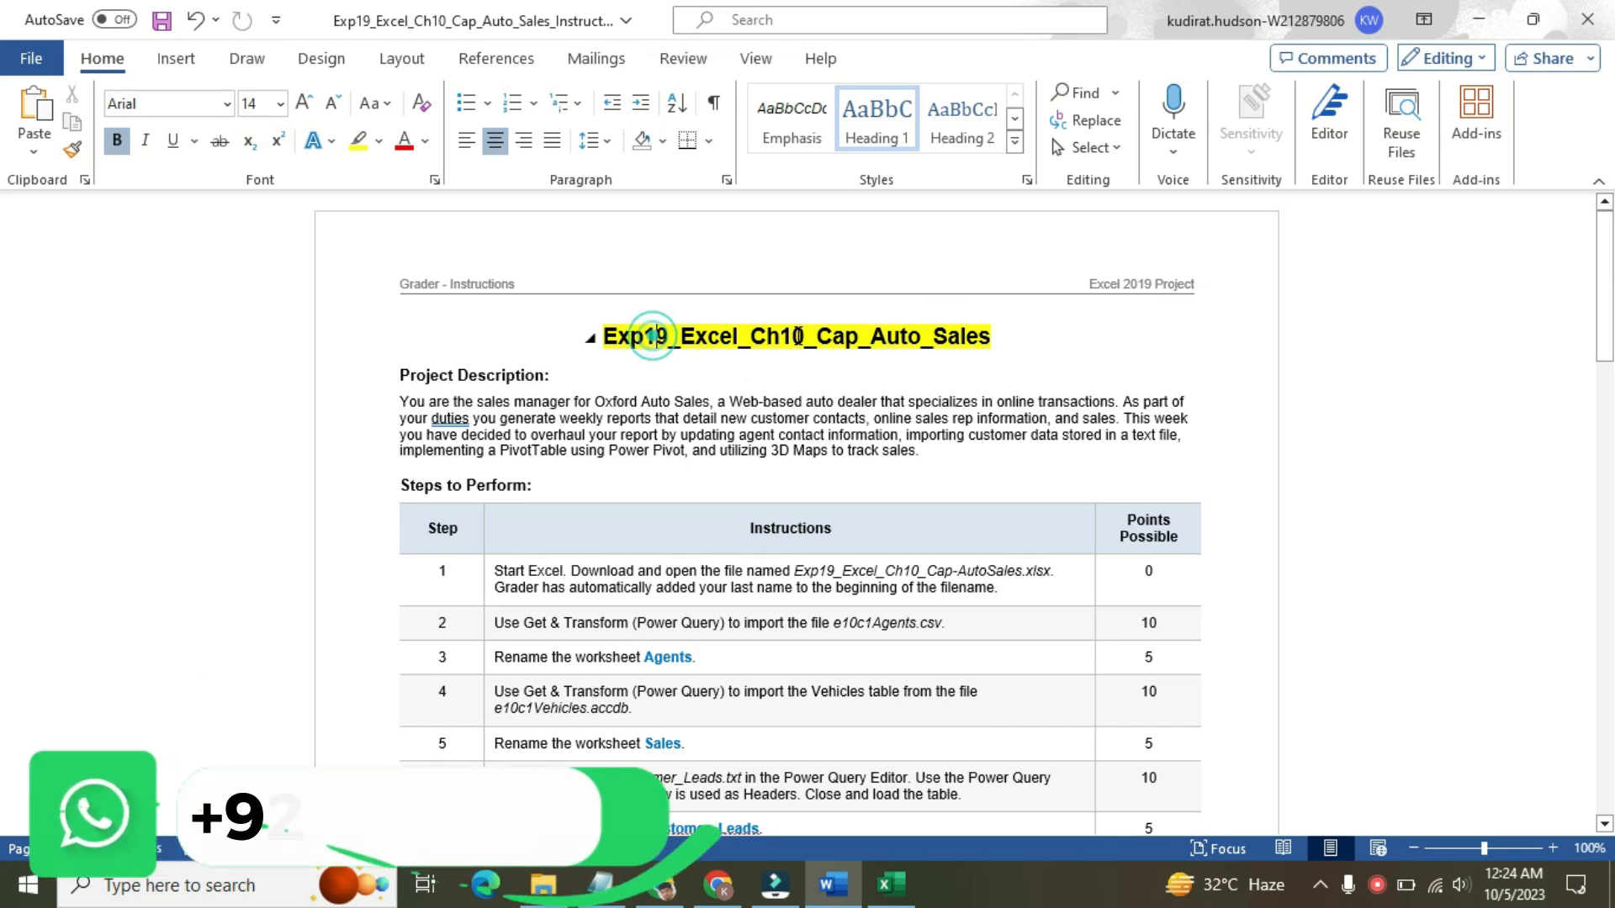
- Highlight the Project Description heading and its paragraph in yellow in the Word instructions
{"action": "left_click", "coordinate": [890, 884]}
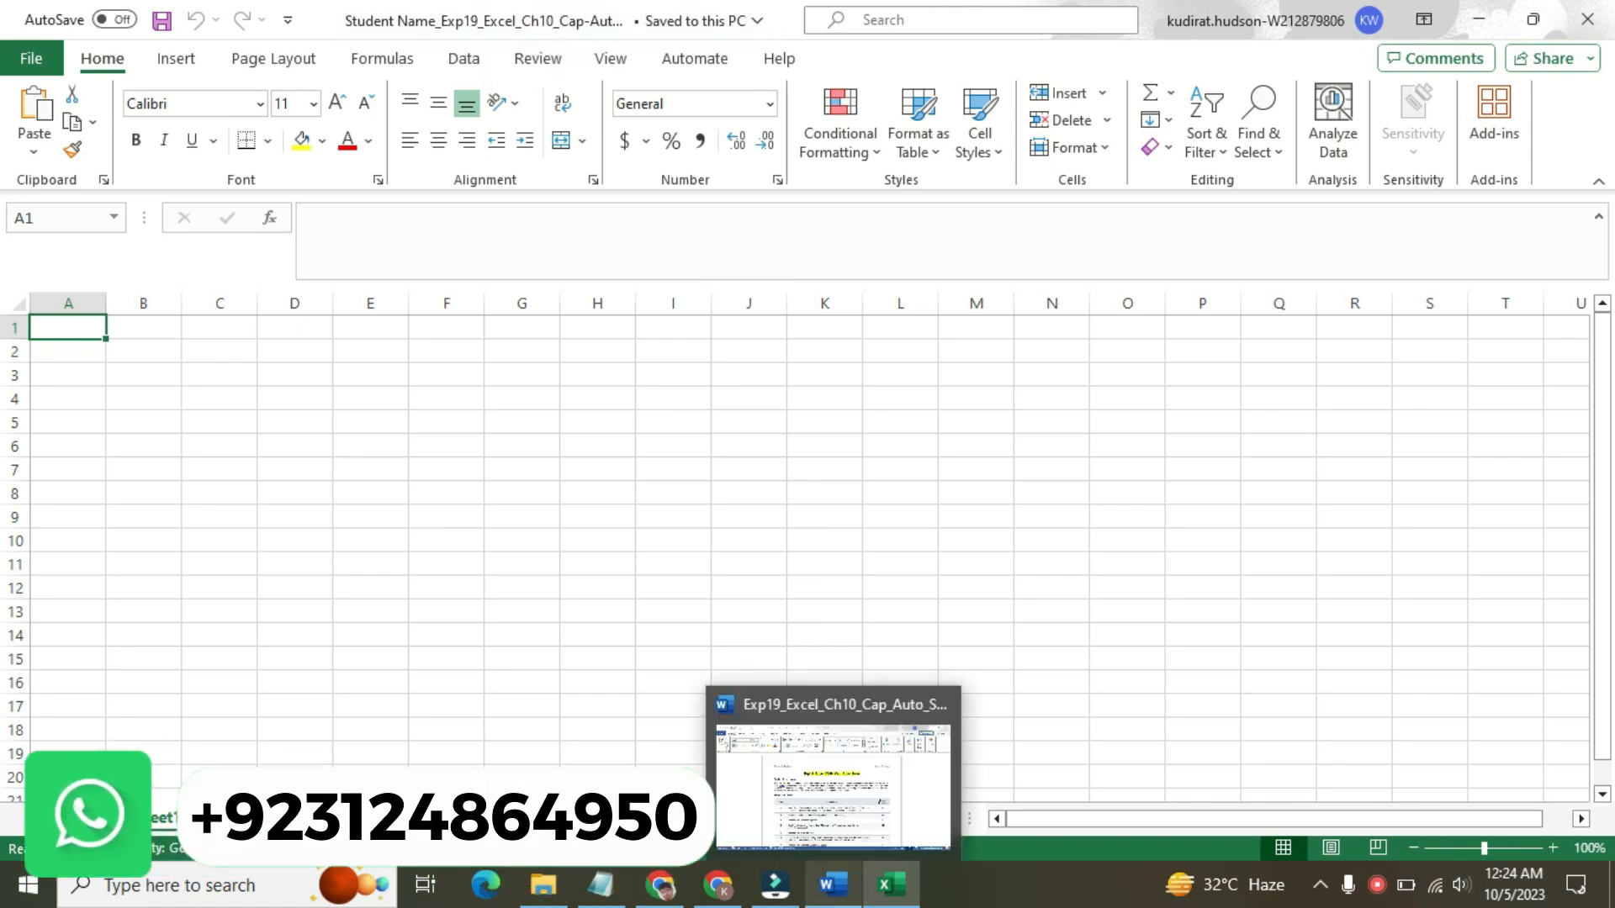
{"action": "left_click", "coordinate": [833, 884]}
{"action": "left_click_drag", "start_coordinate": [404, 375], "coordinate": [933, 454]}
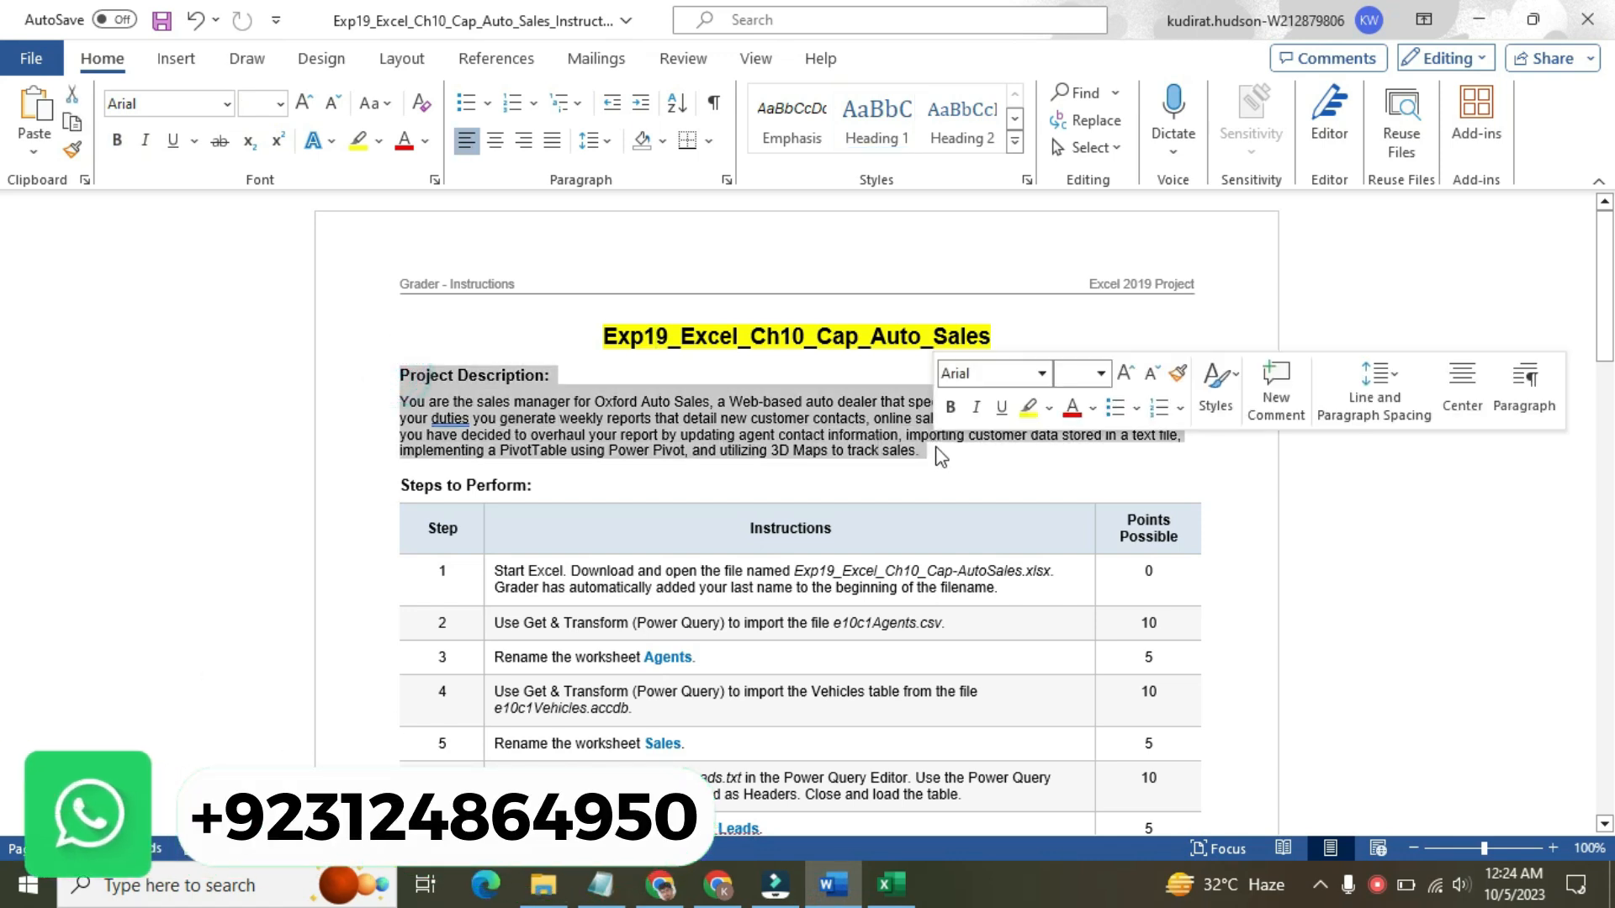
{"action": "left_click", "coordinate": [1028, 408]}
{"action": "left_click", "coordinate": [594, 396]}
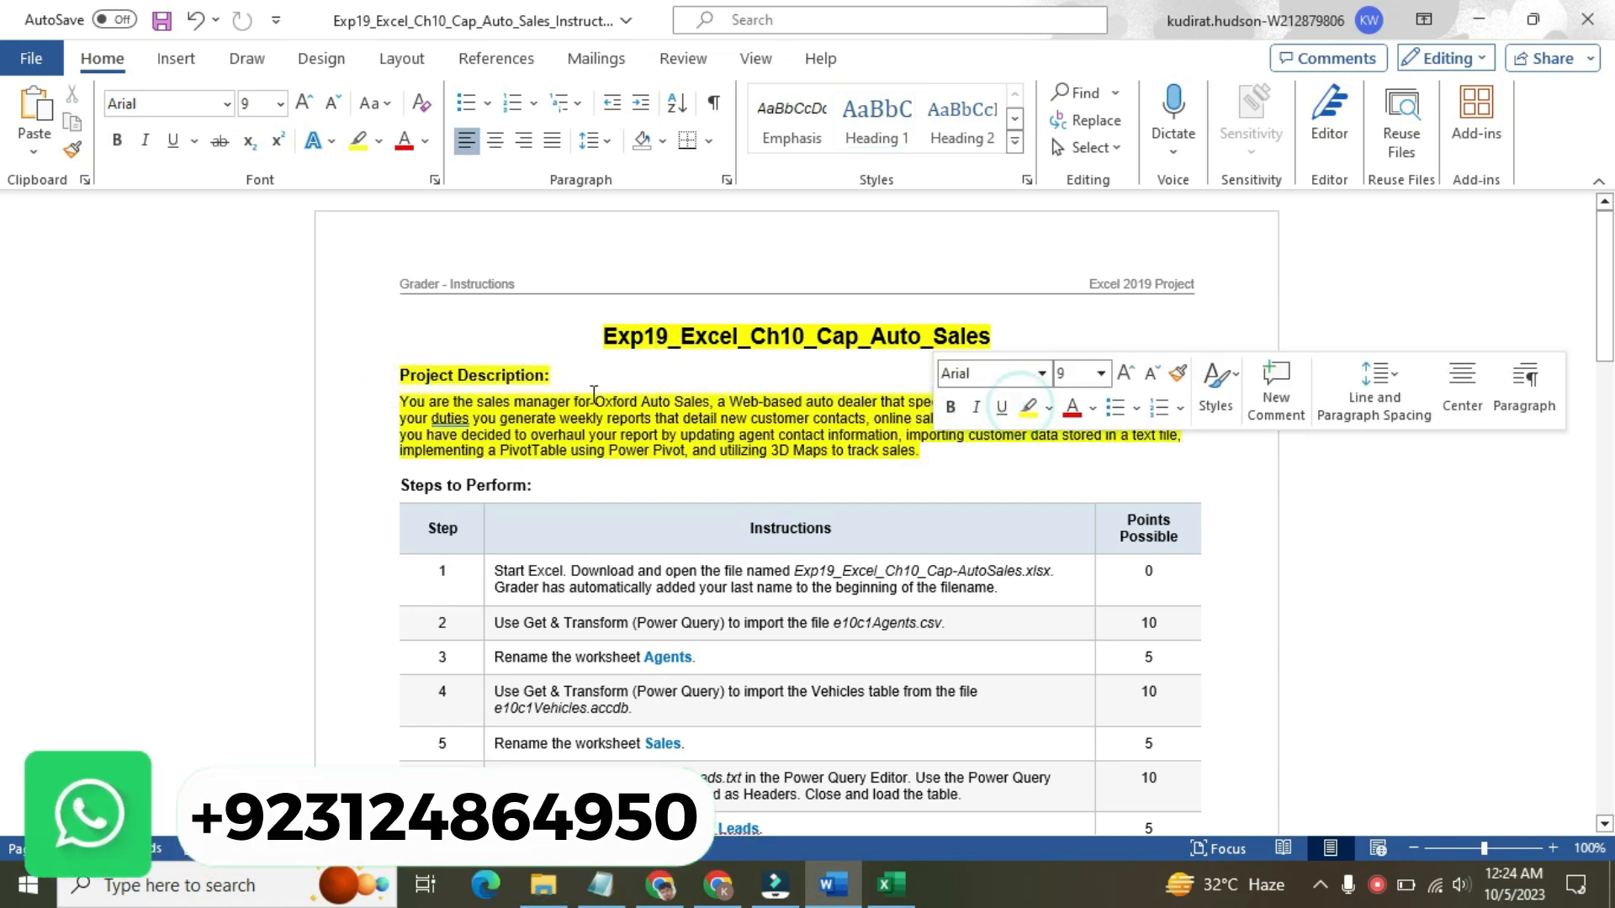
{"action": "left_click", "coordinate": [387, 375]}
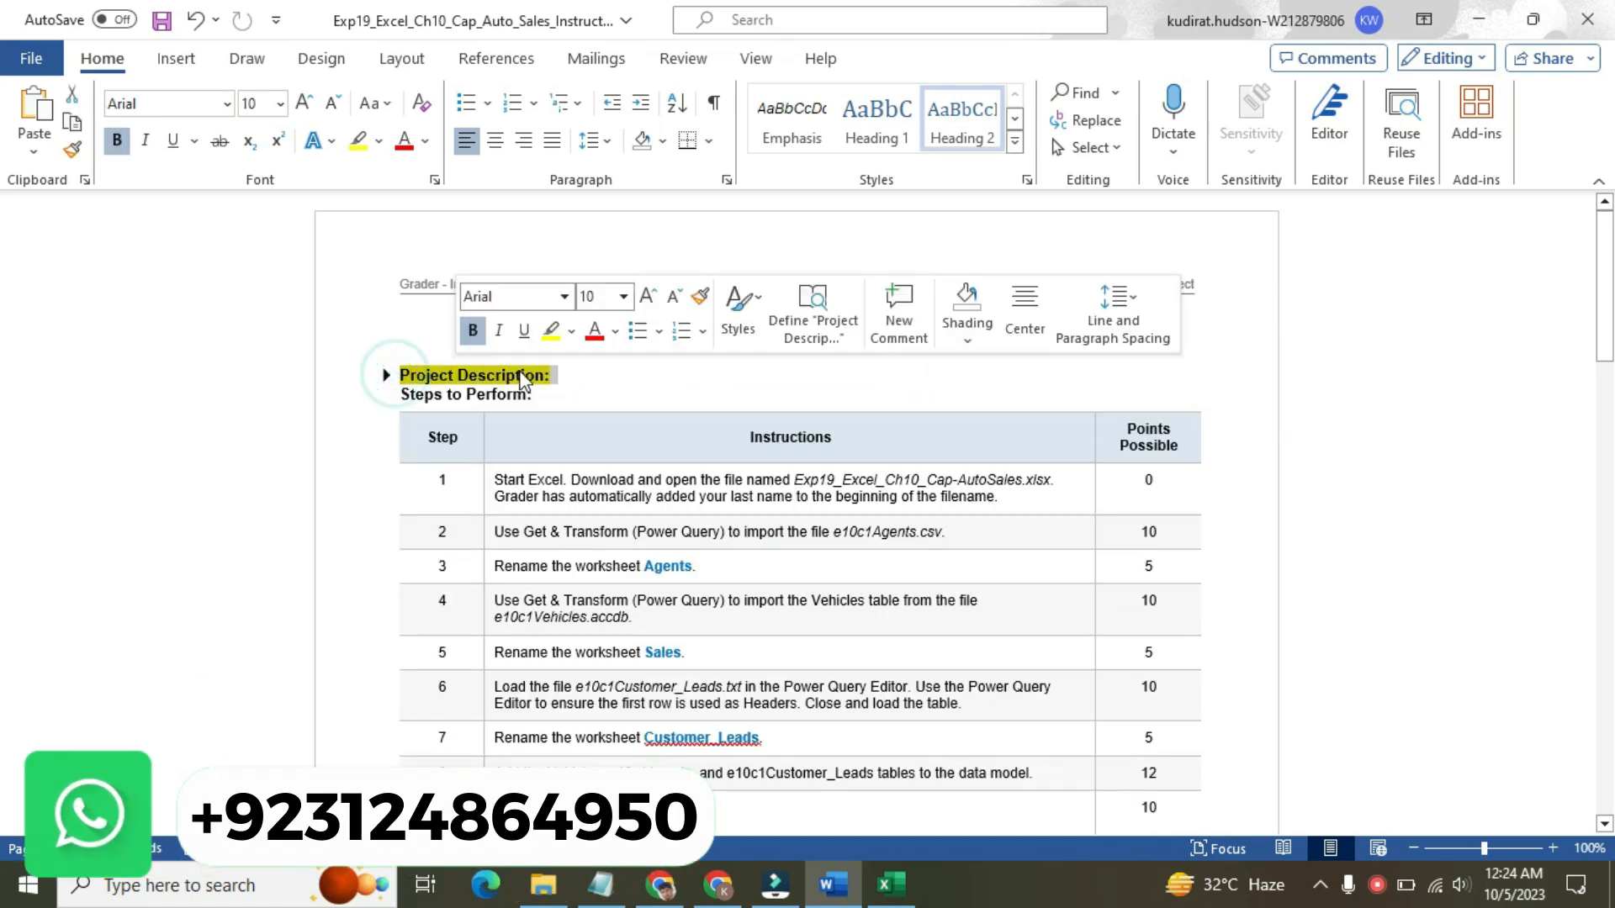
{"action": "left_click", "coordinate": [387, 375]}
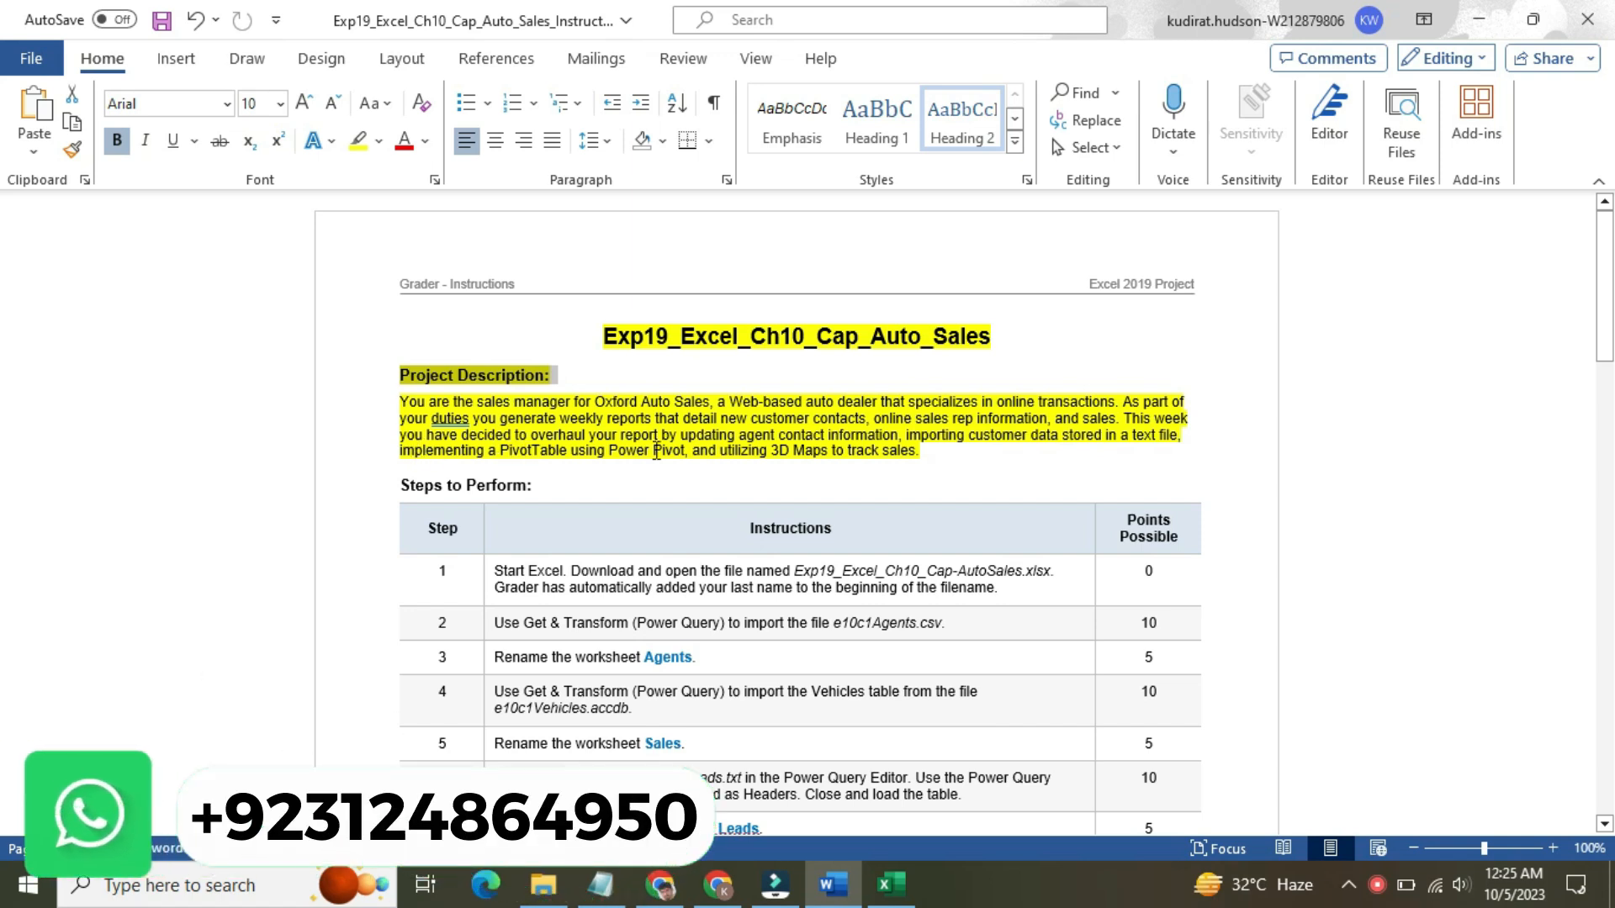
- Remove the yellow highlight from the document title, the Project Description heading and its paragraph
{"action": "left_click_drag", "start_coordinate": [932, 452], "coordinate": [610, 328]}
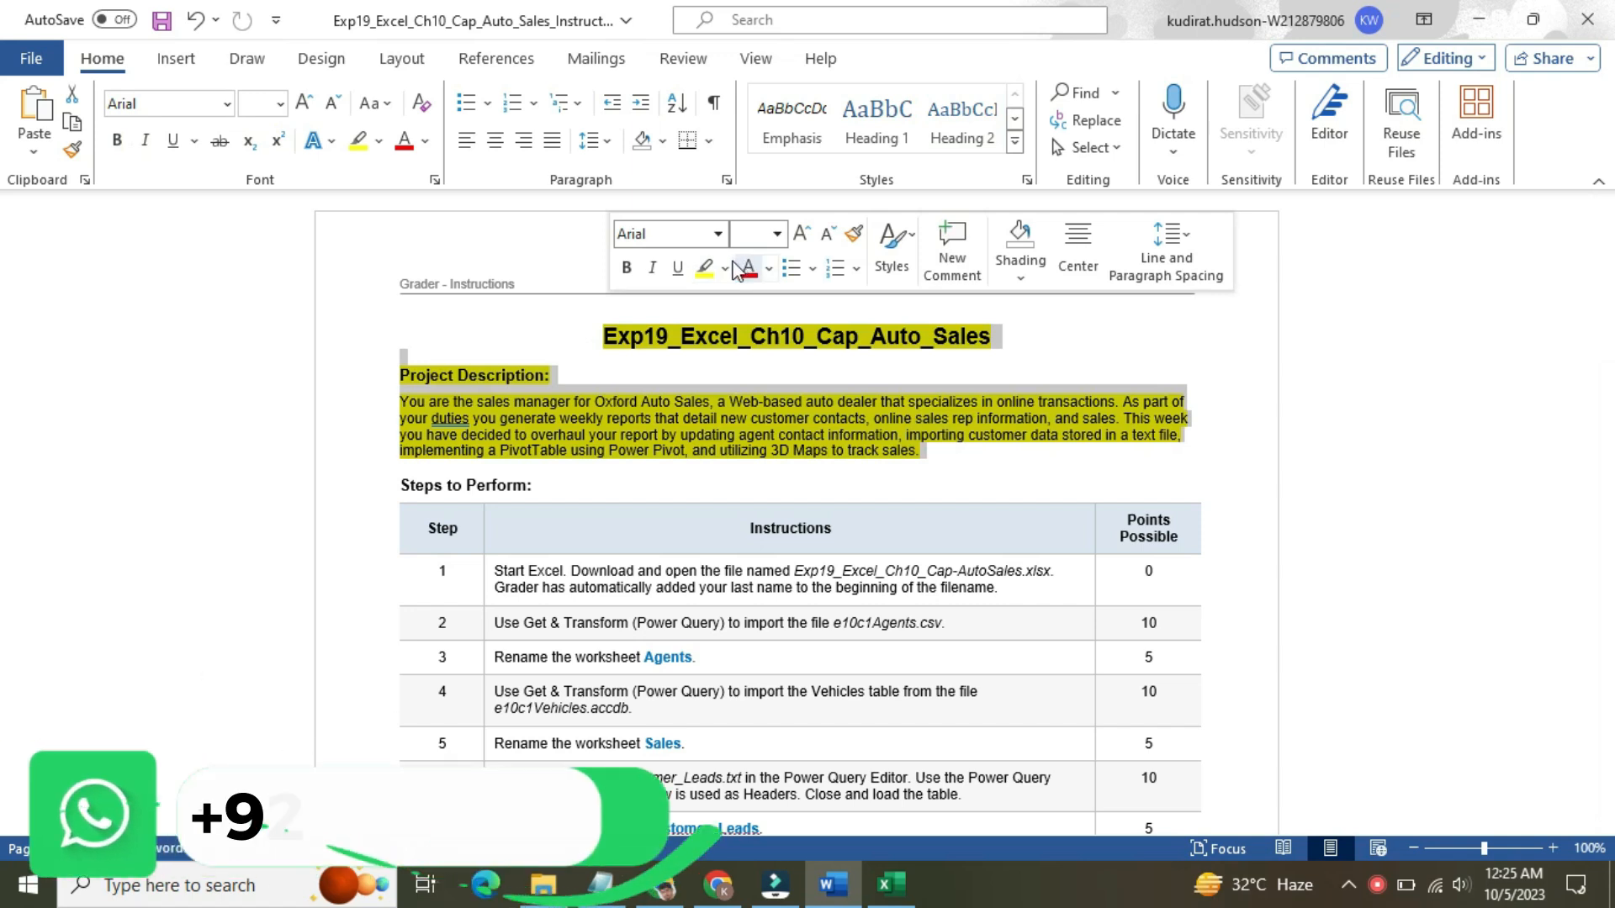
{"action": "left_click", "coordinate": [725, 269]}
{"action": "left_click", "coordinate": [726, 402]}
{"action": "left_click", "coordinate": [751, 436]}
- Set the step 1 instruction text in the table to 16 pt and highlight it in yellow
{"action": "scroll", "coordinate": [4, 316], "scroll_direction": "down", "scroll_amount": 3}
{"action": "left_click_drag", "start_coordinate": [1605, 311], "coordinate": [1605, 366]}
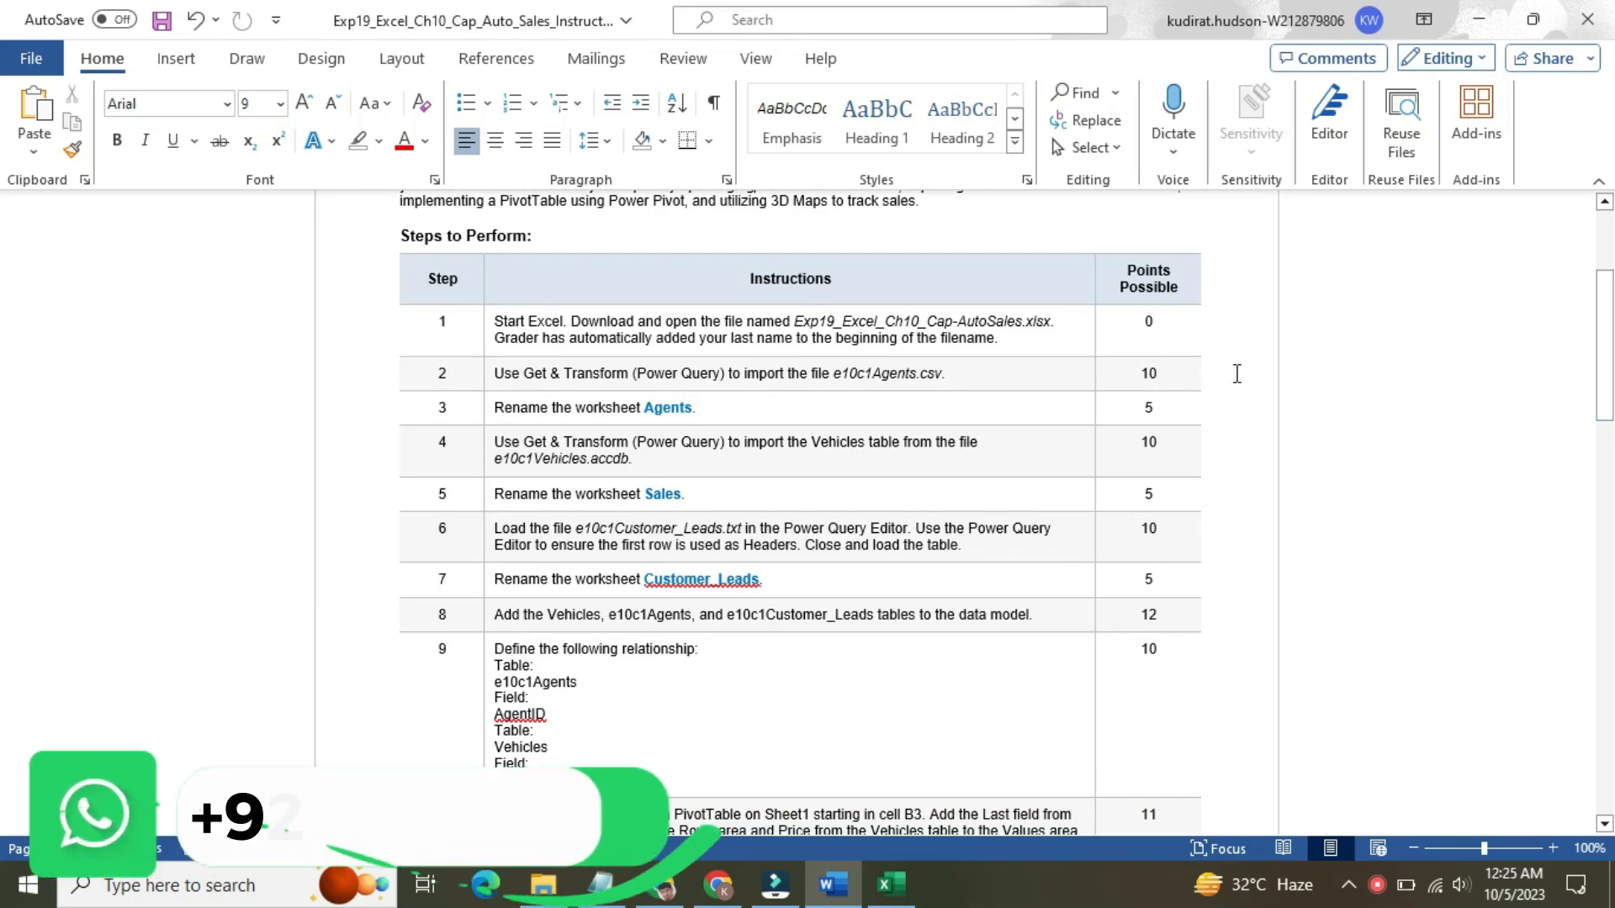
{"action": "left_click", "coordinate": [482, 341]}
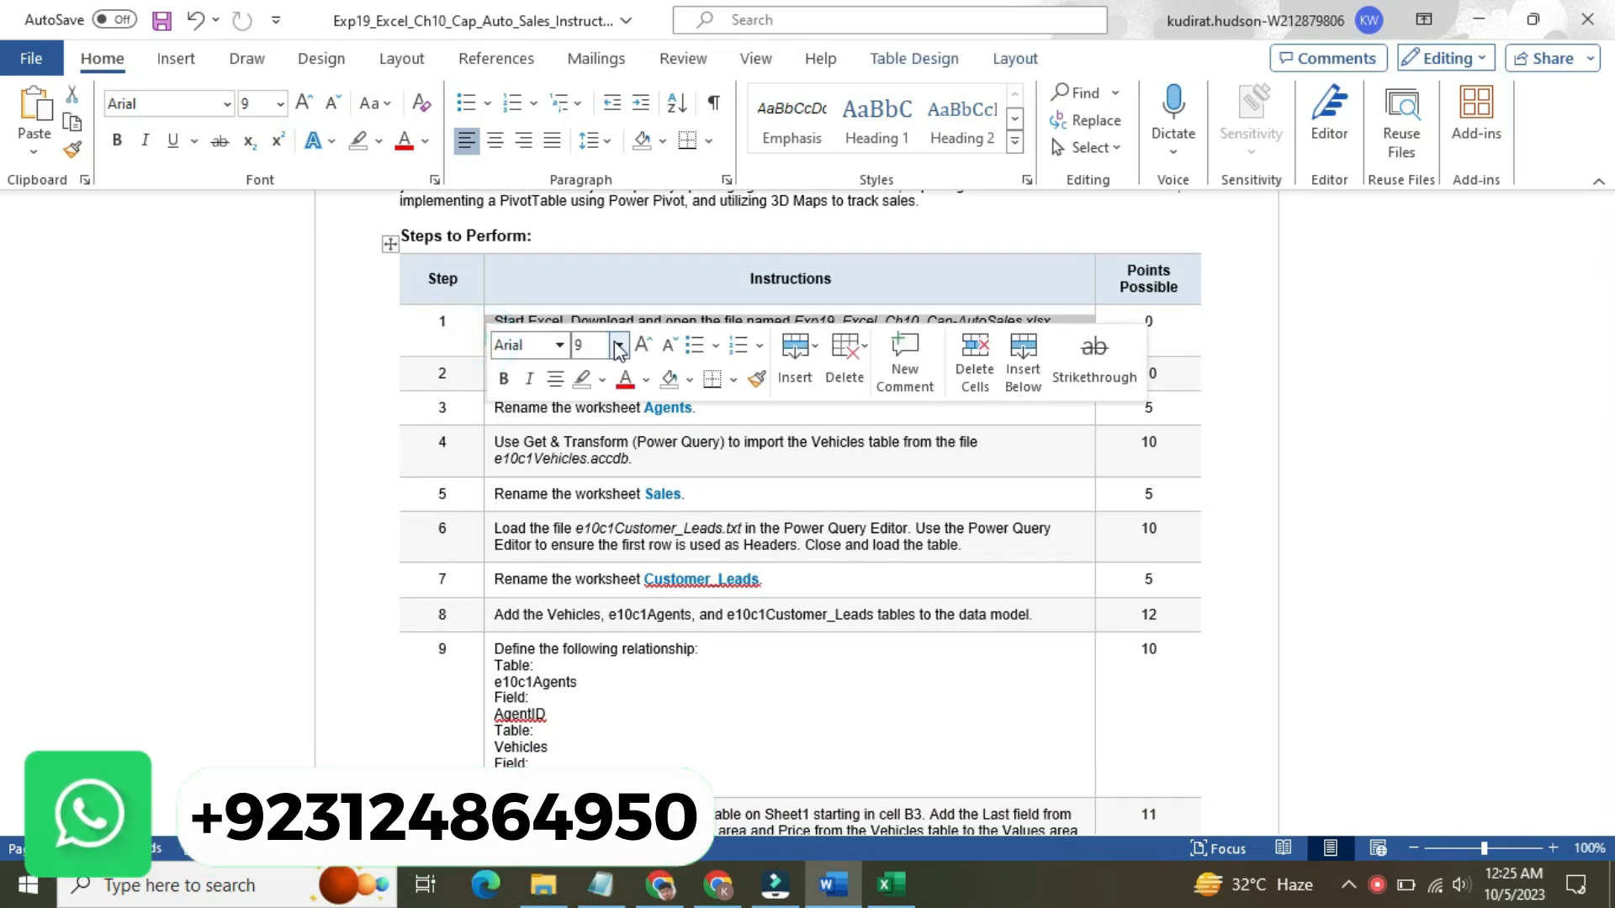
{"action": "left_click", "coordinate": [618, 344]}
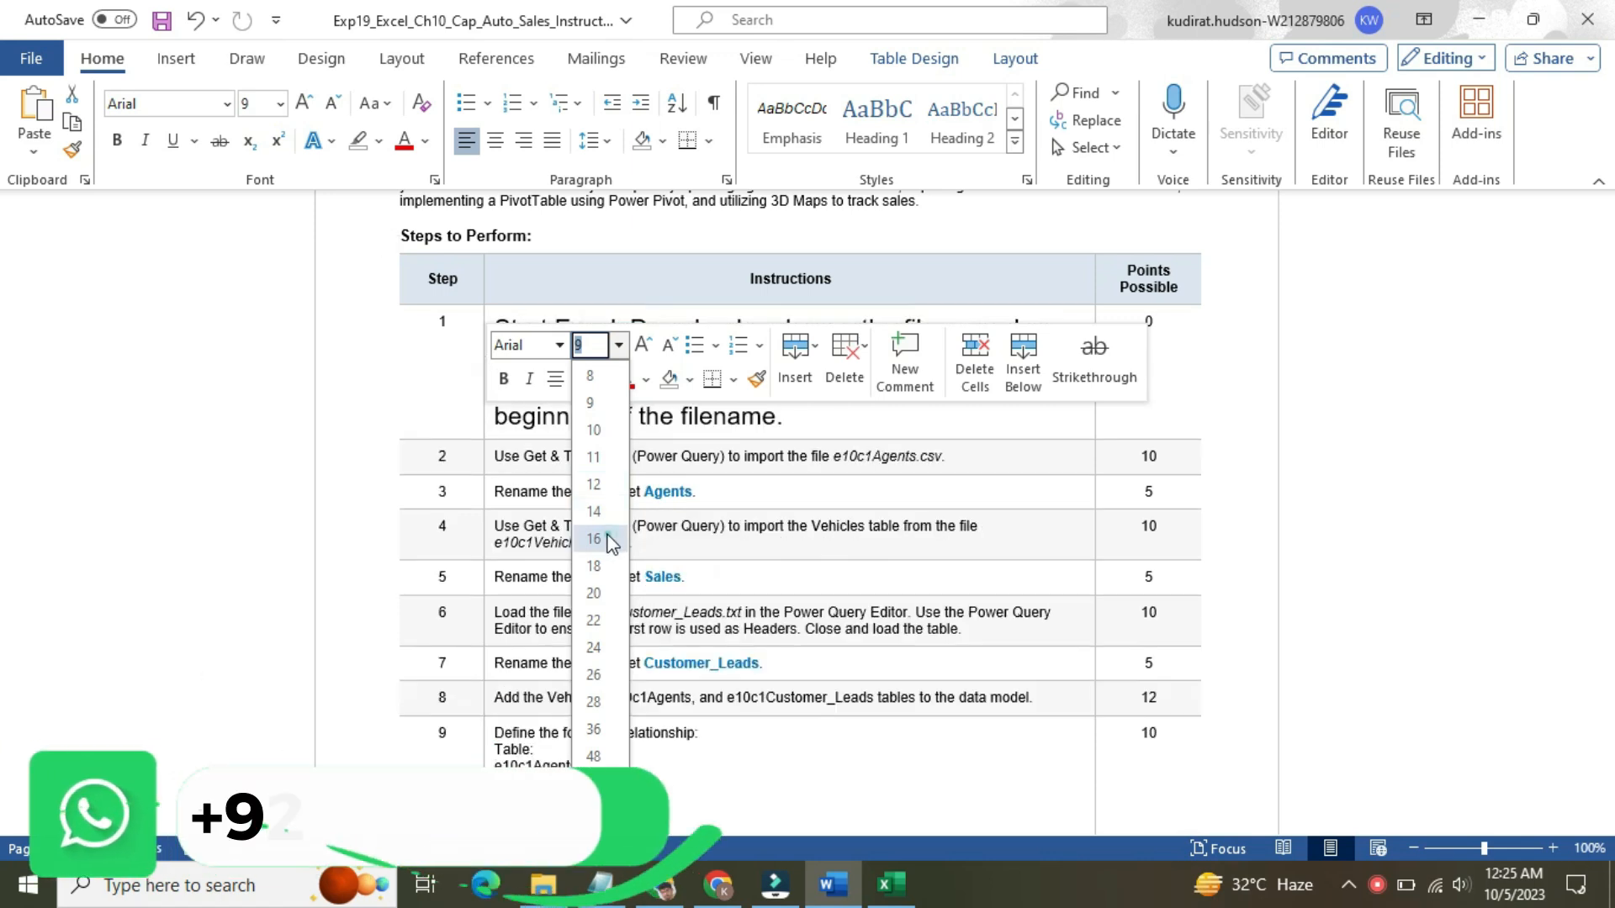
{"action": "left_click", "coordinate": [602, 538]}
{"action": "left_click", "coordinate": [604, 385]}
{"action": "left_click", "coordinate": [589, 412]}
{"action": "left_click", "coordinate": [577, 416]}
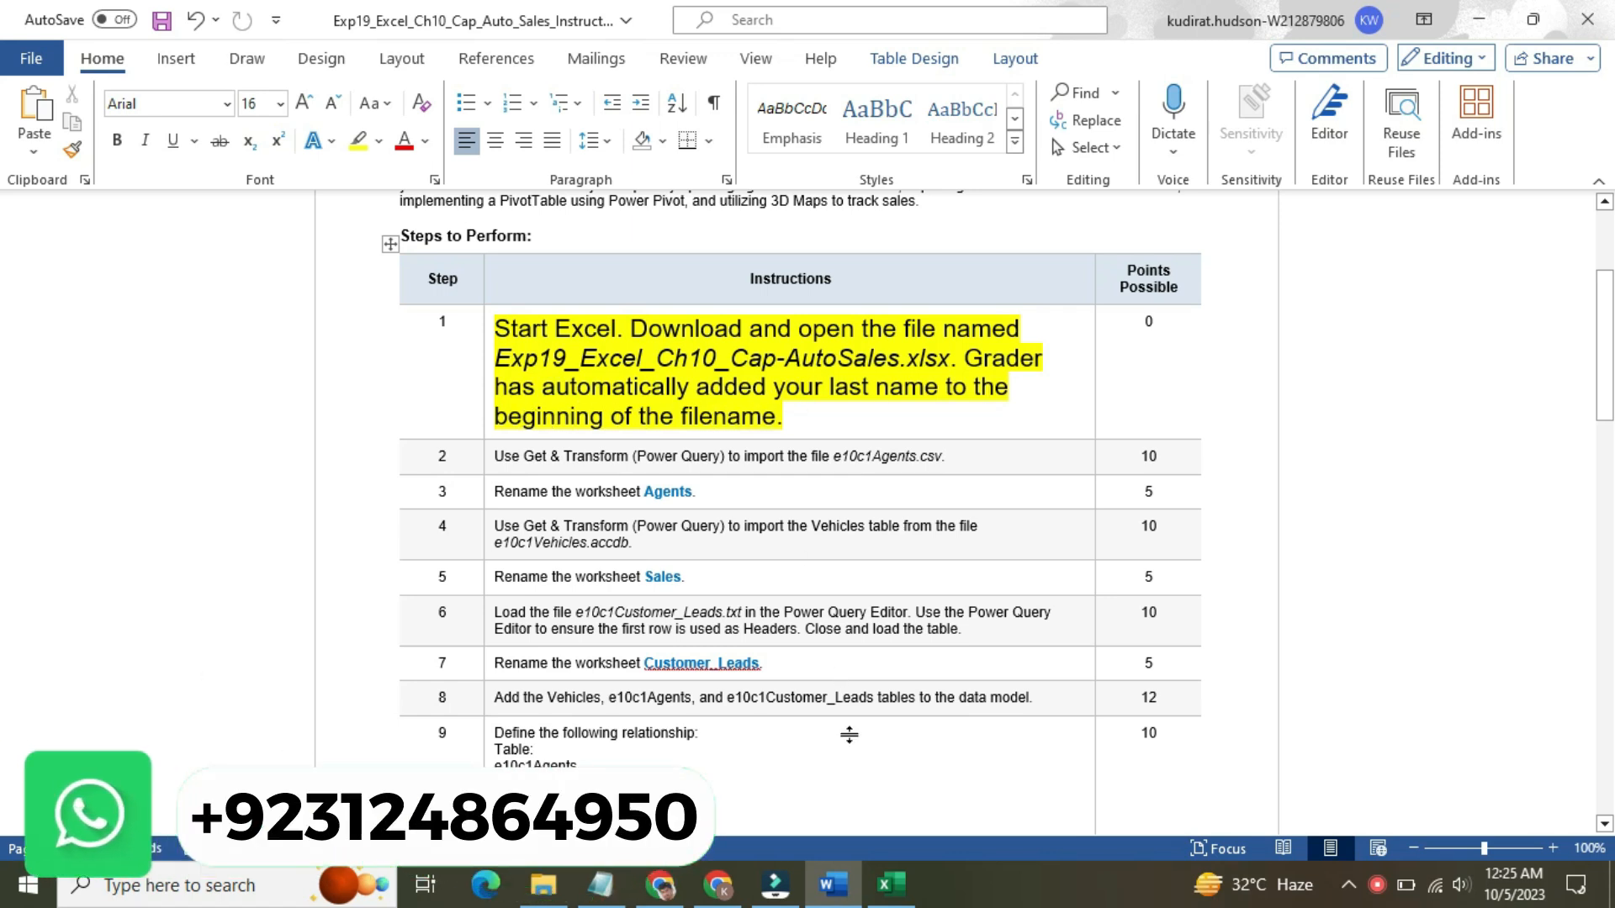
- Check the open starter workbook in Excel and return to the Word instructions
{"action": "left_click", "coordinate": [891, 884]}
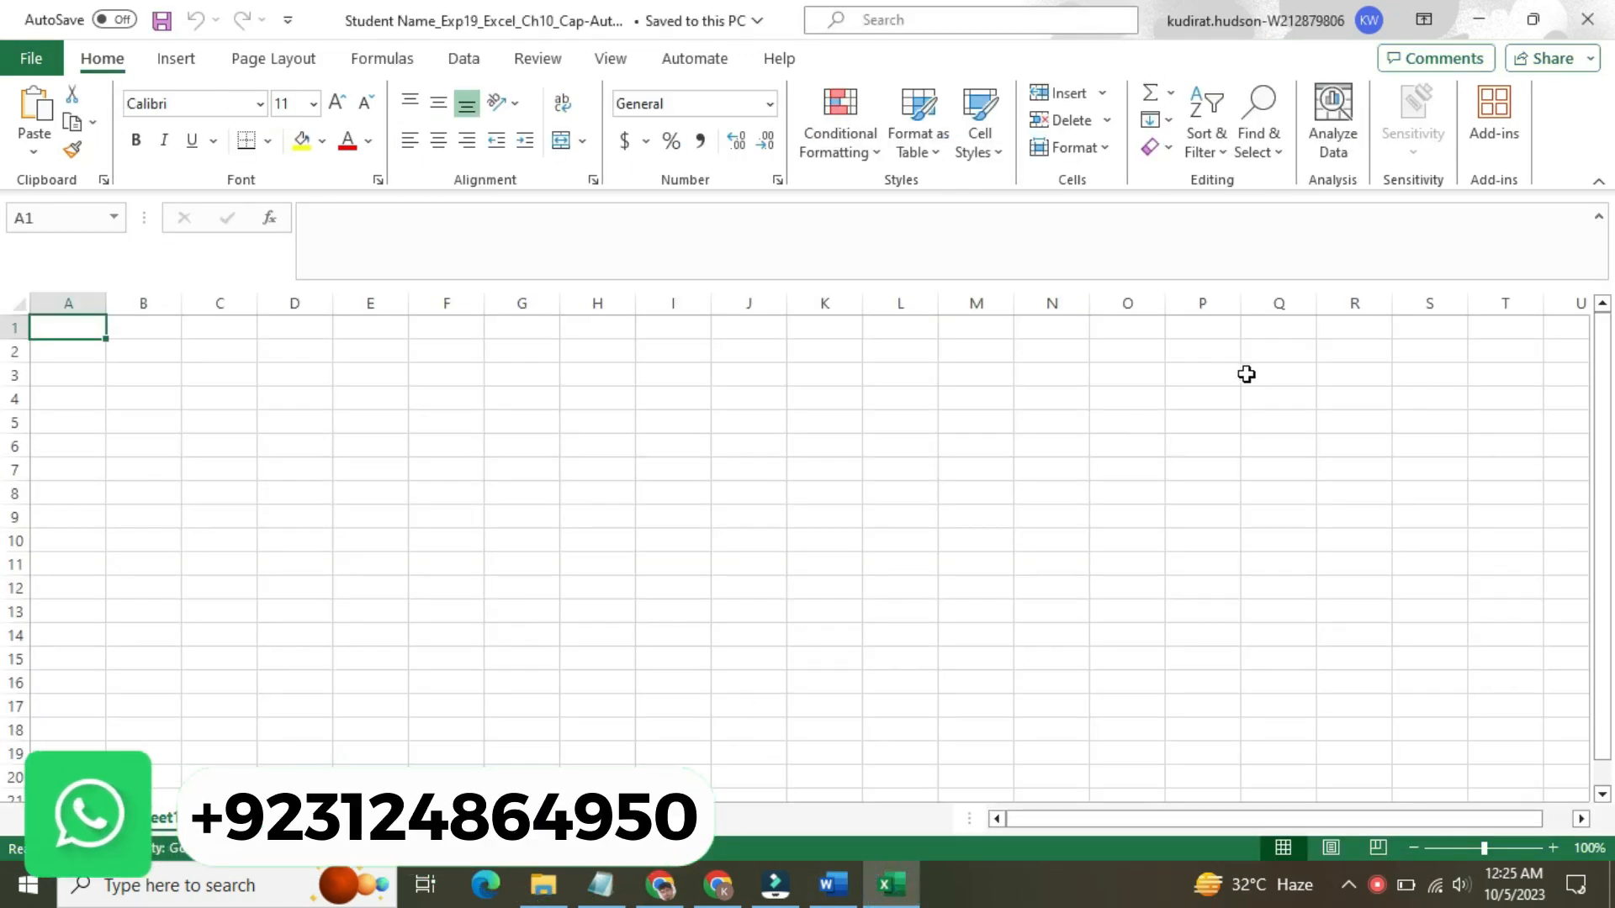
{"action": "left_click_drag", "start_coordinate": [1608, 397], "coordinate": [1608, 353]}
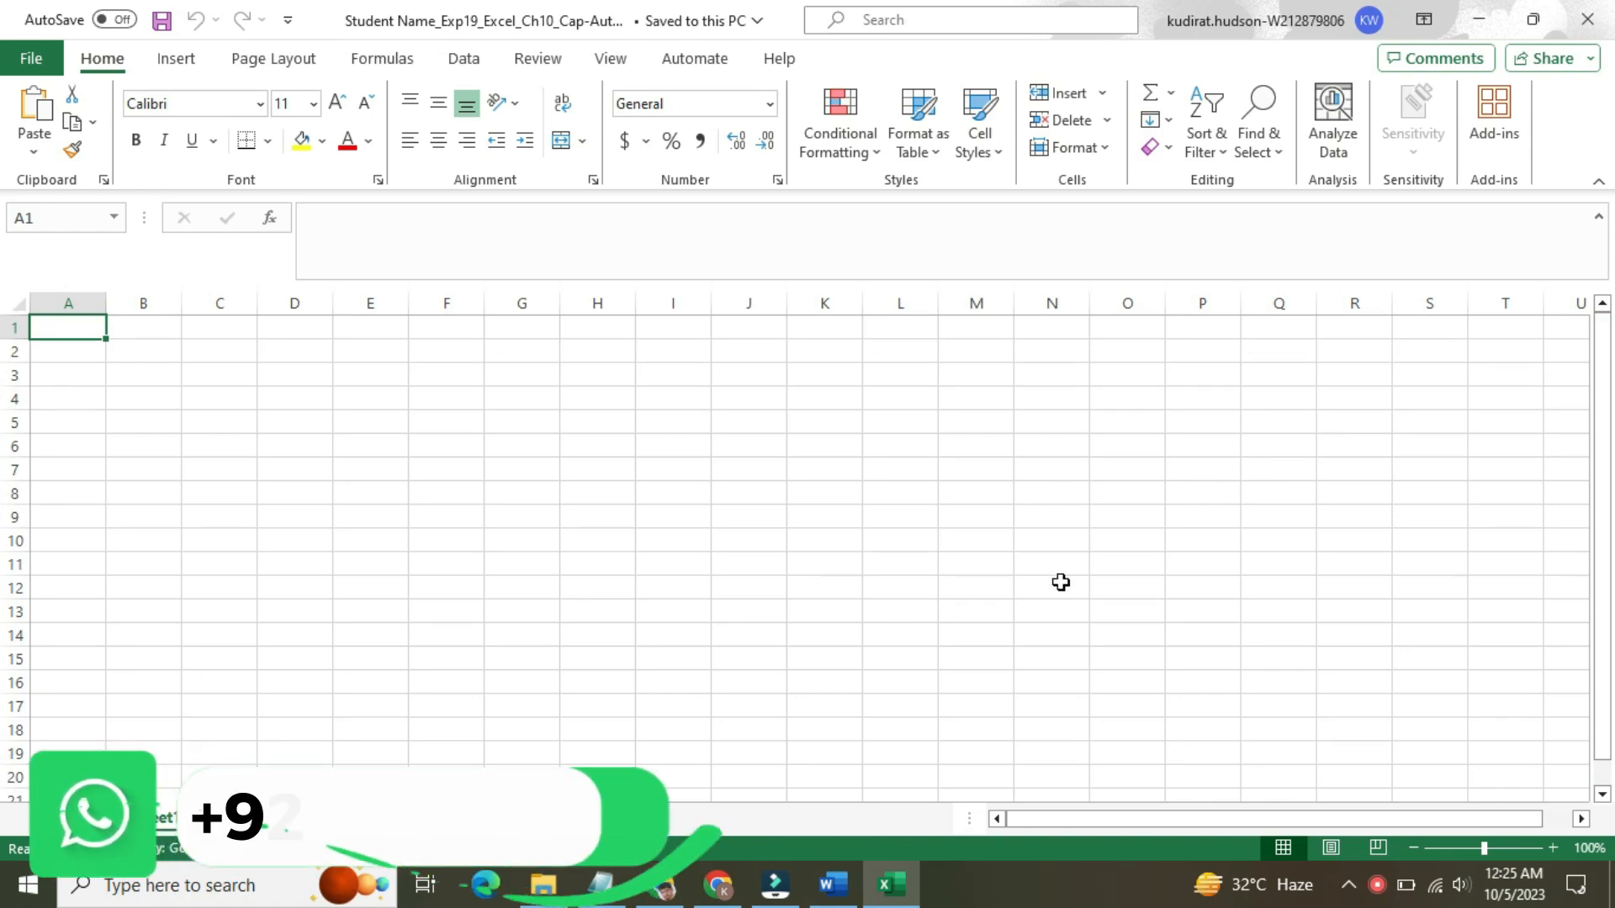
{"action": "left_click", "coordinate": [832, 885]}
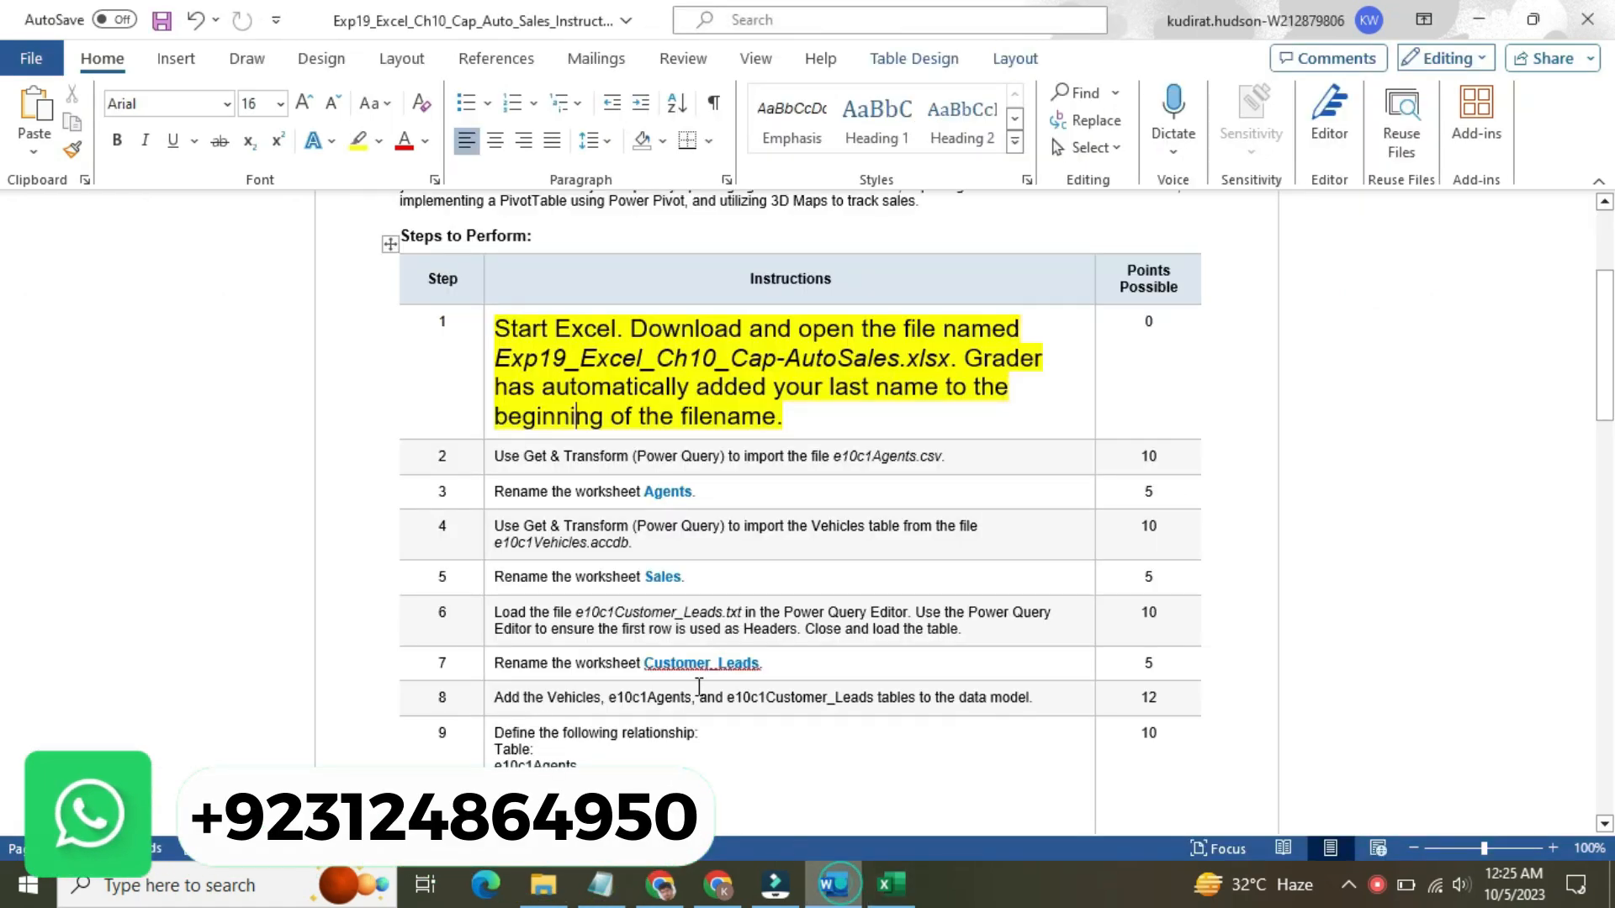
- Set the step 1 instruction text back to 9 pt and remove its yellow highlight
{"action": "left_click", "coordinate": [487, 367]}
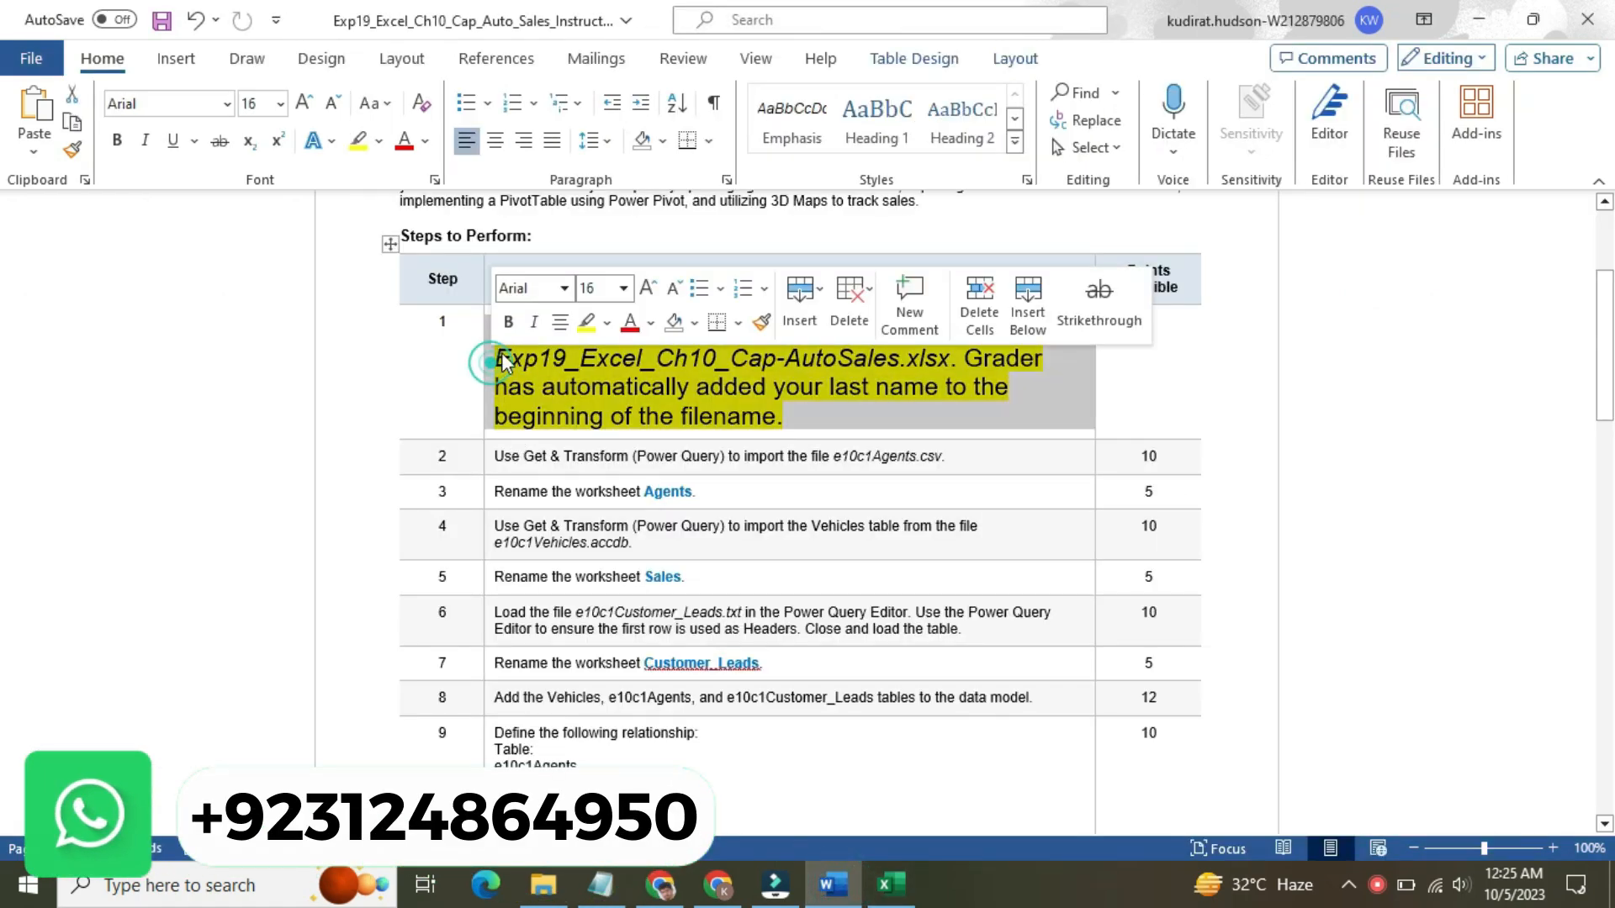
{"action": "left_click", "coordinate": [623, 288]}
{"action": "left_click", "coordinate": [595, 346]}
{"action": "left_click", "coordinate": [606, 323]}
{"action": "left_click", "coordinate": [624, 465]}
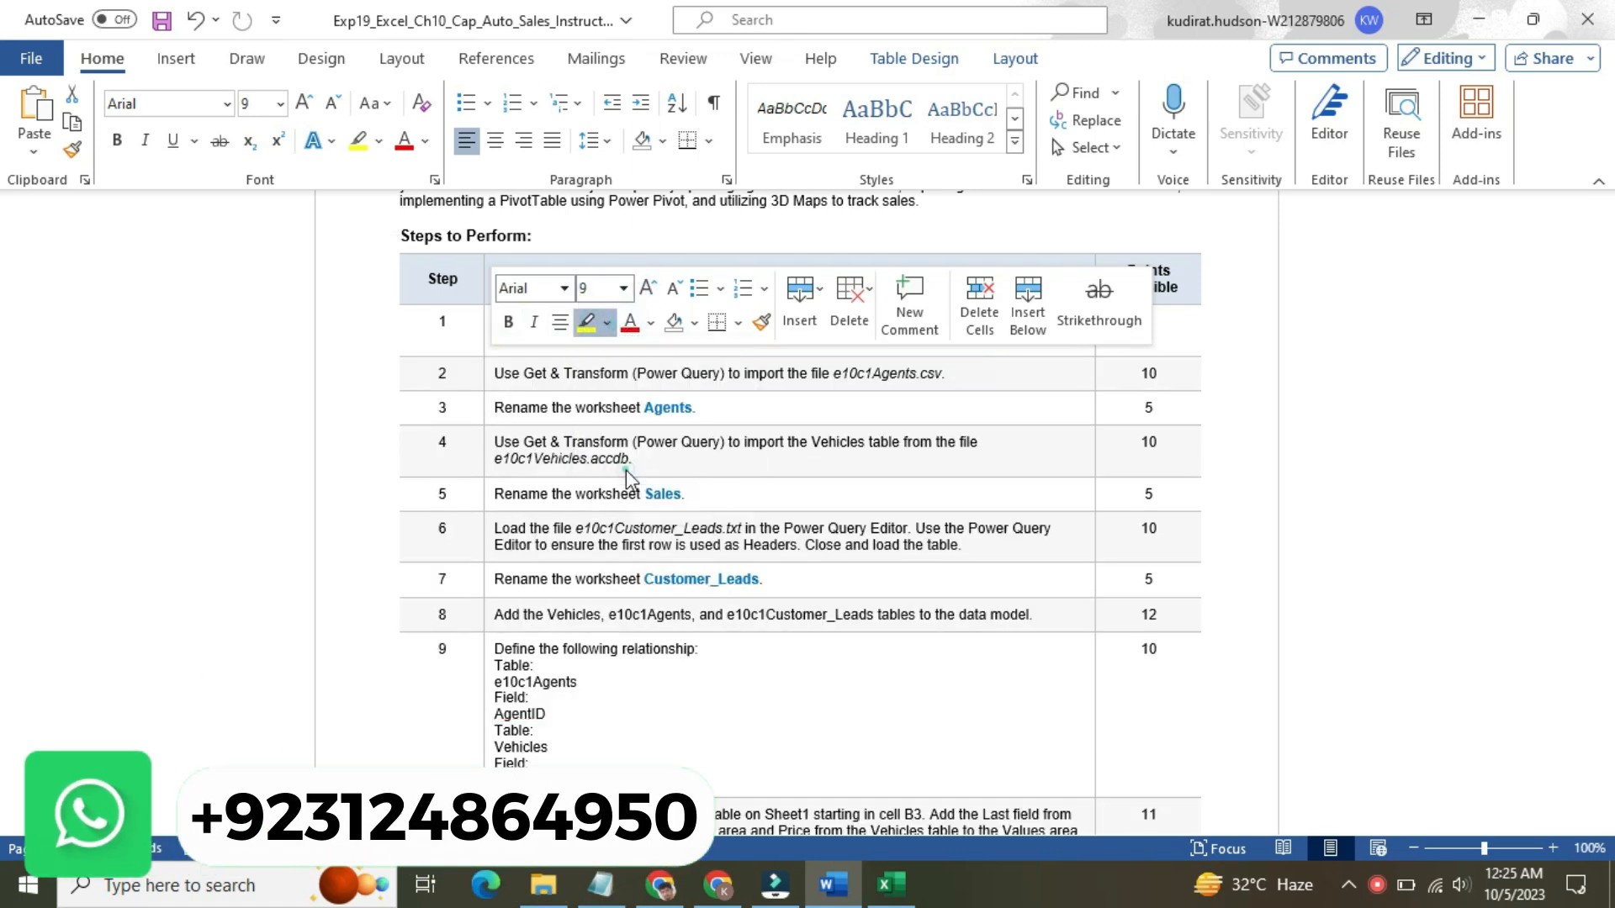
- Set the step 2 instruction text to 16 pt and highlight it in yellow
{"action": "left_click", "coordinate": [487, 371]}
{"action": "left_click", "coordinate": [623, 302]}
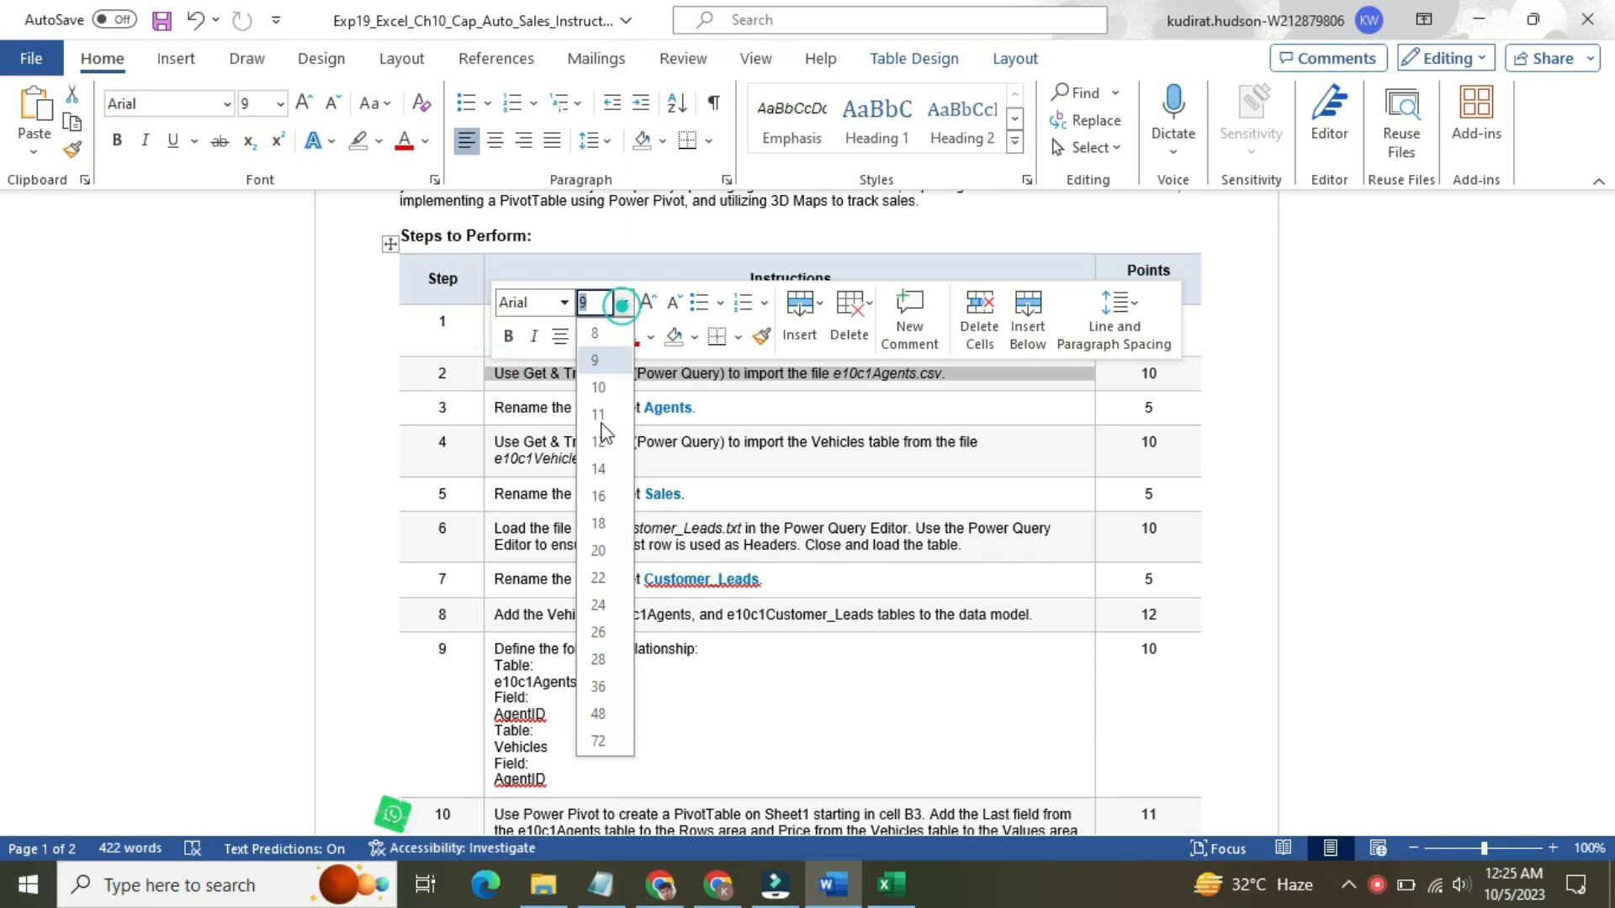
{"action": "left_click", "coordinate": [598, 496]}
{"action": "left_click", "coordinate": [607, 337]}
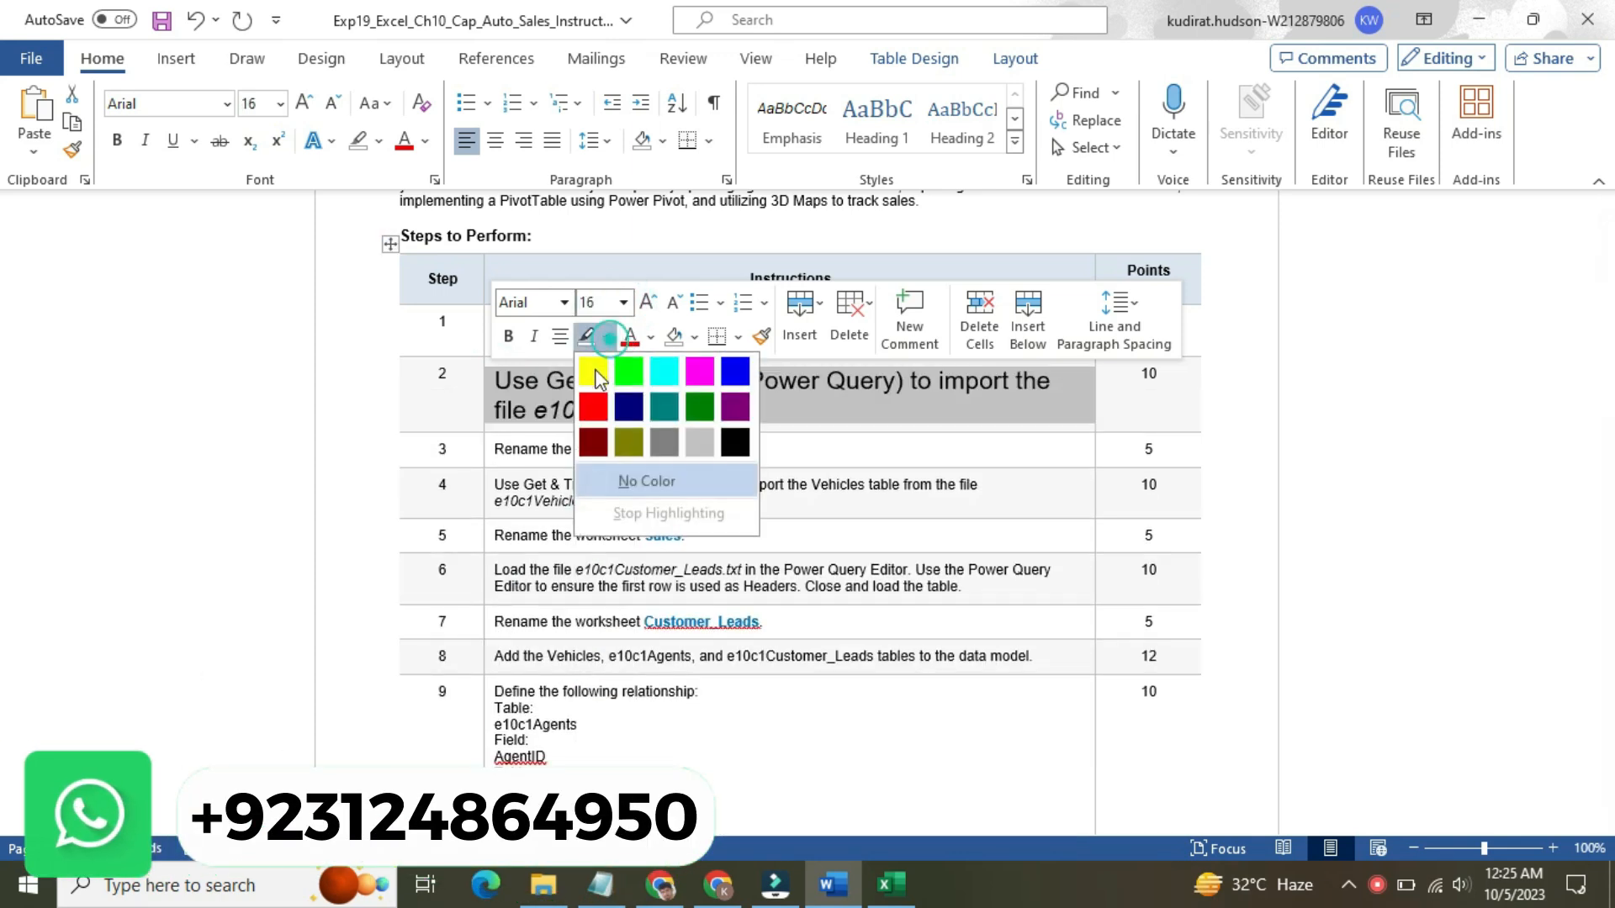
{"action": "left_click", "coordinate": [595, 367]}
{"action": "left_click", "coordinate": [540, 381]}
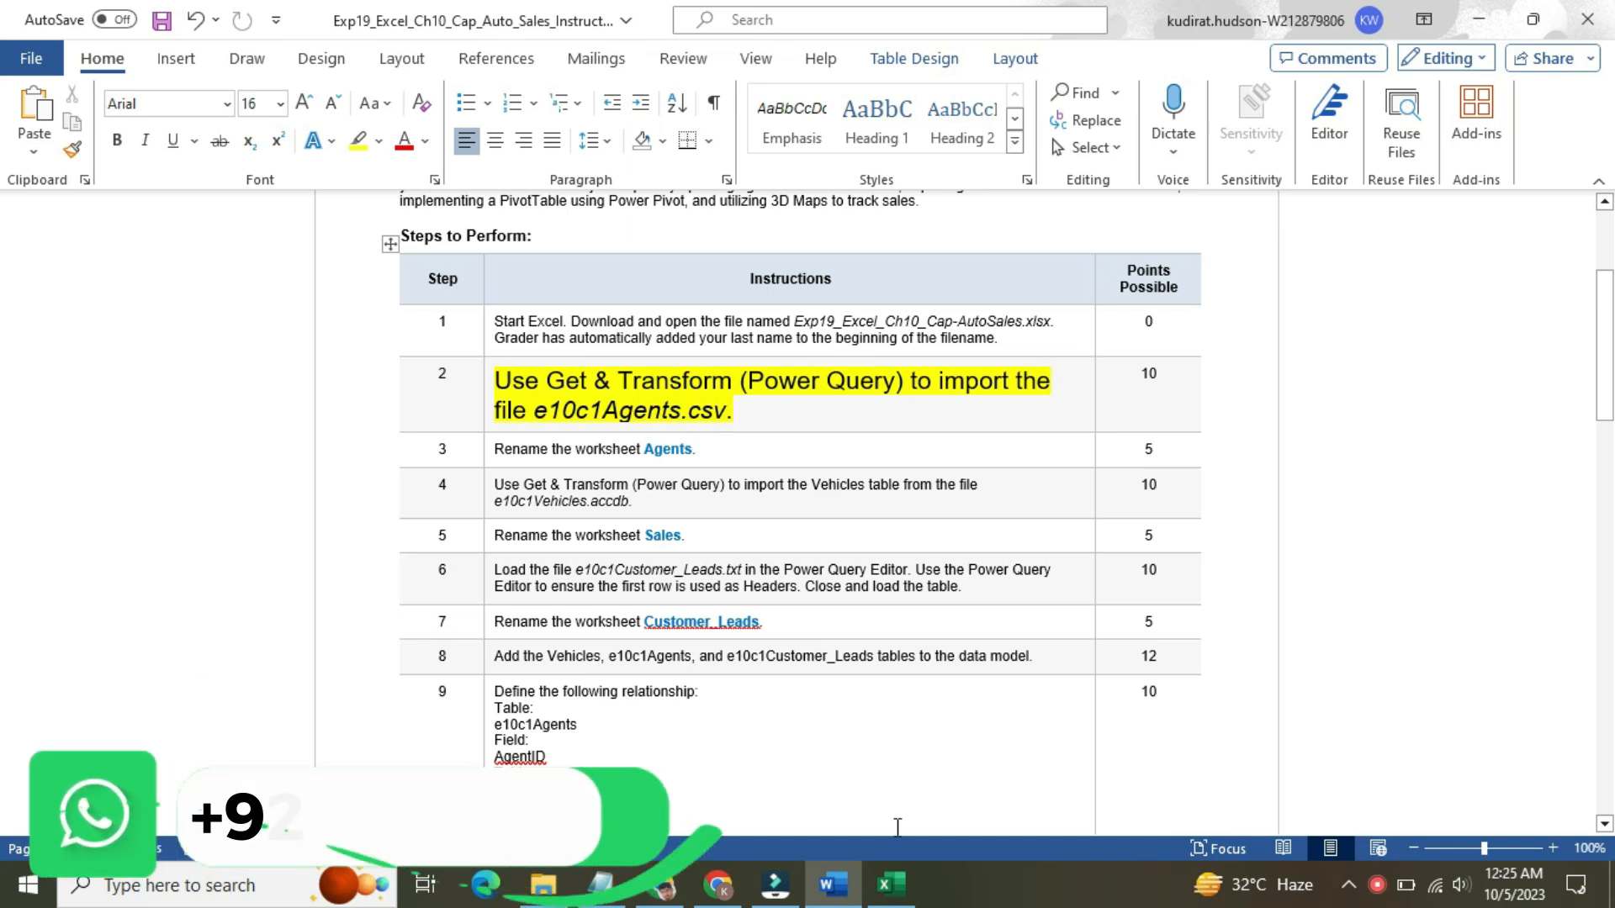
- Switch to the Excel workbook and start a Get Data import from file with the Excel Workbook source
{"action": "left_click", "coordinate": [891, 885]}
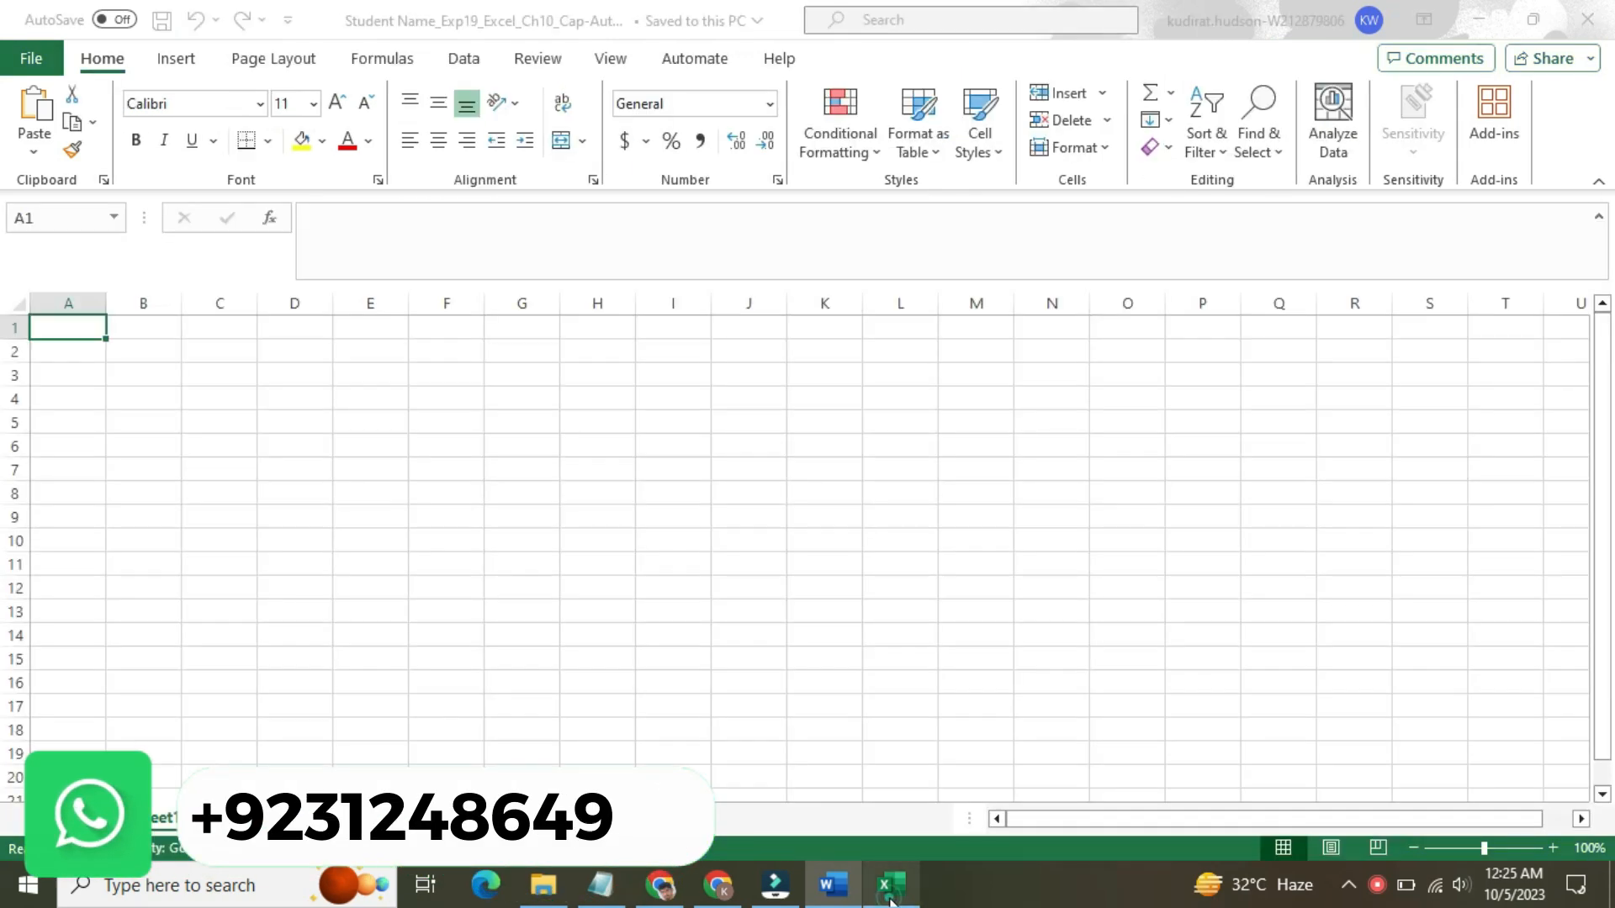
{"action": "left_click", "coordinate": [178, 59]}
{"action": "left_click", "coordinate": [269, 59]}
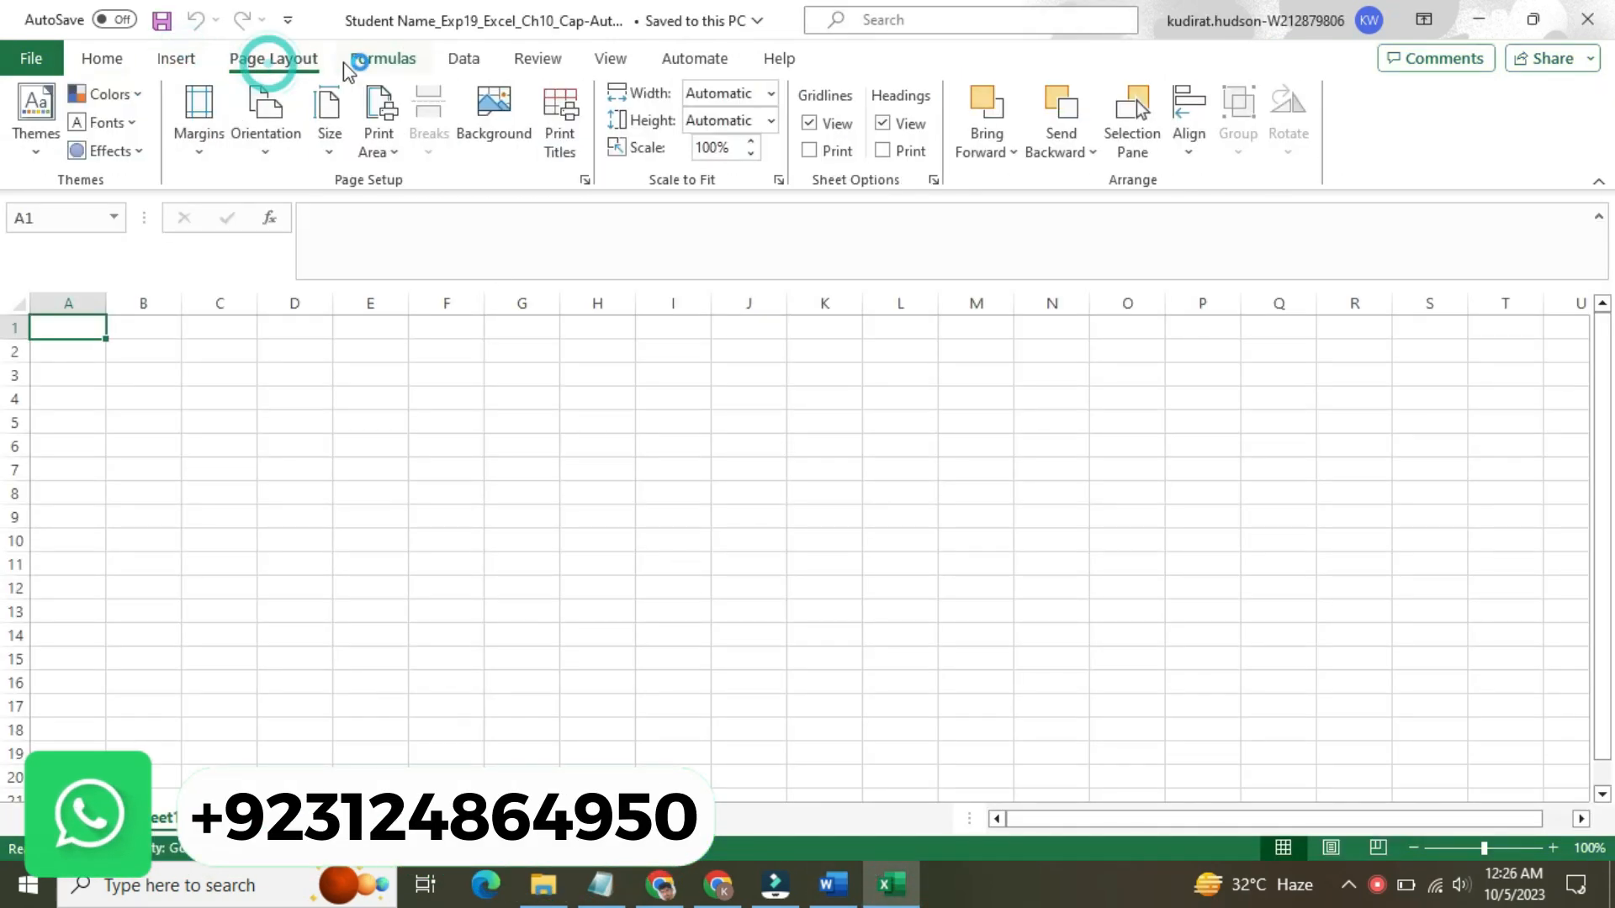
{"action": "left_click", "coordinate": [392, 58]}
{"action": "left_click", "coordinate": [465, 59]}
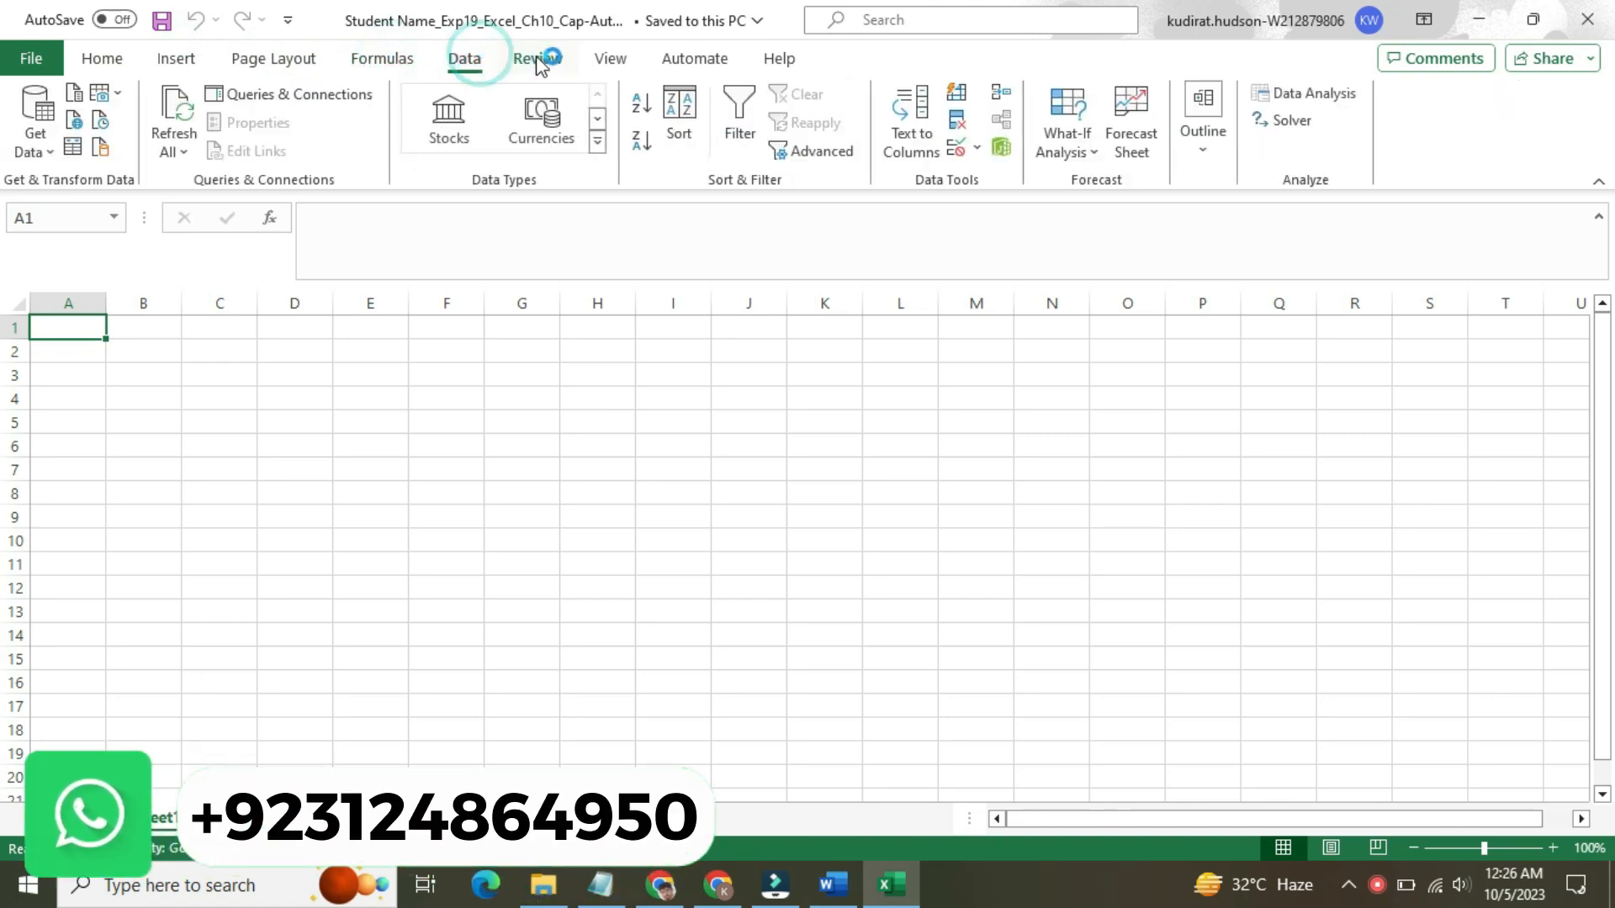
{"action": "left_click", "coordinate": [537, 61]}
{"action": "left_click", "coordinate": [465, 59]}
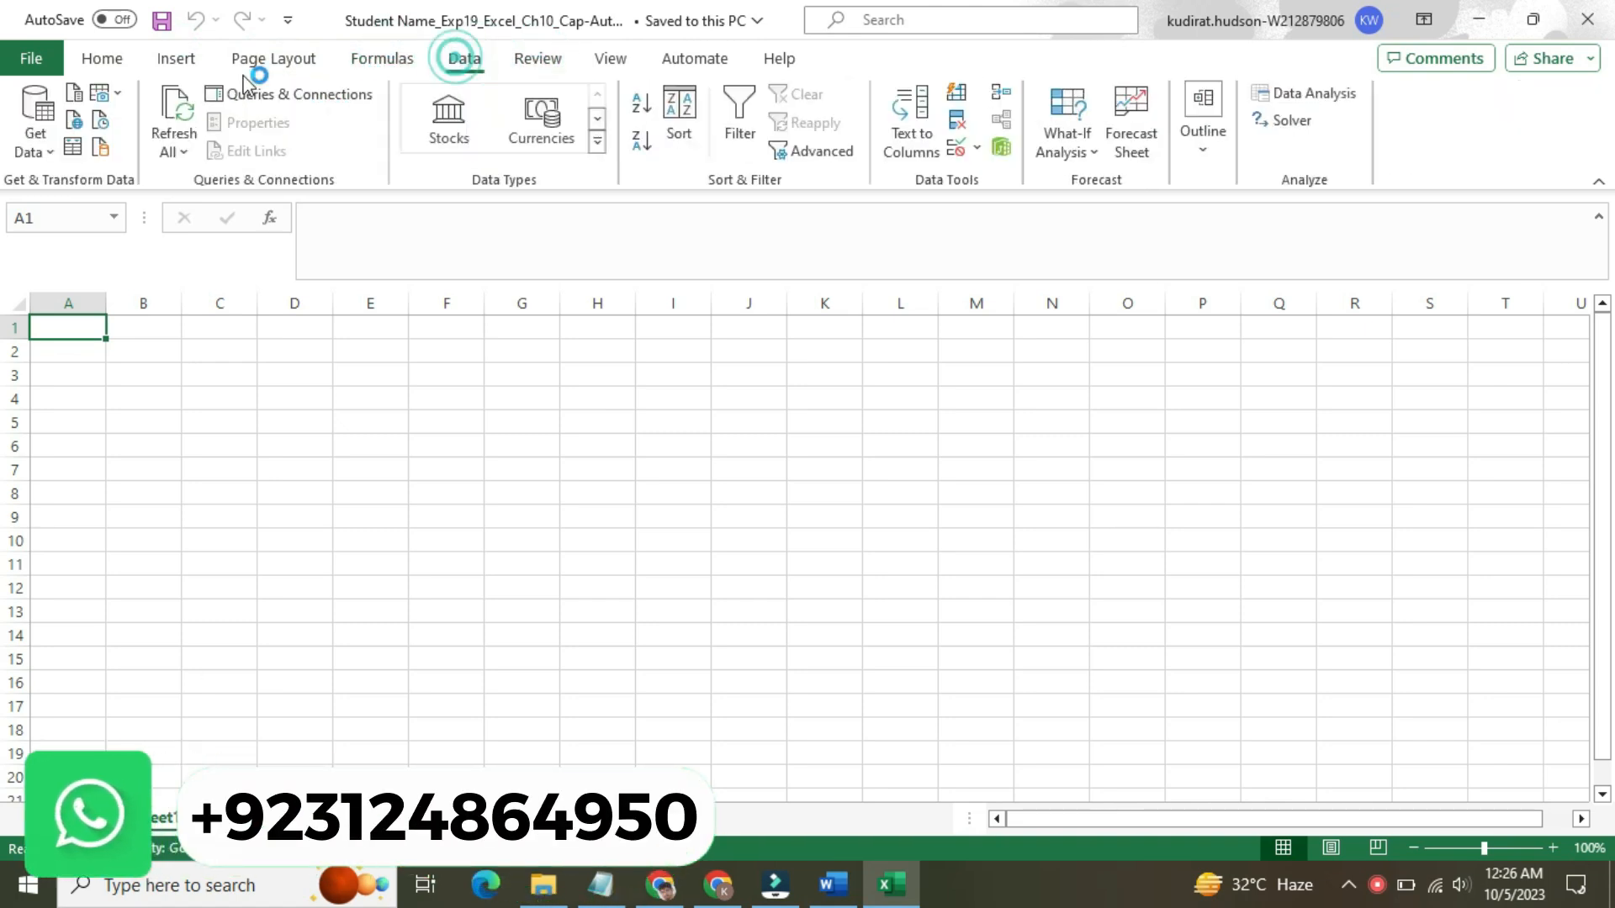
{"action": "left_click", "coordinate": [52, 154]}
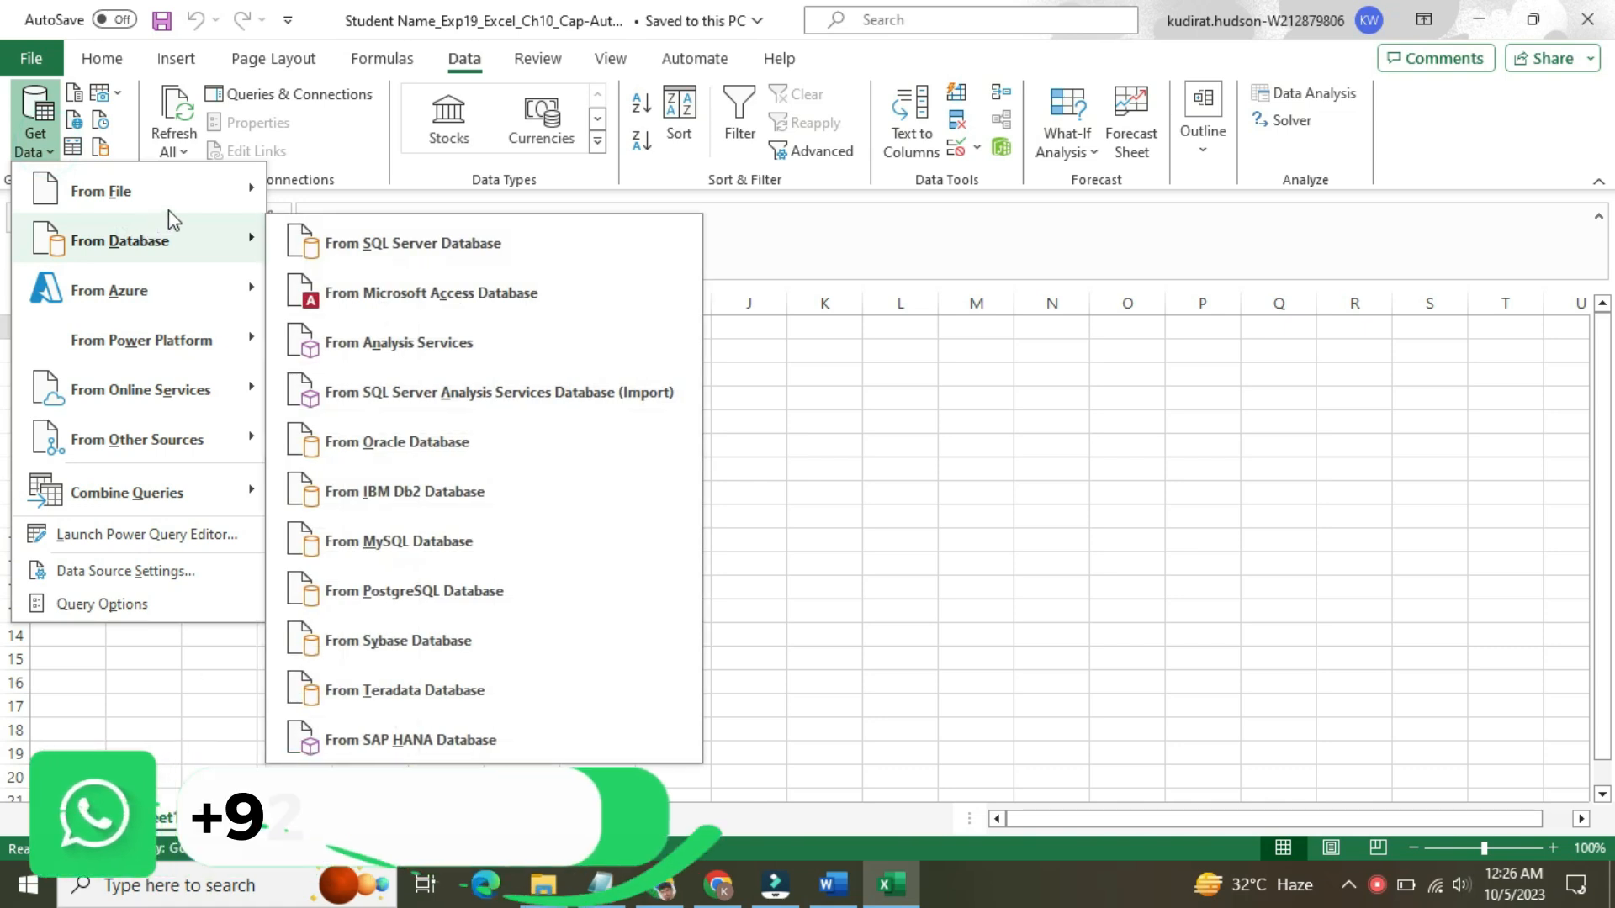
{"action": "mouse_move", "coordinate": [200, 214]}
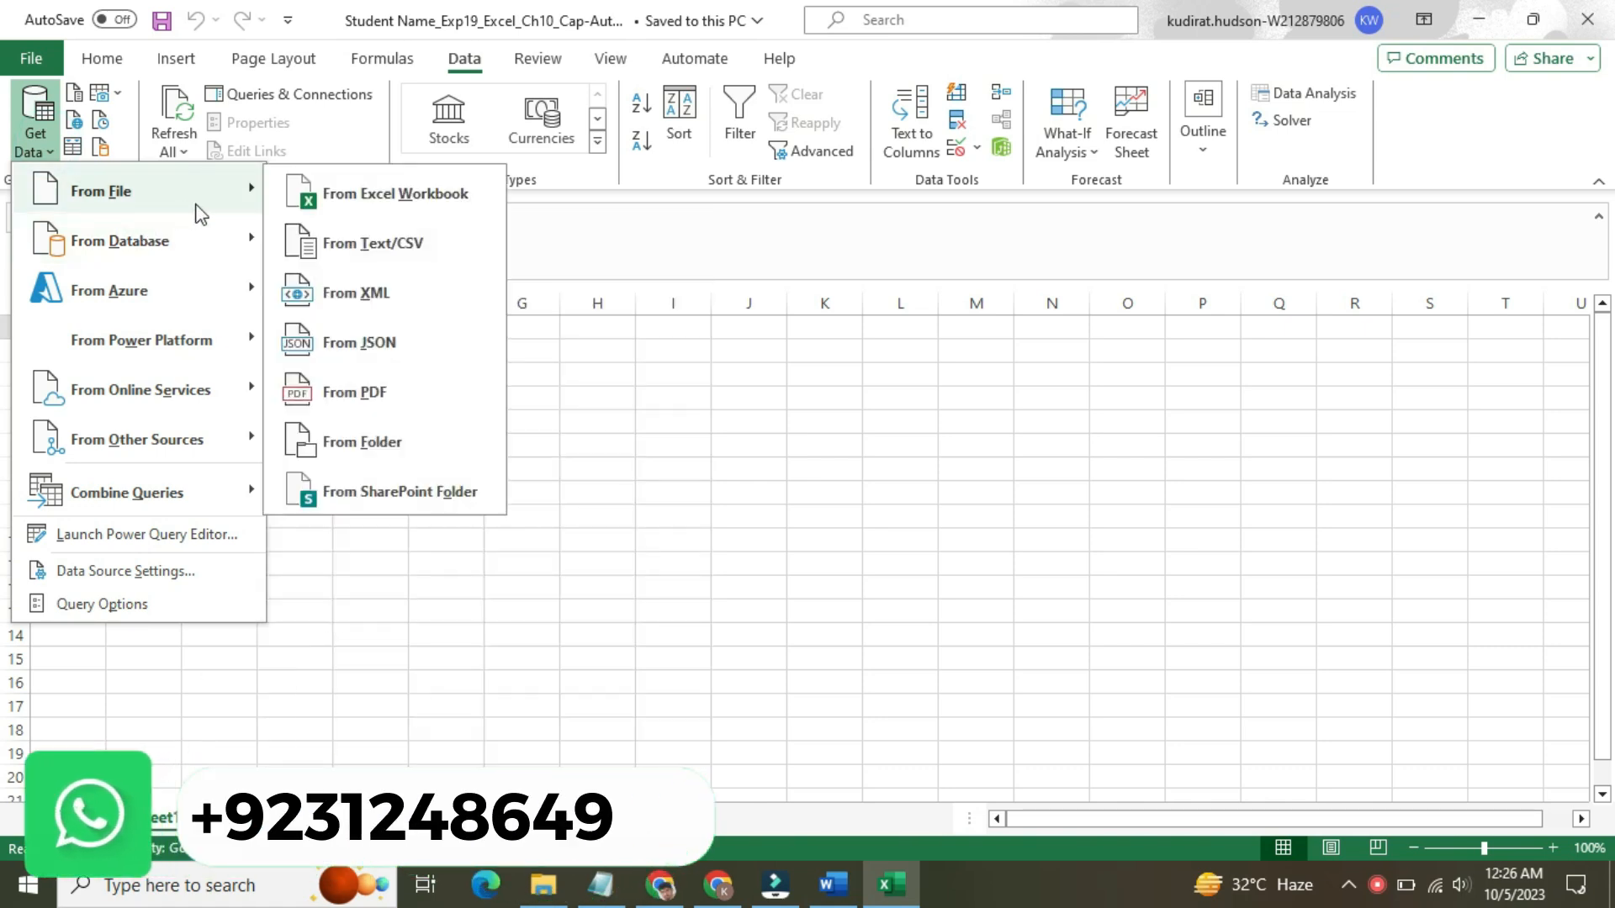
{"action": "left_click", "coordinate": [371, 196]}
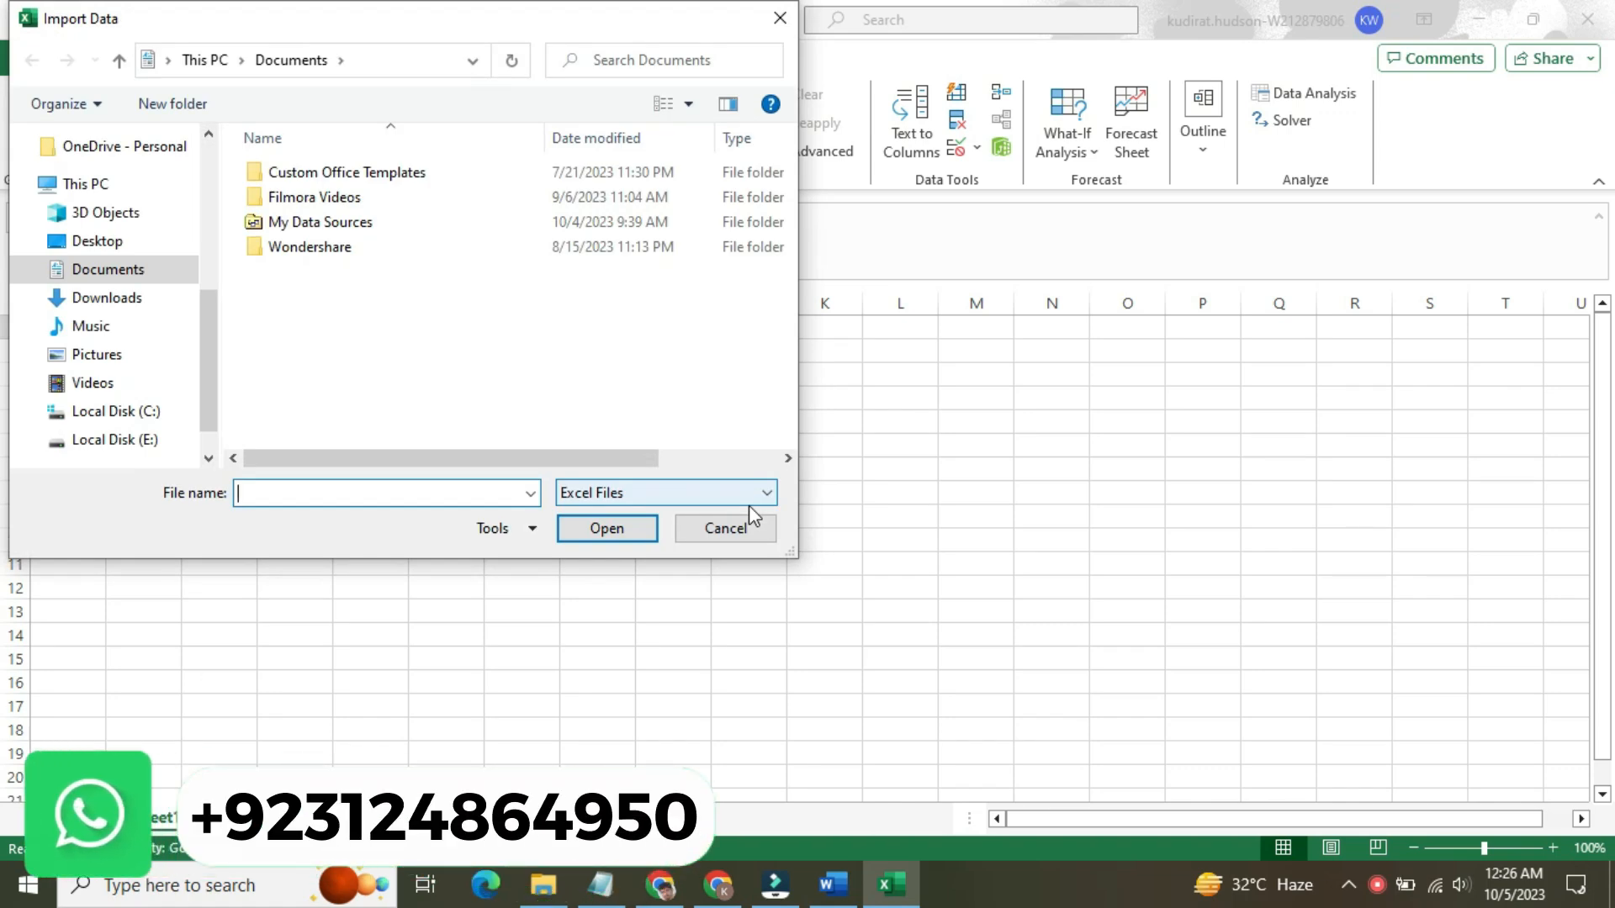
- Import e10c1Agents from the Exp19_Excel_Ch10_Cap_Auto_Sales folder under E:, Excel Files 2, Ch 10, with all file types shown
{"action": "left_click_drag", "start_coordinate": [205, 348], "coordinate": [219, 443]}
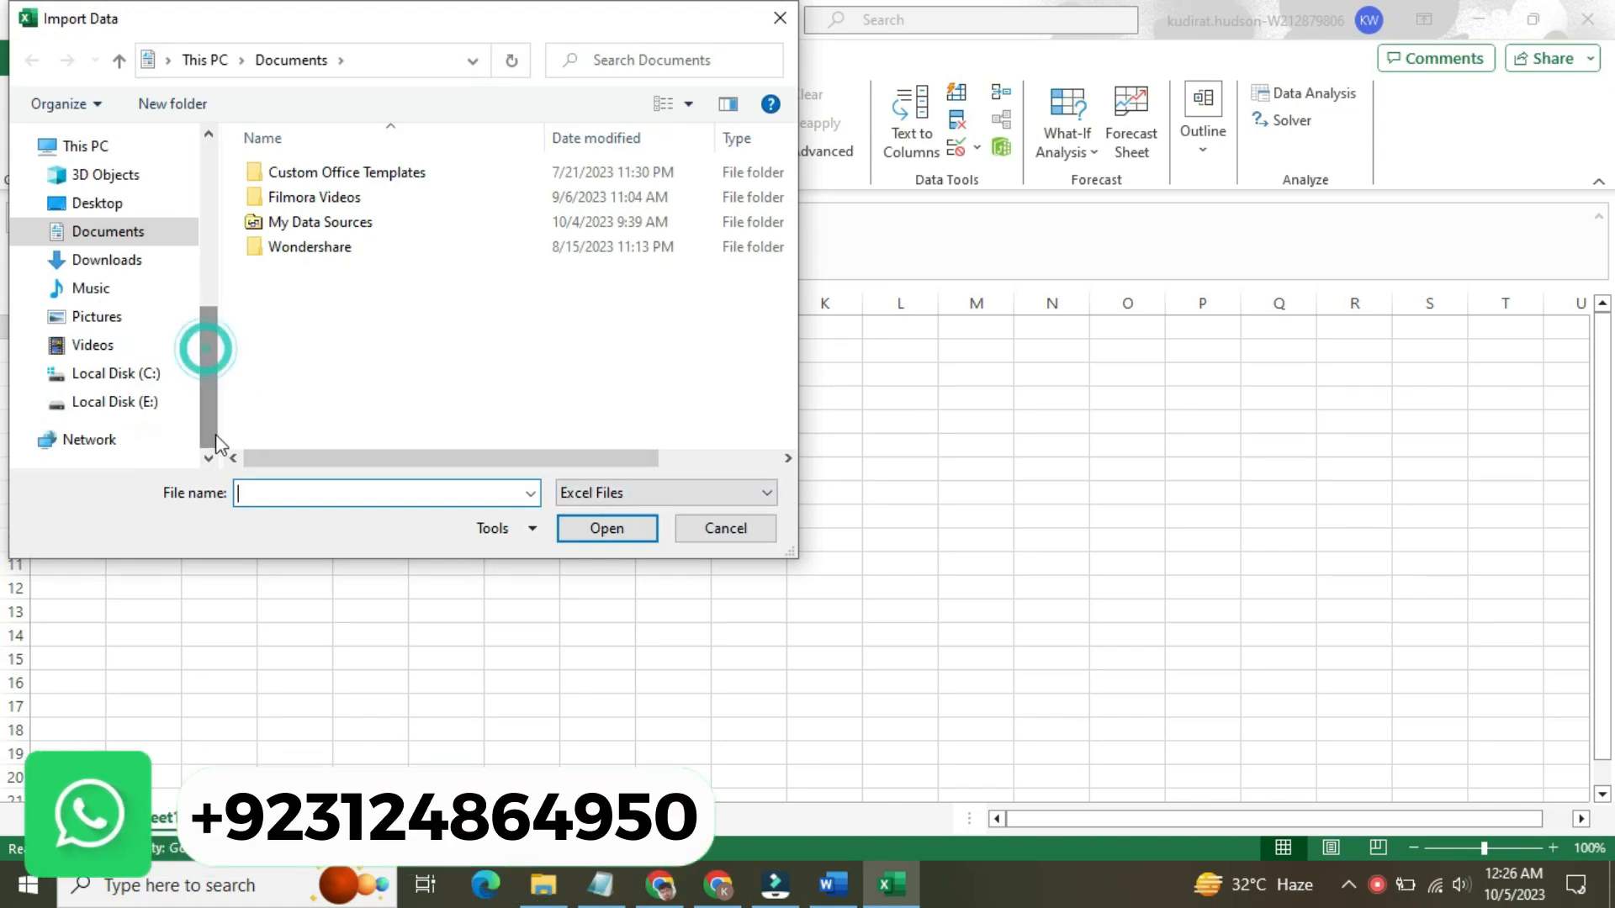
{"action": "left_click", "coordinate": [141, 404]}
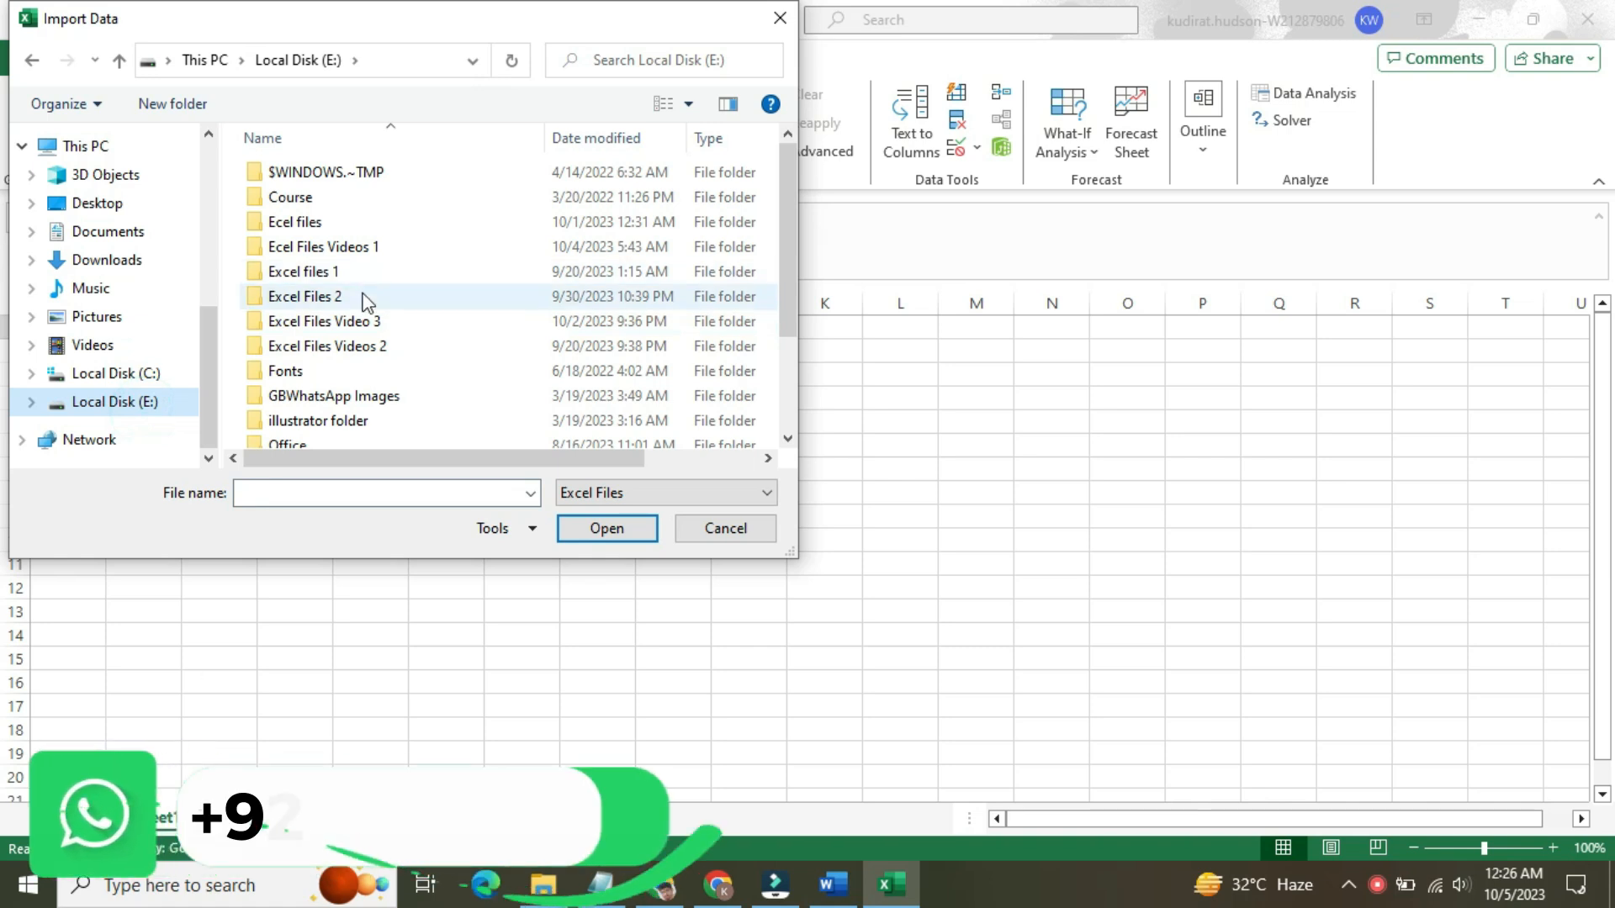
{"action": "double_click", "coordinate": [364, 297]}
{"action": "double_click", "coordinate": [355, 400]}
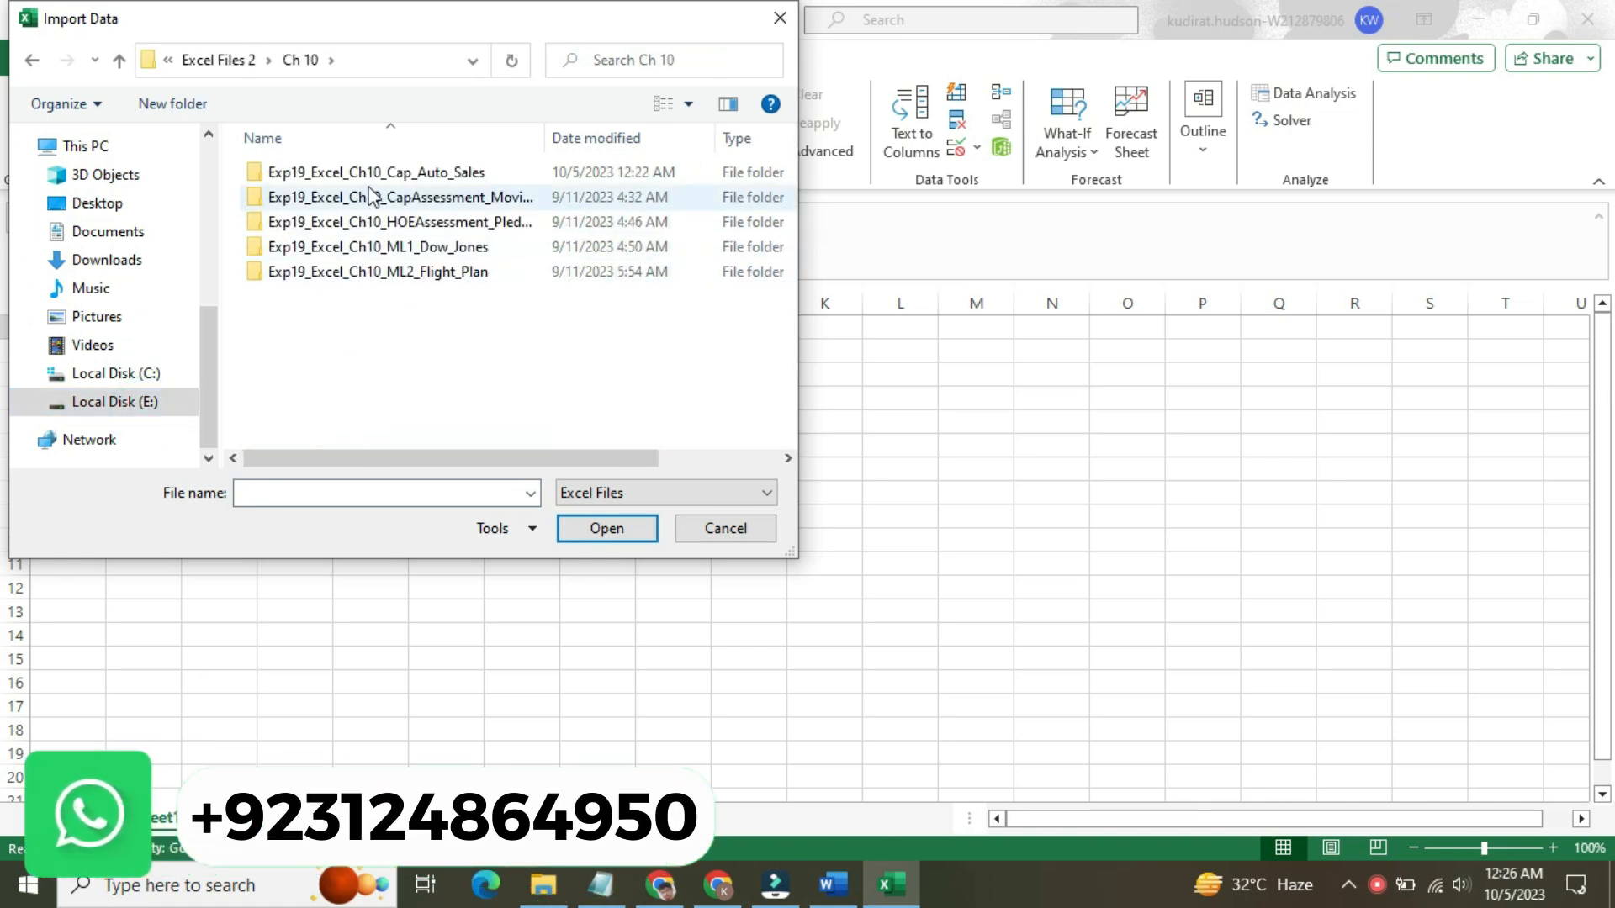
{"action": "double_click", "coordinate": [370, 173]}
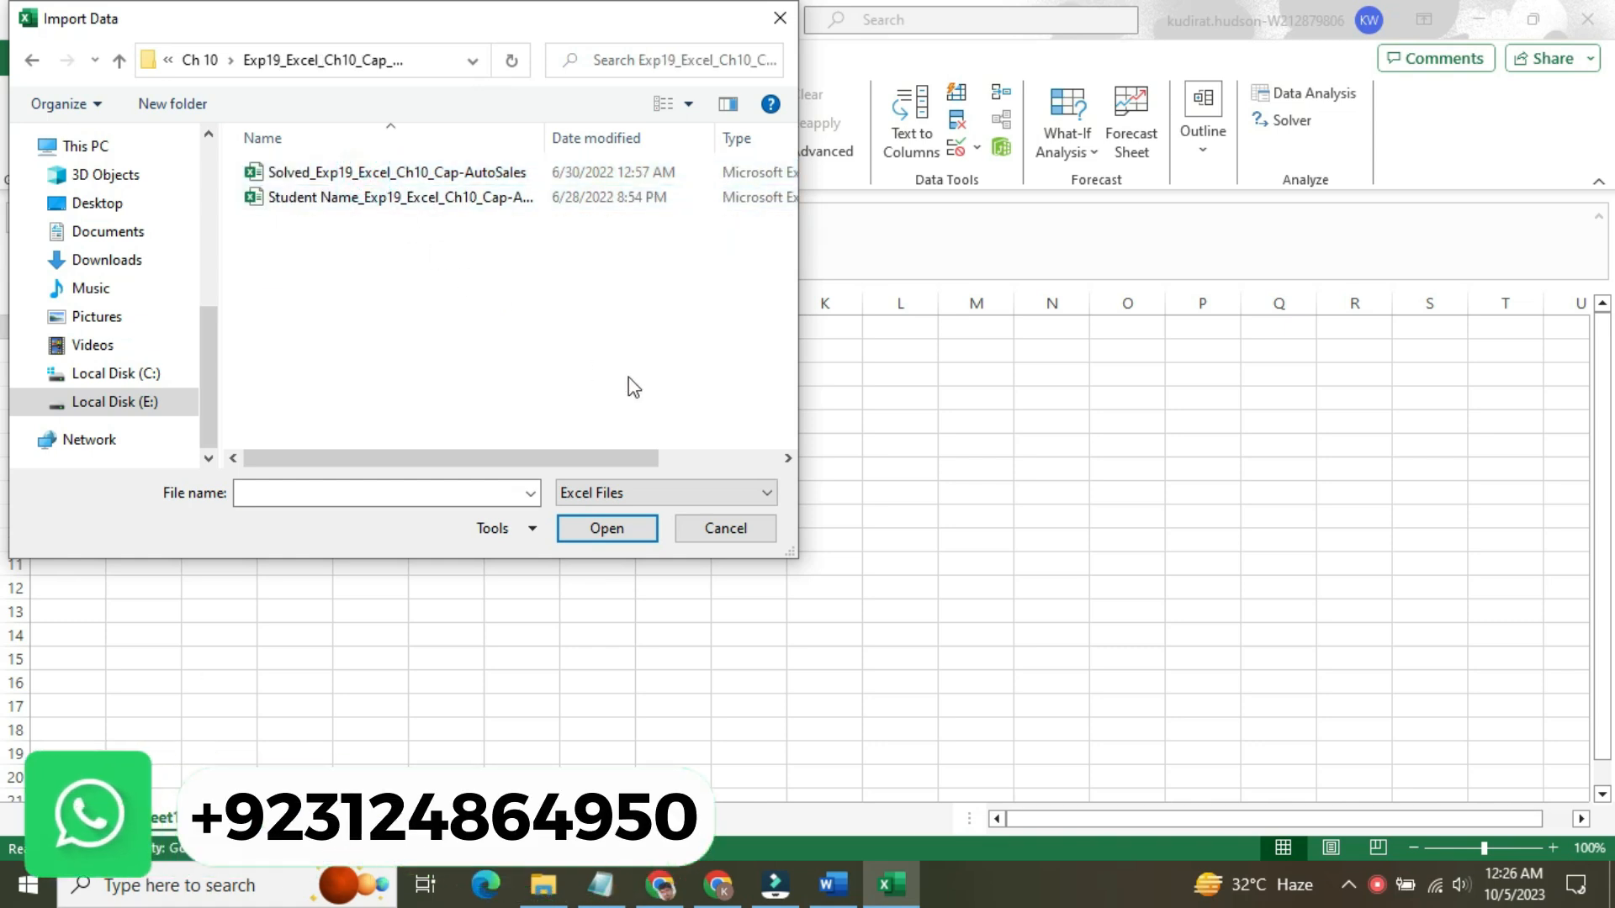
{"action": "left_click", "coordinate": [768, 496]}
{"action": "left_click", "coordinate": [749, 531]}
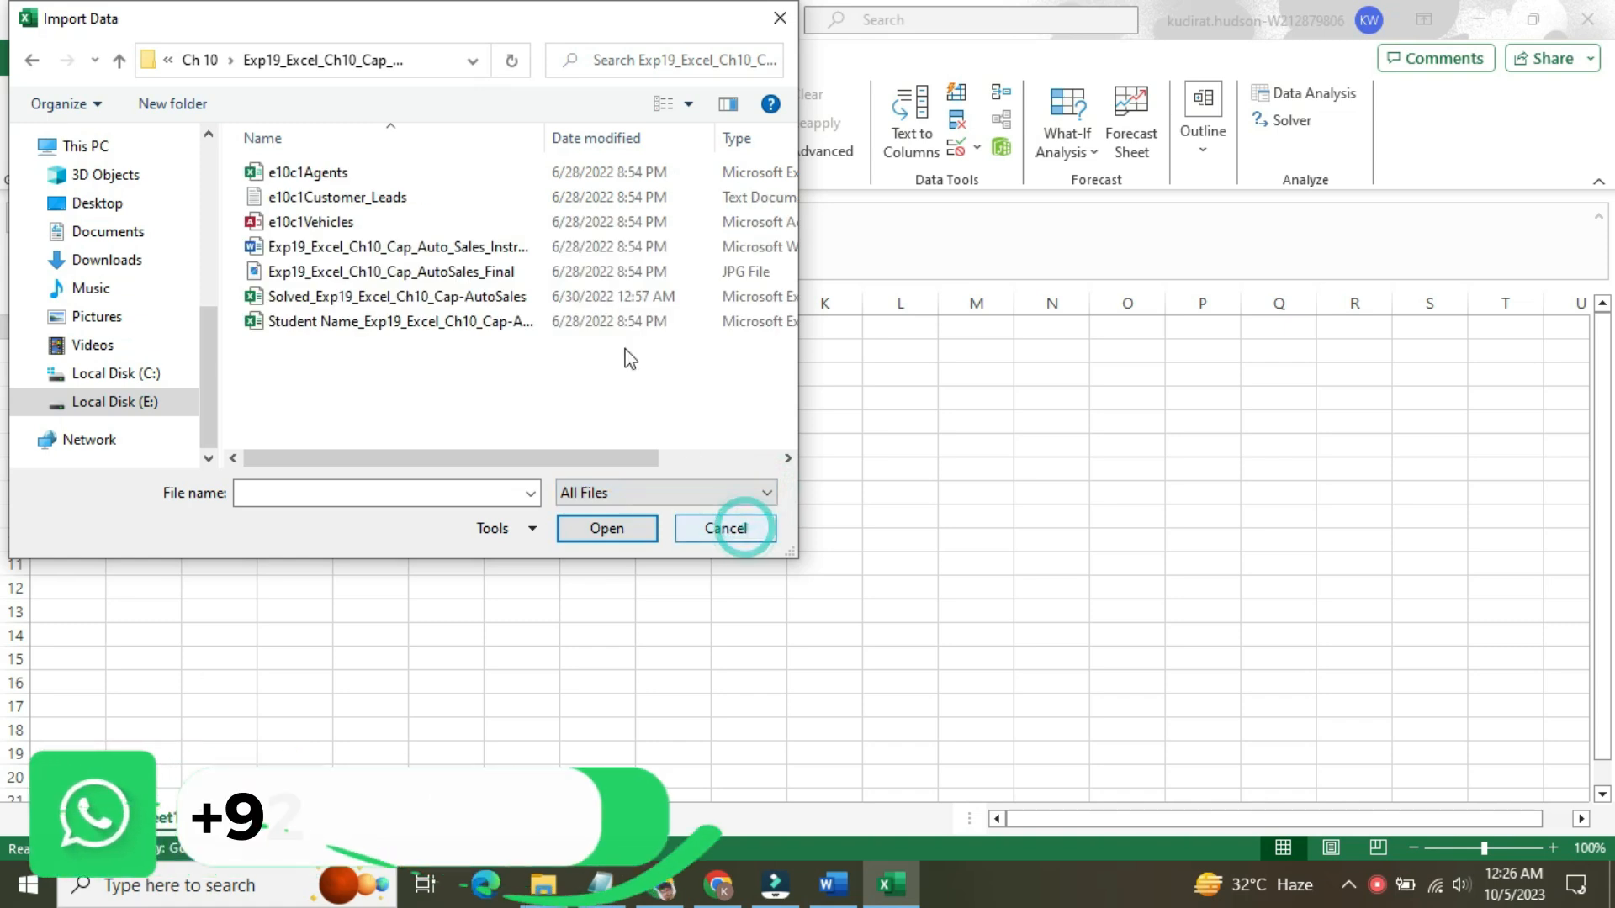
{"action": "double_click", "coordinate": [475, 172]}
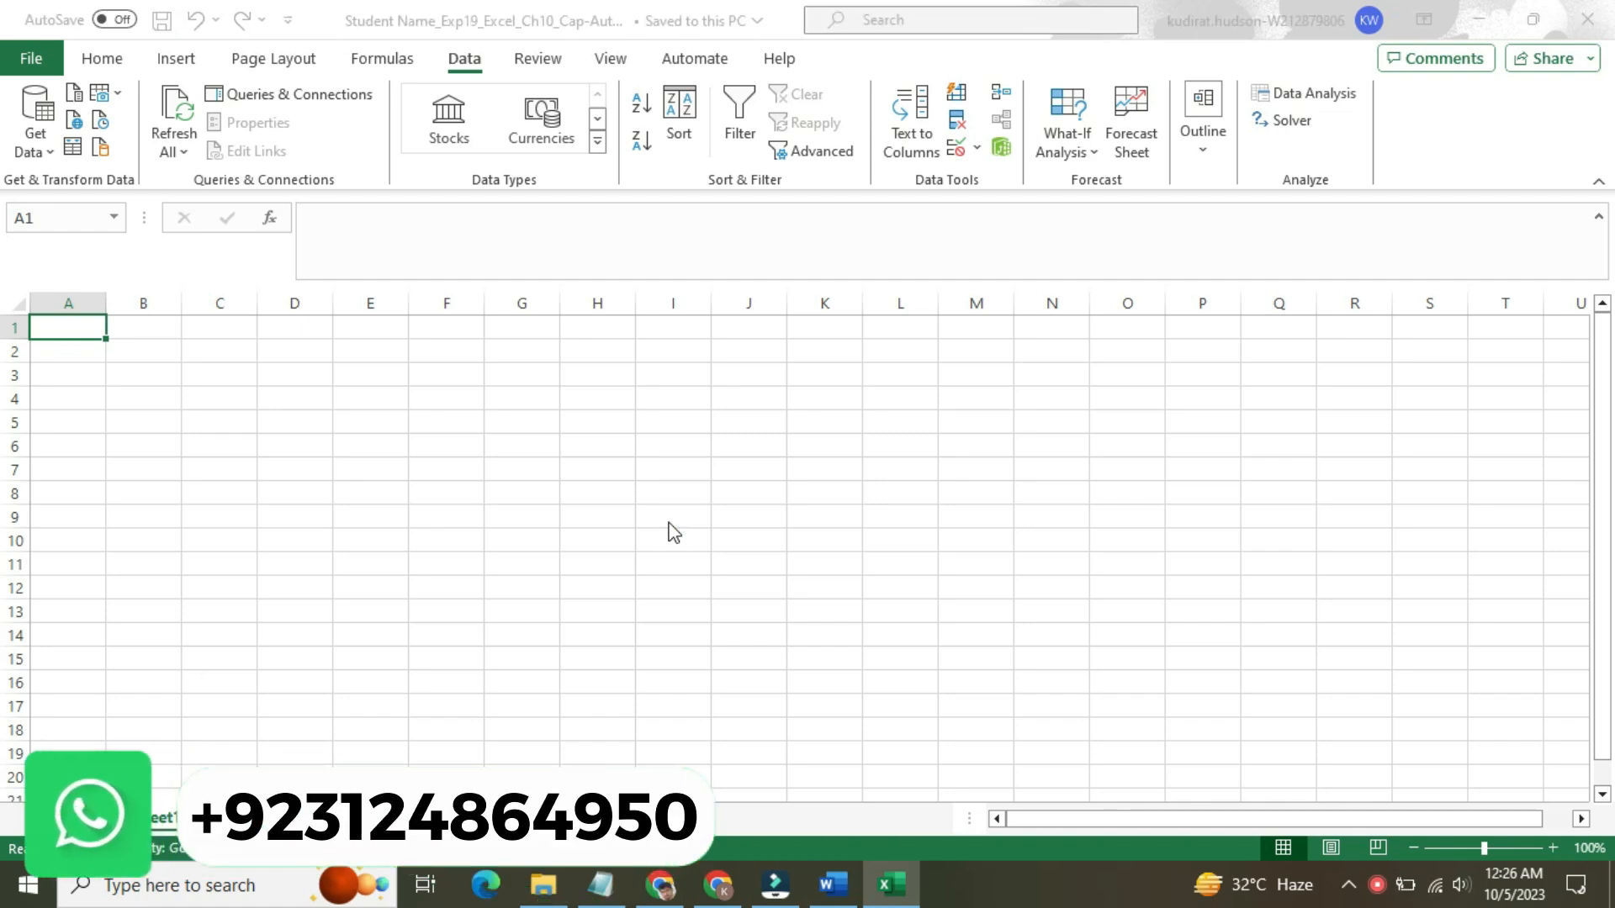
- Review the highlighted step 2 instruction in Word and return to the e10c1Agents.csv import preview in Excel
{"action": "left_click", "coordinate": [831, 885]}
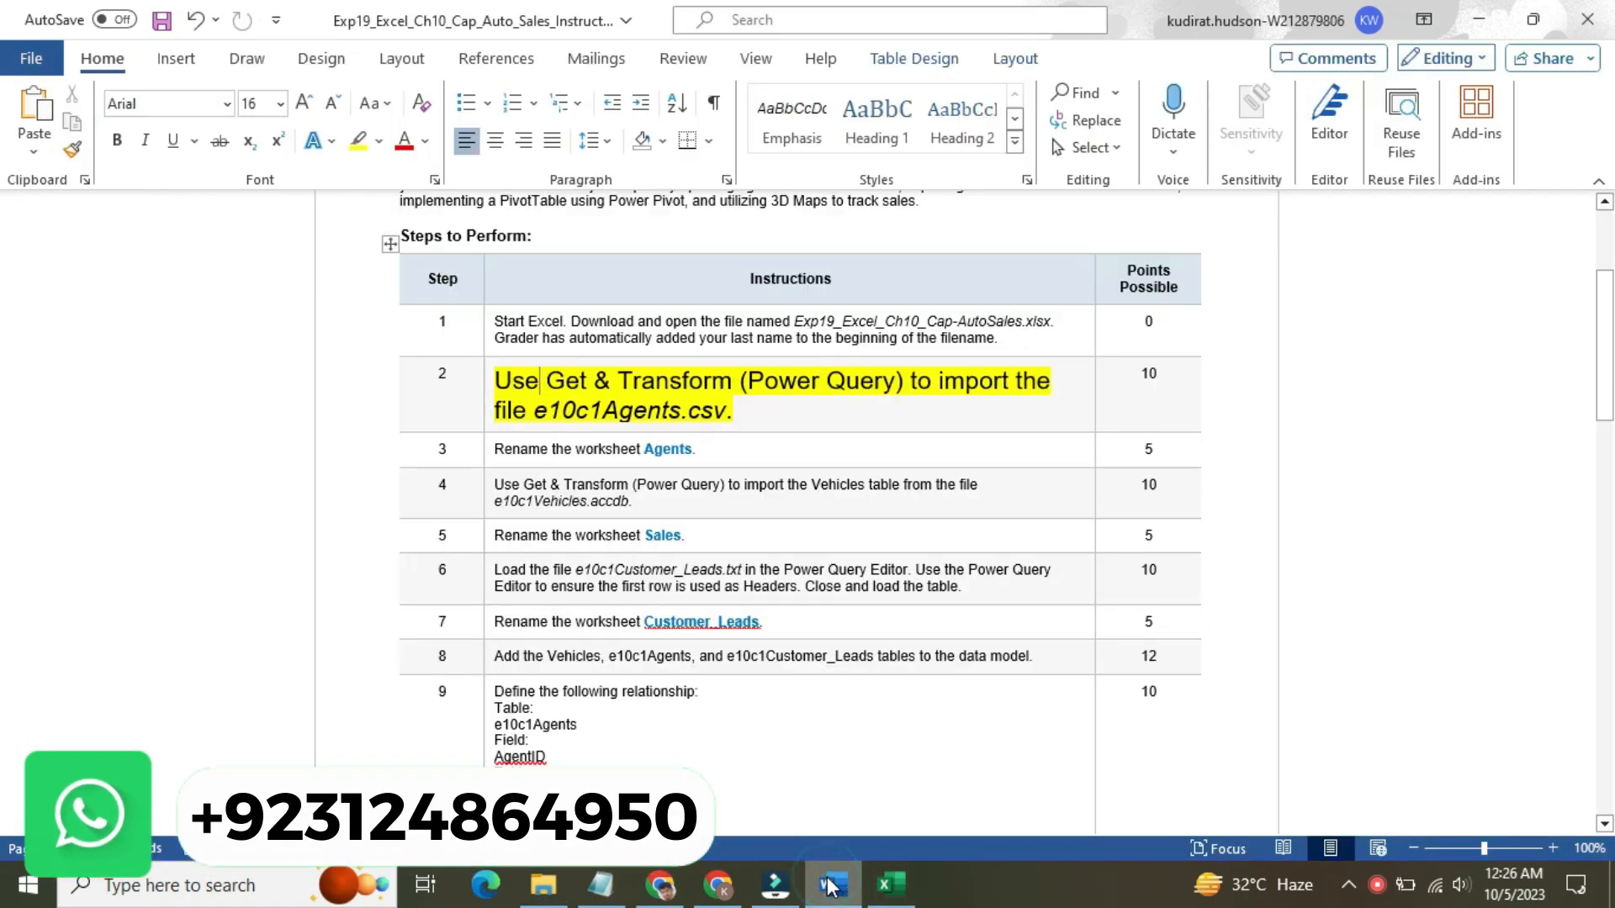
{"action": "left_click", "coordinate": [883, 887]}
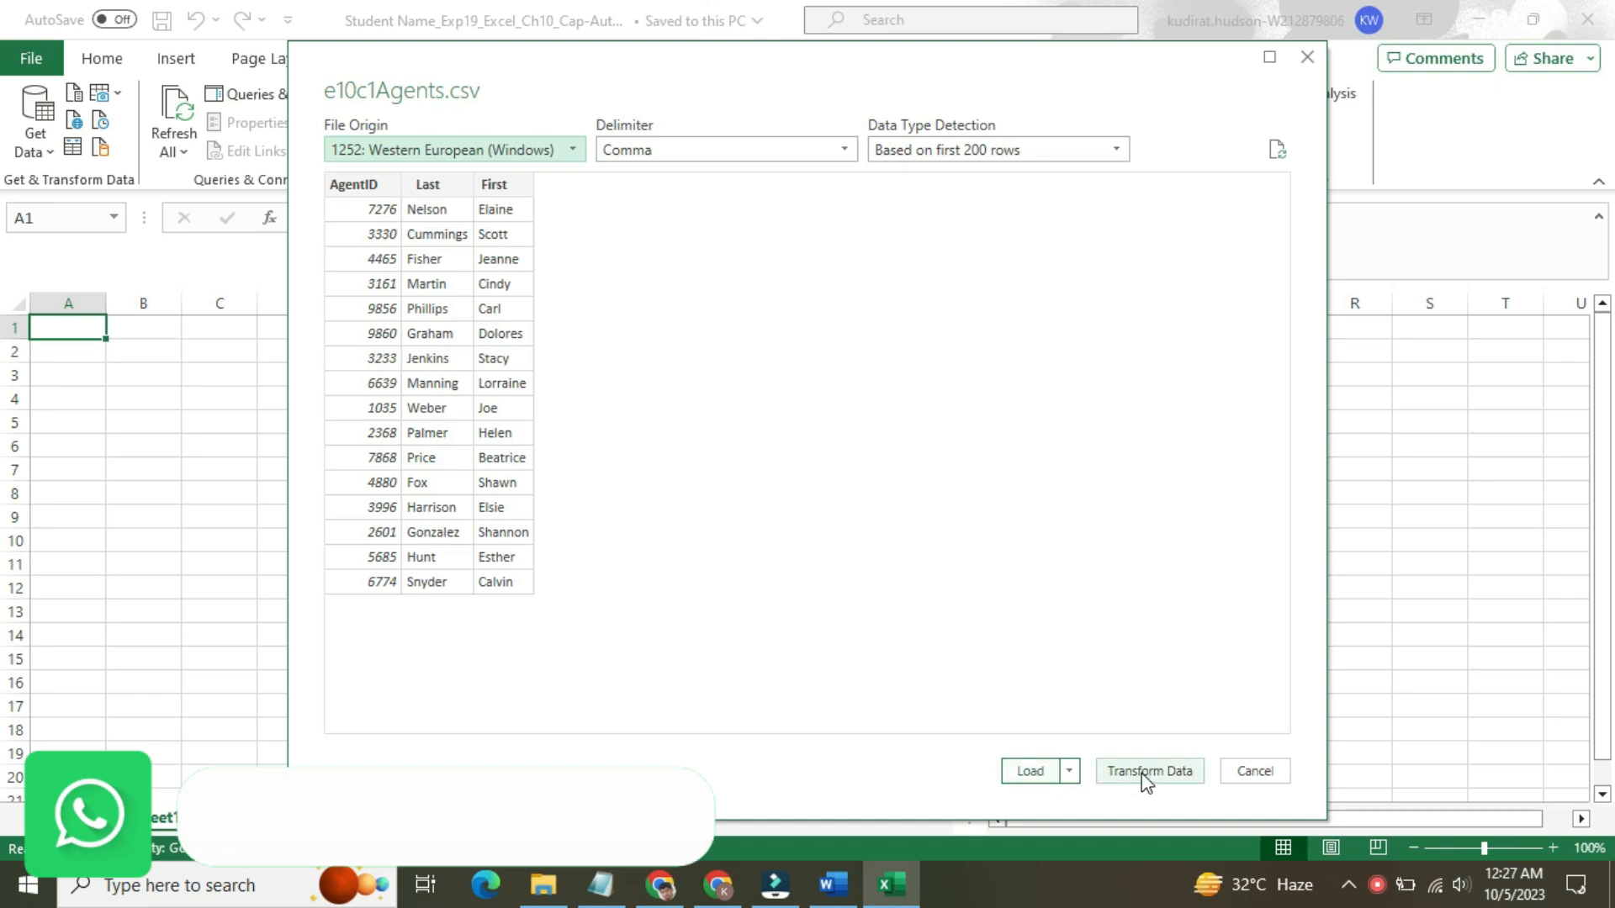
{"action": "mouse_move", "coordinate": [833, 883]}
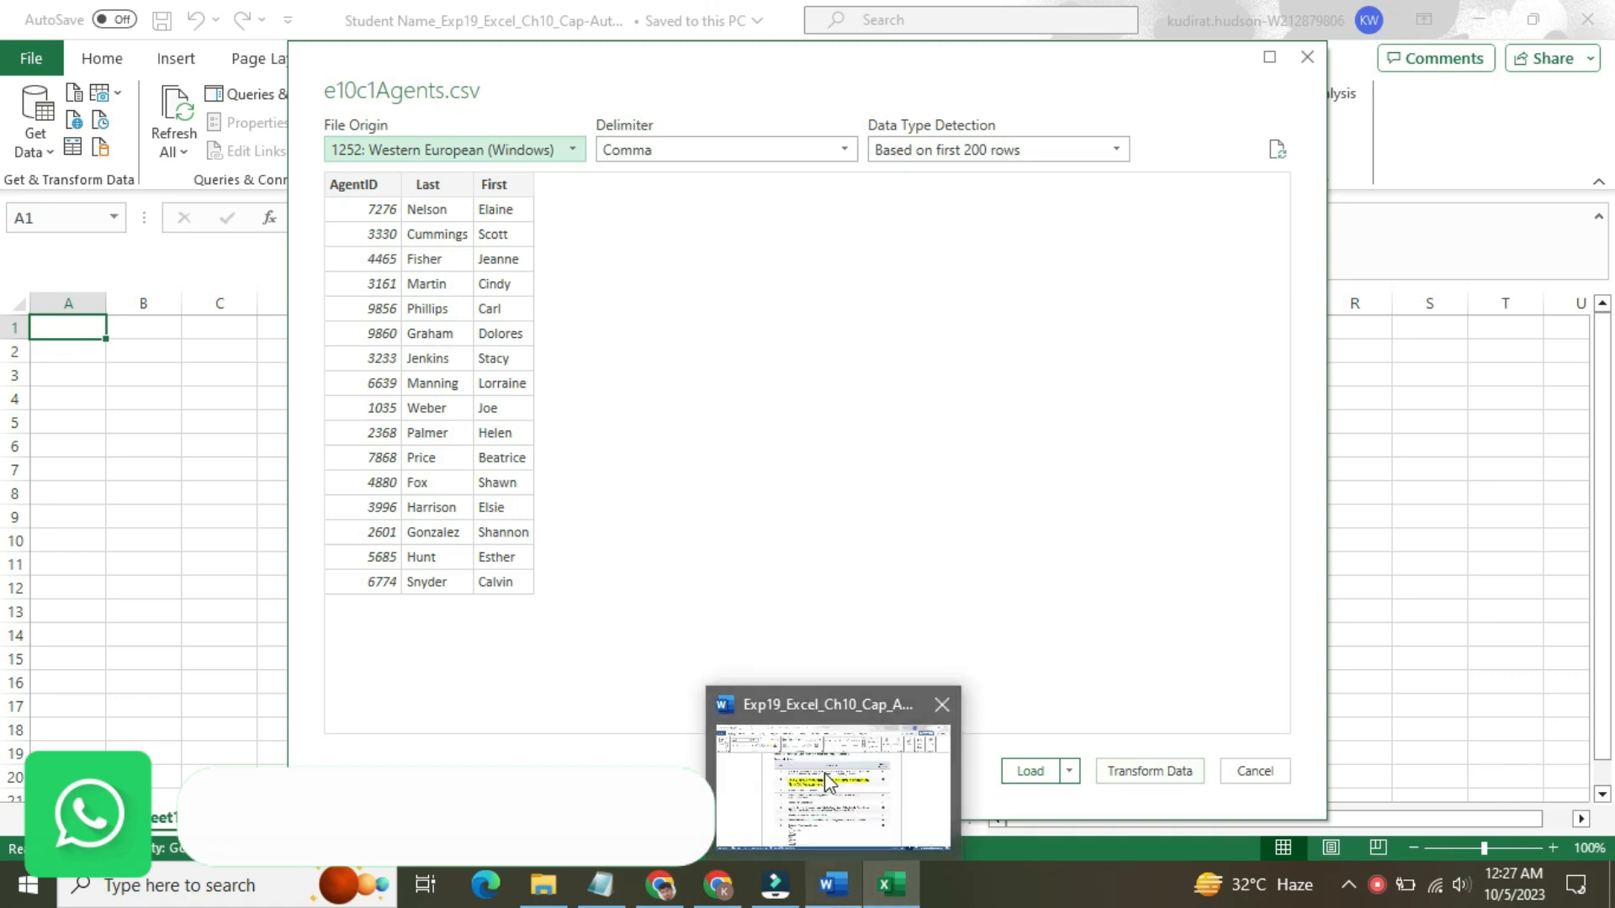
{"action": "mouse_move", "coordinate": [824, 773]}
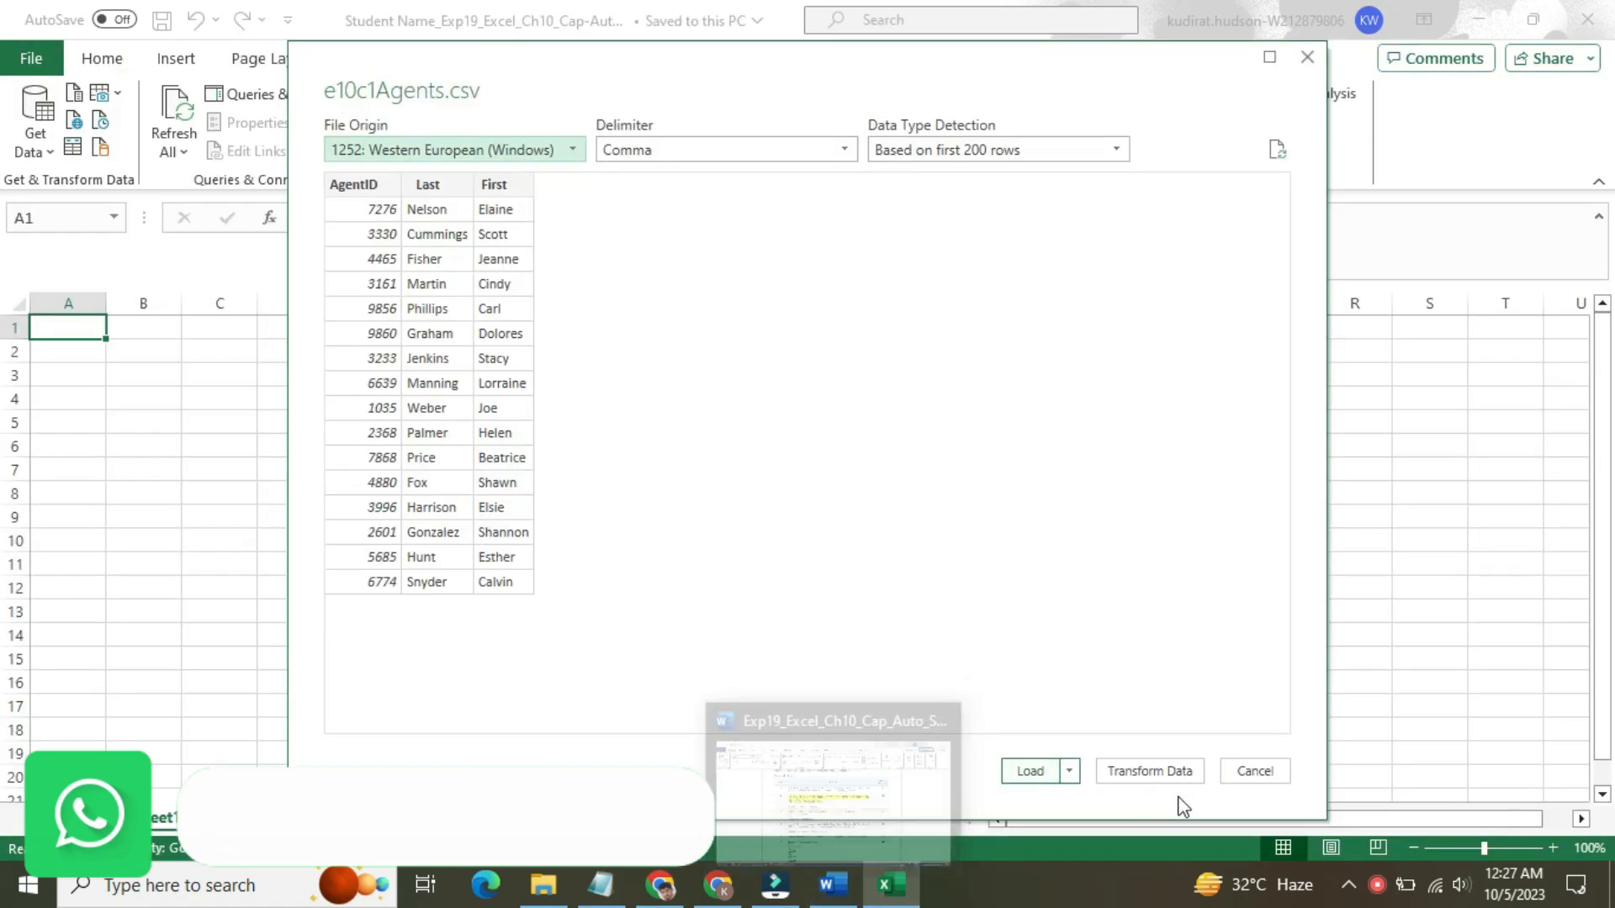
- Open the e10c1Agents data in the Power Query Editor, check it against the Word instructions, and load it into the workbook
{"action": "left_click", "coordinate": [1171, 773]}
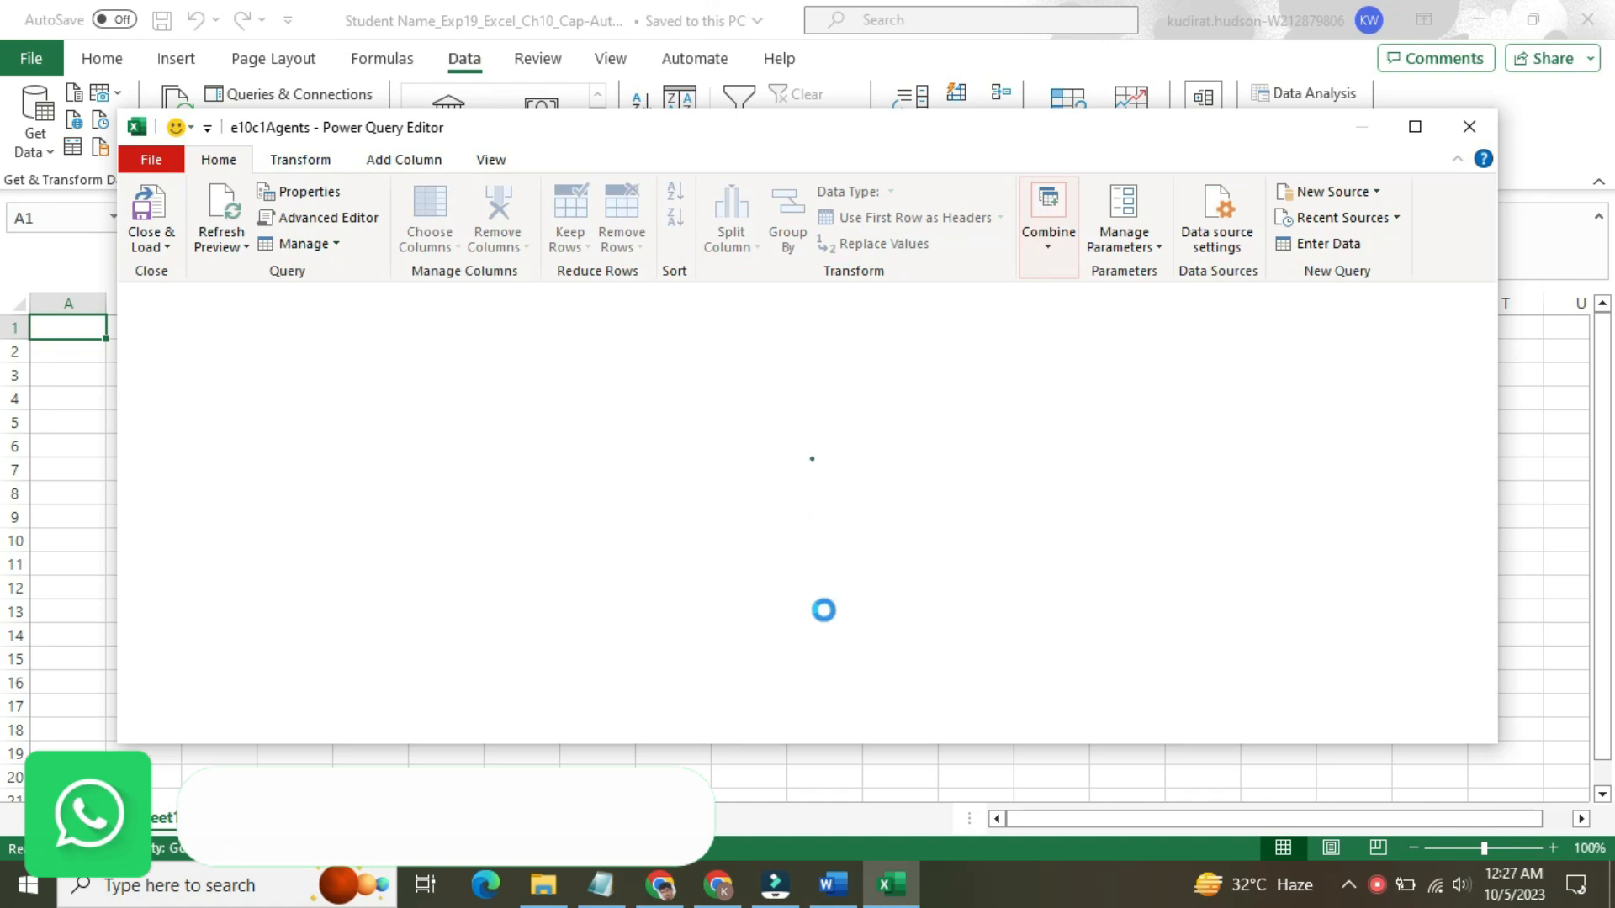
{"action": "mouse_move", "coordinate": [879, 875]}
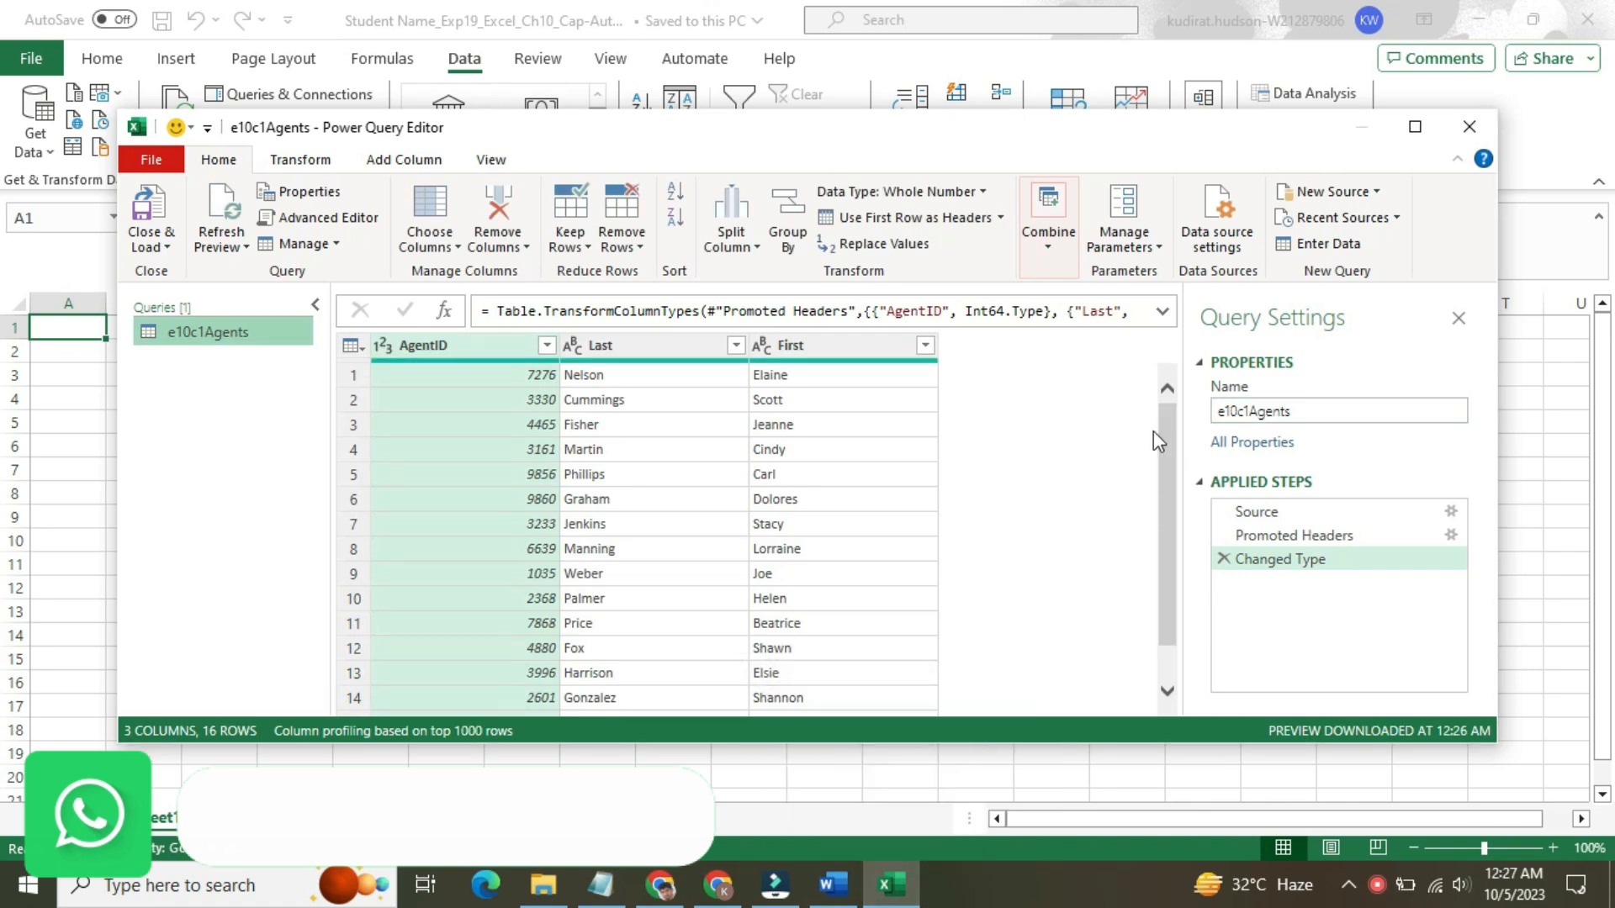
{"action": "mouse_move", "coordinate": [816, 903]}
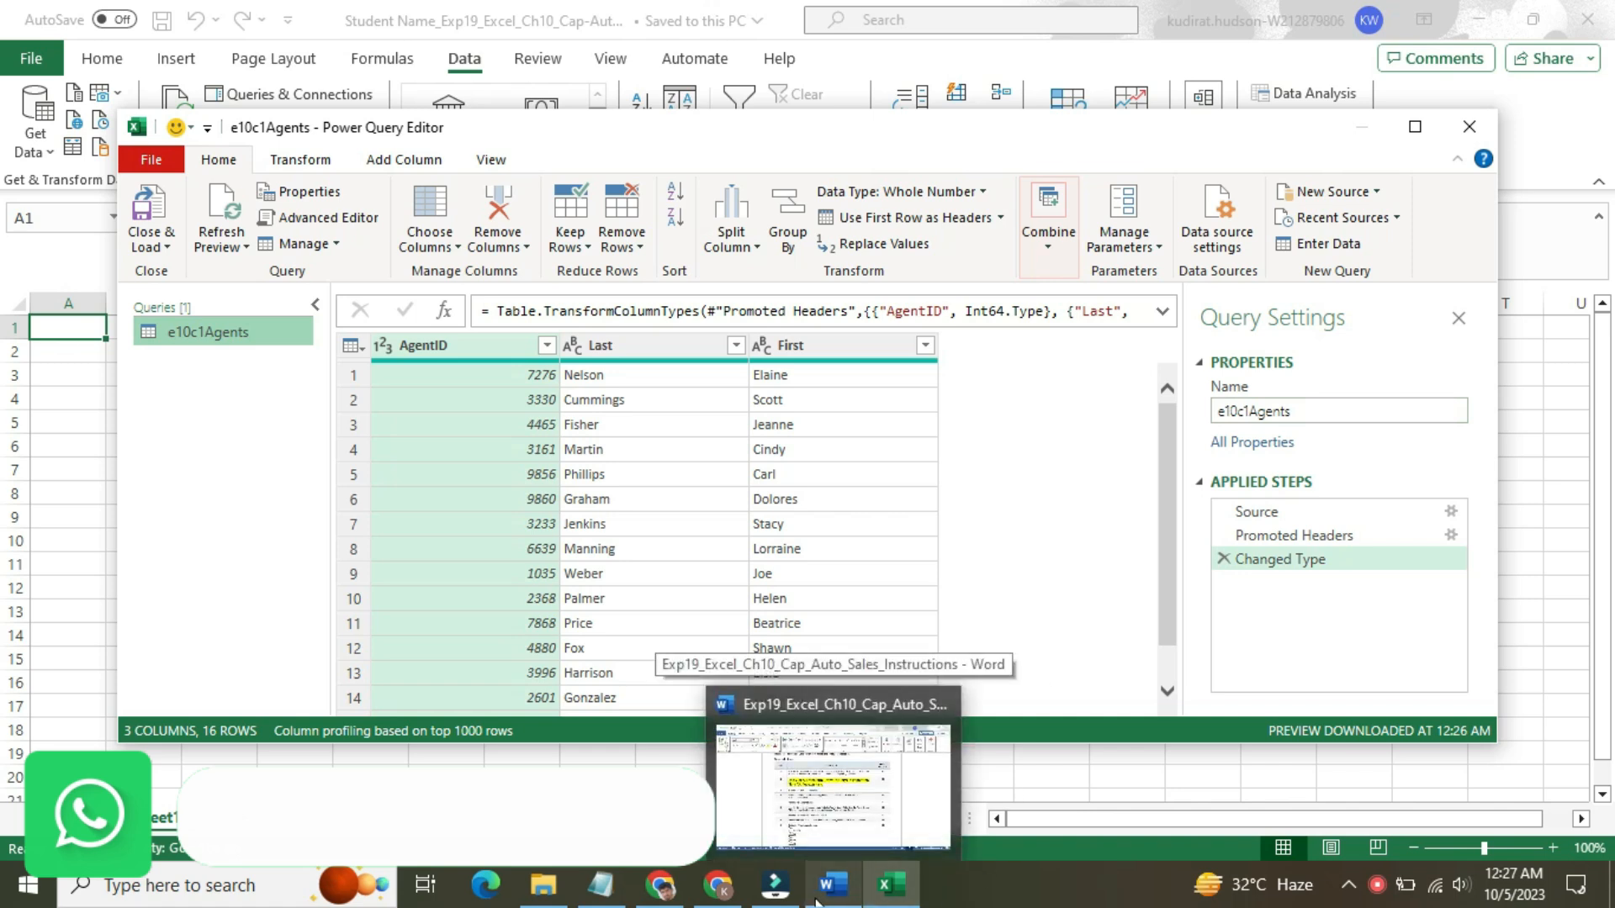
{"action": "left_click", "coordinate": [816, 903]}
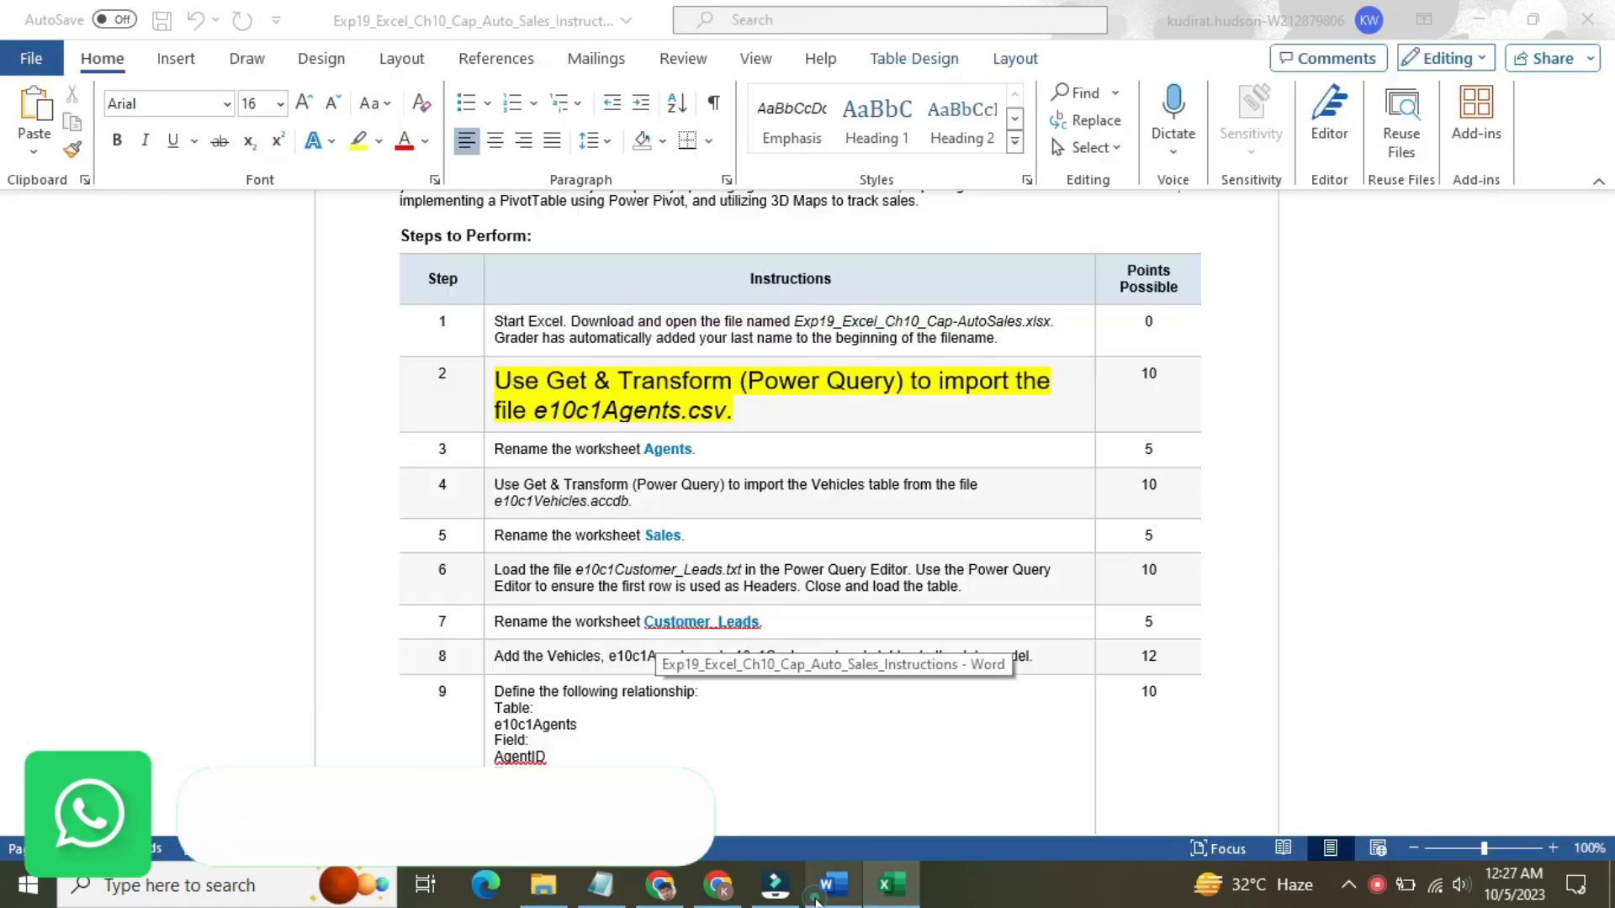
{"action": "left_click", "coordinate": [891, 898]}
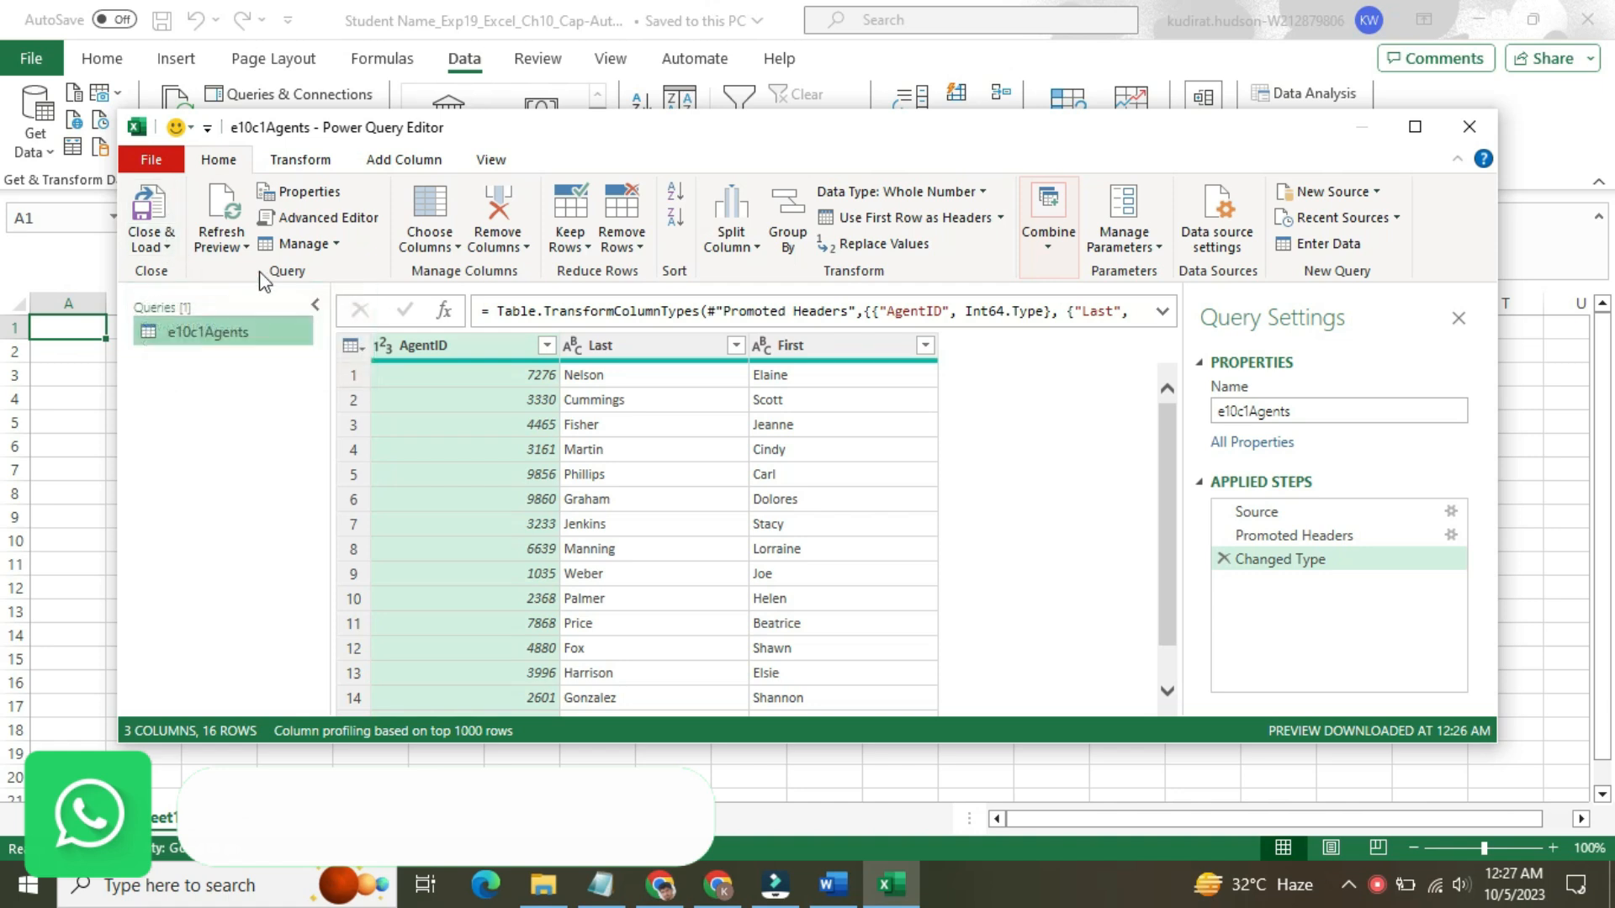
{"action": "left_click", "coordinate": [148, 205]}
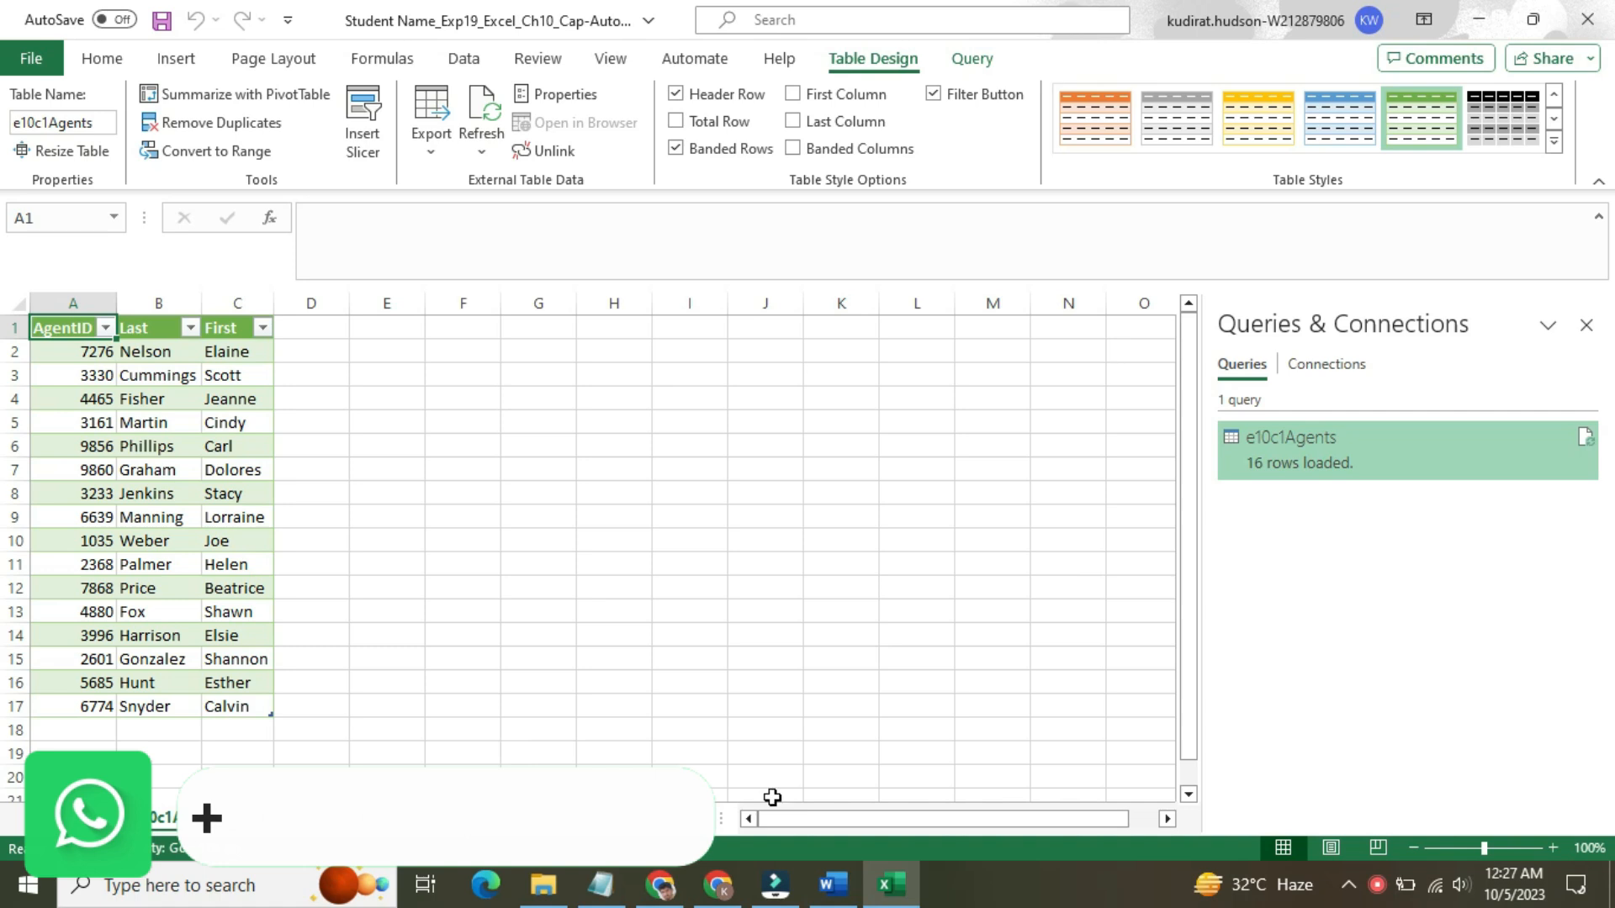
- Switch to the Word instructions and restore the step 2 text to 9 pt with no highlight color
{"action": "left_click", "coordinate": [833, 885]}
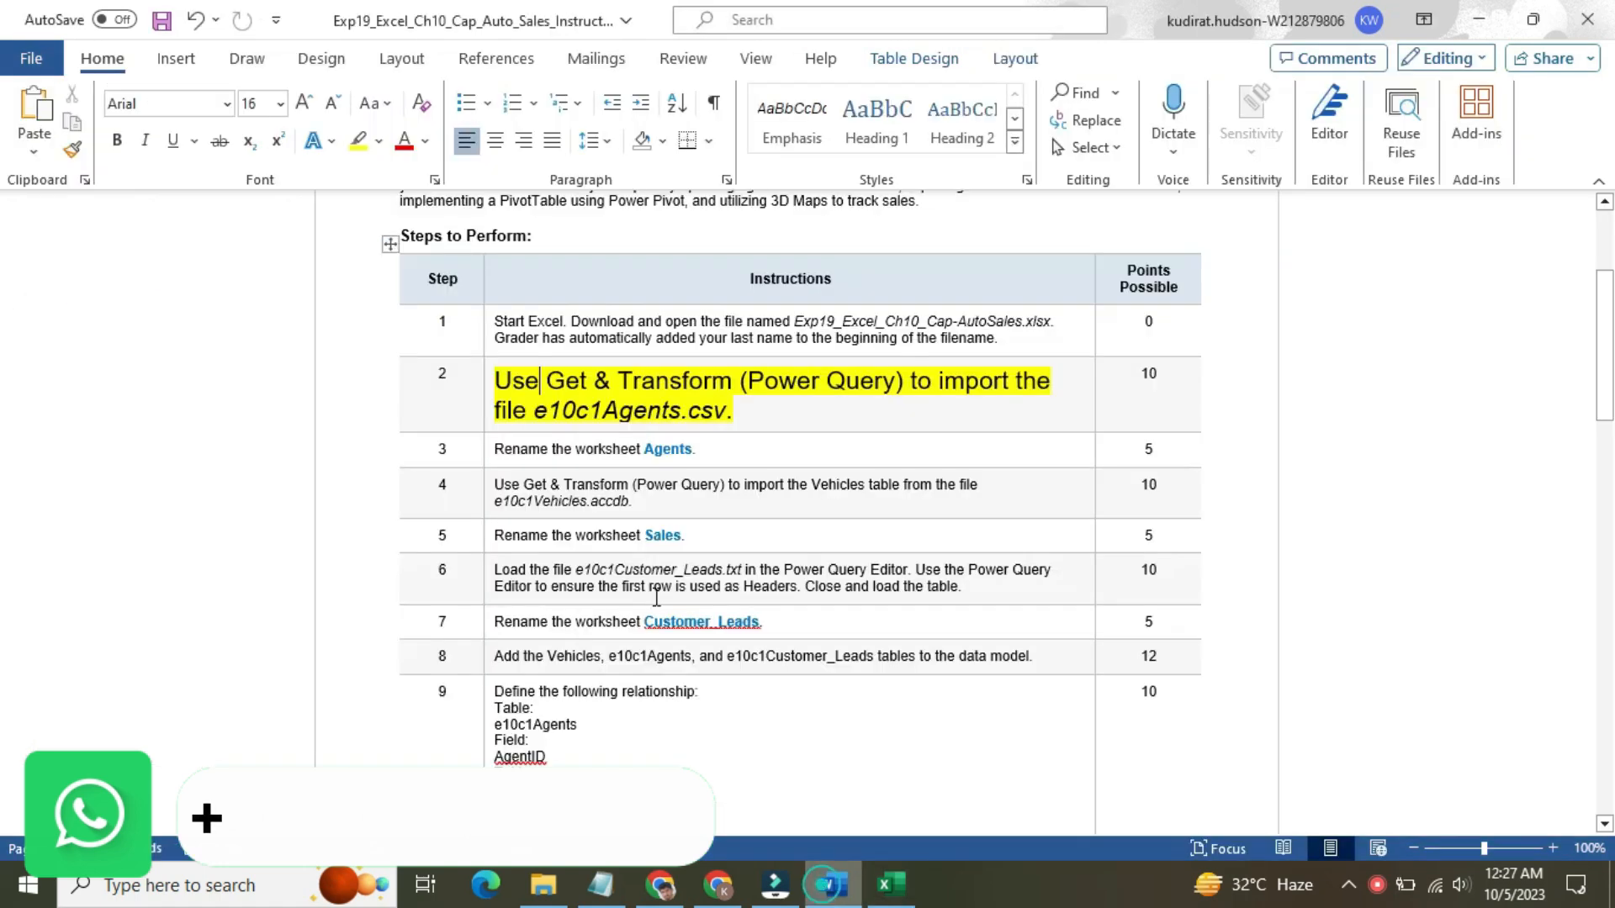
{"action": "left_click", "coordinate": [484, 393]}
{"action": "left_click", "coordinate": [620, 314]}
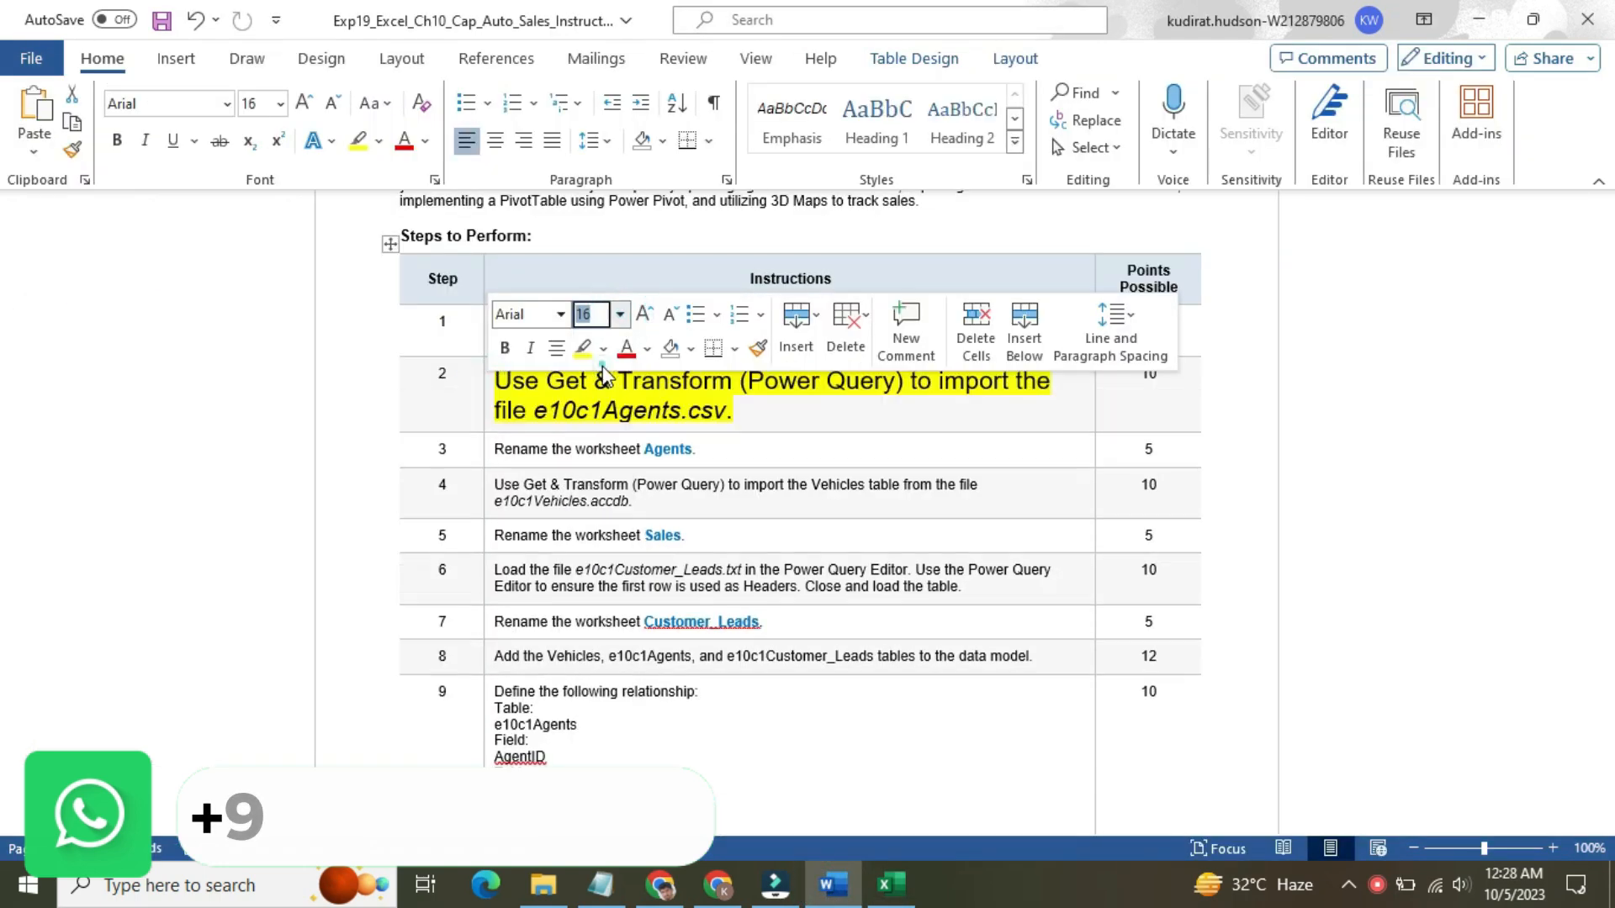
{"action": "left_click", "coordinate": [603, 365]}
{"action": "left_click", "coordinate": [603, 349]}
{"action": "left_click", "coordinate": [639, 489]}
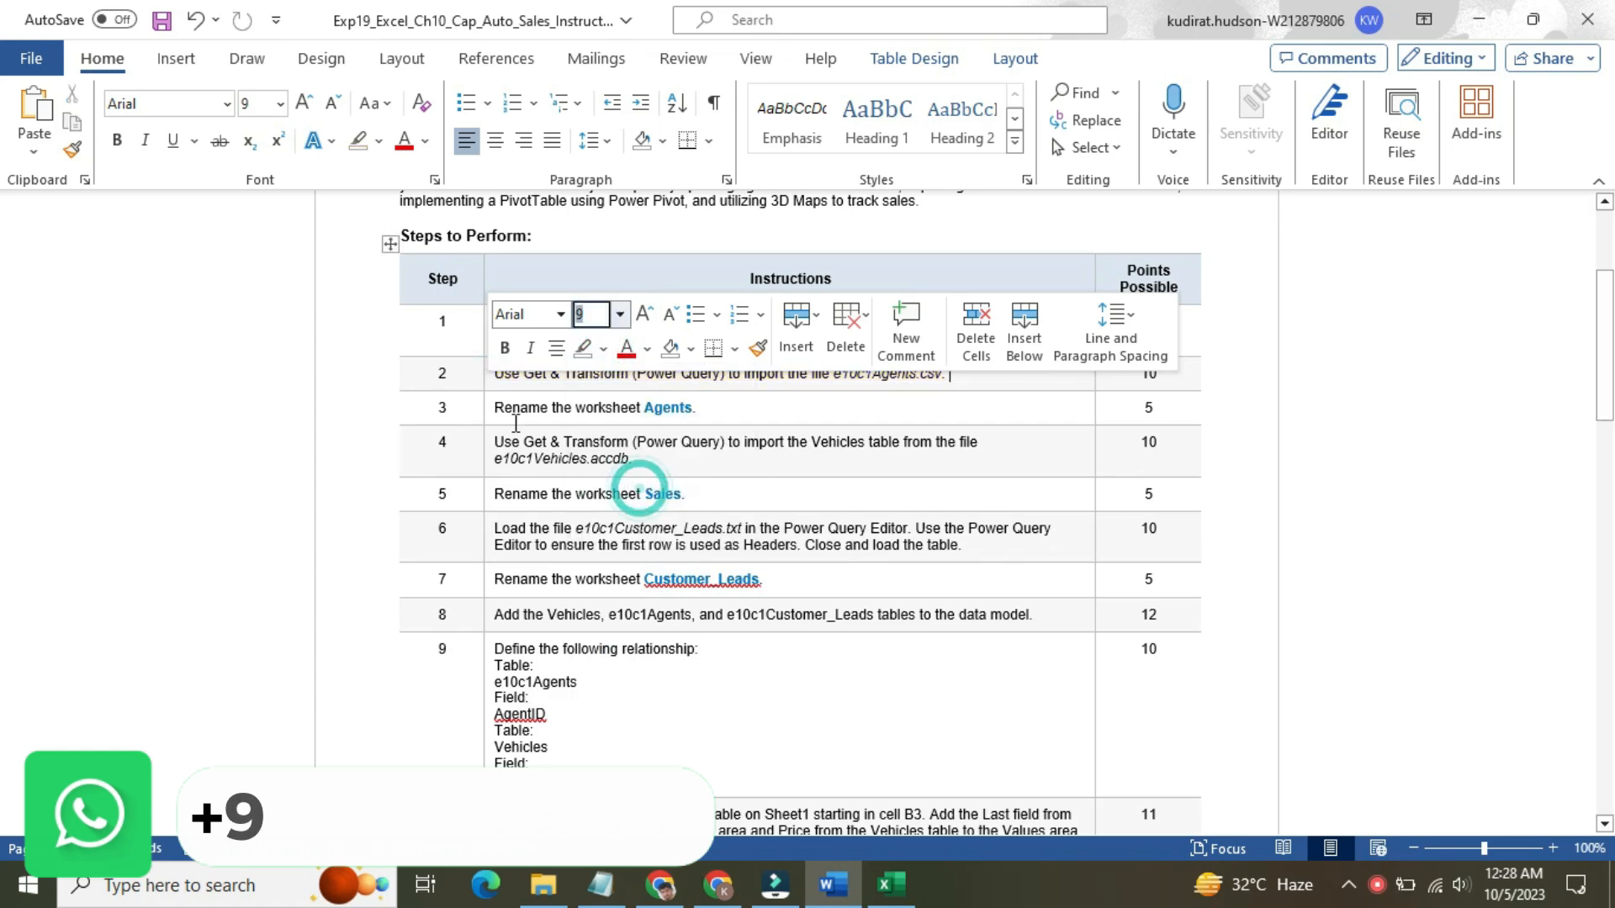
- Set the step 3 instruction text to 16 pt and highlight it in yellow
{"action": "left_click", "coordinate": [488, 408]}
{"action": "left_click", "coordinate": [621, 332]}
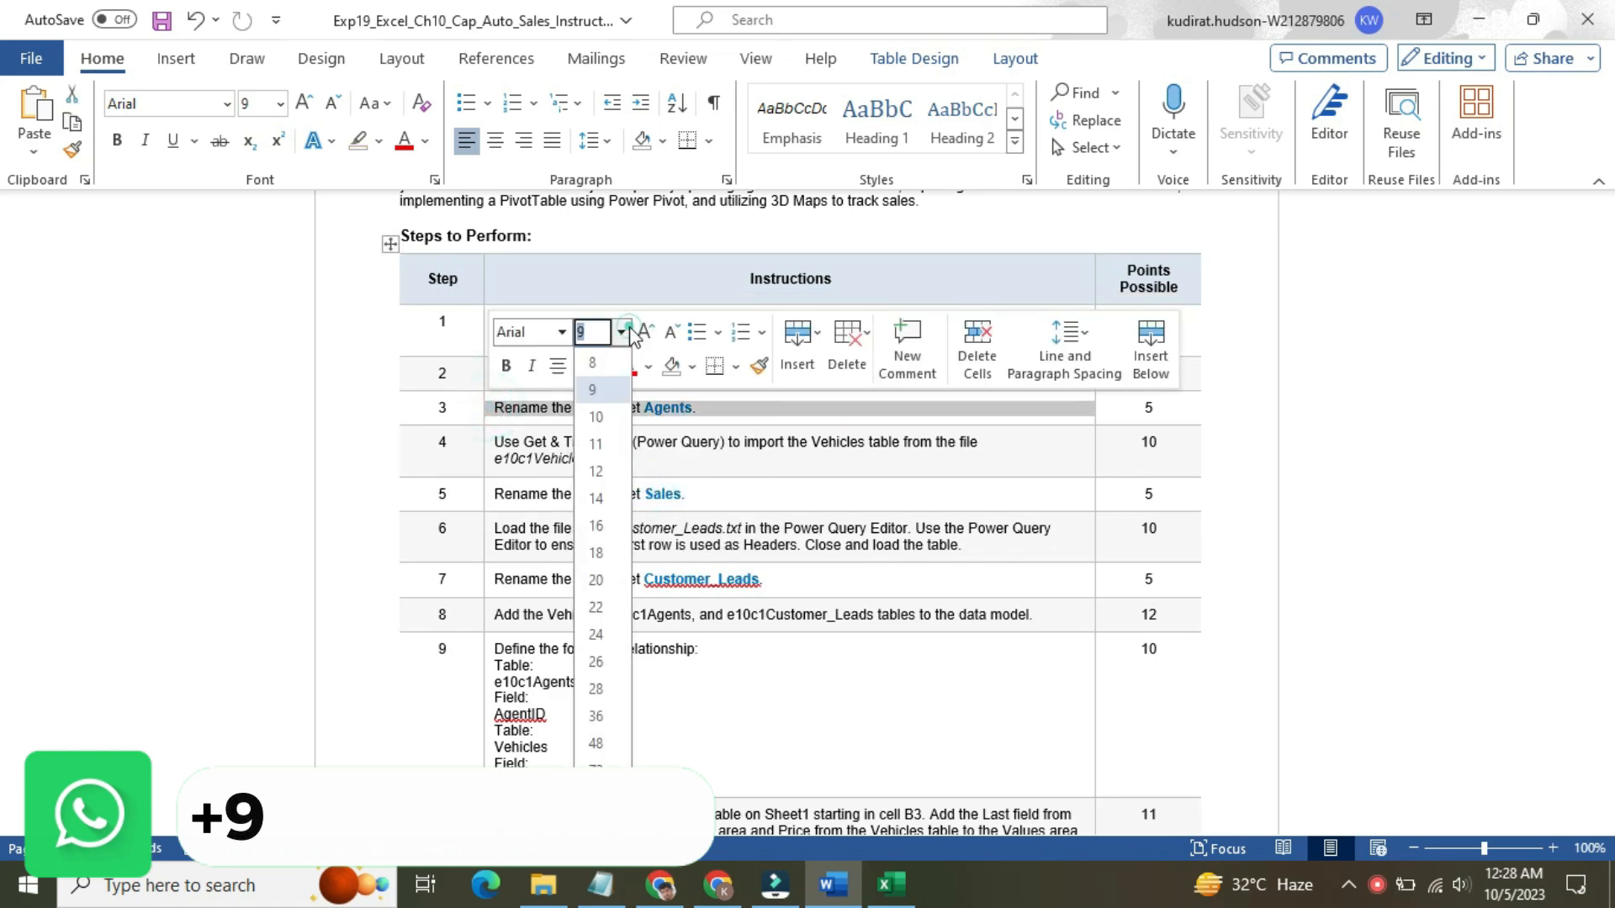
{"action": "left_click", "coordinate": [597, 525]}
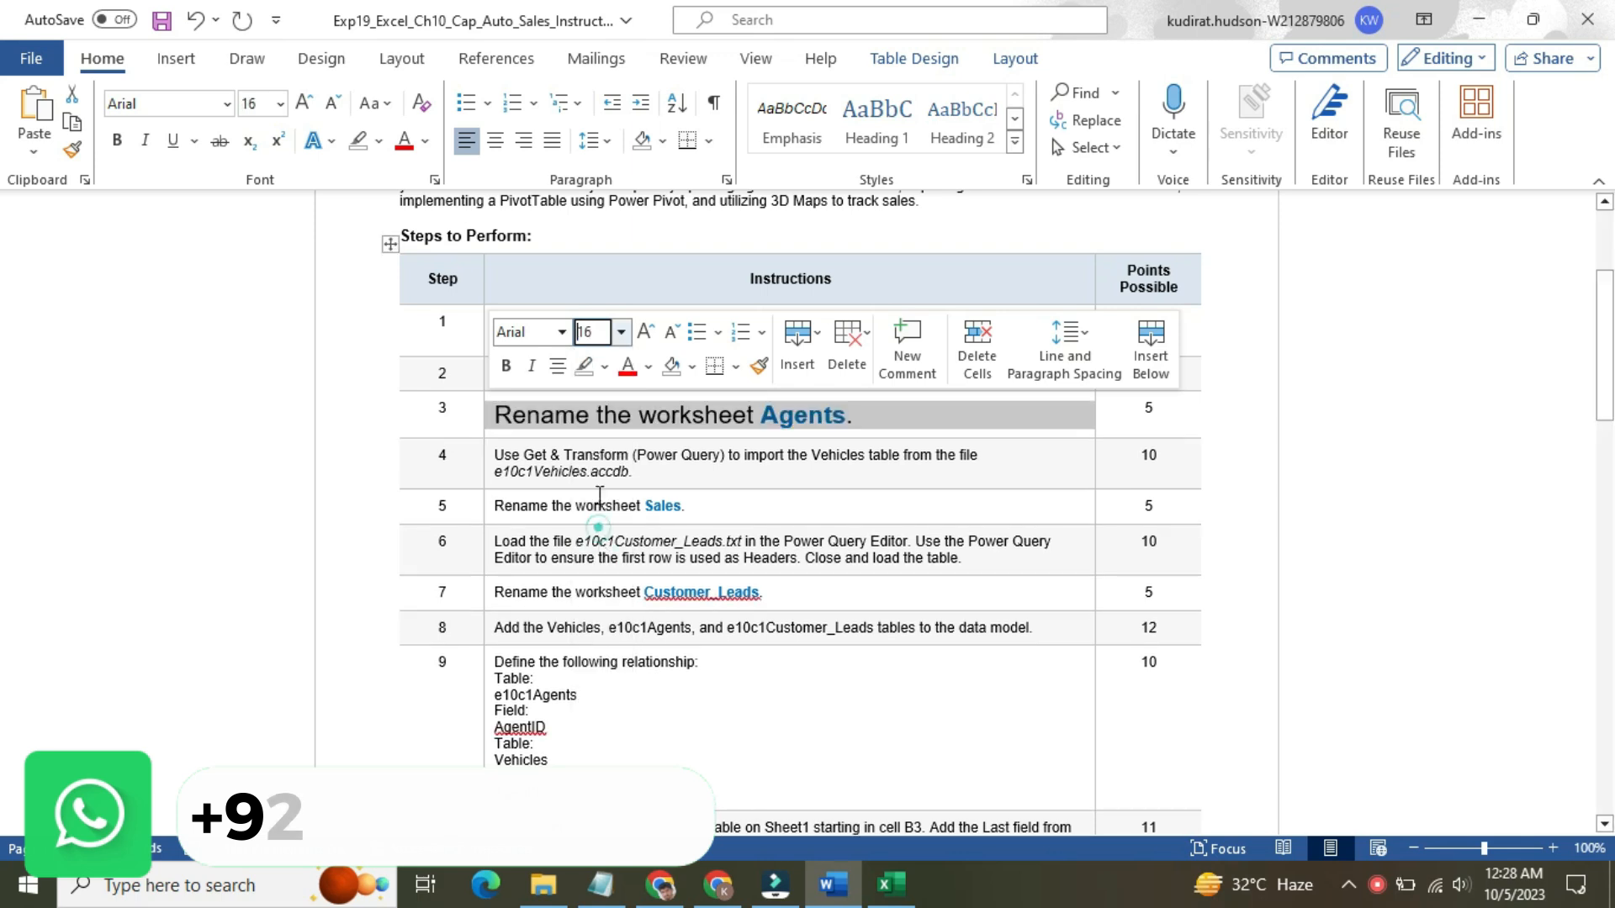
{"action": "left_click", "coordinate": [604, 367]}
{"action": "left_click", "coordinate": [591, 393]}
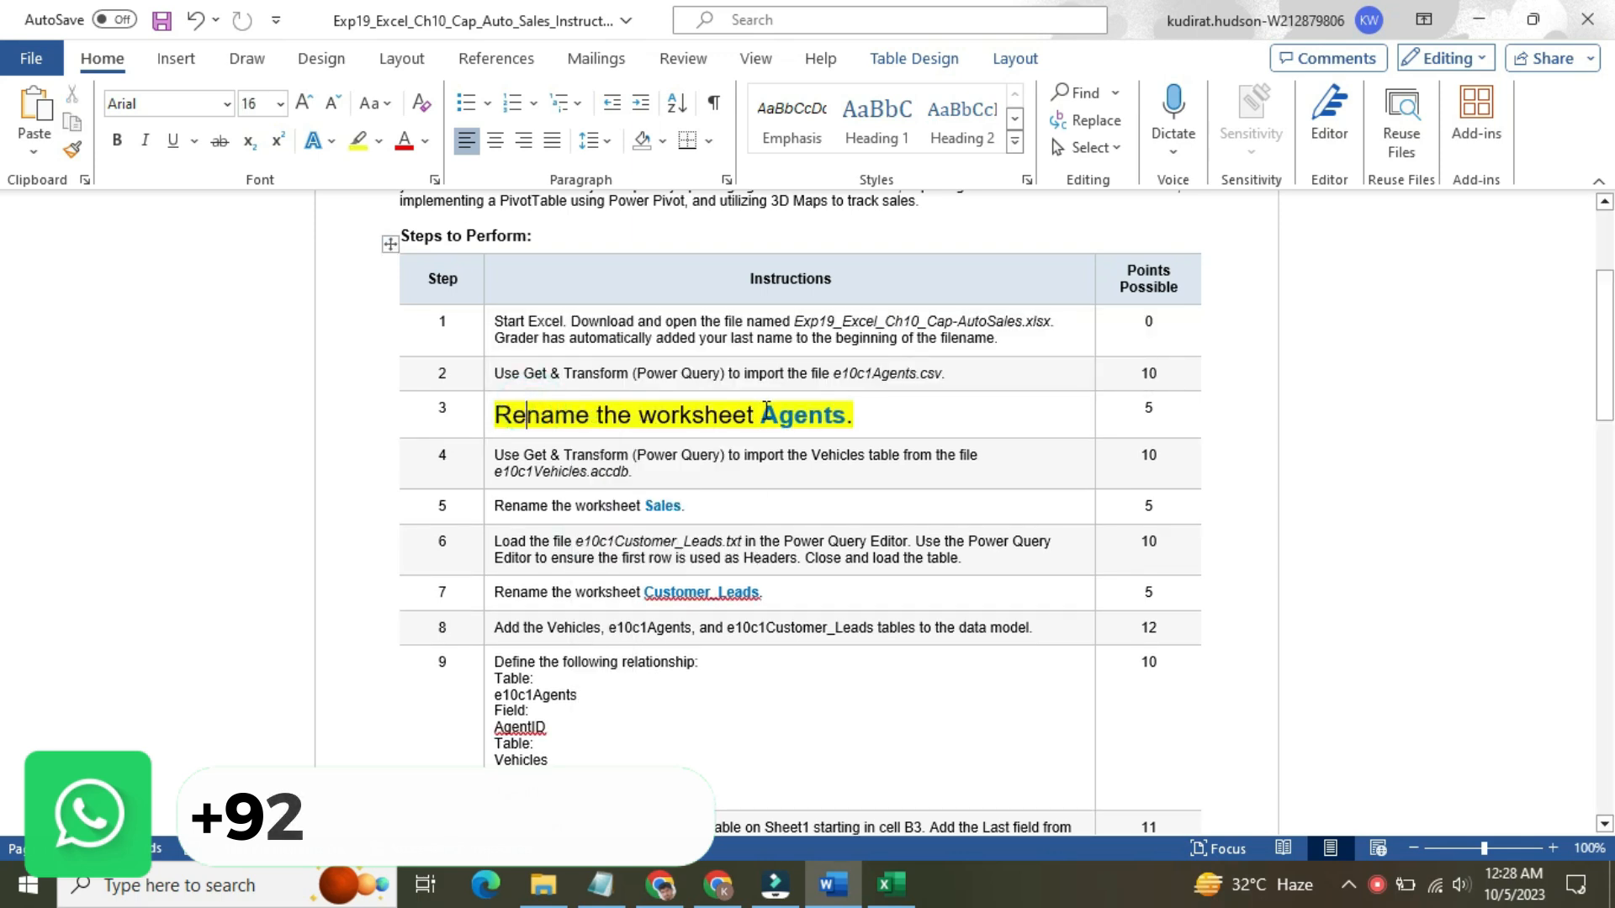
- Take the worksheet name from the step 3 instruction and rename the imported agents worksheet in Excel as Agents
{"action": "double_click", "coordinate": [766, 412]}
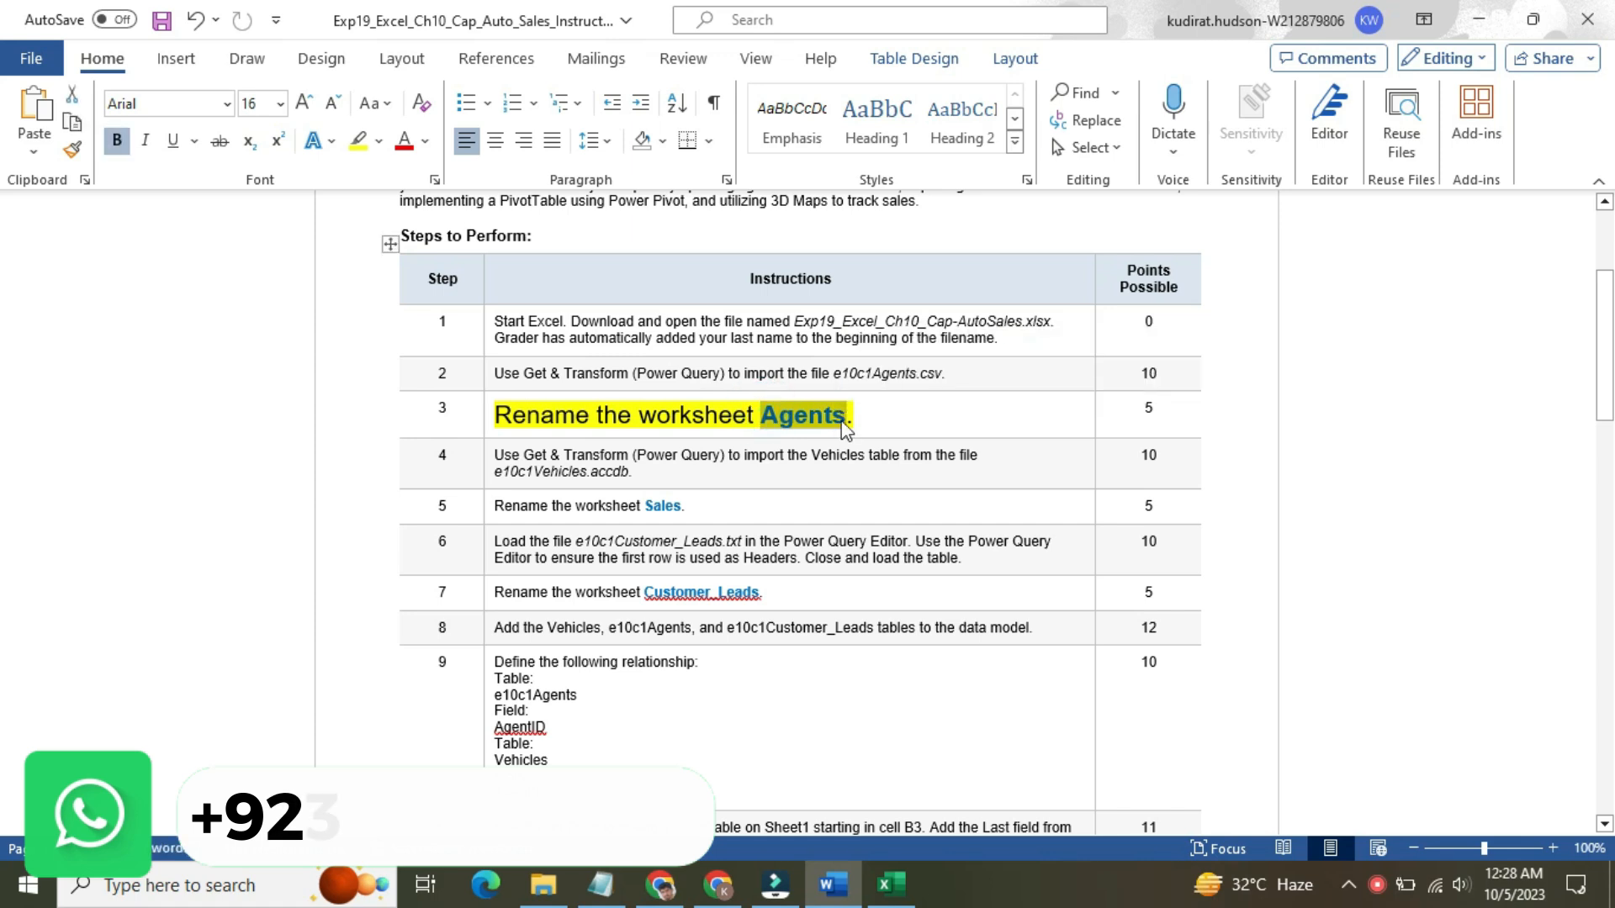
{"action": "left_click", "coordinate": [893, 898]}
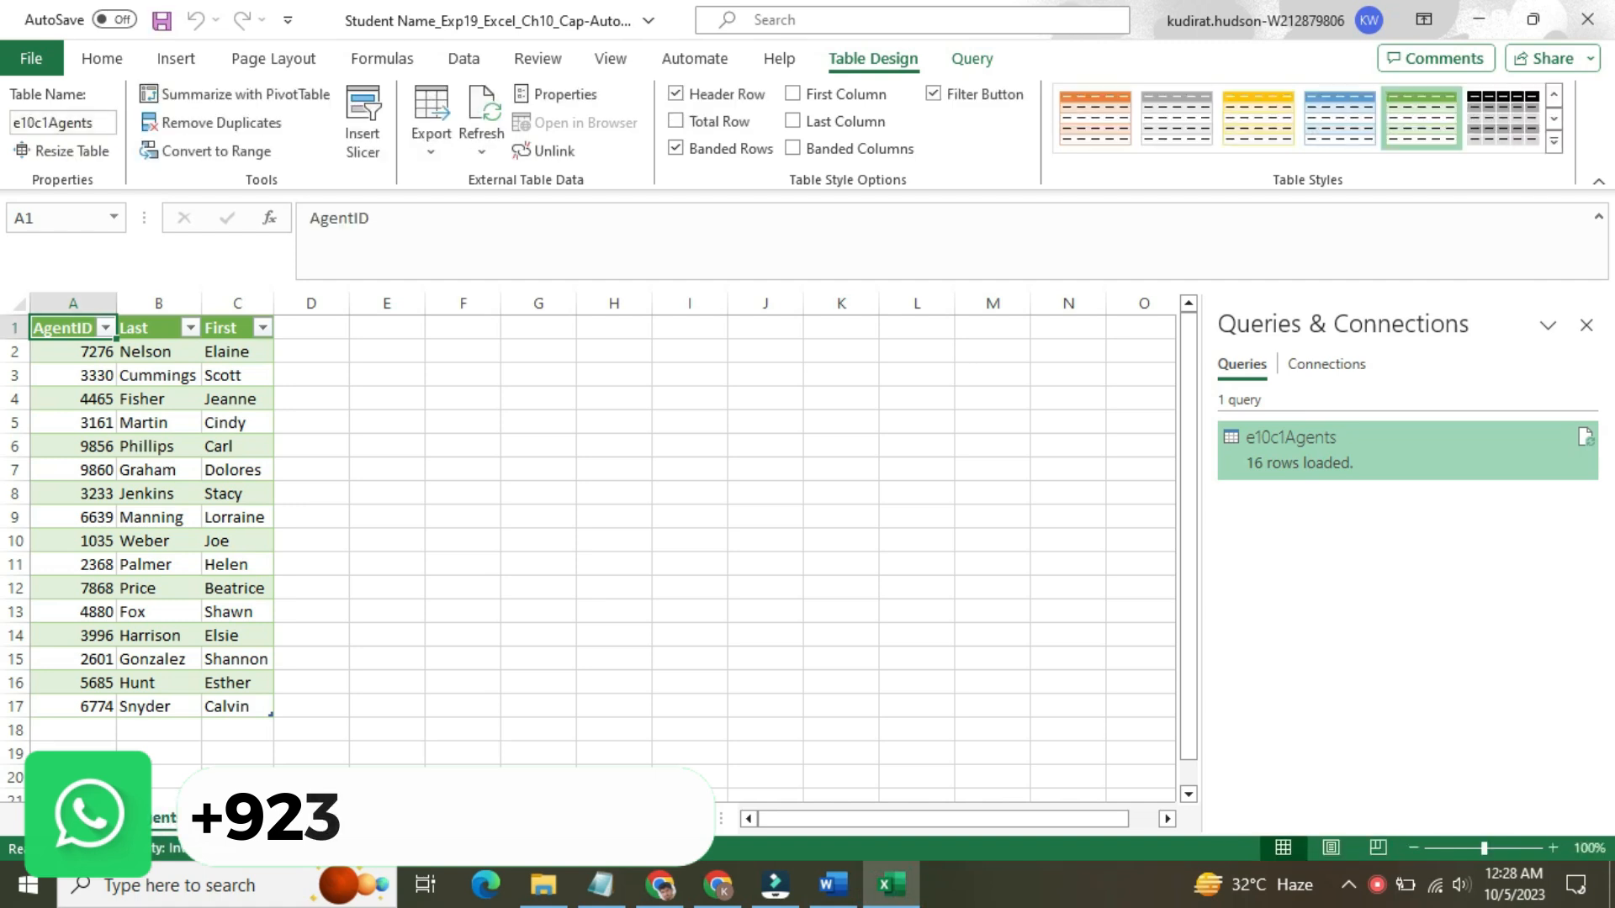
- Return to the Word instructions and restore the step 3 text to 9 pt with no highlight color
{"action": "mouse_move", "coordinate": [845, 890]}
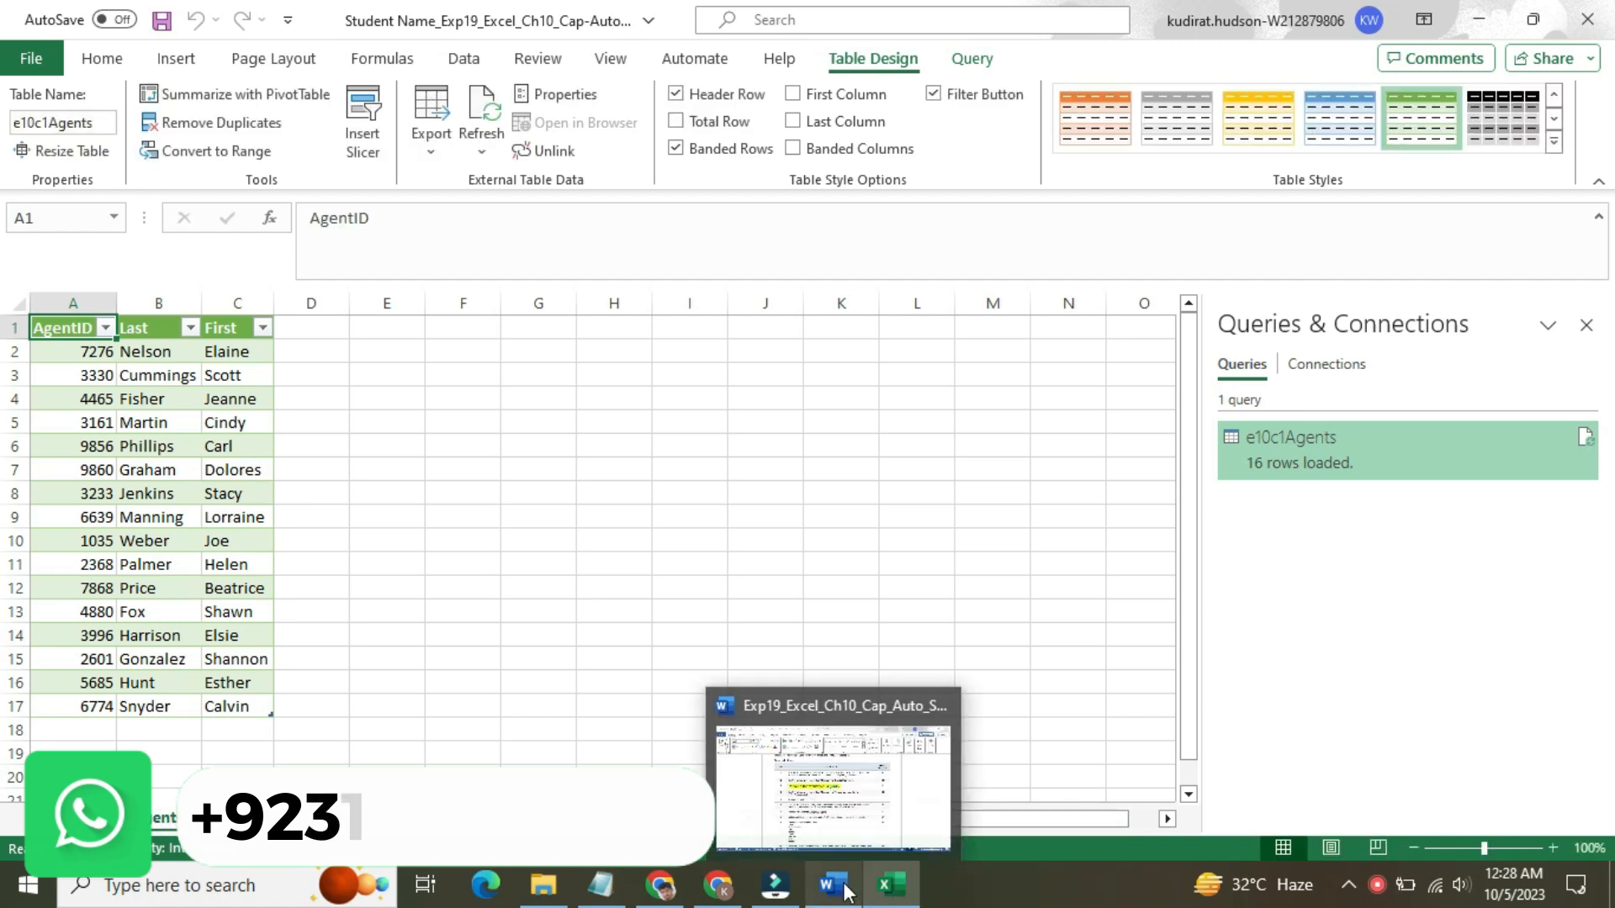
{"action": "left_click", "coordinate": [845, 890]}
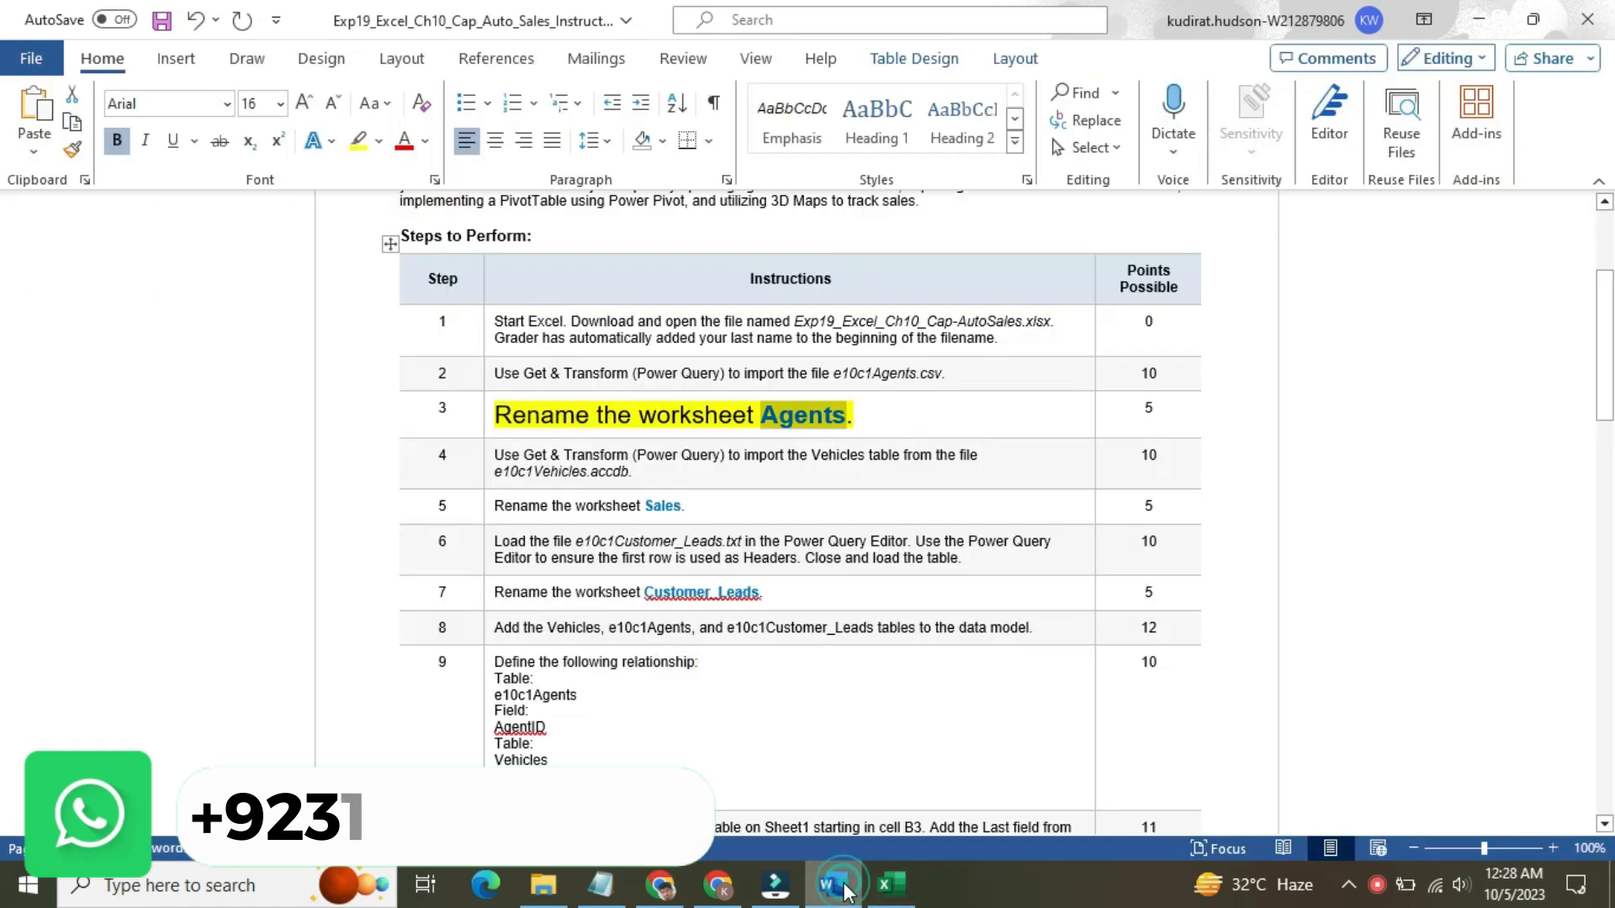
{"action": "left_click", "coordinate": [494, 418]}
{"action": "left_click", "coordinate": [623, 347]}
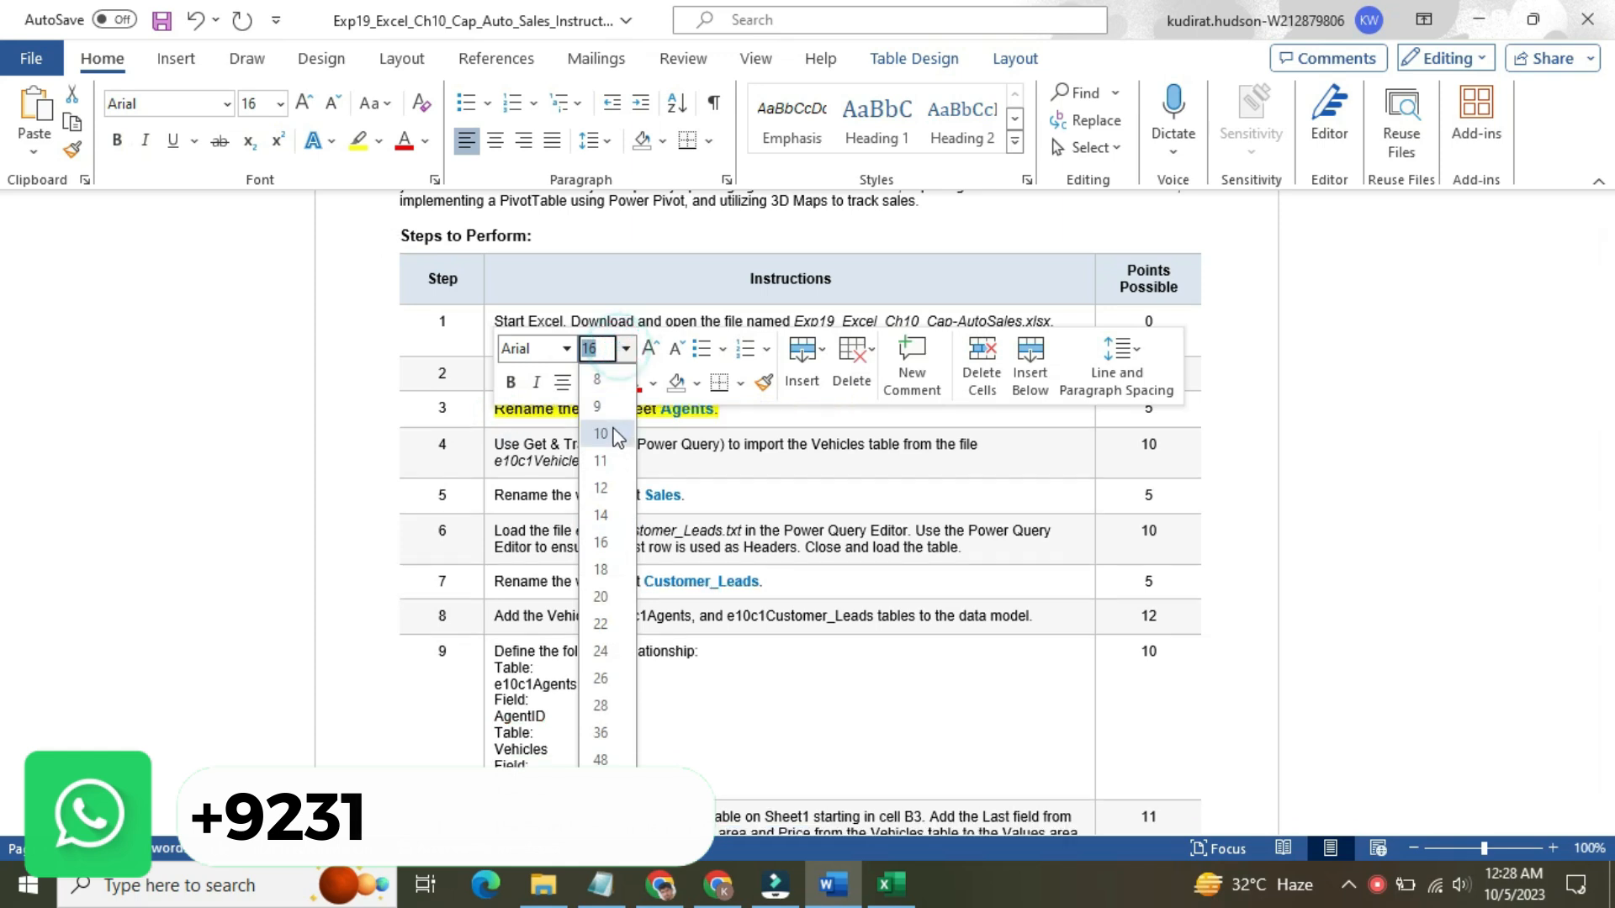
{"action": "left_click", "coordinate": [597, 406]}
{"action": "left_click", "coordinate": [609, 383]}
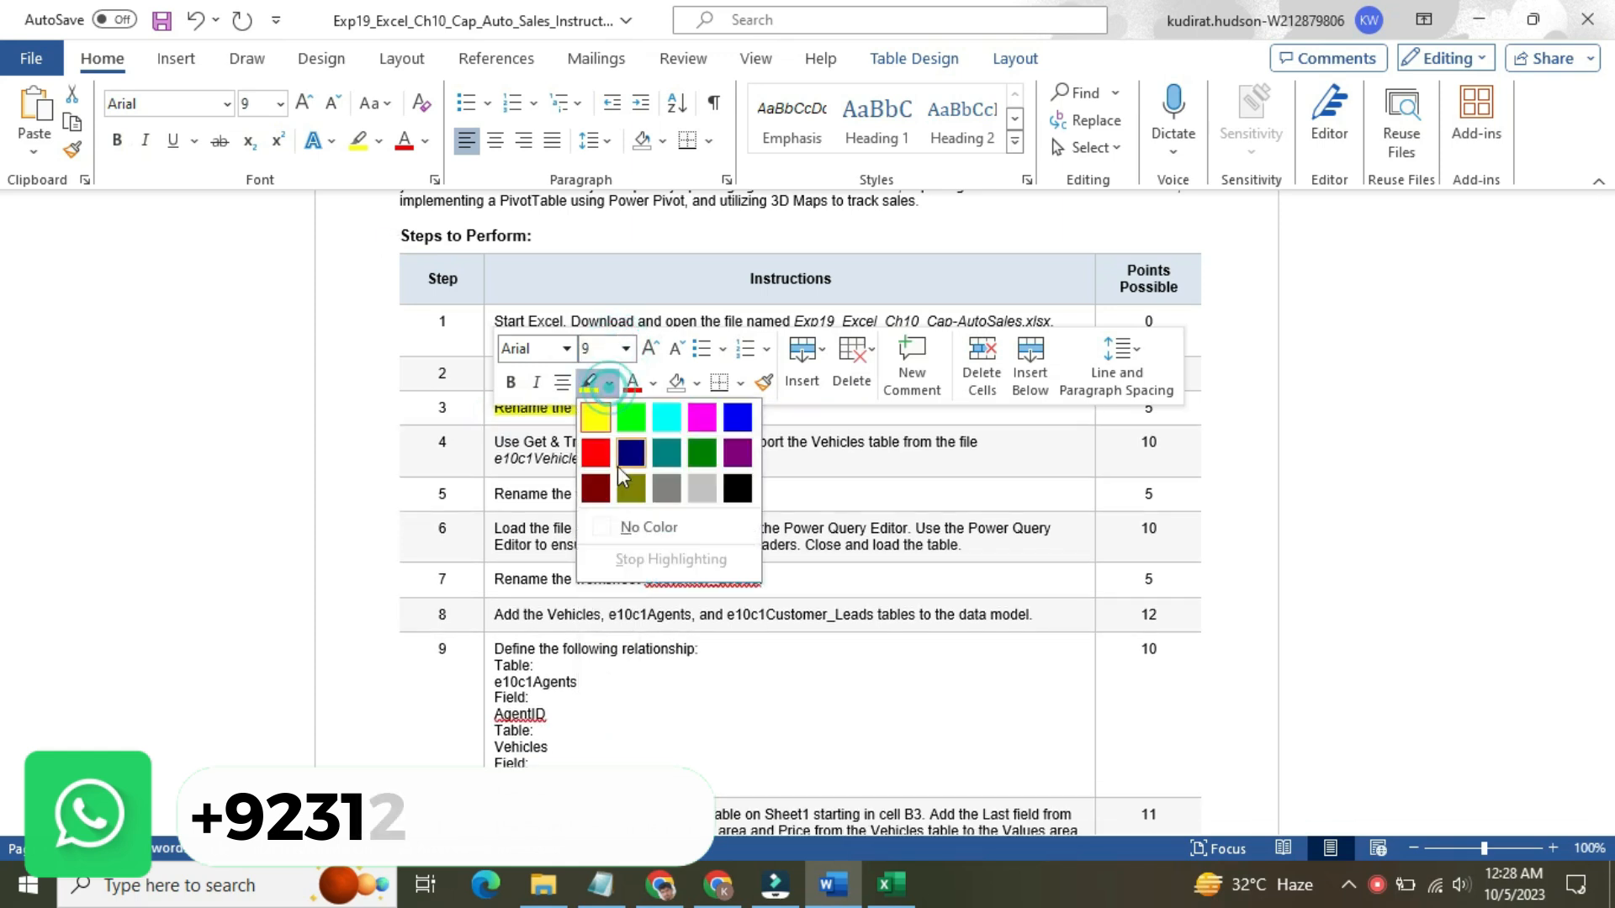
{"action": "left_click", "coordinate": [626, 517]}
- Set the step 4 instruction text to 16 pt and highlight it in yellow
{"action": "left_click", "coordinate": [489, 444]}
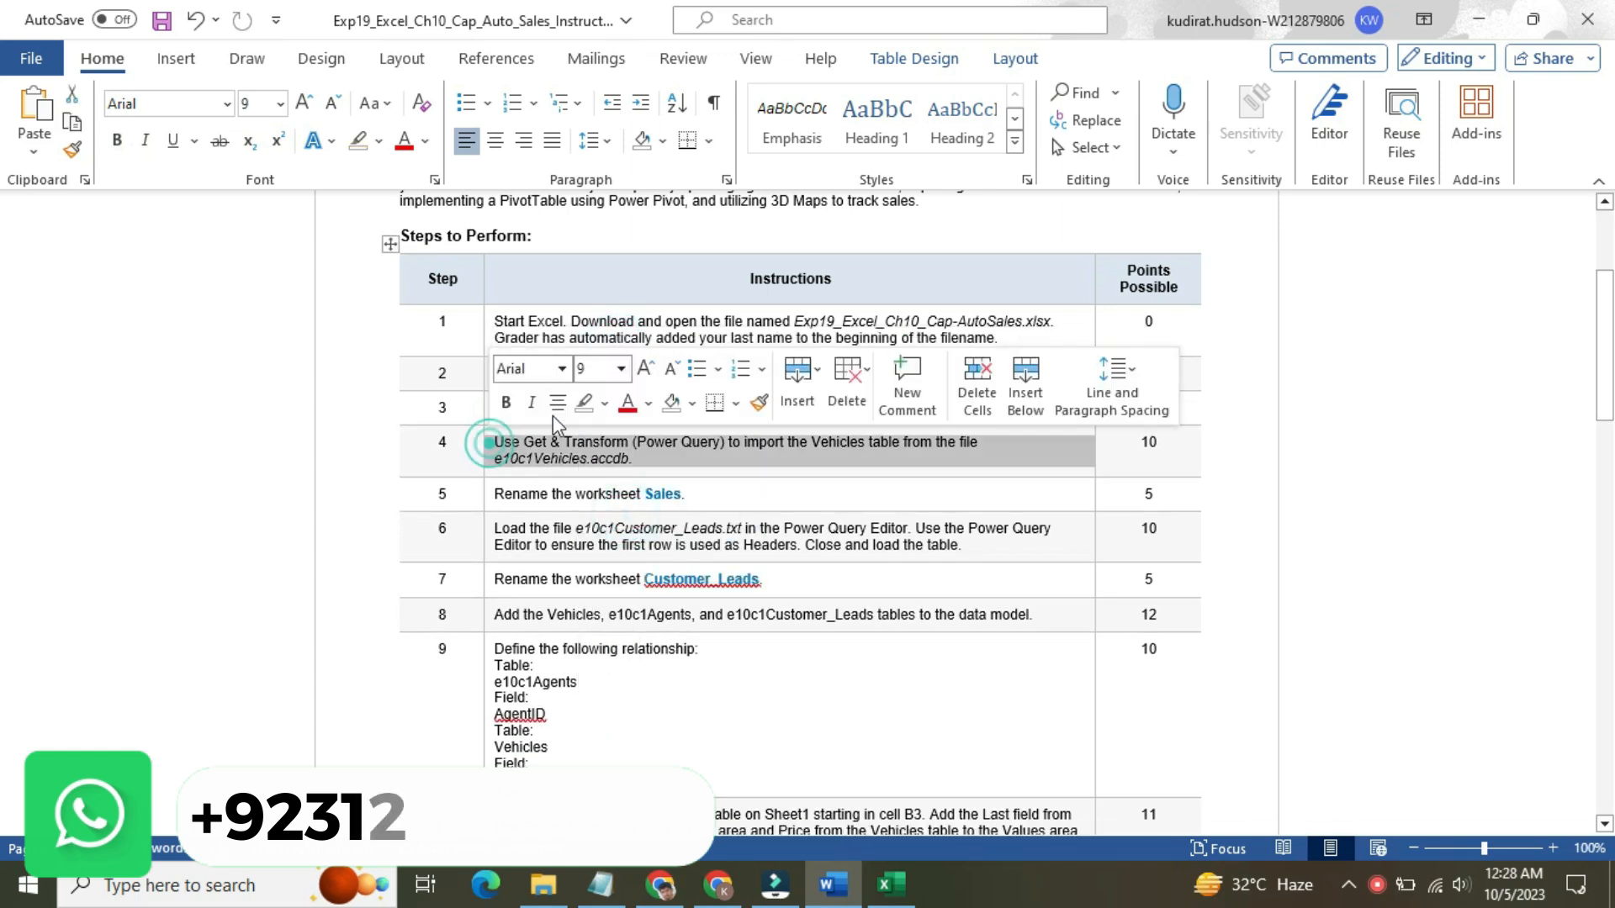
{"action": "left_click", "coordinate": [621, 369]}
{"action": "left_click", "coordinate": [597, 561]}
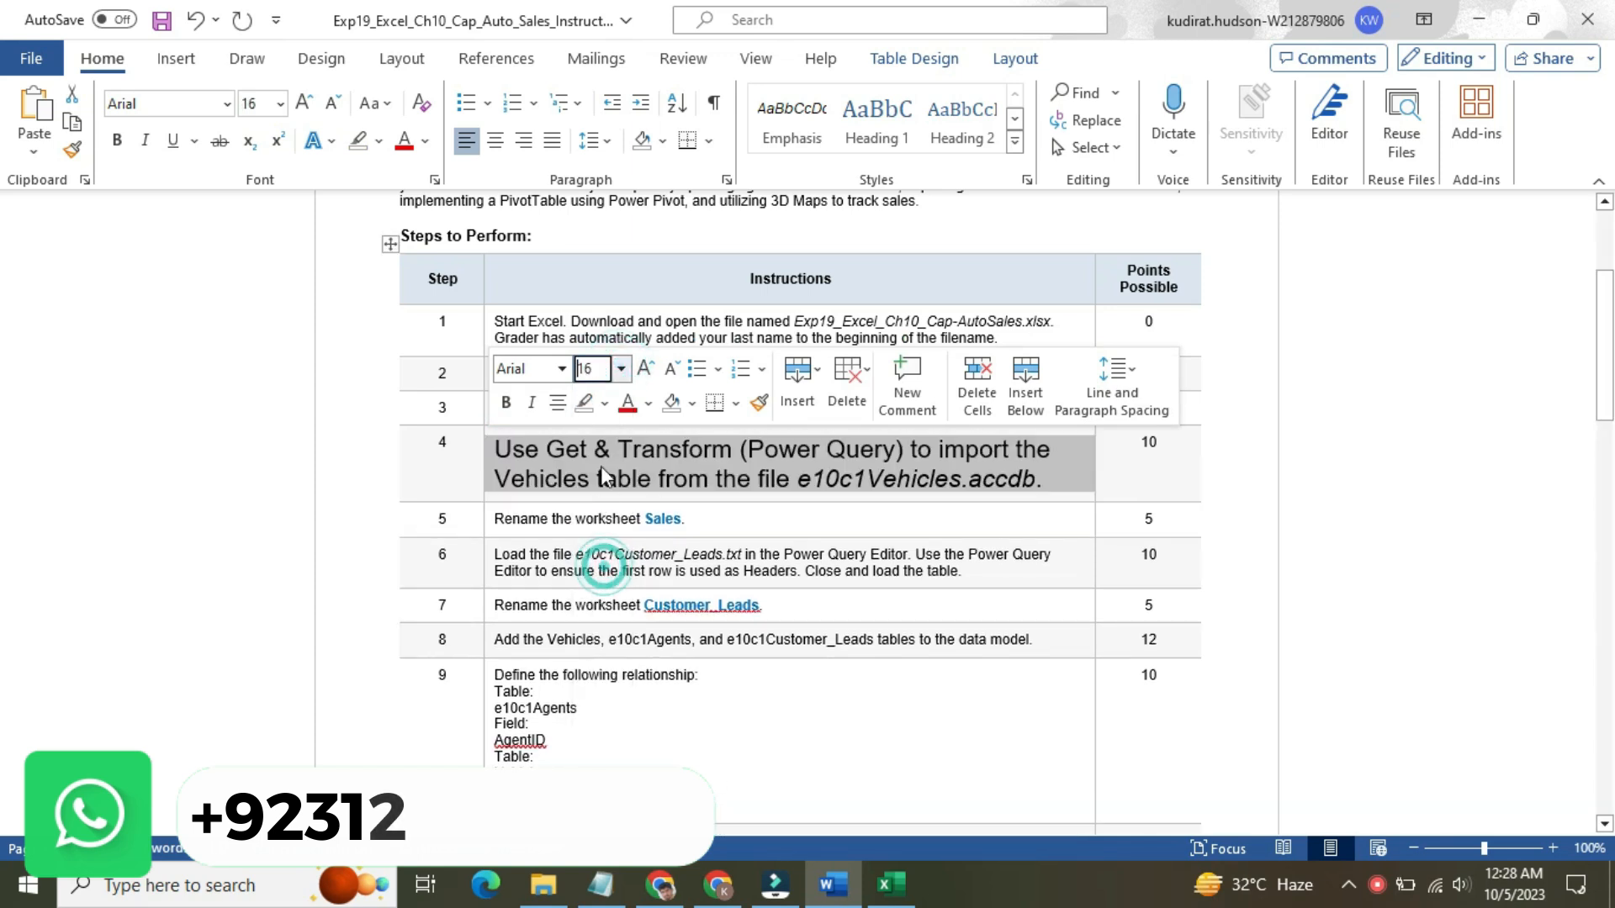
{"action": "left_click", "coordinate": [607, 409]}
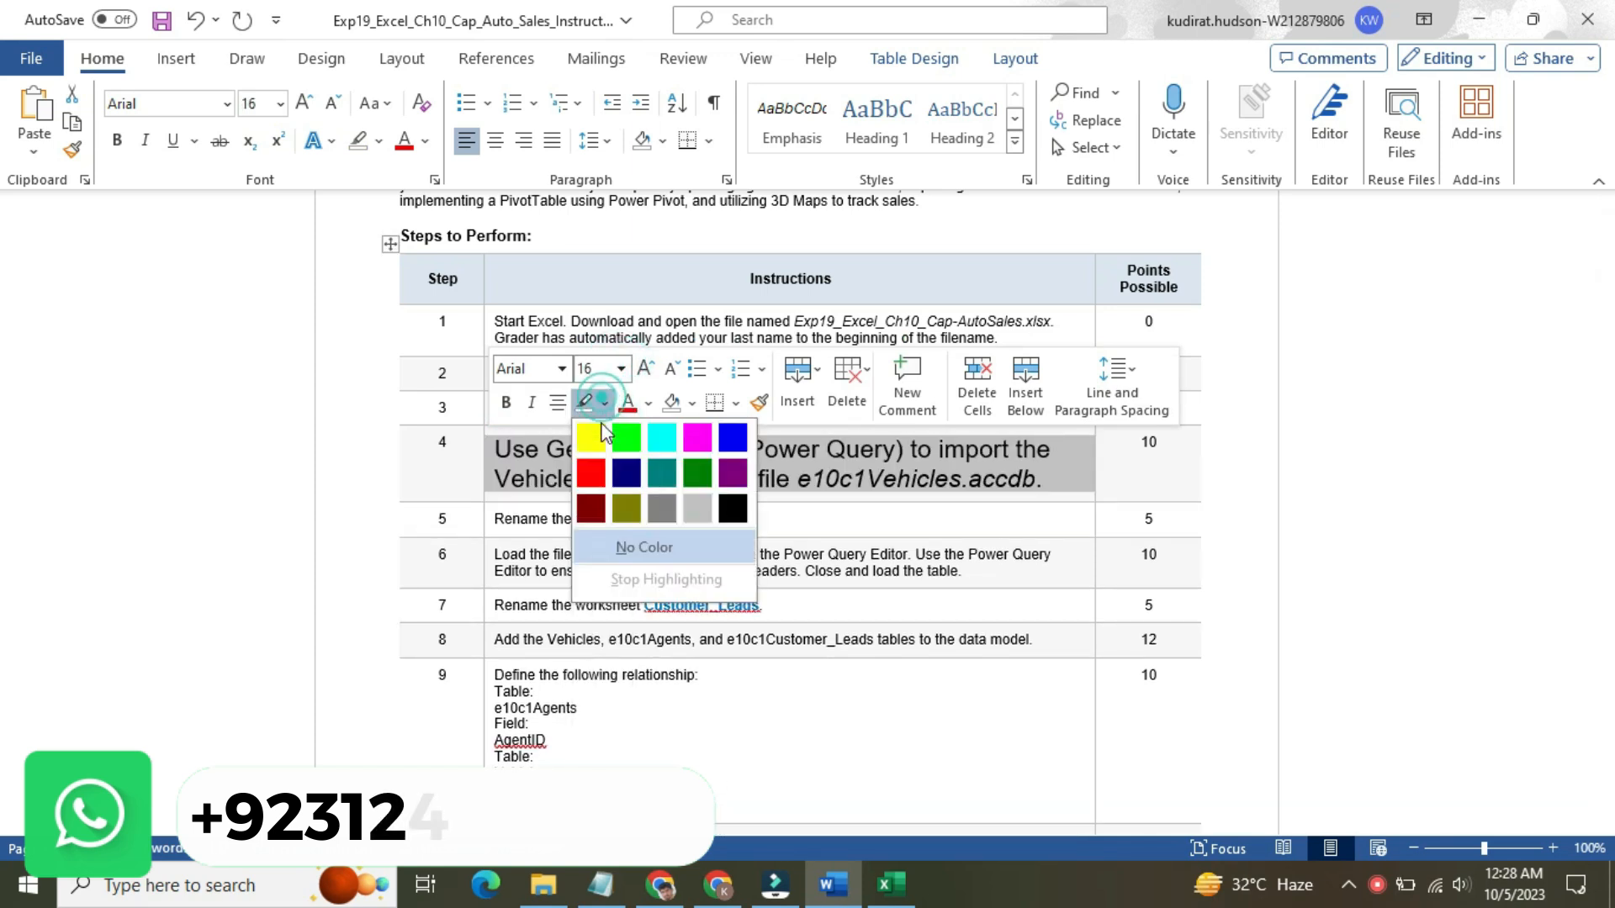
{"action": "left_click", "coordinate": [588, 436]}
{"action": "left_click", "coordinate": [532, 448]}
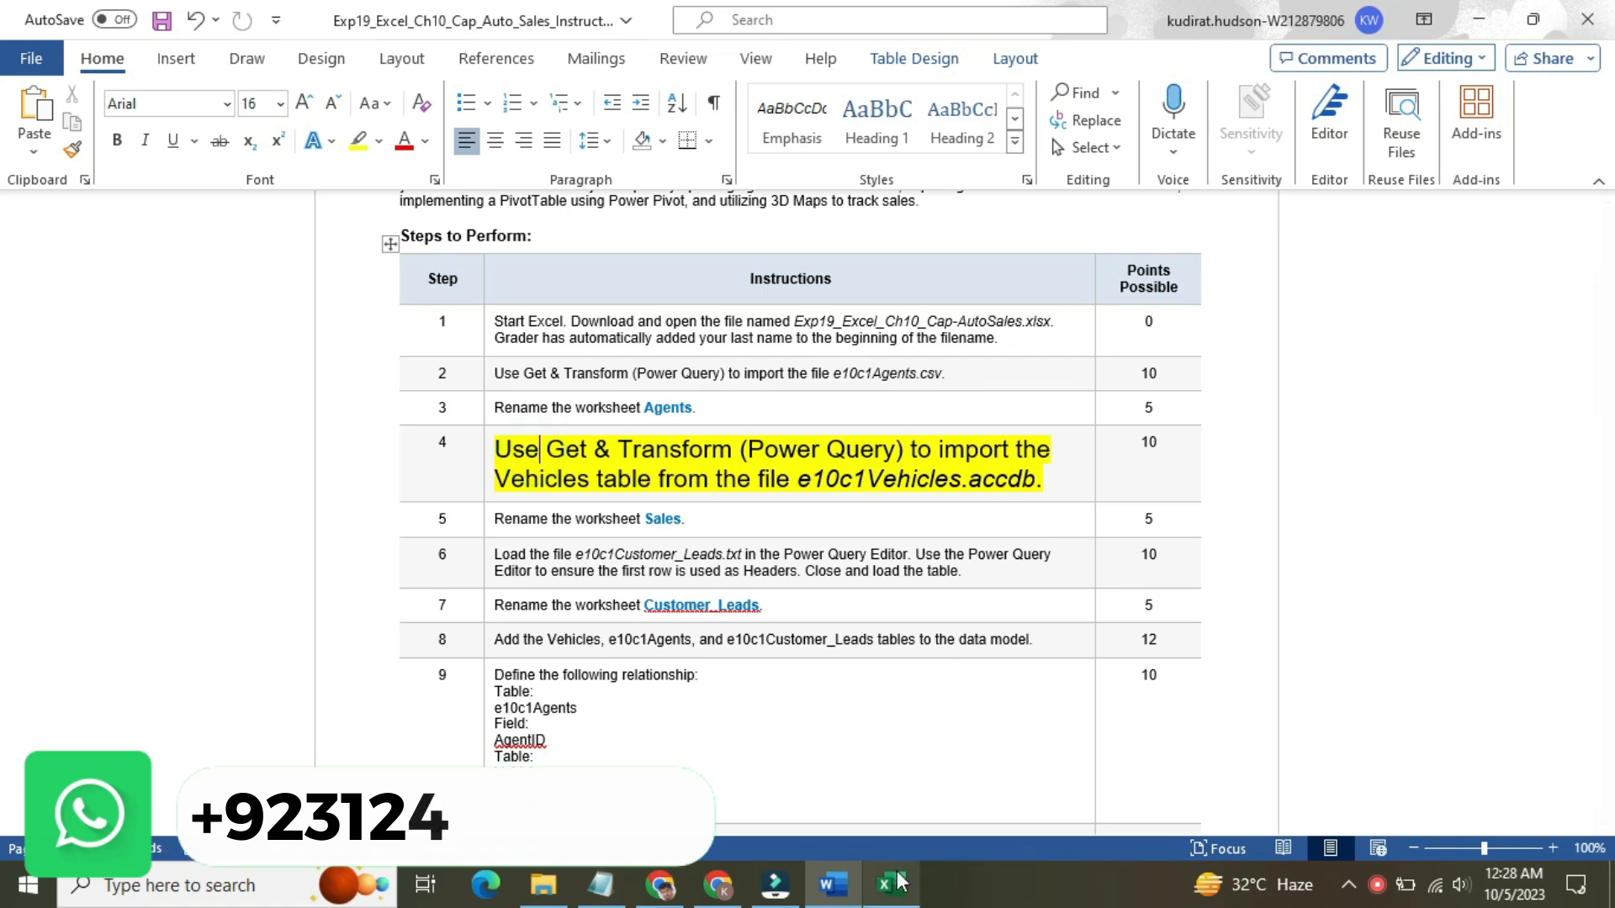
- Switch to the blank worksheet in Excel and start a Get Data import from file with the Excel Workbook source
{"action": "mouse_move", "coordinate": [898, 881]}
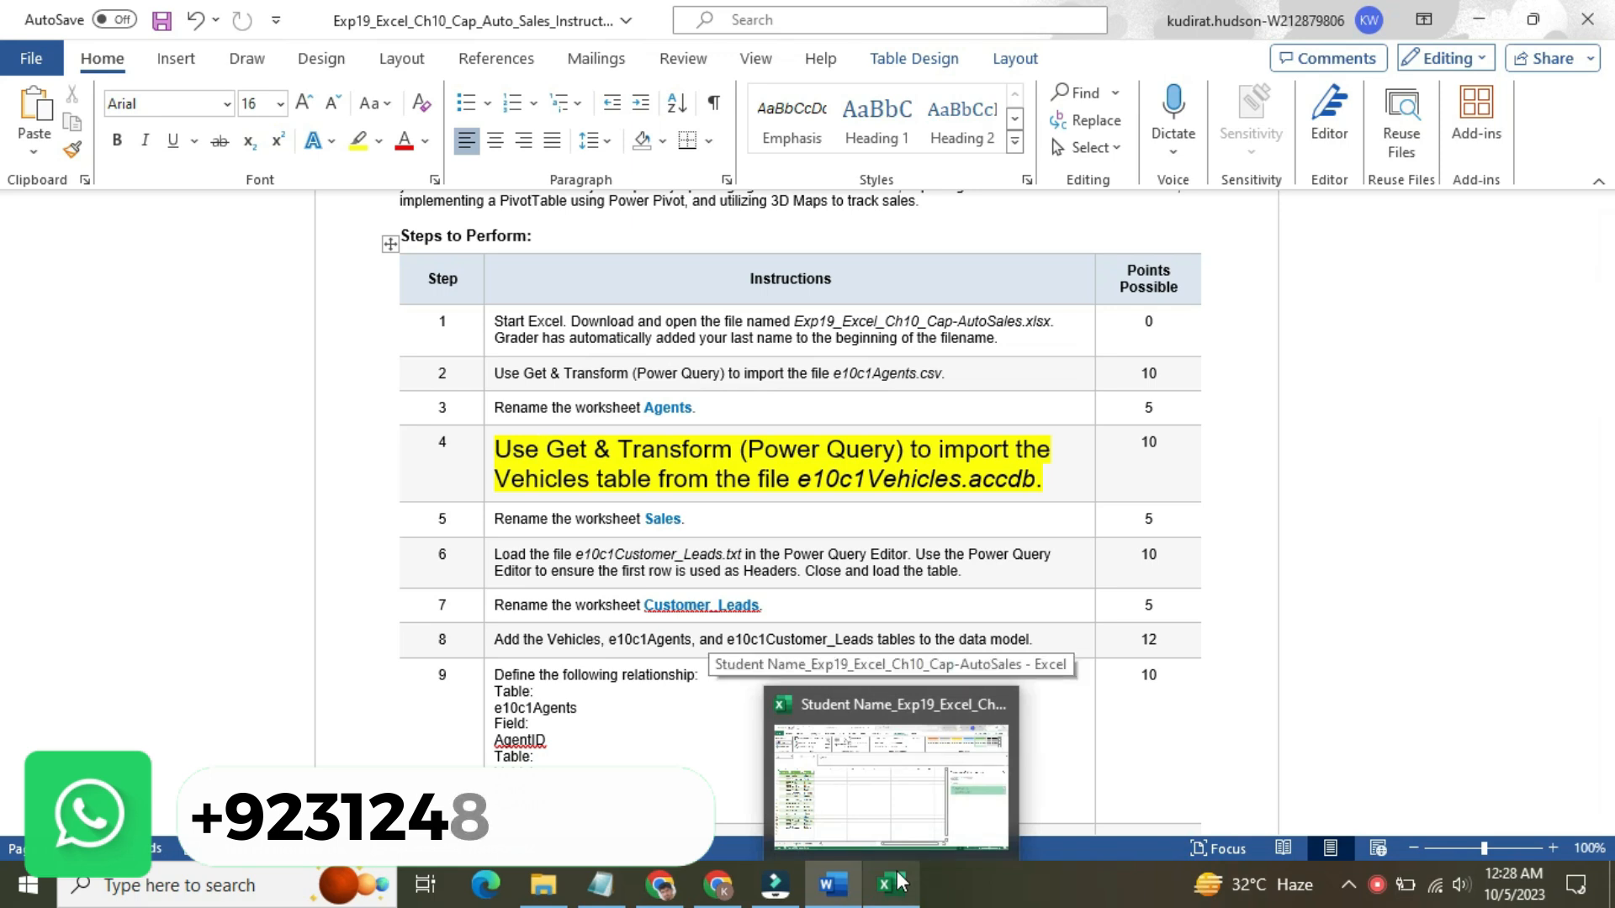
{"action": "left_click", "coordinate": [899, 880]}
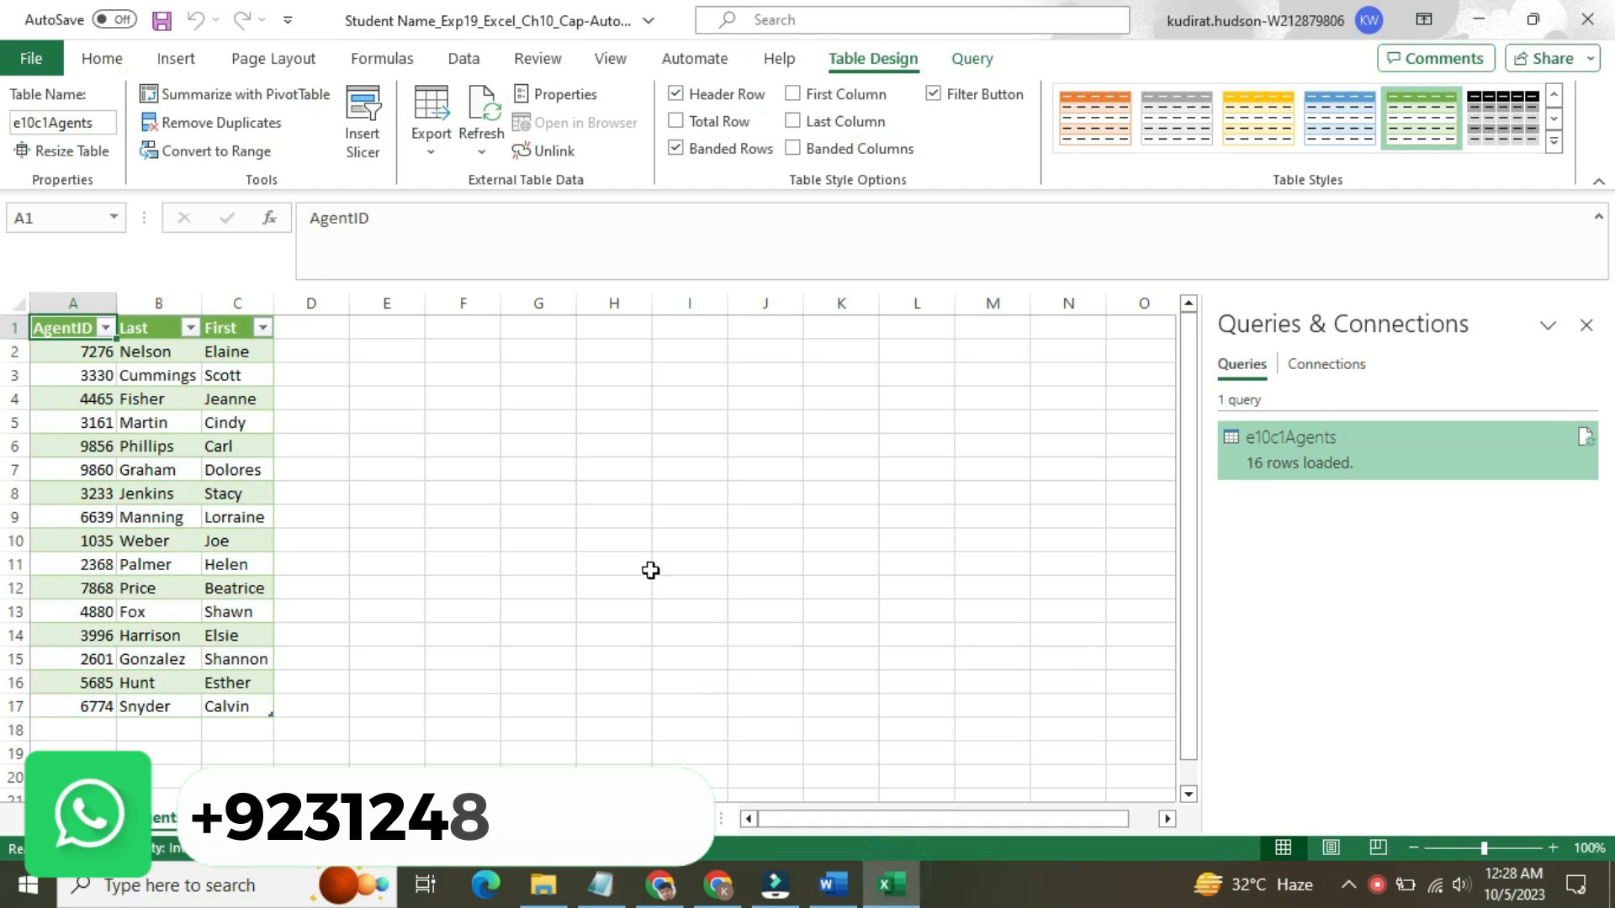
{"action": "left_click", "coordinate": [220, 817]}
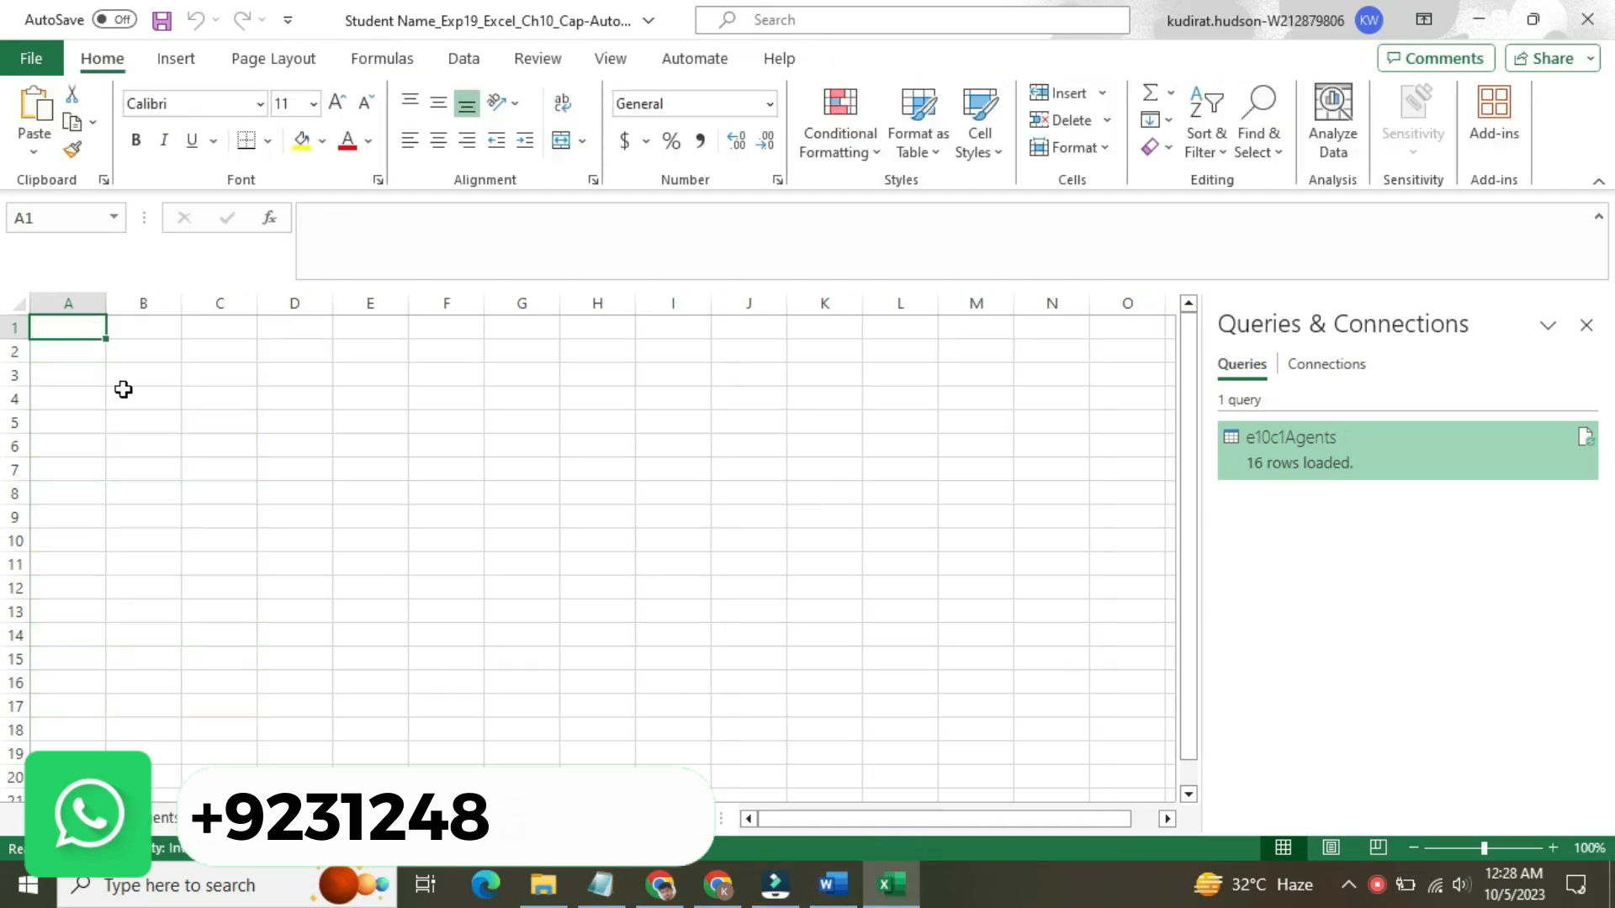
{"action": "left_click", "coordinate": [261, 58]}
{"action": "left_click", "coordinate": [381, 58]}
{"action": "left_click", "coordinate": [463, 58]}
{"action": "left_click", "coordinate": [33, 122]}
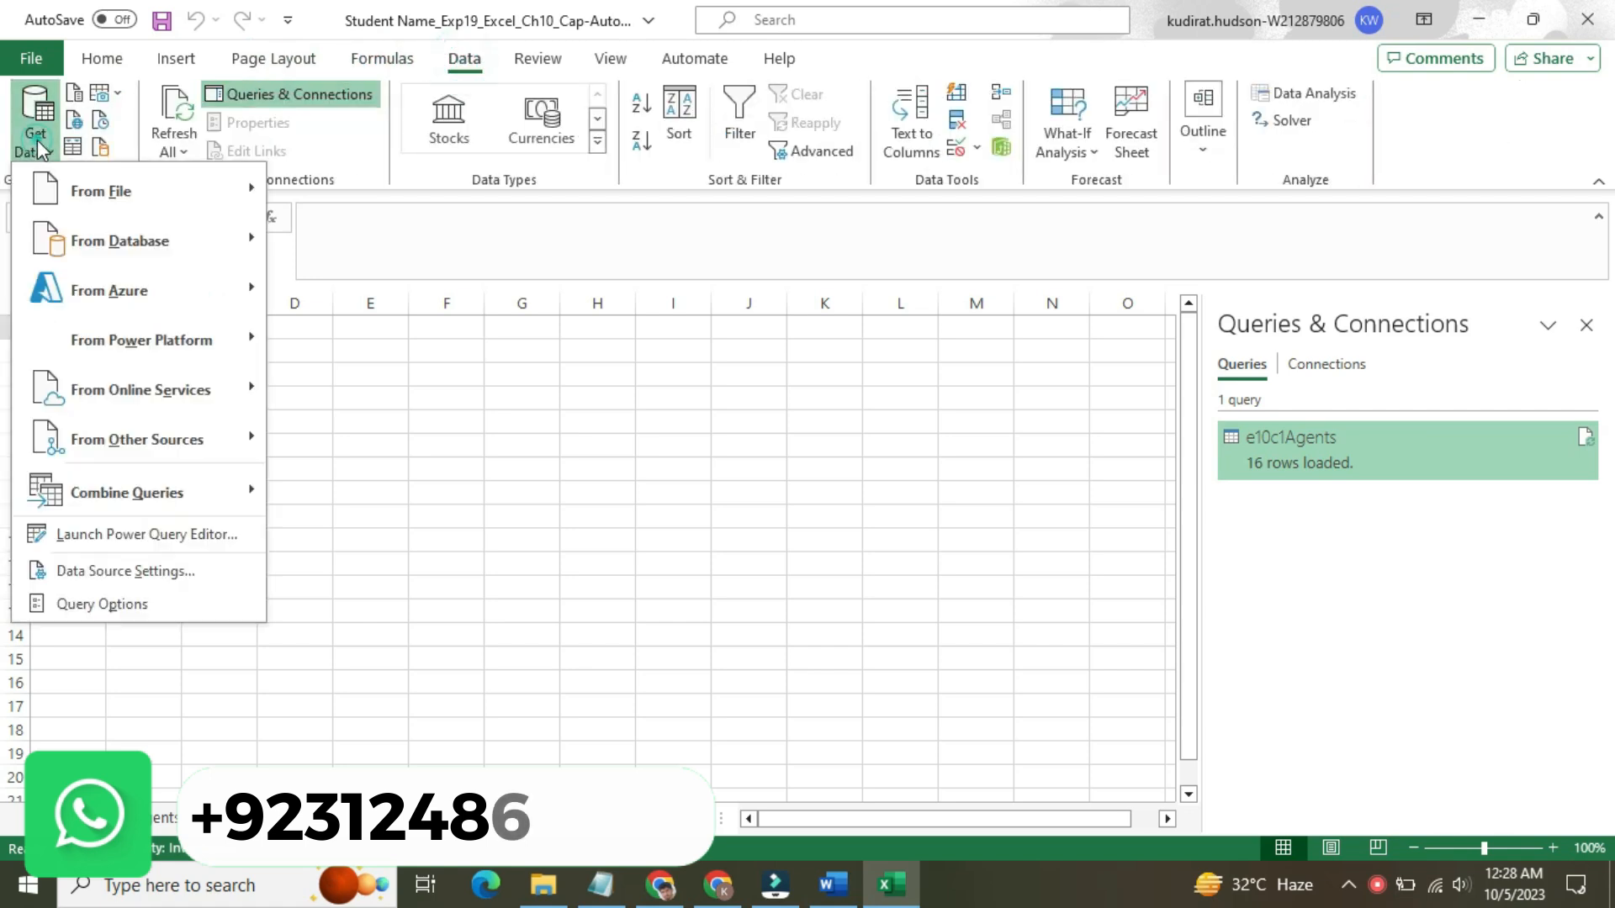
{"action": "mouse_move", "coordinate": [189, 205]}
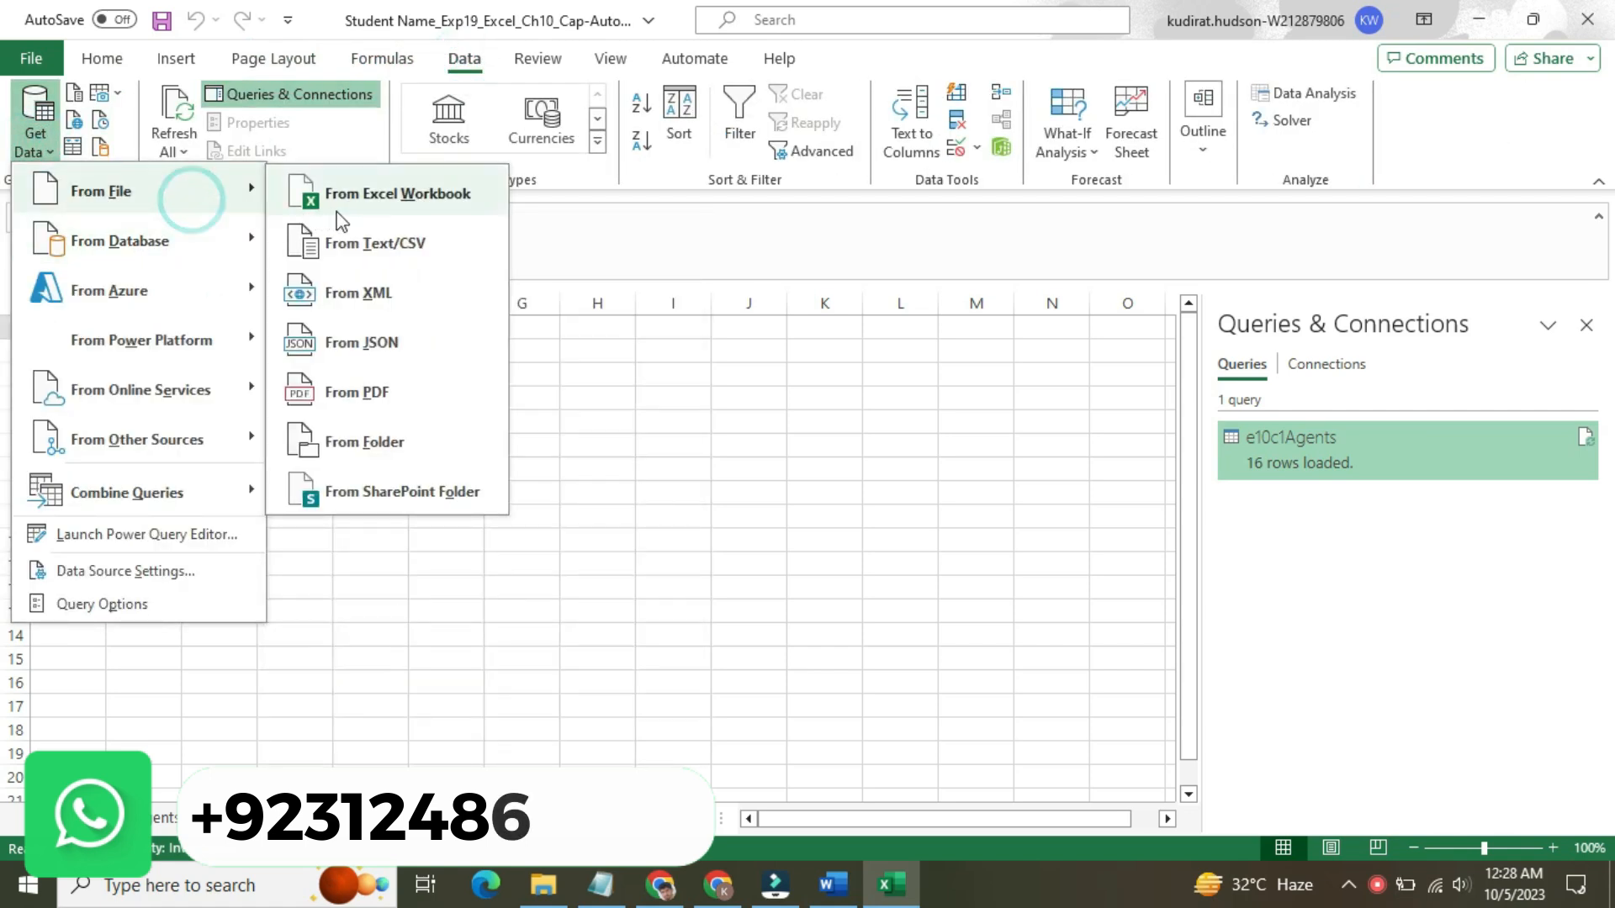
{"action": "left_click", "coordinate": [370, 208]}
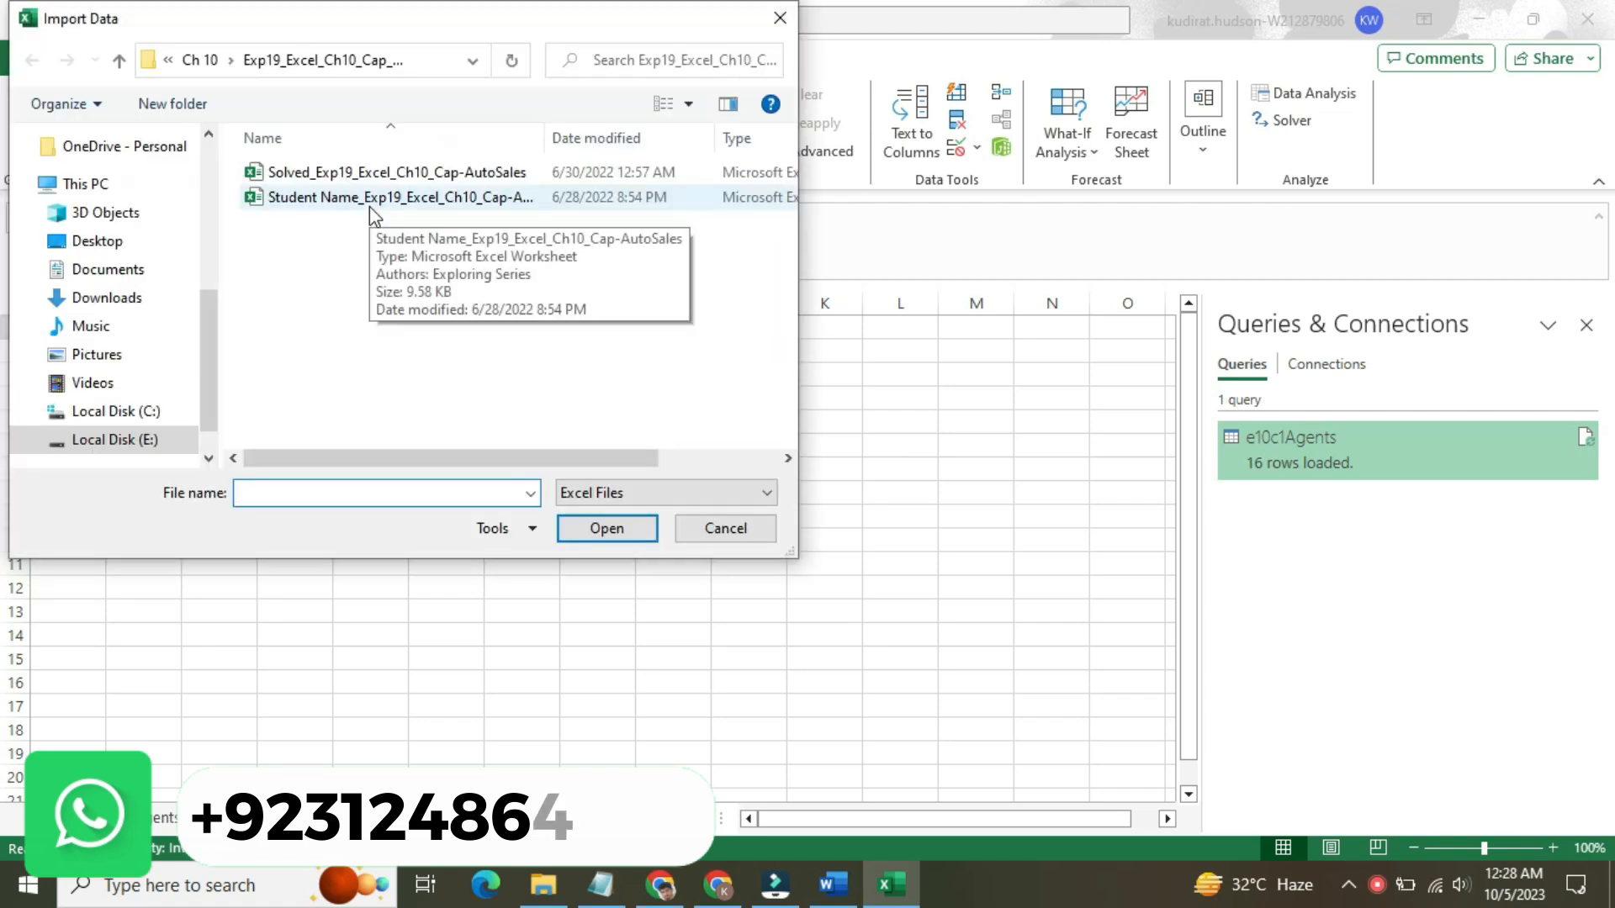
- Show all file types, choose e10c1Vehicles, and load its Vehicles table into the workbook
{"action": "left_click", "coordinate": [766, 493]}
{"action": "left_click", "coordinate": [757, 535]}
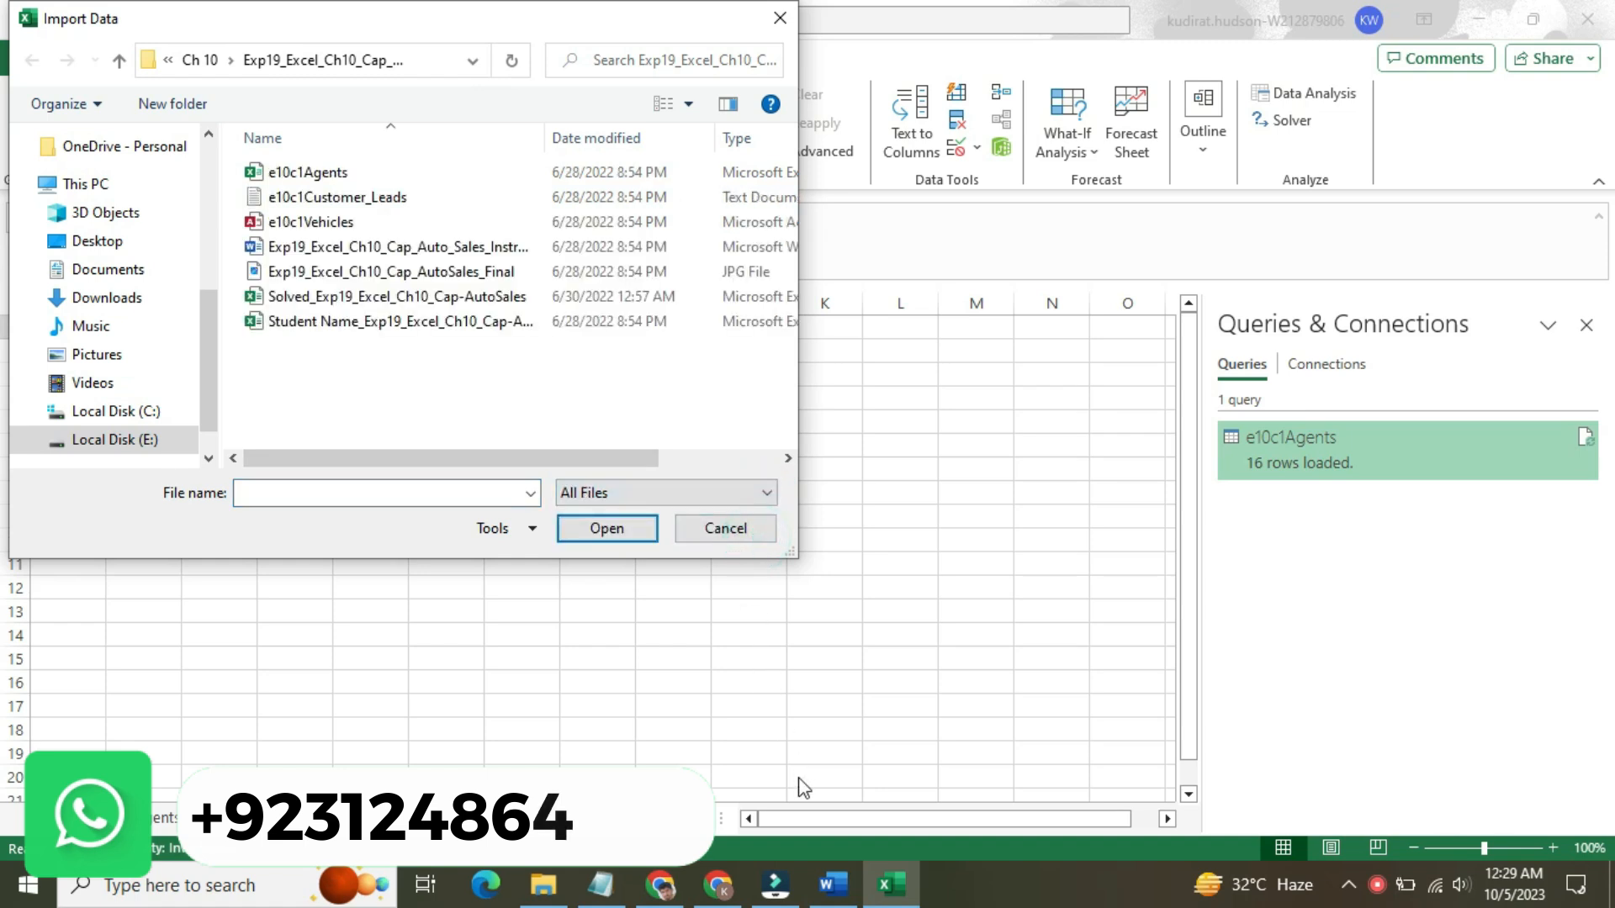
{"action": "mouse_move", "coordinate": [835, 890]}
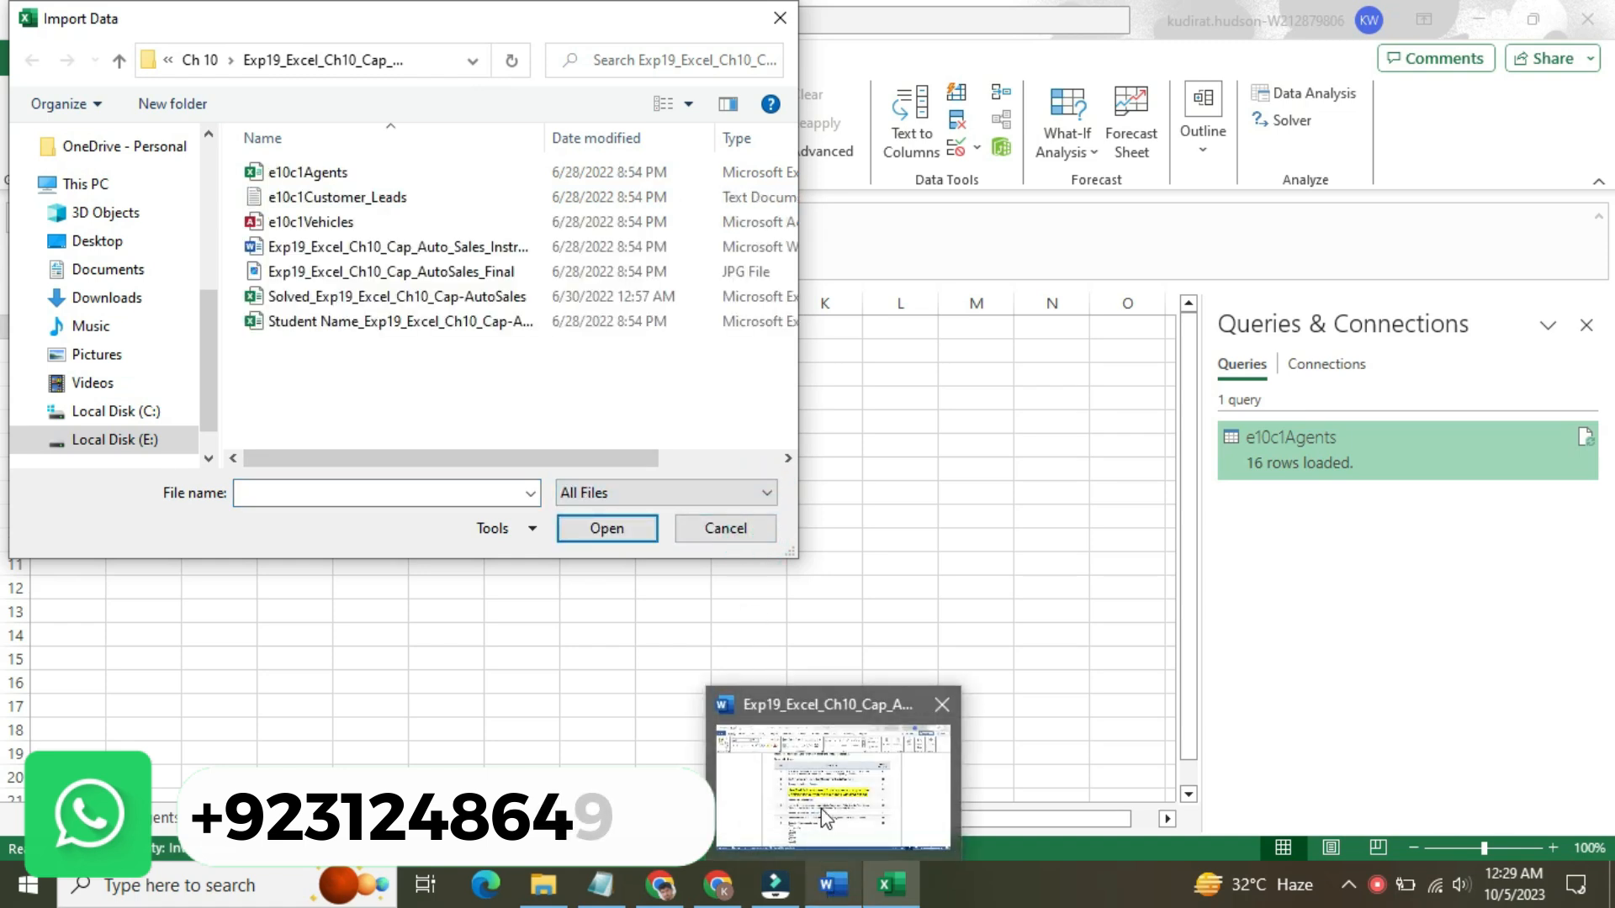
{"action": "mouse_move", "coordinate": [822, 814]}
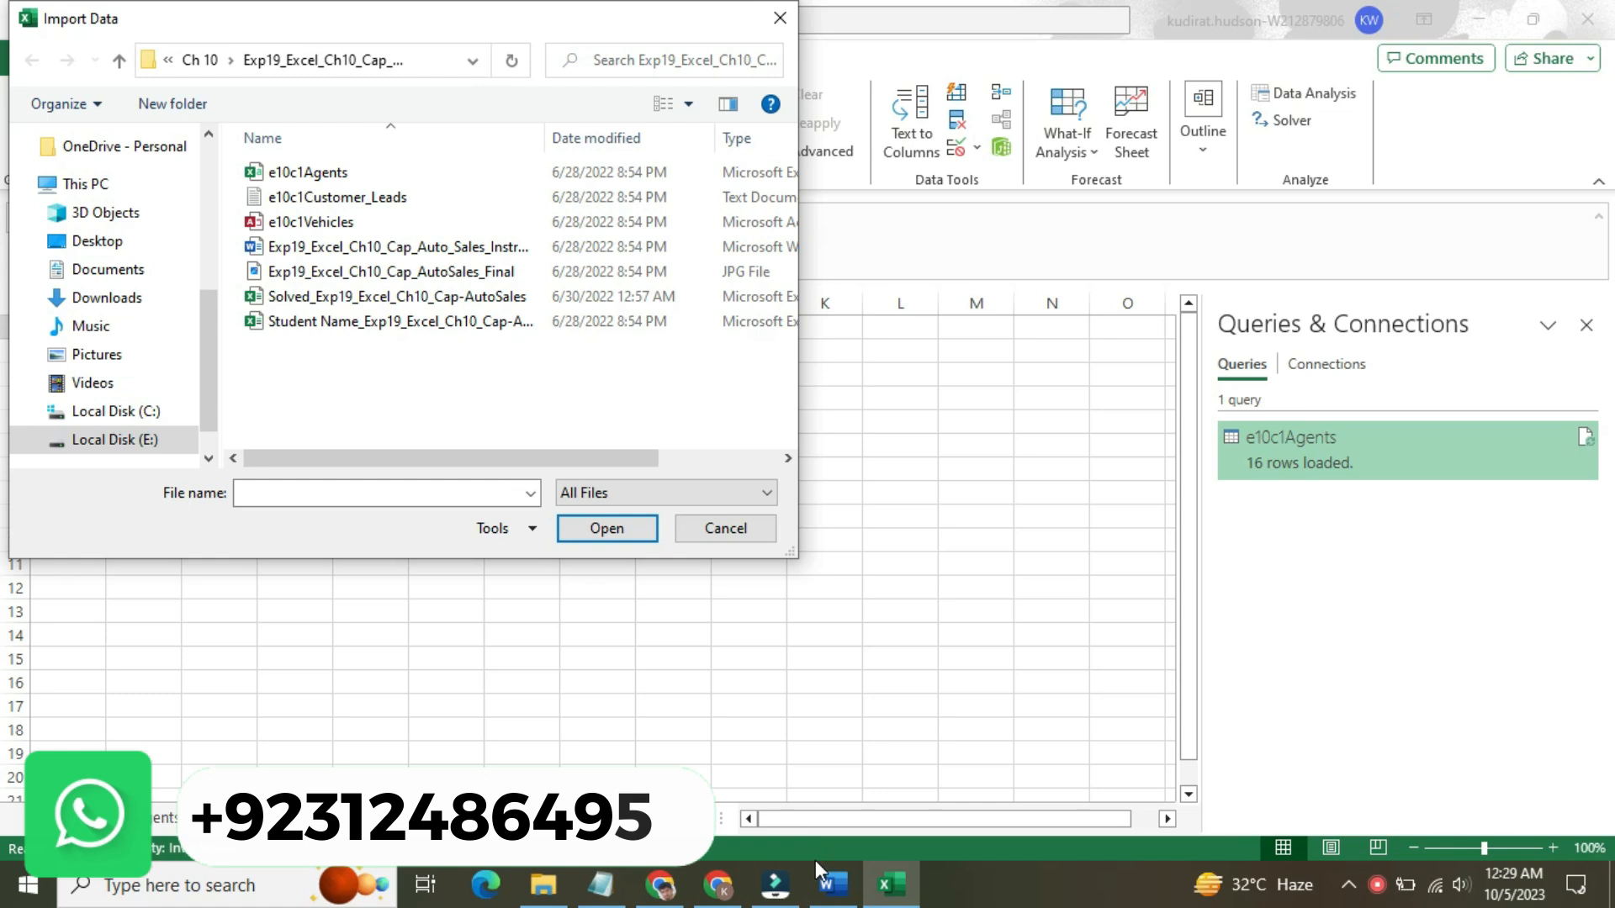
{"action": "mouse_move", "coordinate": [815, 865]}
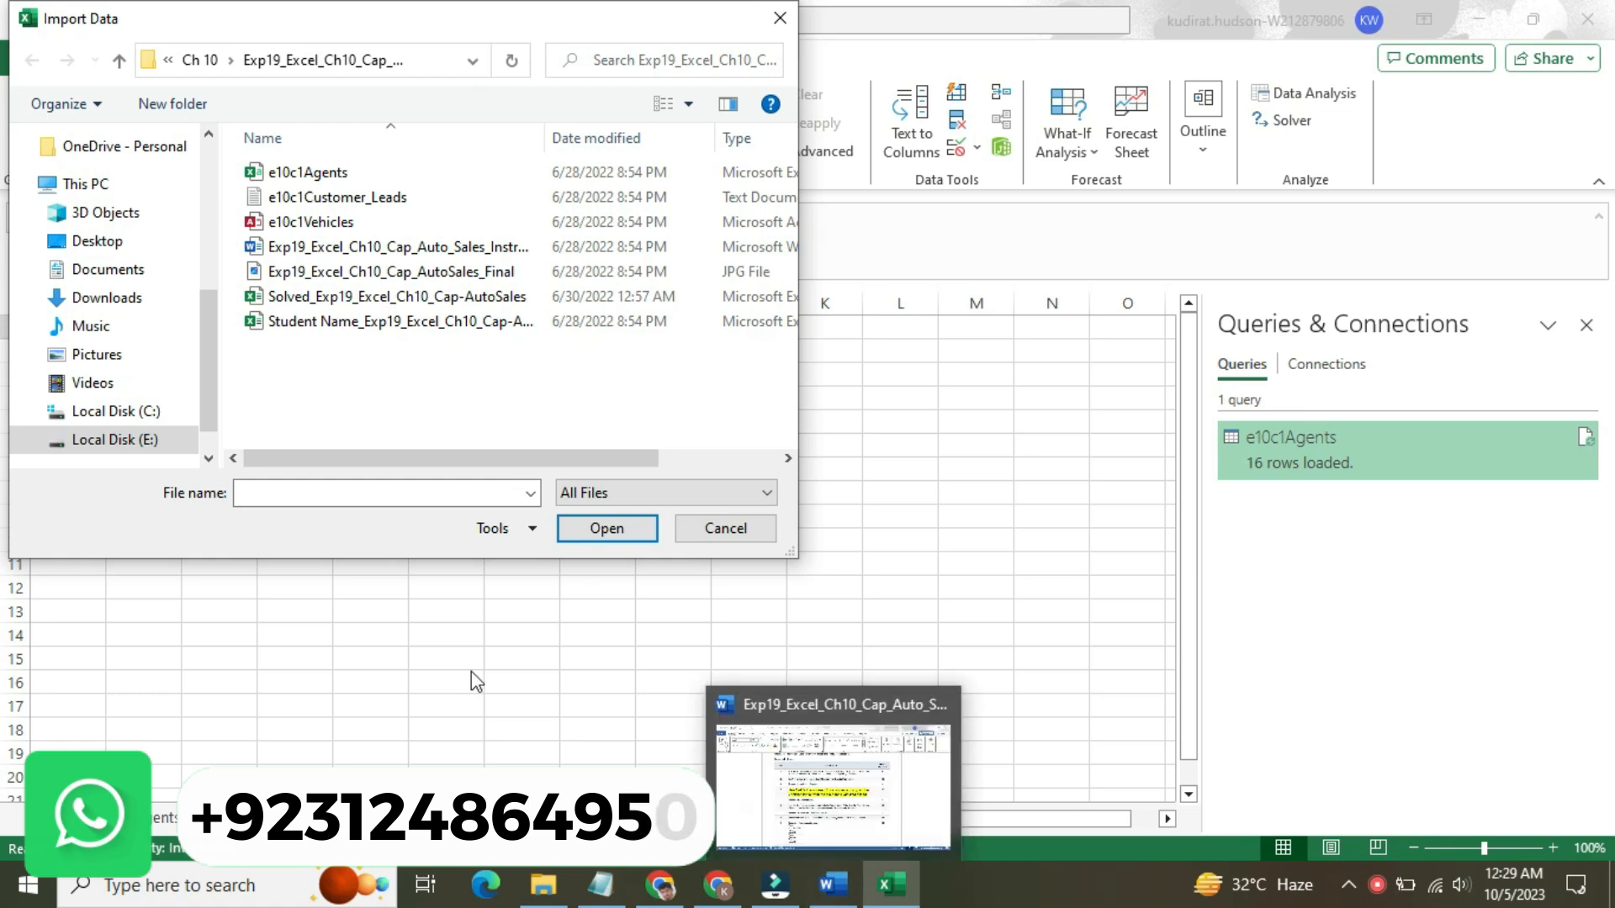
{"action": "double_click", "coordinate": [335, 222]}
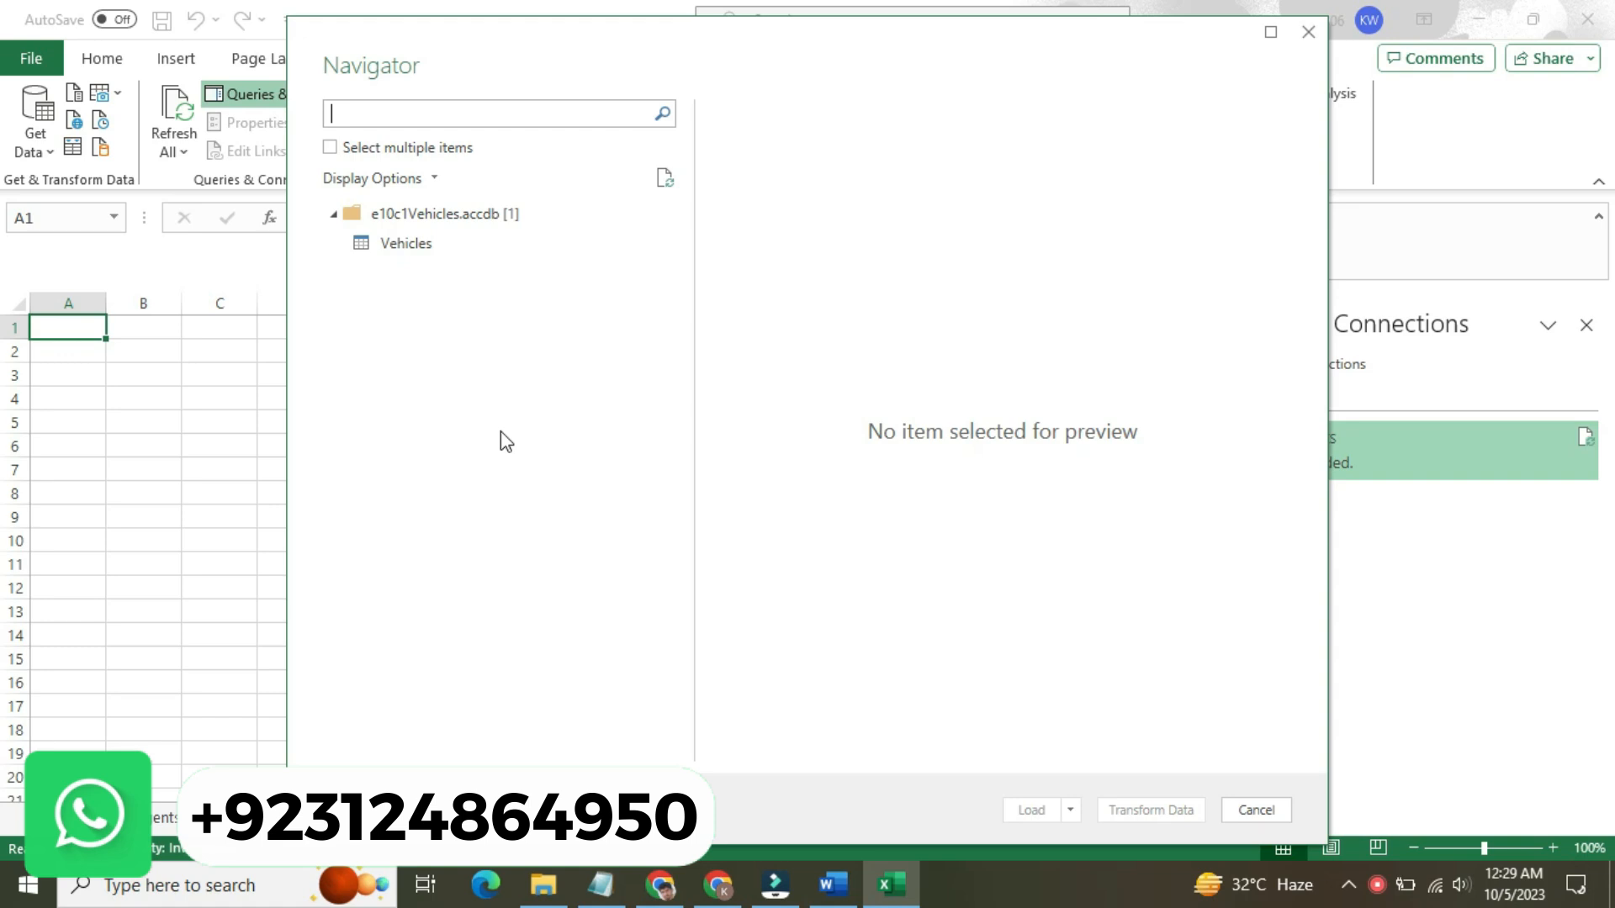
{"action": "left_click", "coordinate": [412, 244]}
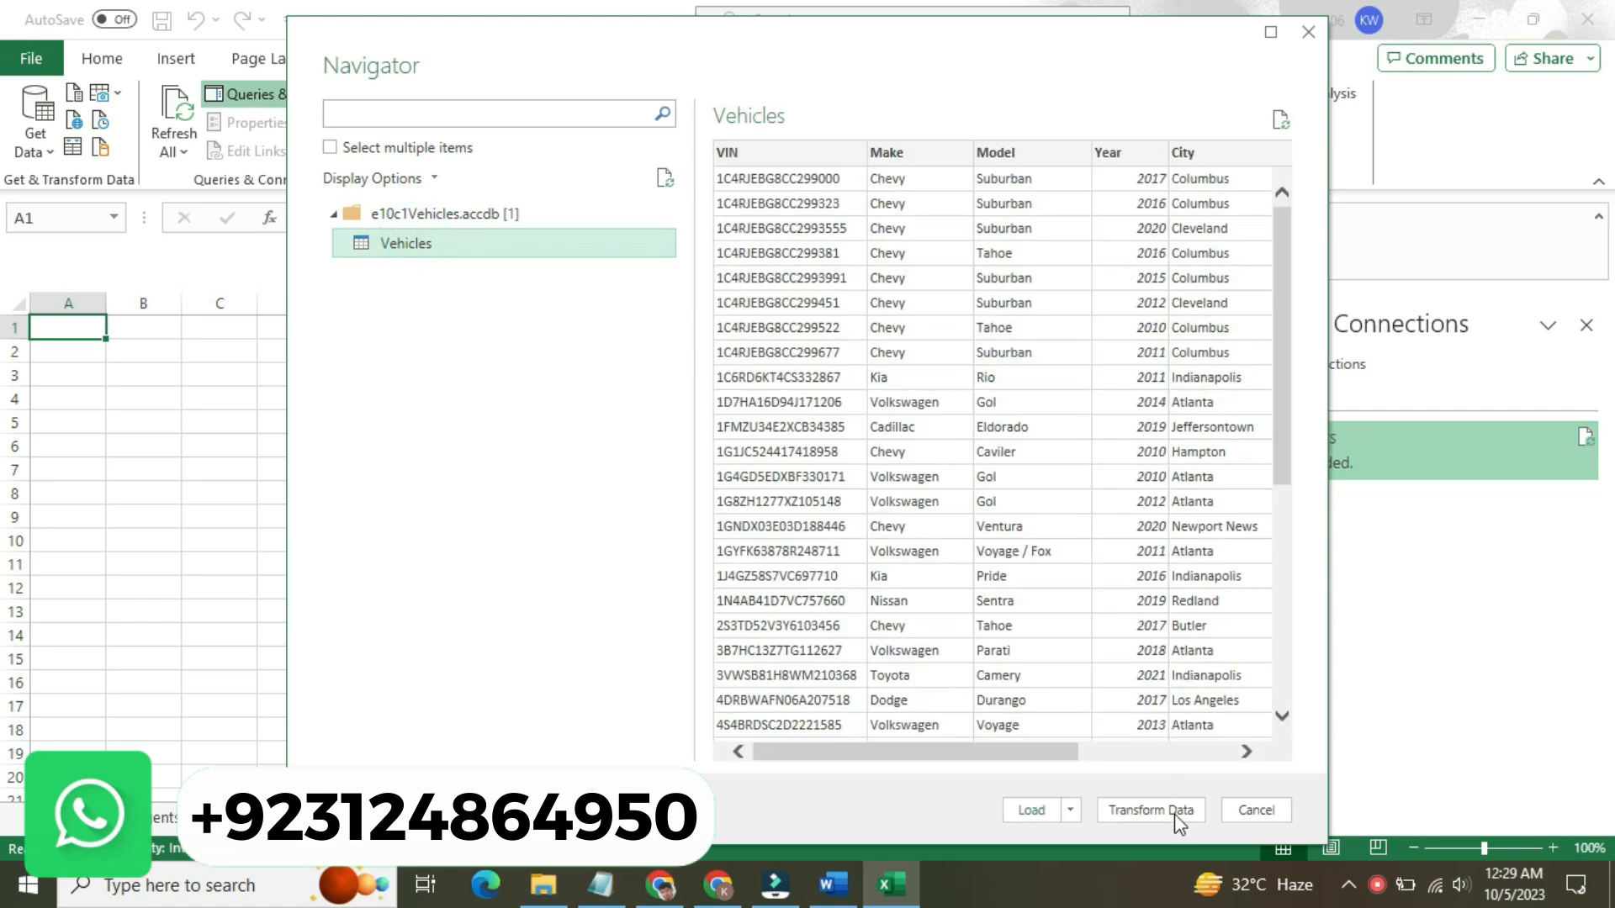
{"action": "left_click", "coordinate": [1032, 811]}
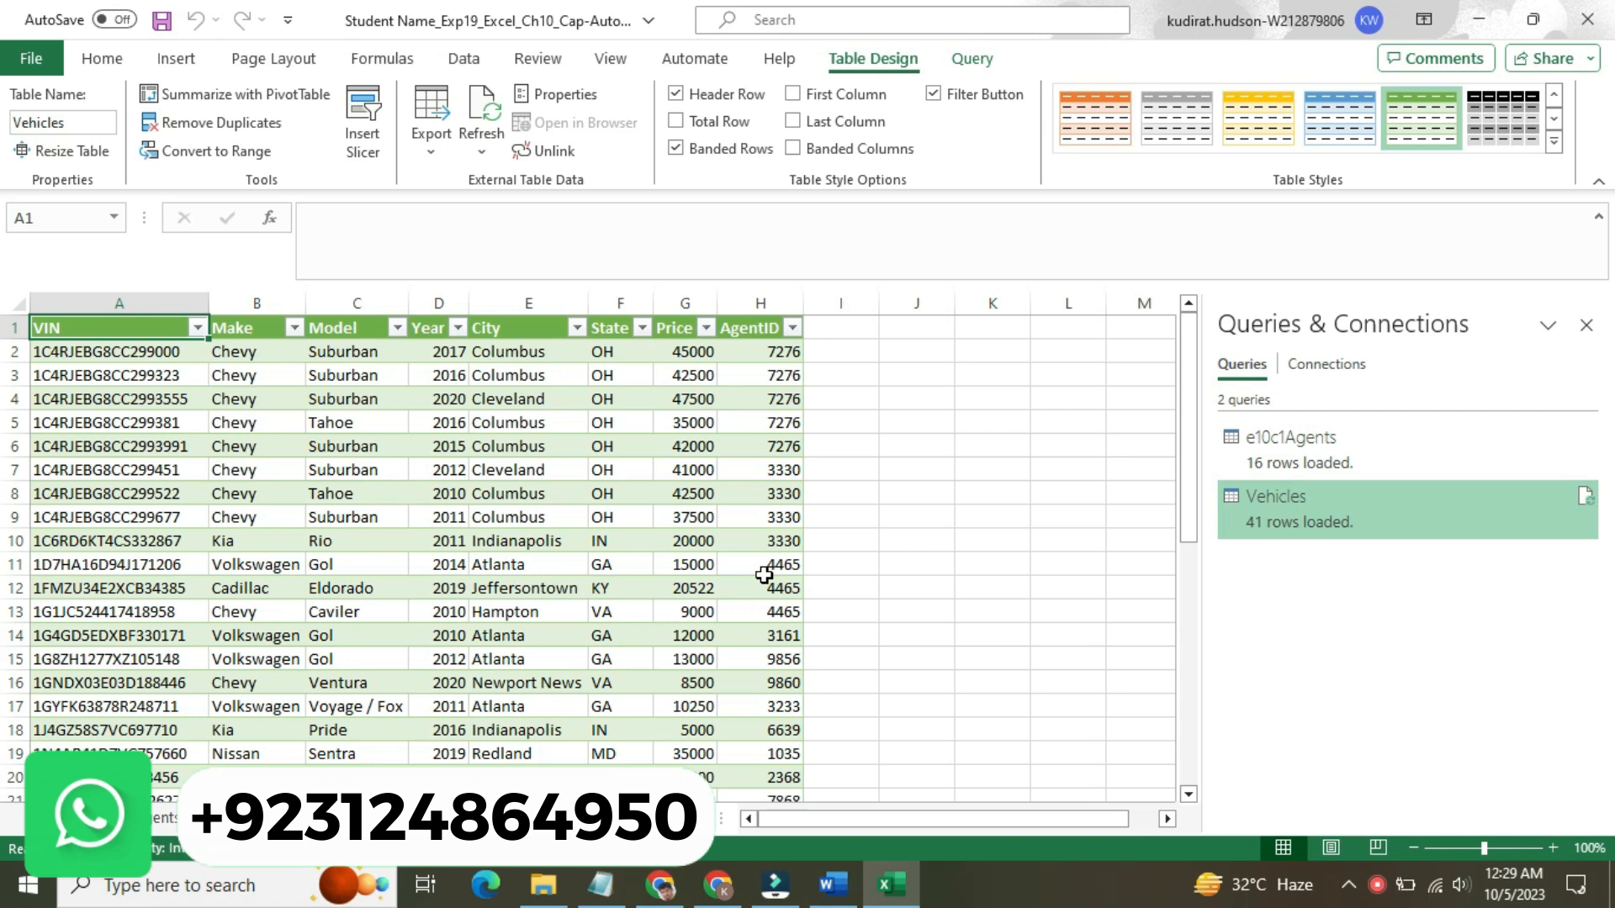
- Return to the Word instructions and restore the step 4 text to 9 pt with no highlight color
{"action": "left_click", "coordinate": [848, 895]}
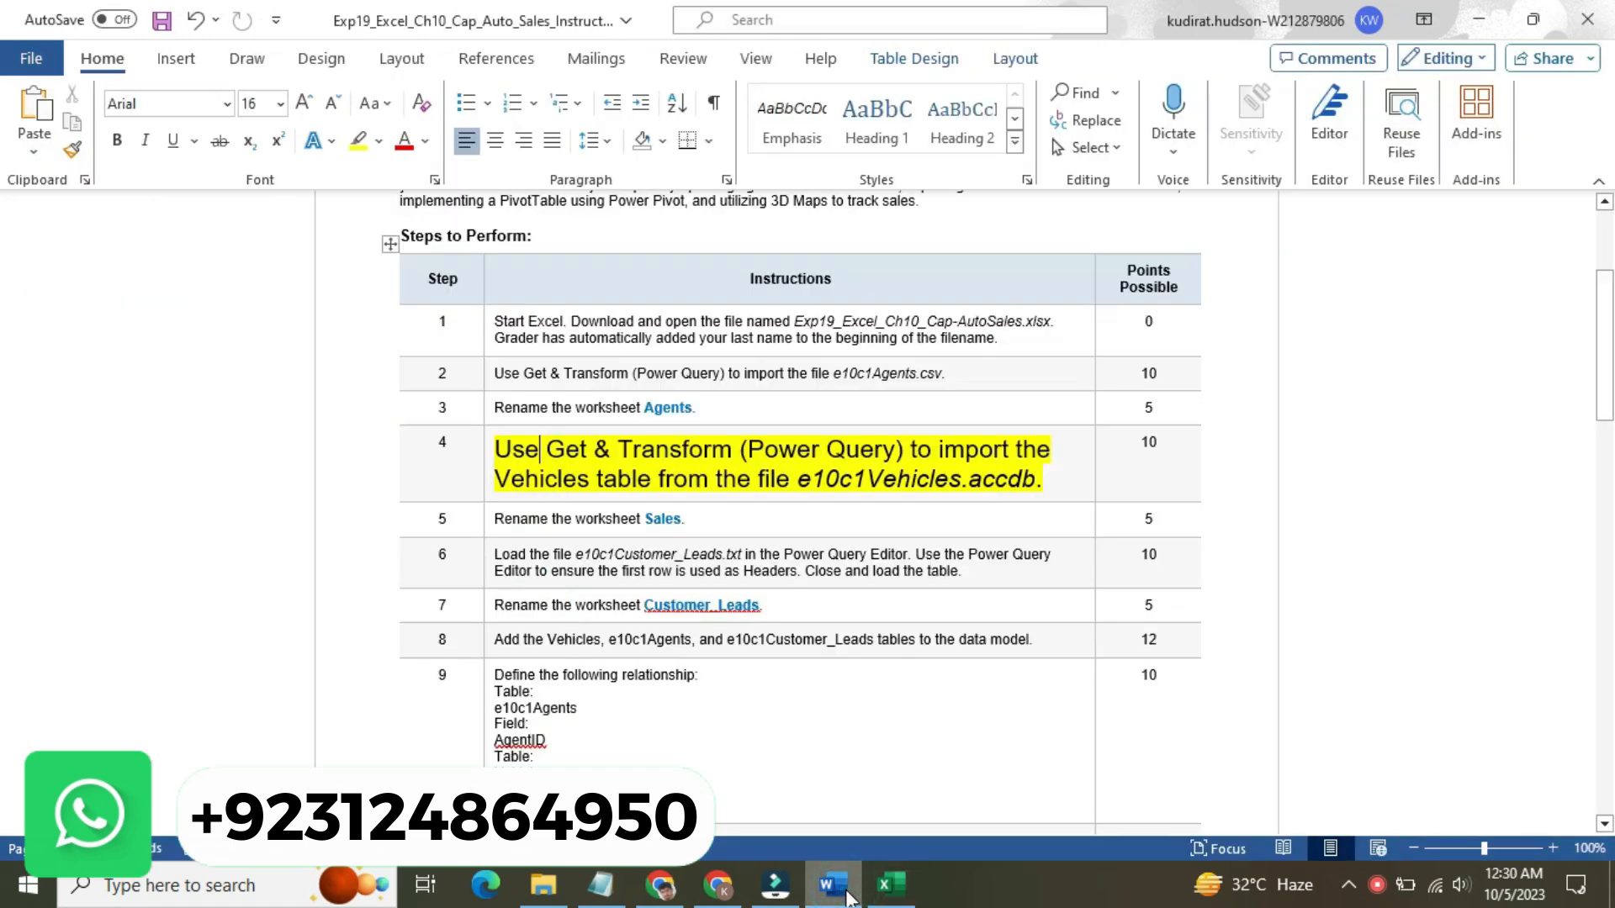
{"action": "left_click", "coordinate": [484, 458]}
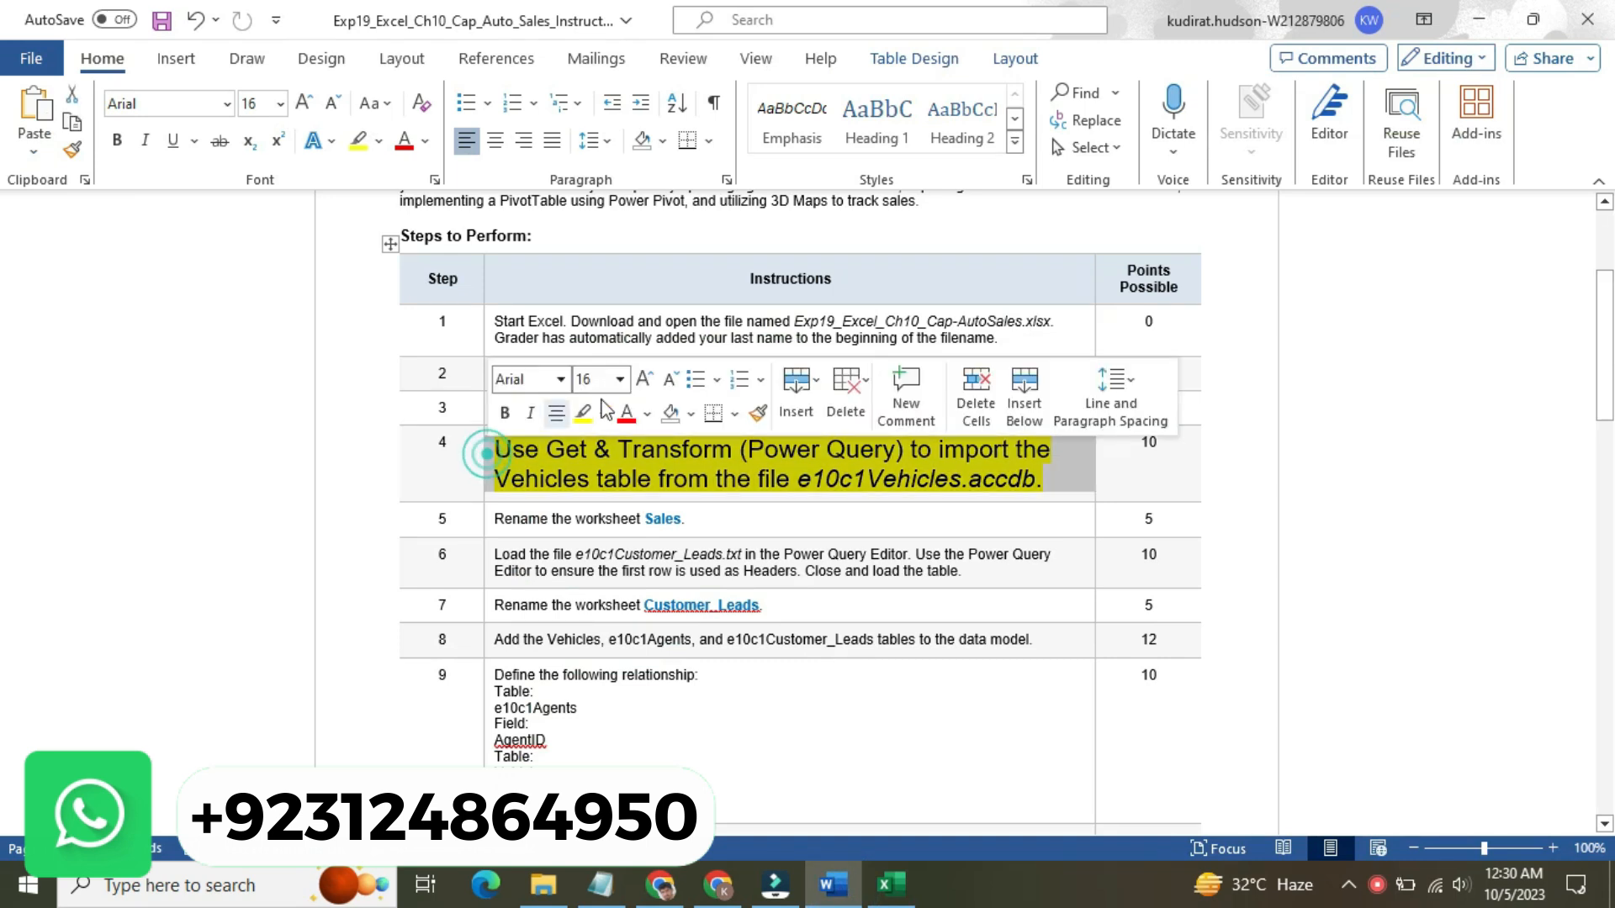
{"action": "left_click", "coordinate": [620, 380]}
{"action": "left_click", "coordinate": [614, 438]}
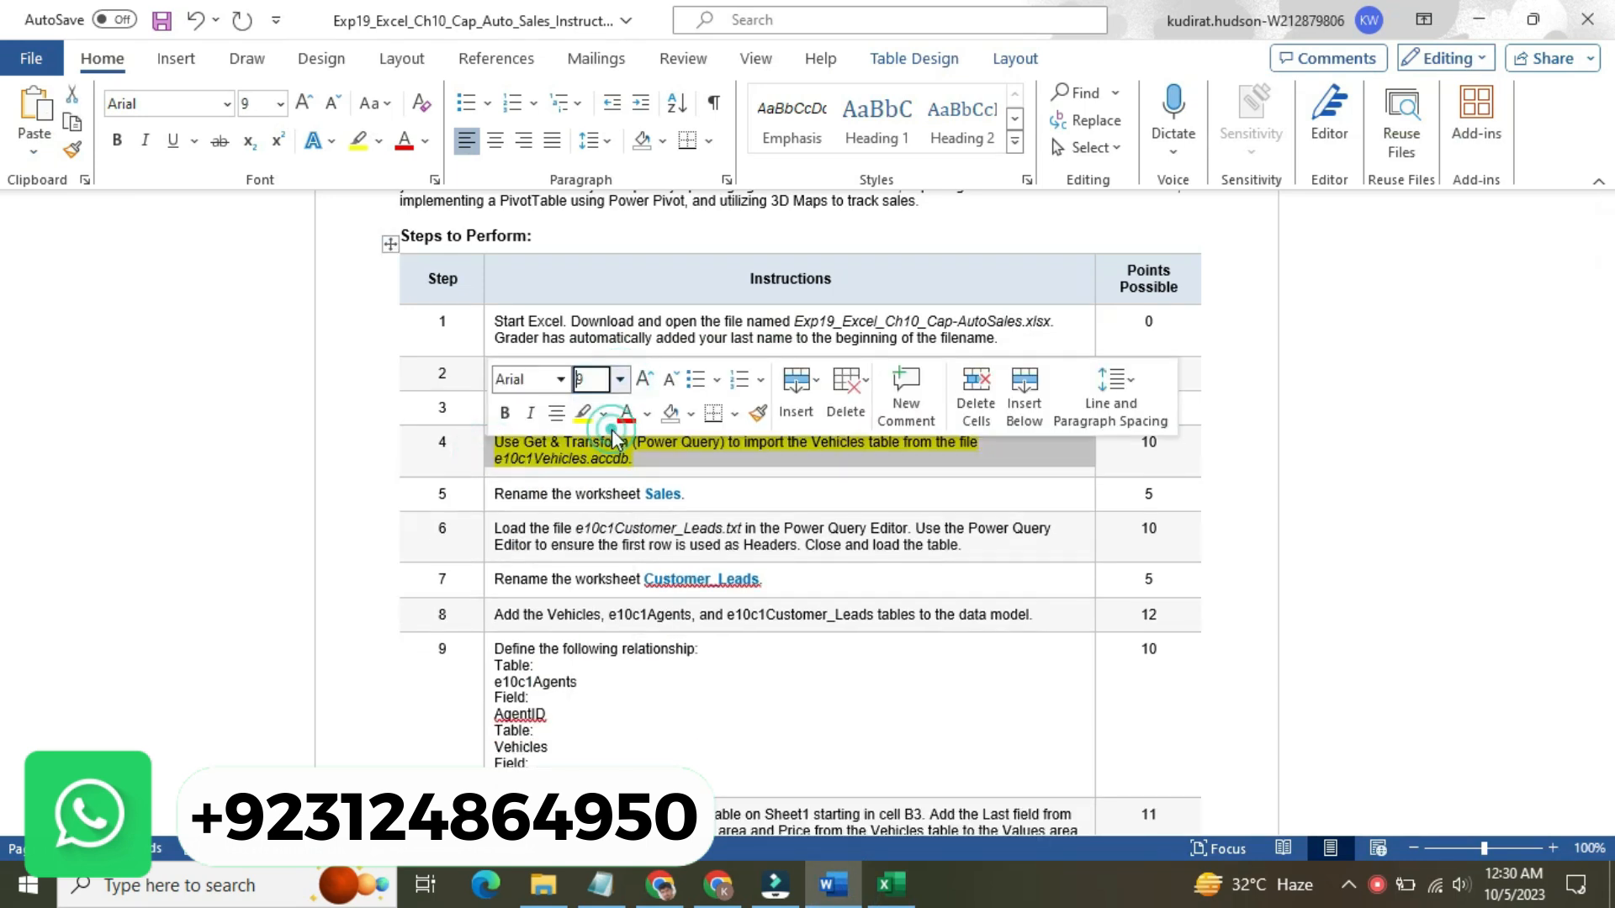
{"action": "left_click", "coordinate": [605, 414]}
{"action": "left_click", "coordinate": [627, 557]}
{"action": "left_click", "coordinate": [699, 504]}
- Set the step 5 instruction text to 16 pt and highlight it in yellow
{"action": "left_click_drag", "start_coordinate": [1605, 337], "coordinate": [1605, 371]}
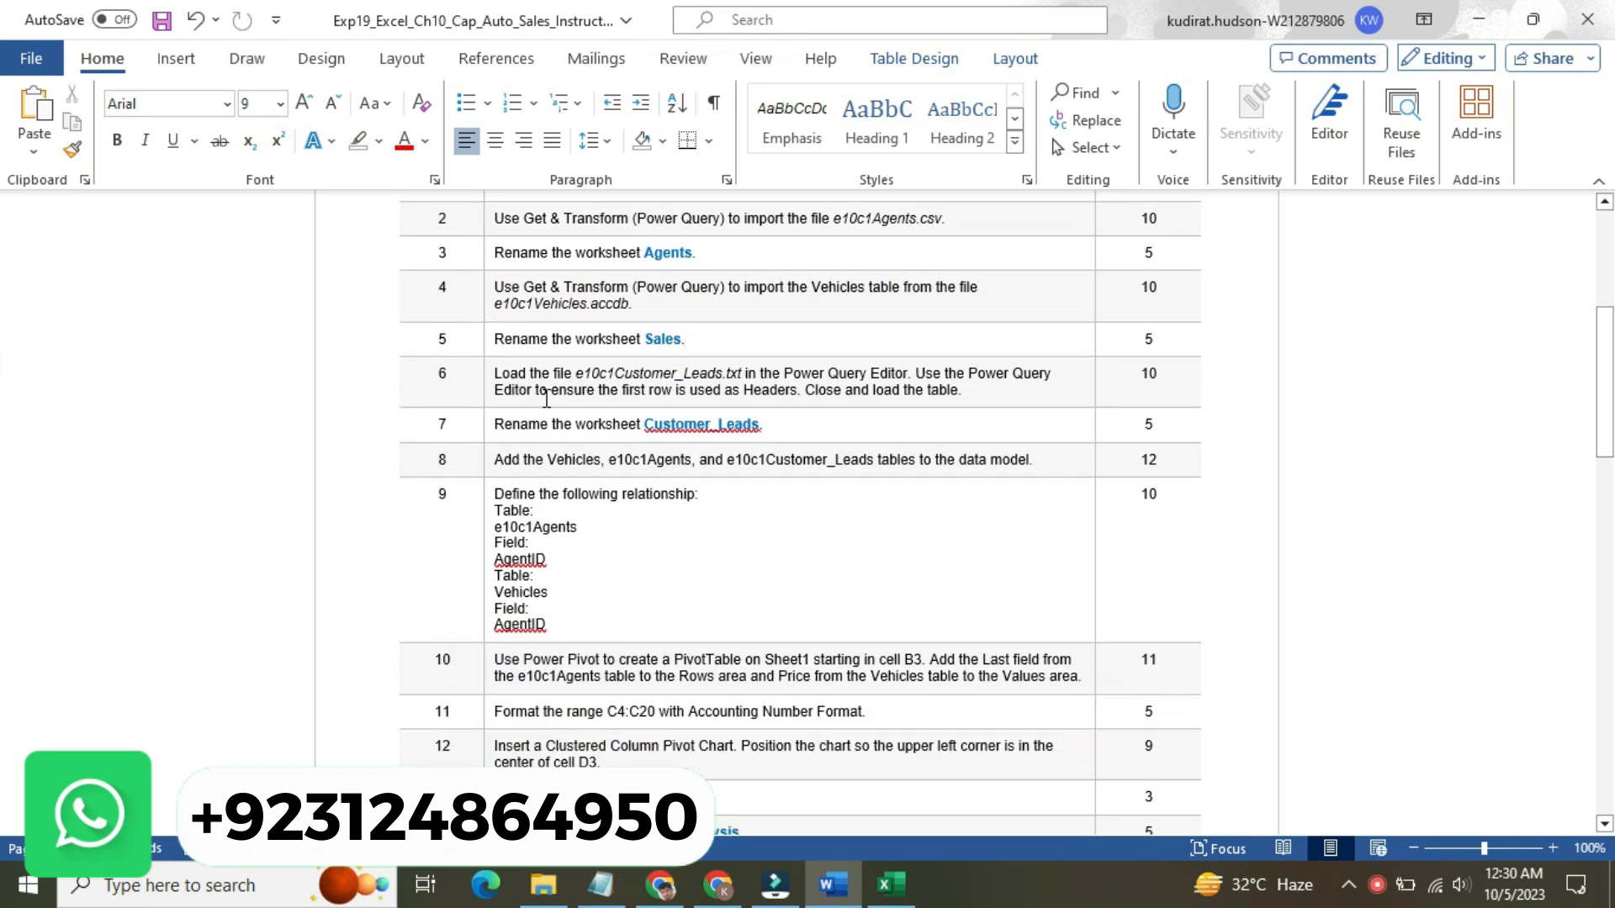
{"action": "left_click", "coordinate": [486, 345]}
{"action": "left_click", "coordinate": [622, 345]}
{"action": "left_click", "coordinate": [616, 540]}
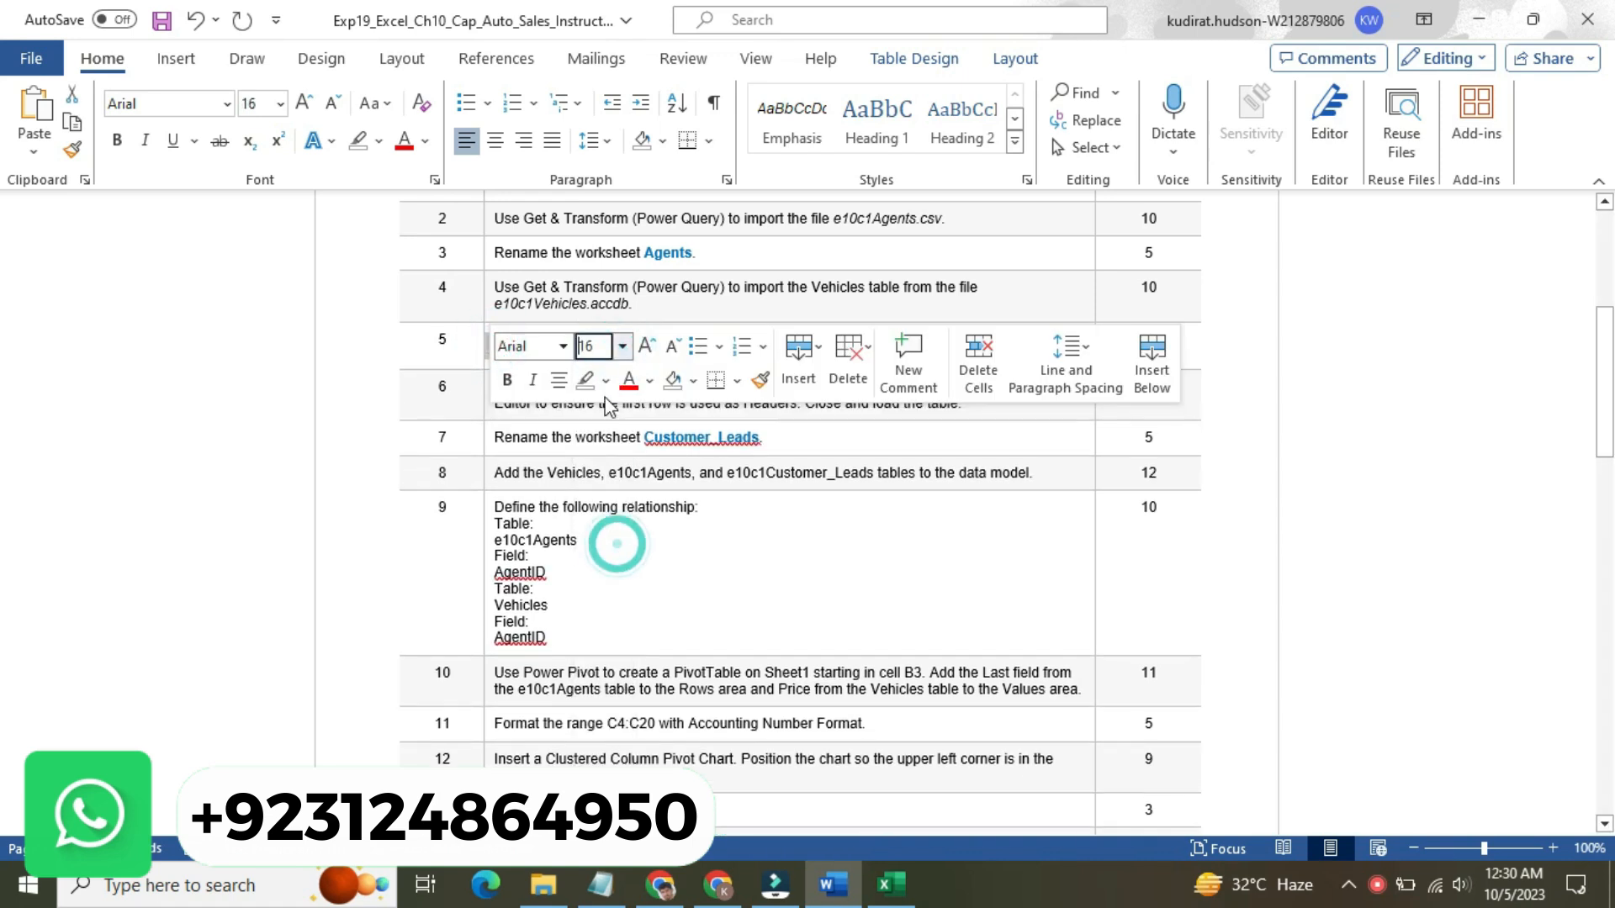
{"action": "left_click", "coordinate": [608, 381]}
{"action": "left_click", "coordinate": [591, 411]}
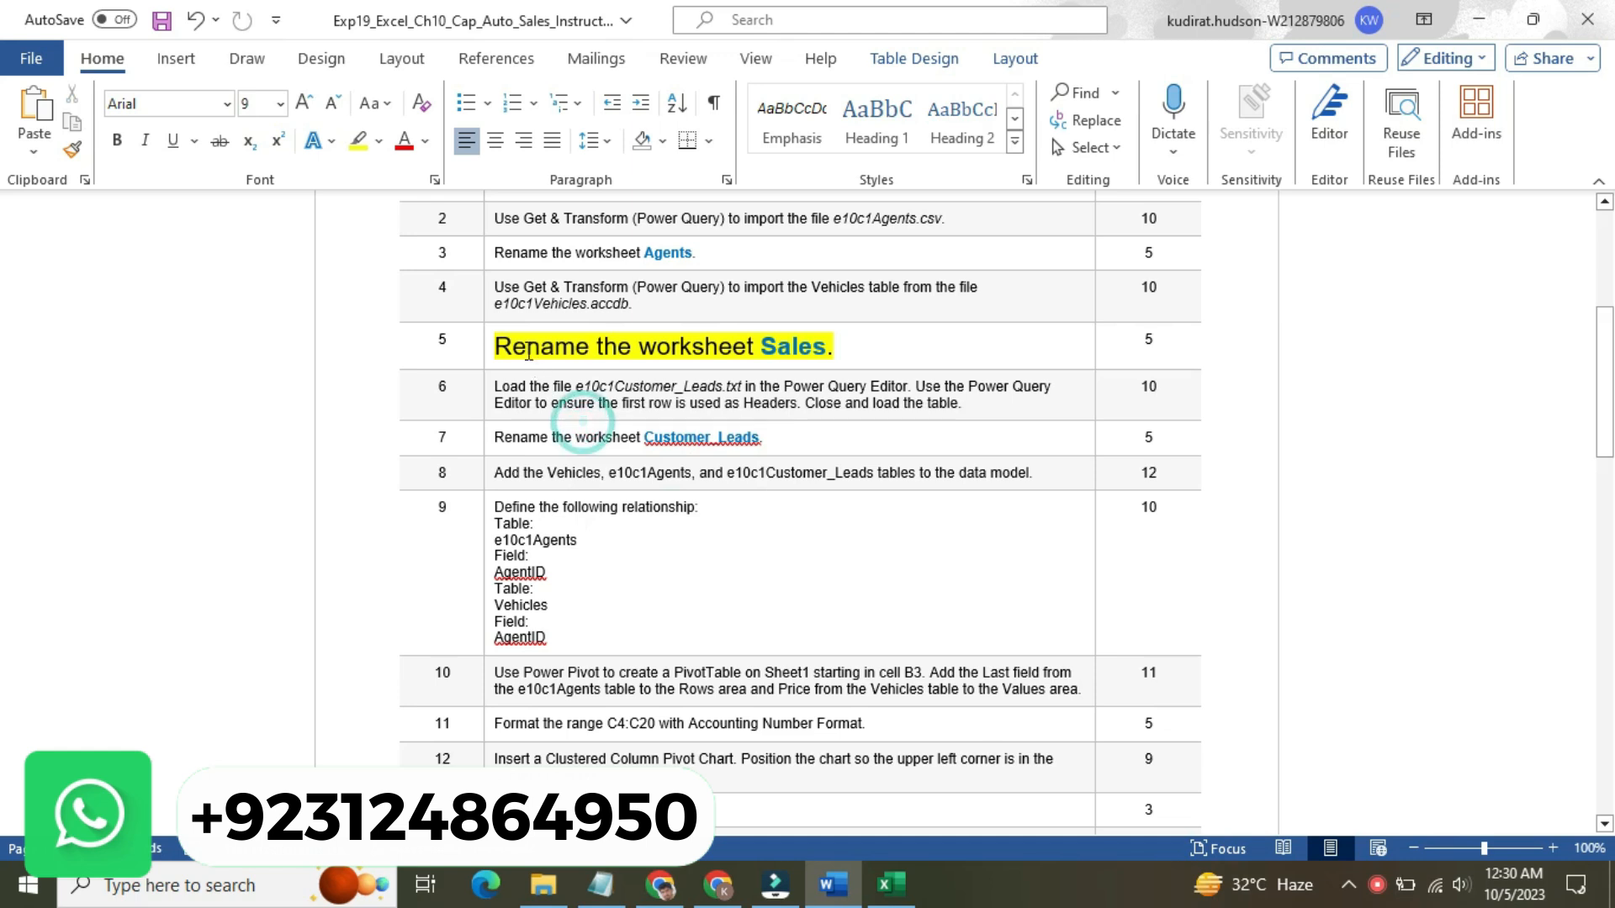
- Select the worksheet name Sales in the step 5 instruction and switch to the Vehicles data worksheet in Excel
{"action": "left_click_drag", "start_coordinate": [763, 345], "coordinate": [827, 353]}
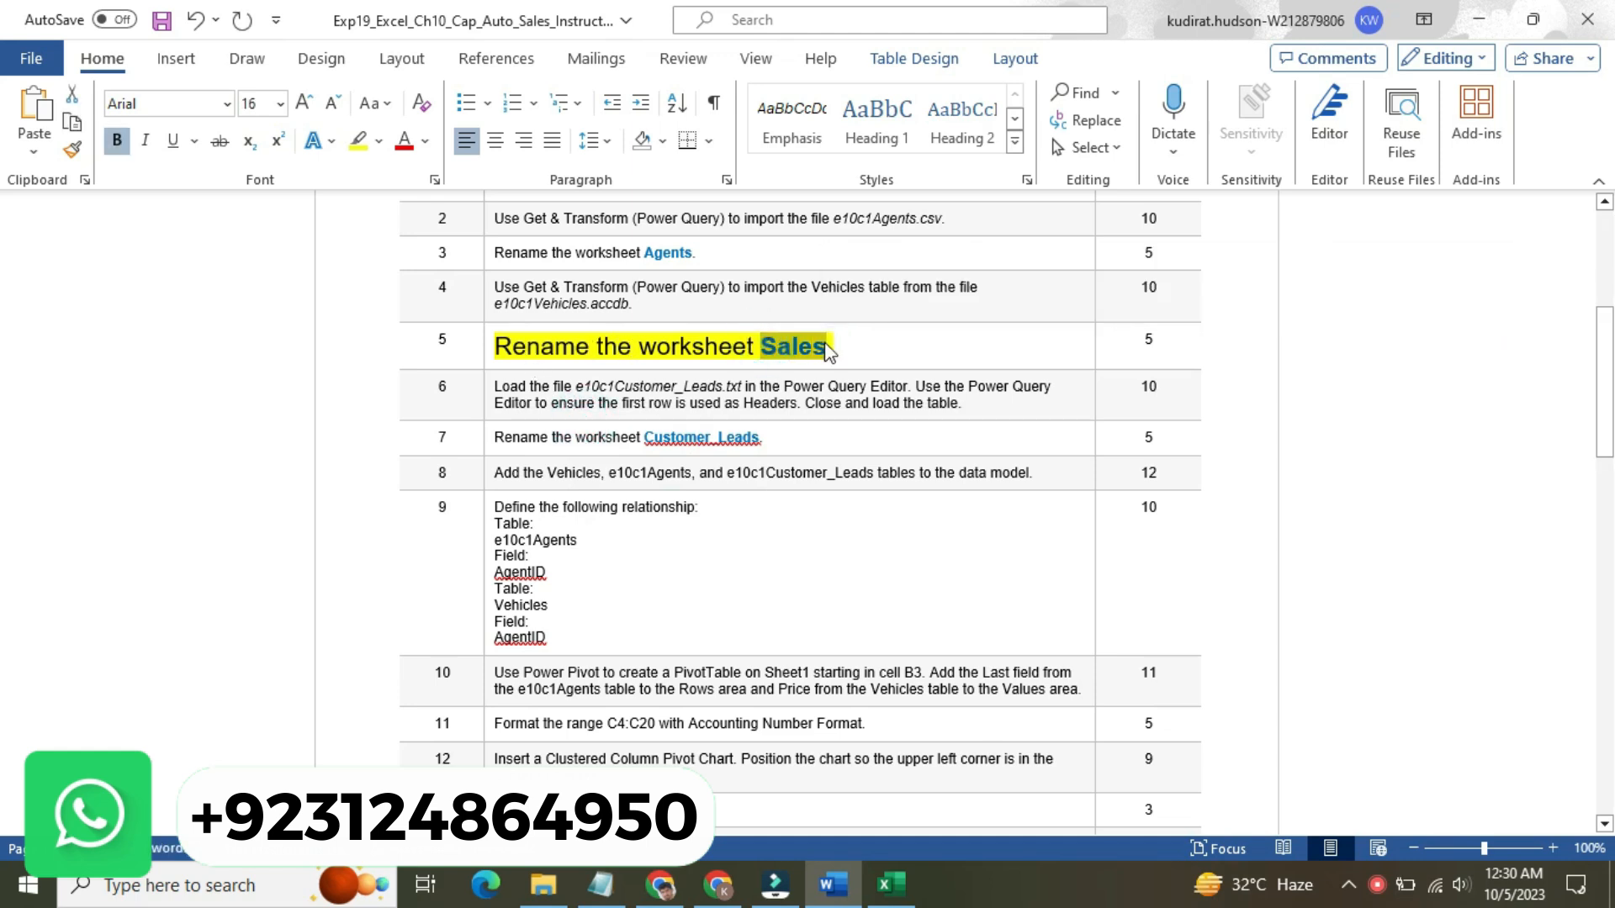
{"action": "left_click", "coordinate": [892, 884]}
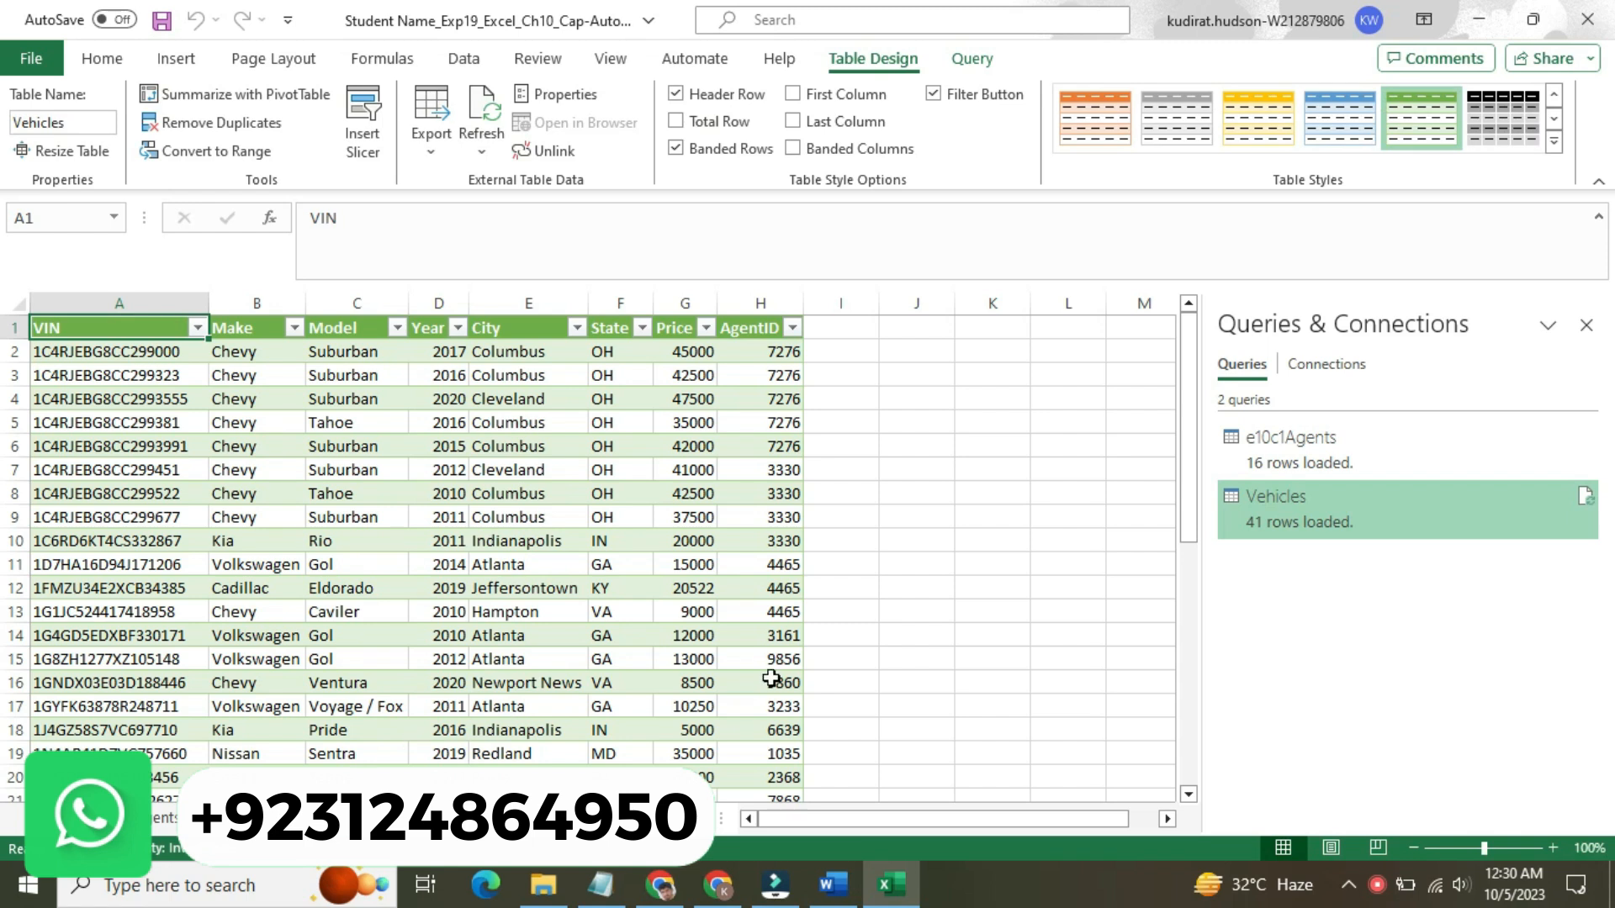
- Return to the Word instructions and restore the step 5 text to 9 pt with no highlight color
{"action": "left_click", "coordinate": [833, 885]}
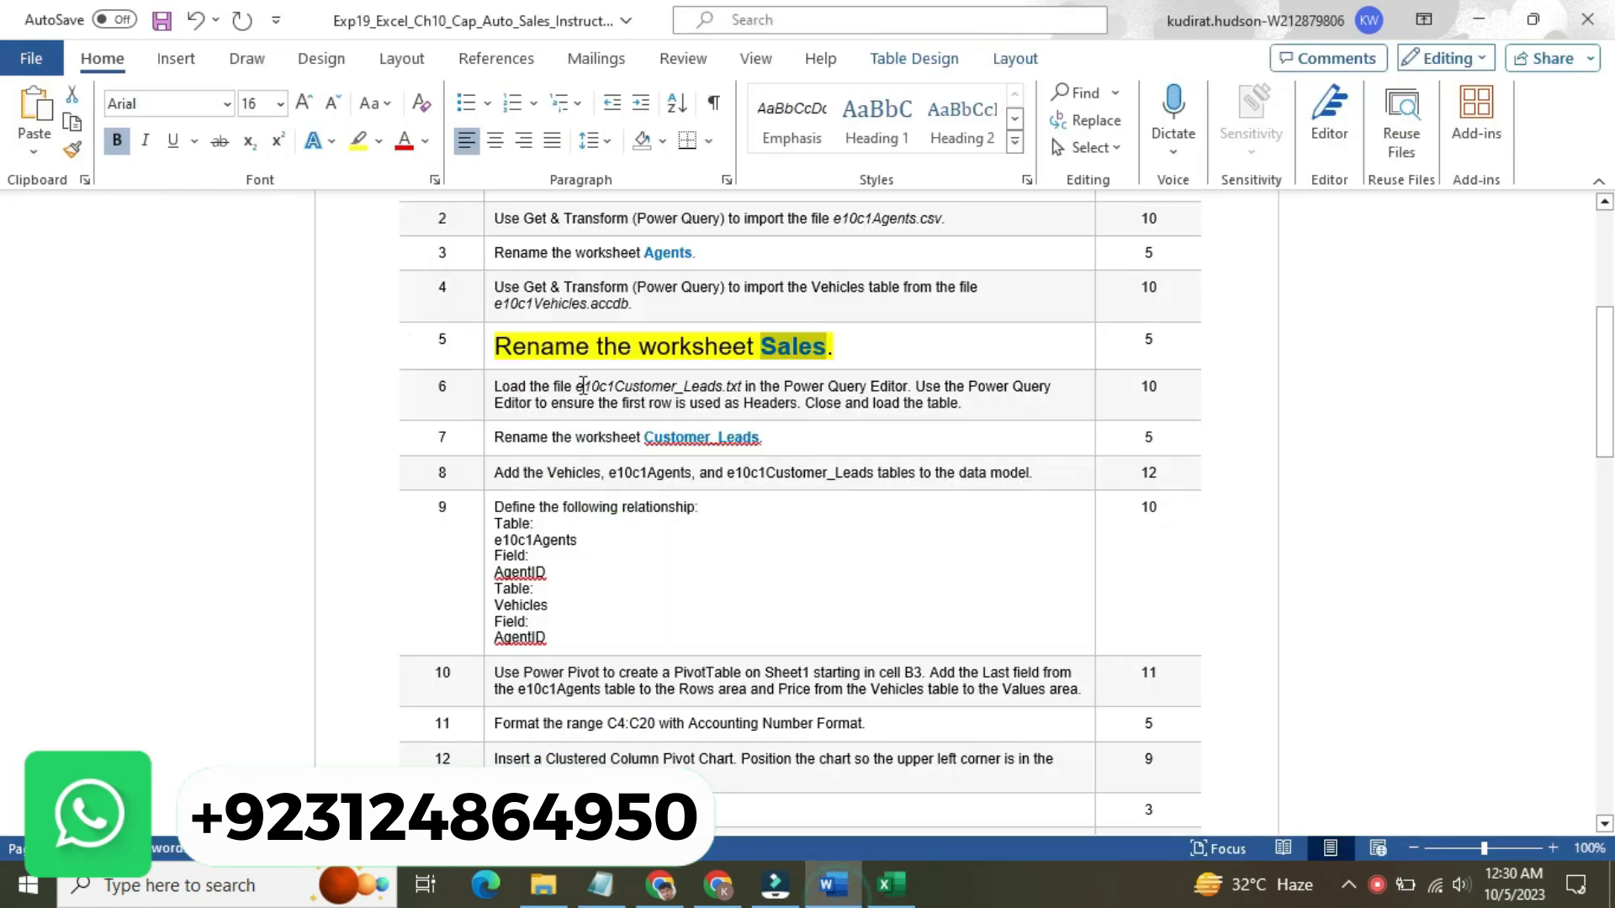
{"action": "left_click", "coordinate": [482, 350]}
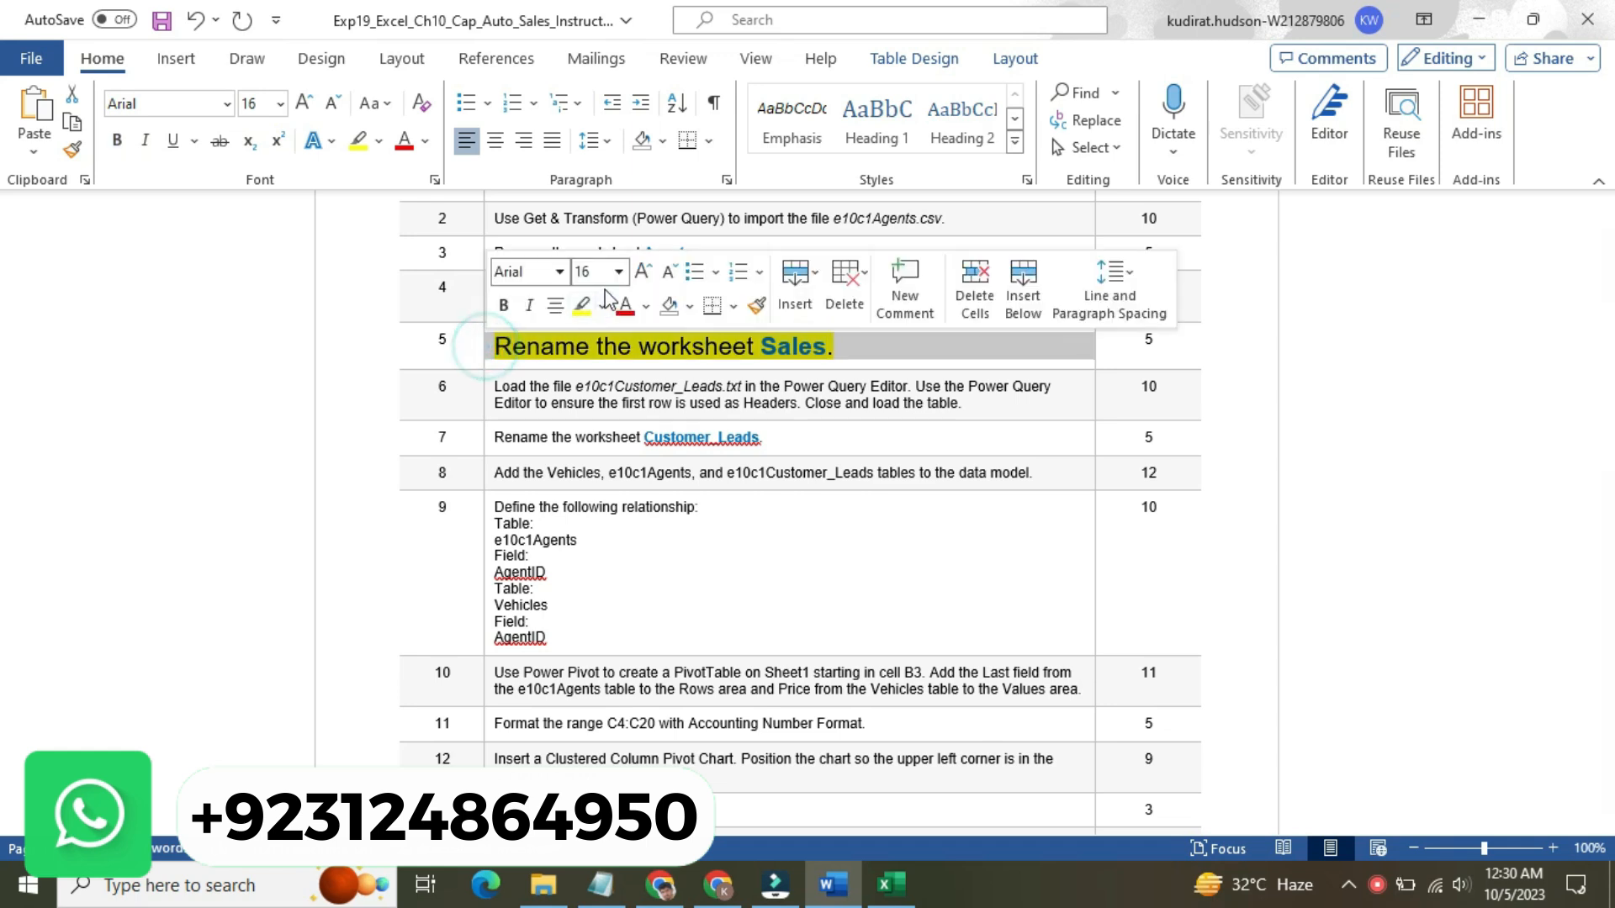
{"action": "left_click", "coordinate": [619, 272]}
{"action": "left_click", "coordinate": [615, 329]}
{"action": "left_click", "coordinate": [602, 306]}
{"action": "left_click", "coordinate": [619, 441]}
- Set the step 6 instruction text to 16 pt and highlight it in yellow
{"action": "left_click", "coordinate": [488, 382]}
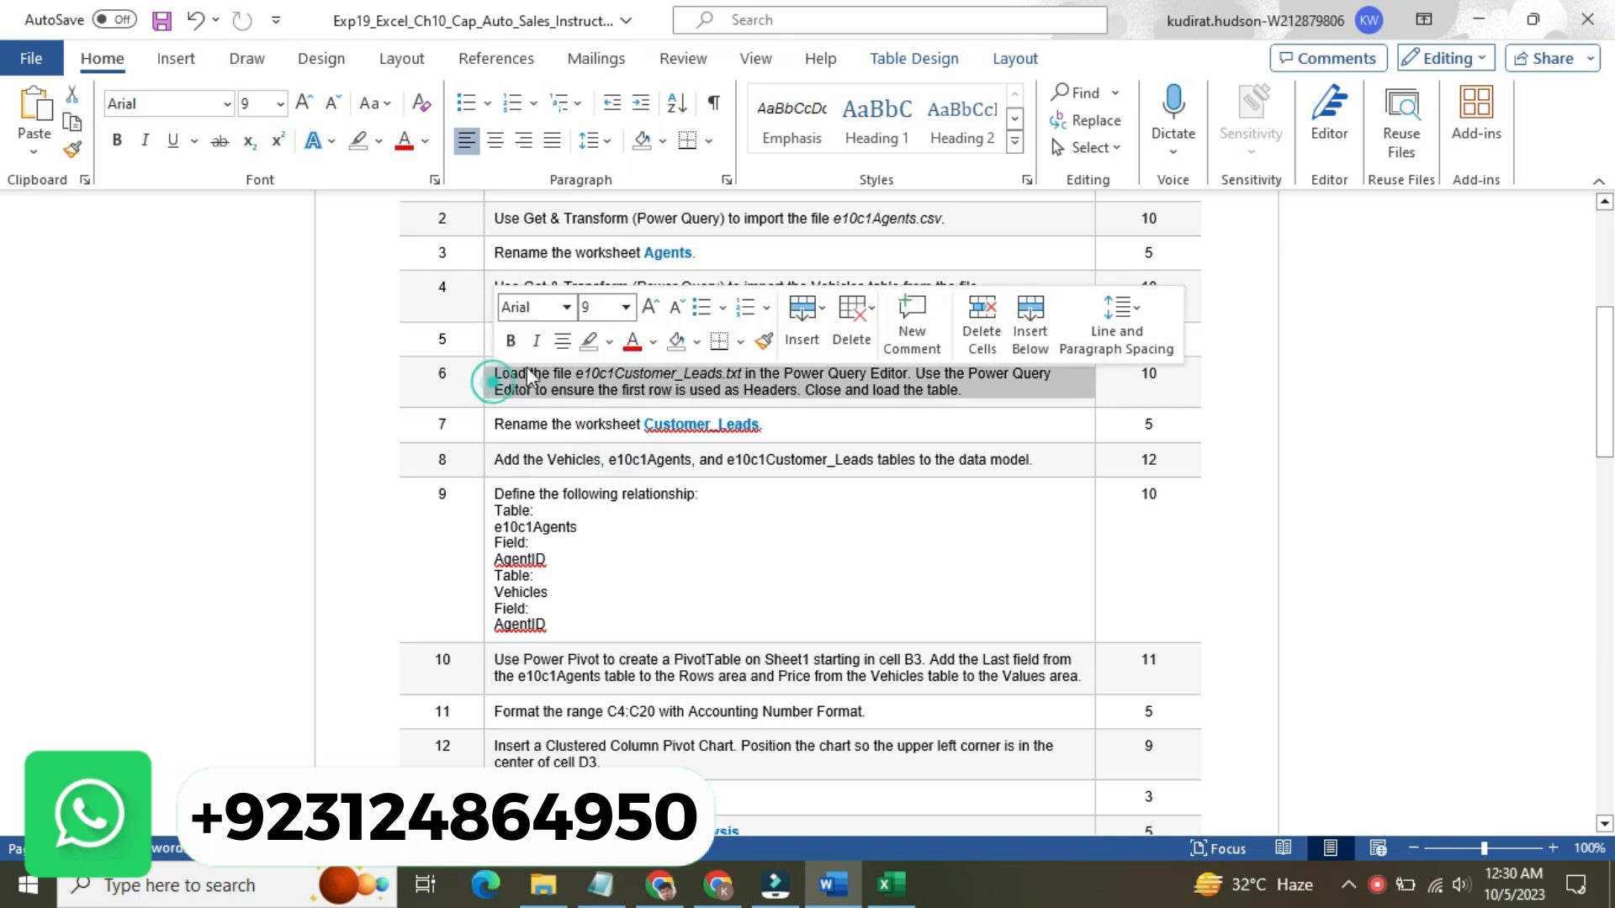
{"action": "left_click", "coordinate": [624, 309]}
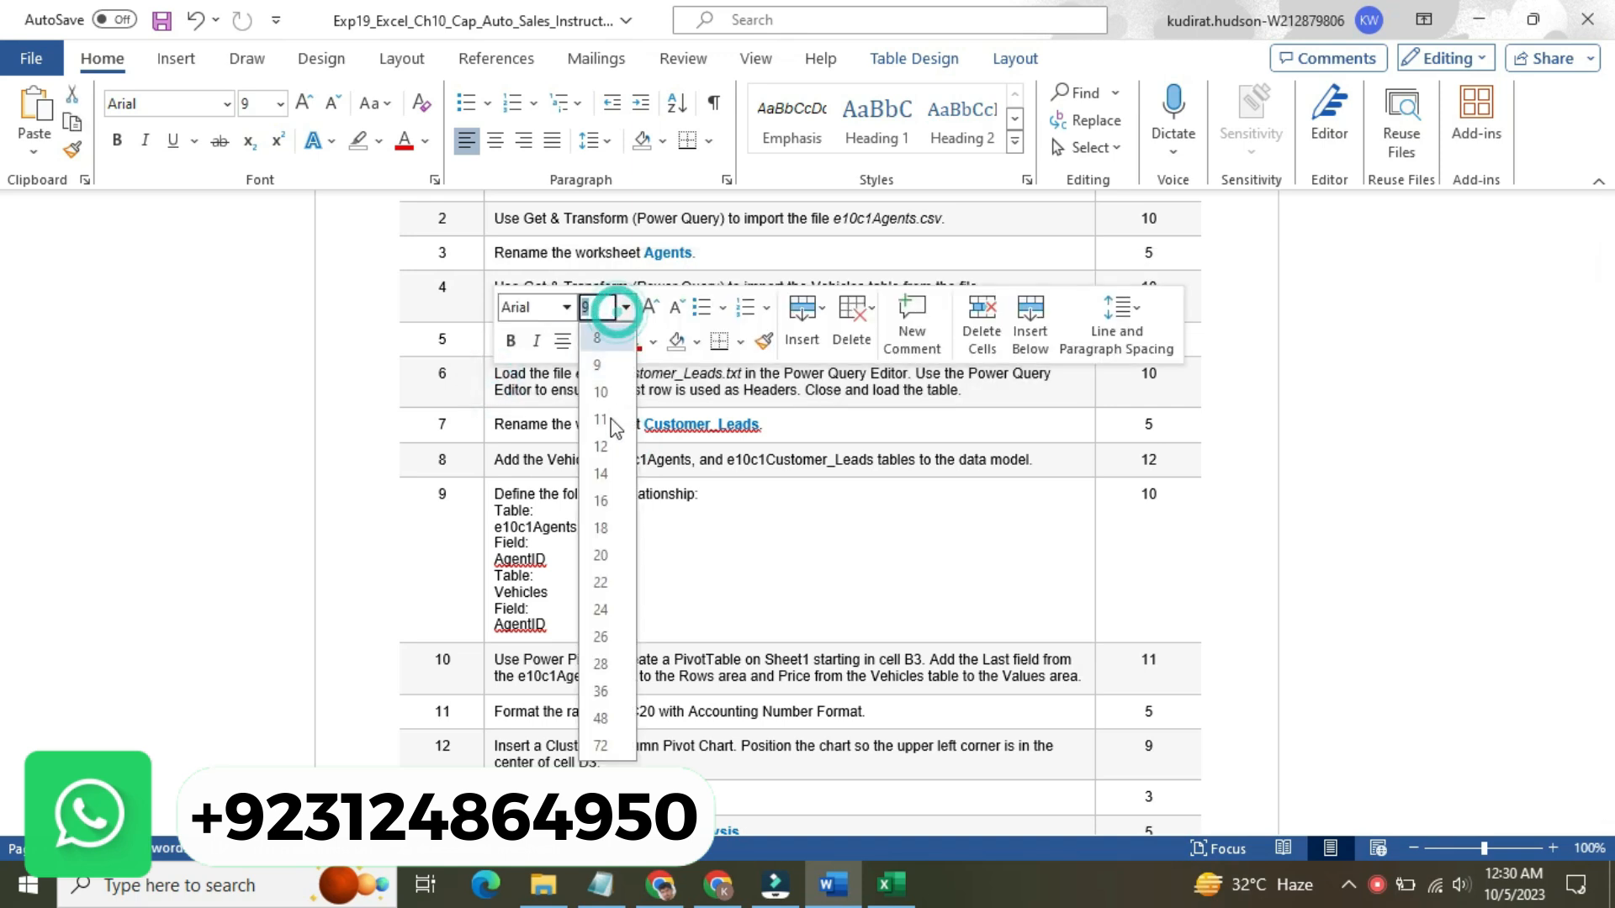
{"action": "left_click", "coordinate": [602, 501]}
{"action": "left_click", "coordinate": [609, 340]}
{"action": "left_click", "coordinate": [600, 371]}
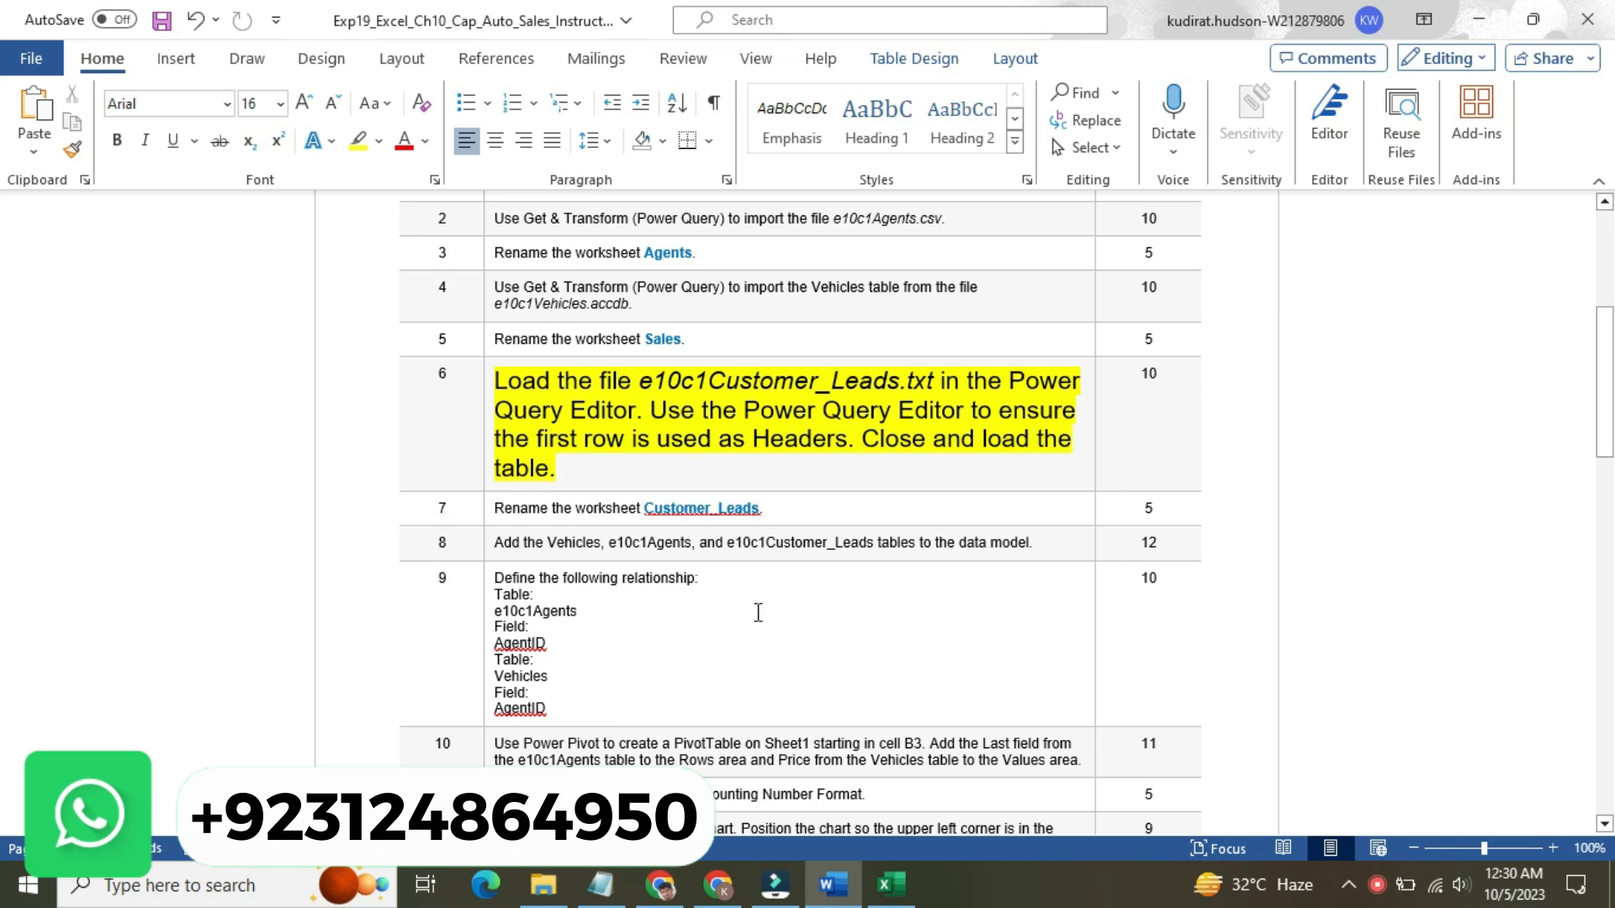
- Switch to the blank worksheet in Excel and start another Get Data import from a file
{"action": "mouse_move", "coordinate": [898, 903]}
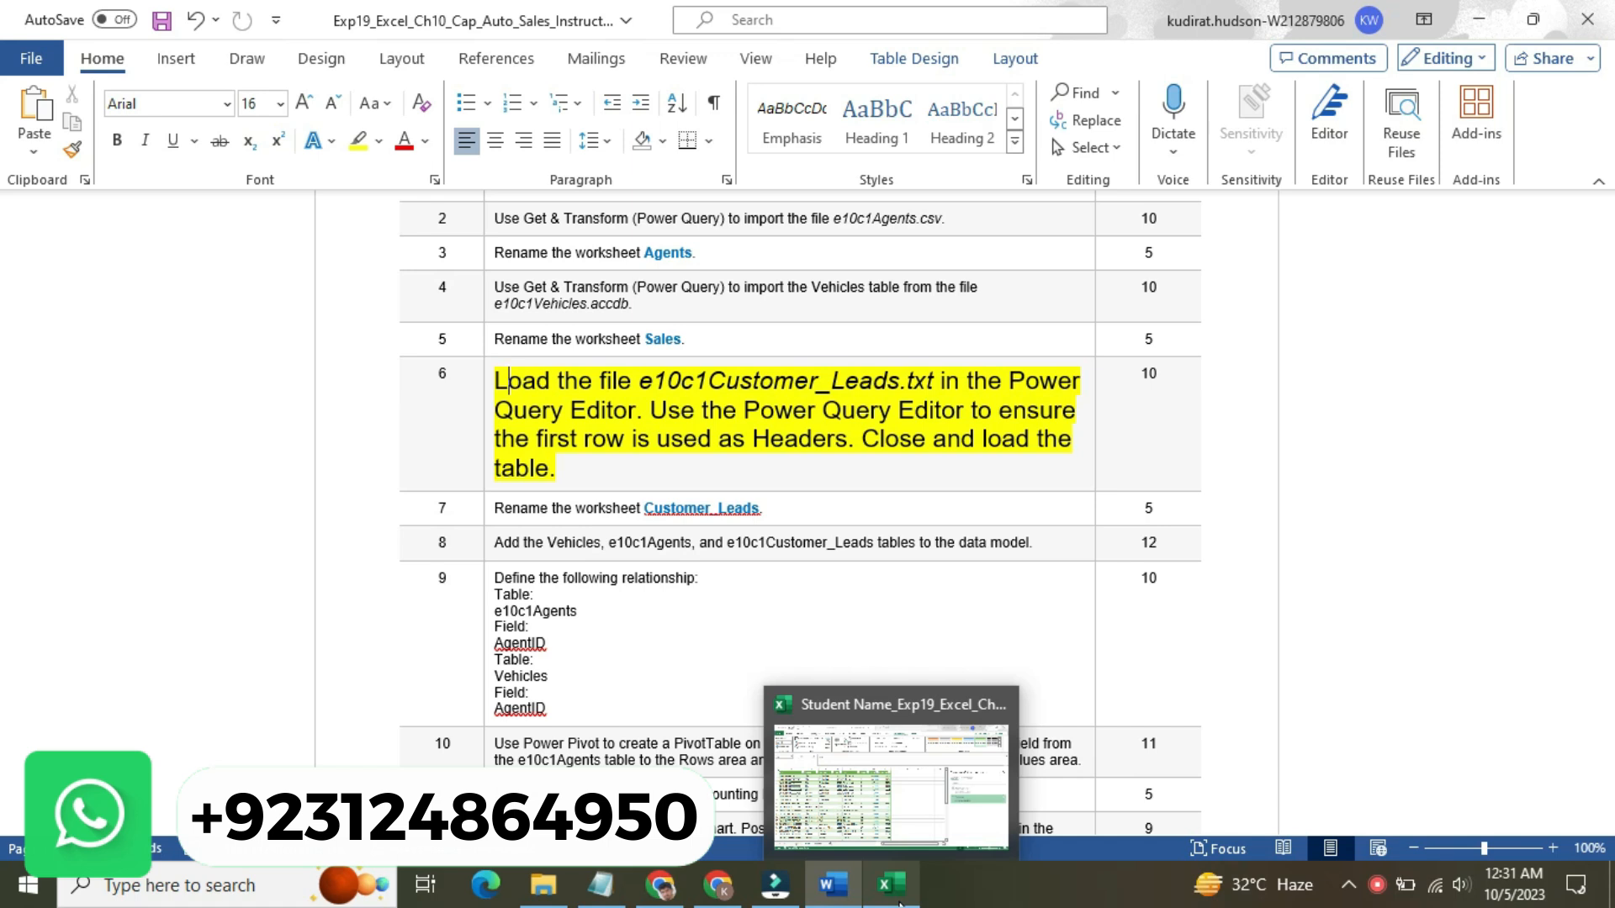
{"action": "left_click", "coordinate": [898, 903]}
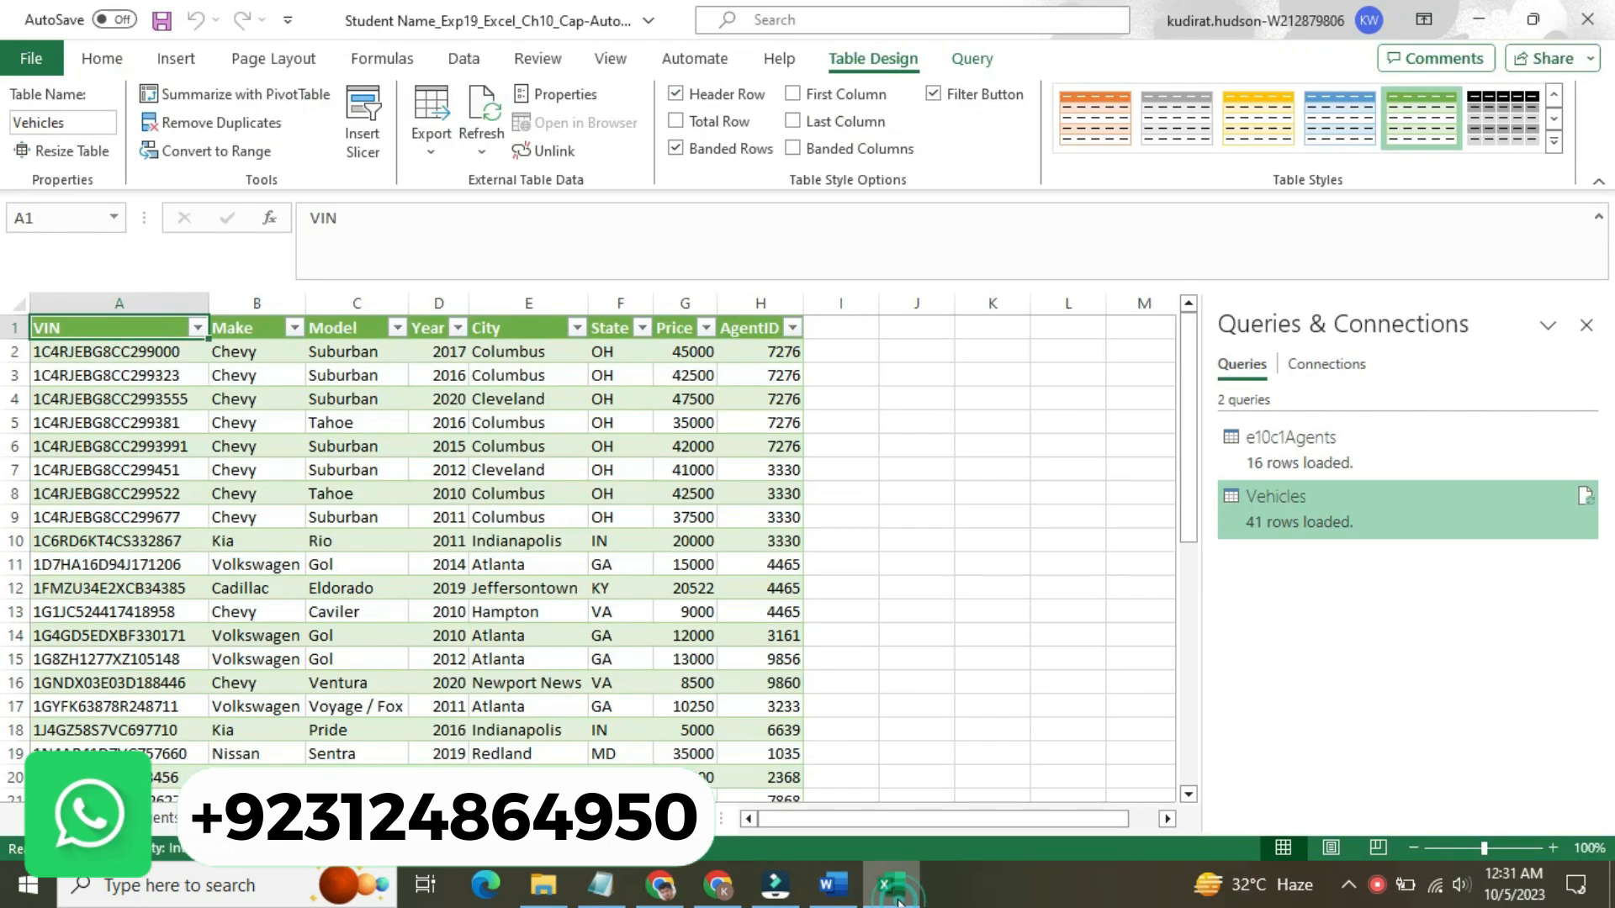
{"action": "left_click", "coordinate": [294, 818]}
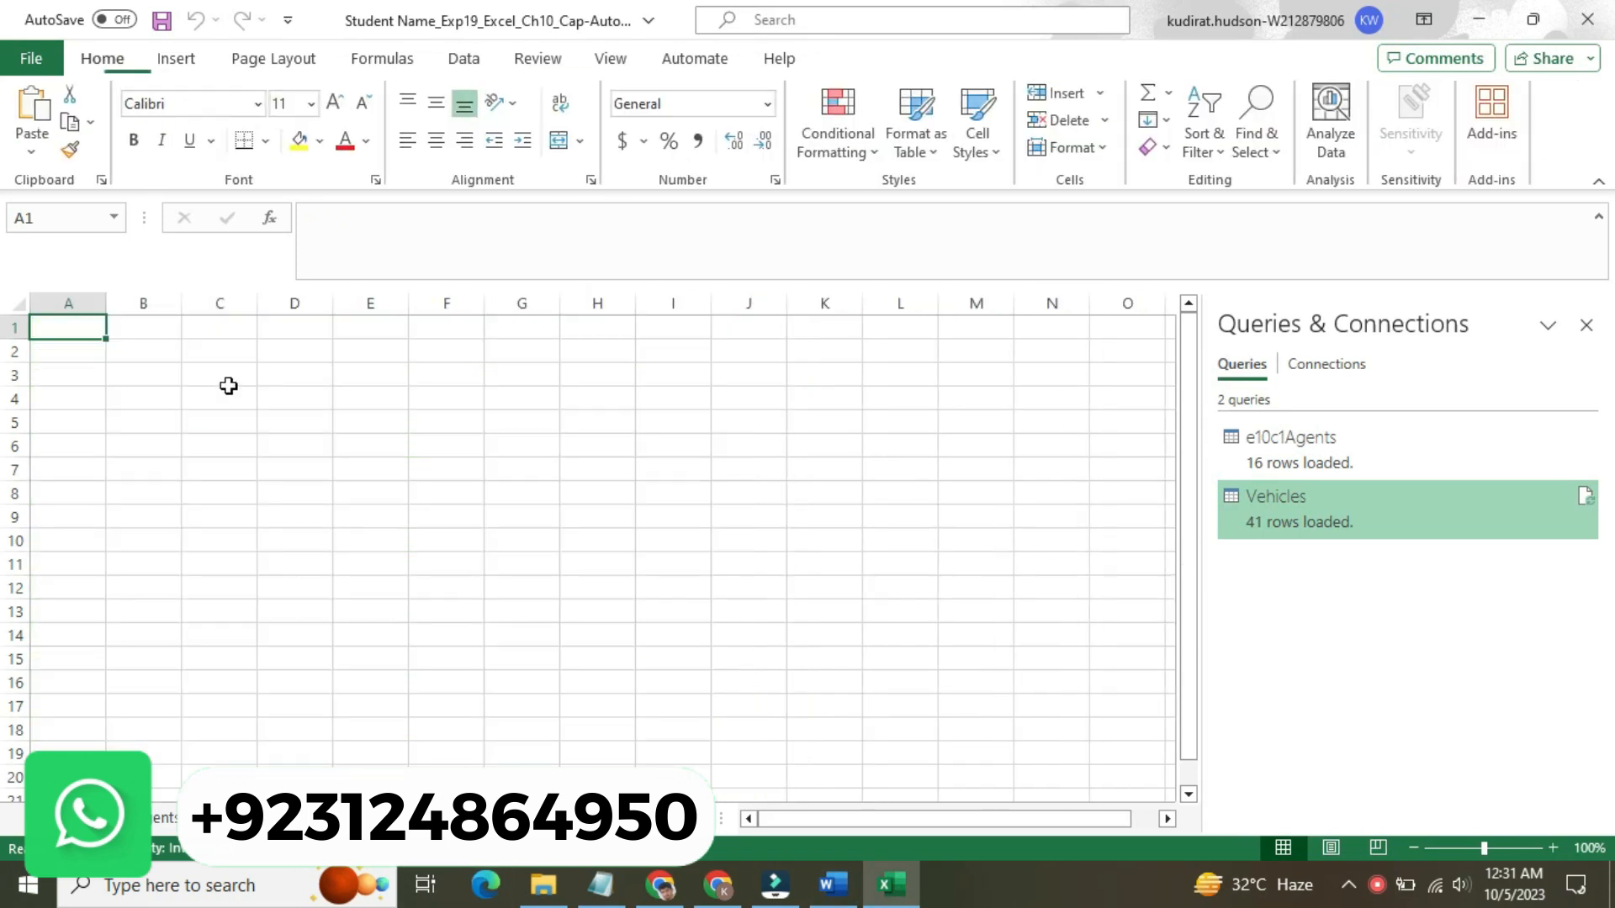
{"action": "left_click", "coordinate": [202, 61]}
{"action": "left_click", "coordinate": [288, 60]}
{"action": "left_click", "coordinate": [380, 60]}
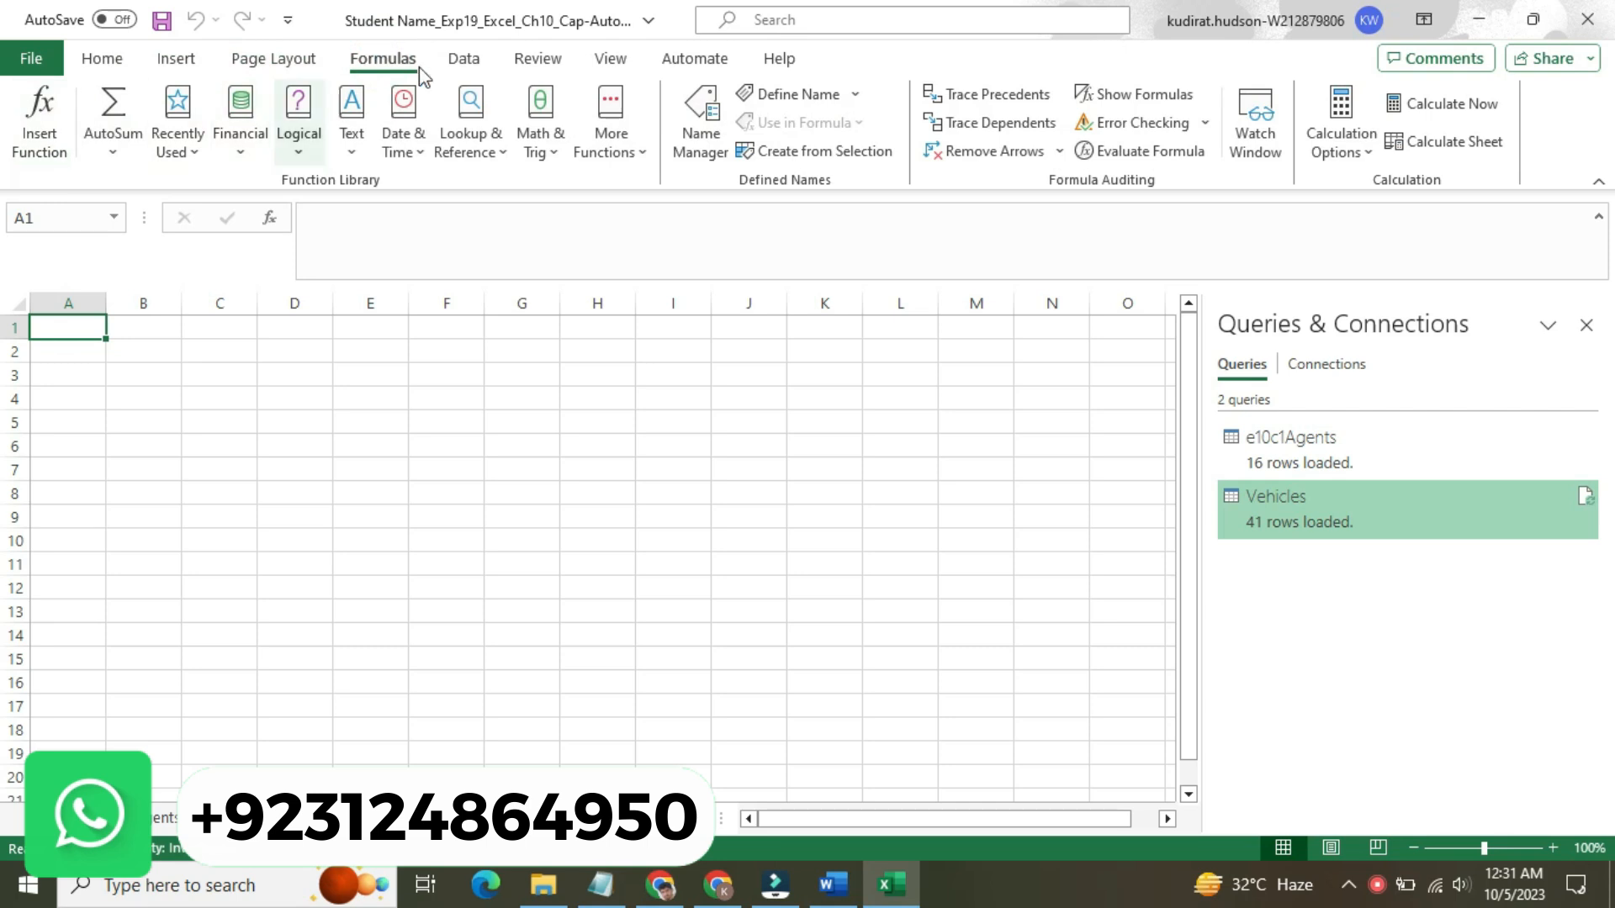
{"action": "left_click", "coordinate": [464, 58]}
{"action": "left_click", "coordinate": [37, 145]}
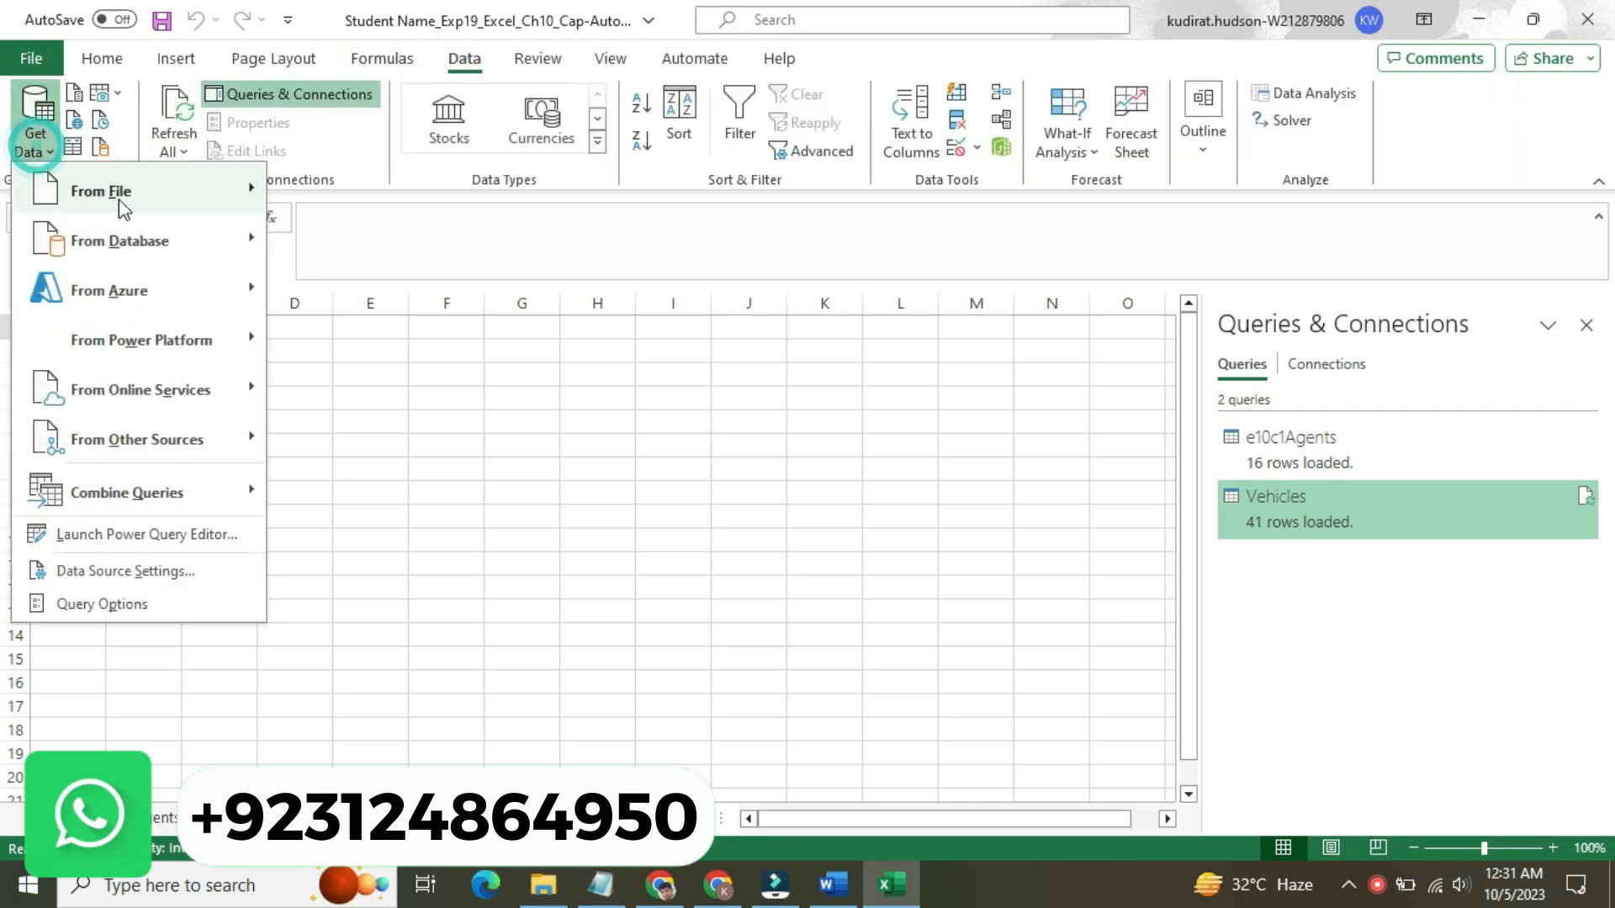
{"action": "left_click", "coordinate": [366, 187]}
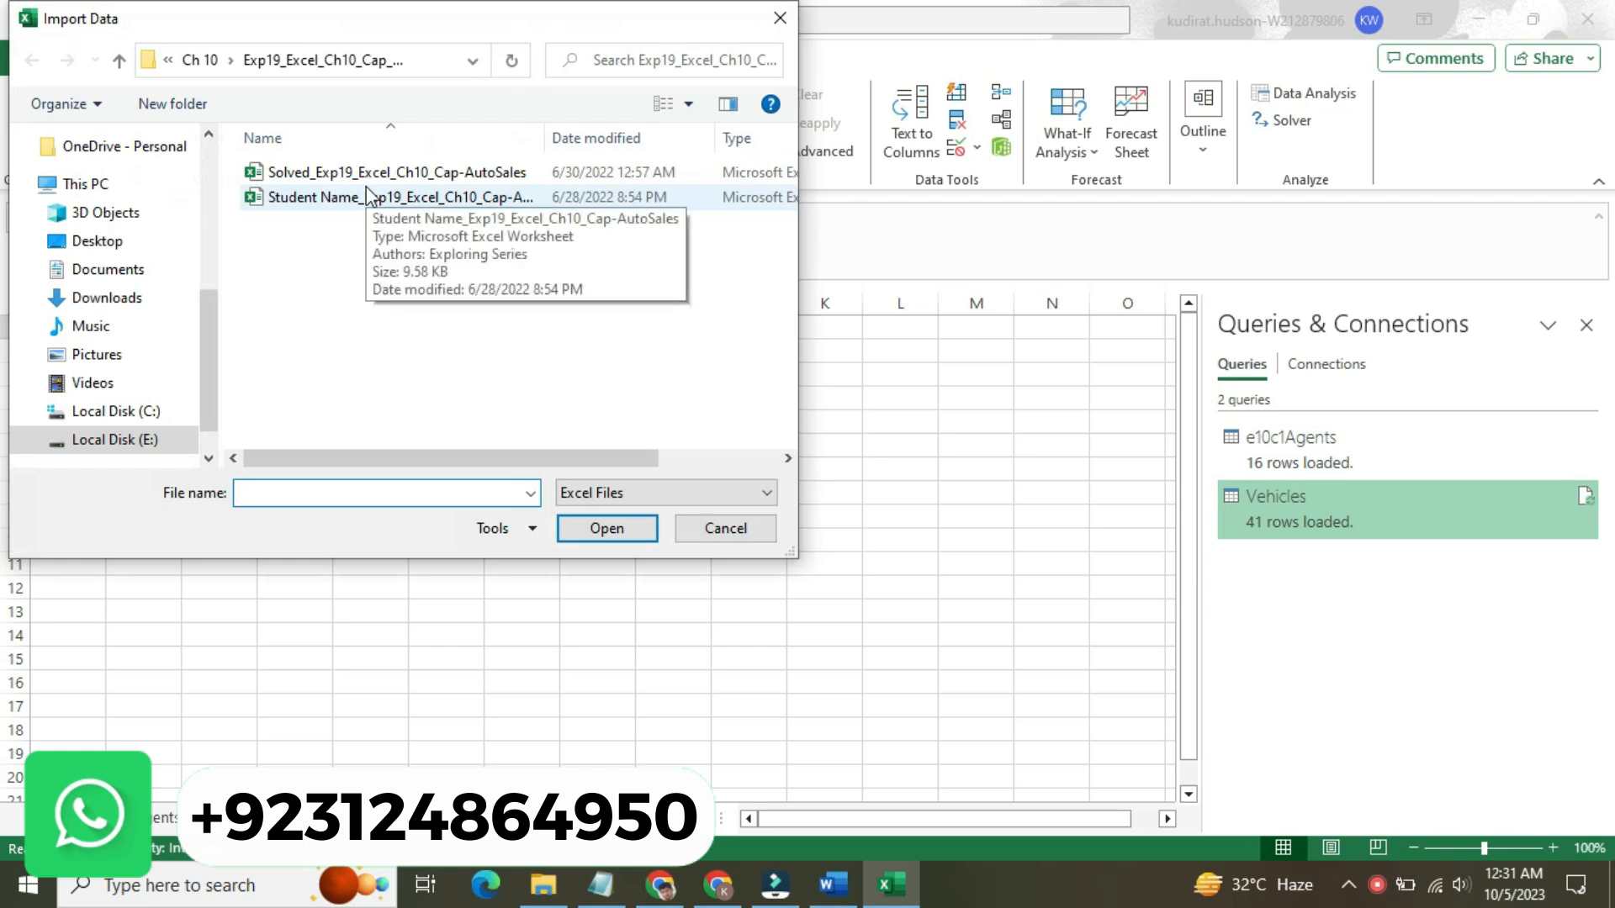
- Show all file types, load the e10c1Customer_Leads text file into the workbook, and open its query in the Power Query Editor
{"action": "left_click", "coordinate": [765, 494]}
{"action": "left_click", "coordinate": [754, 533]}
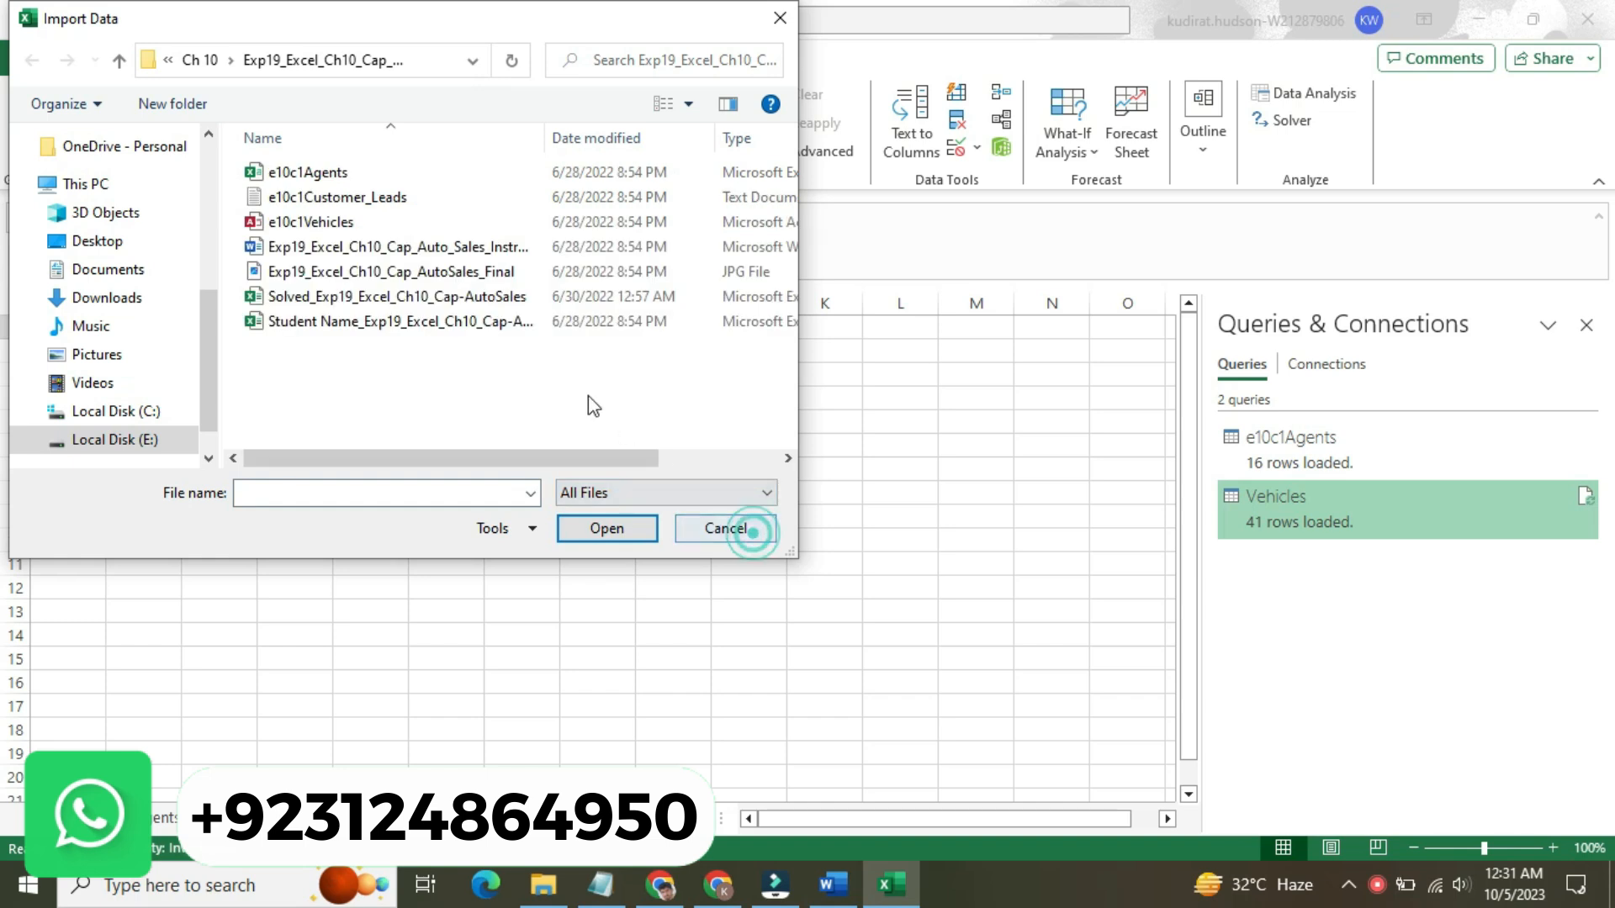
{"action": "double_click", "coordinate": [416, 195]}
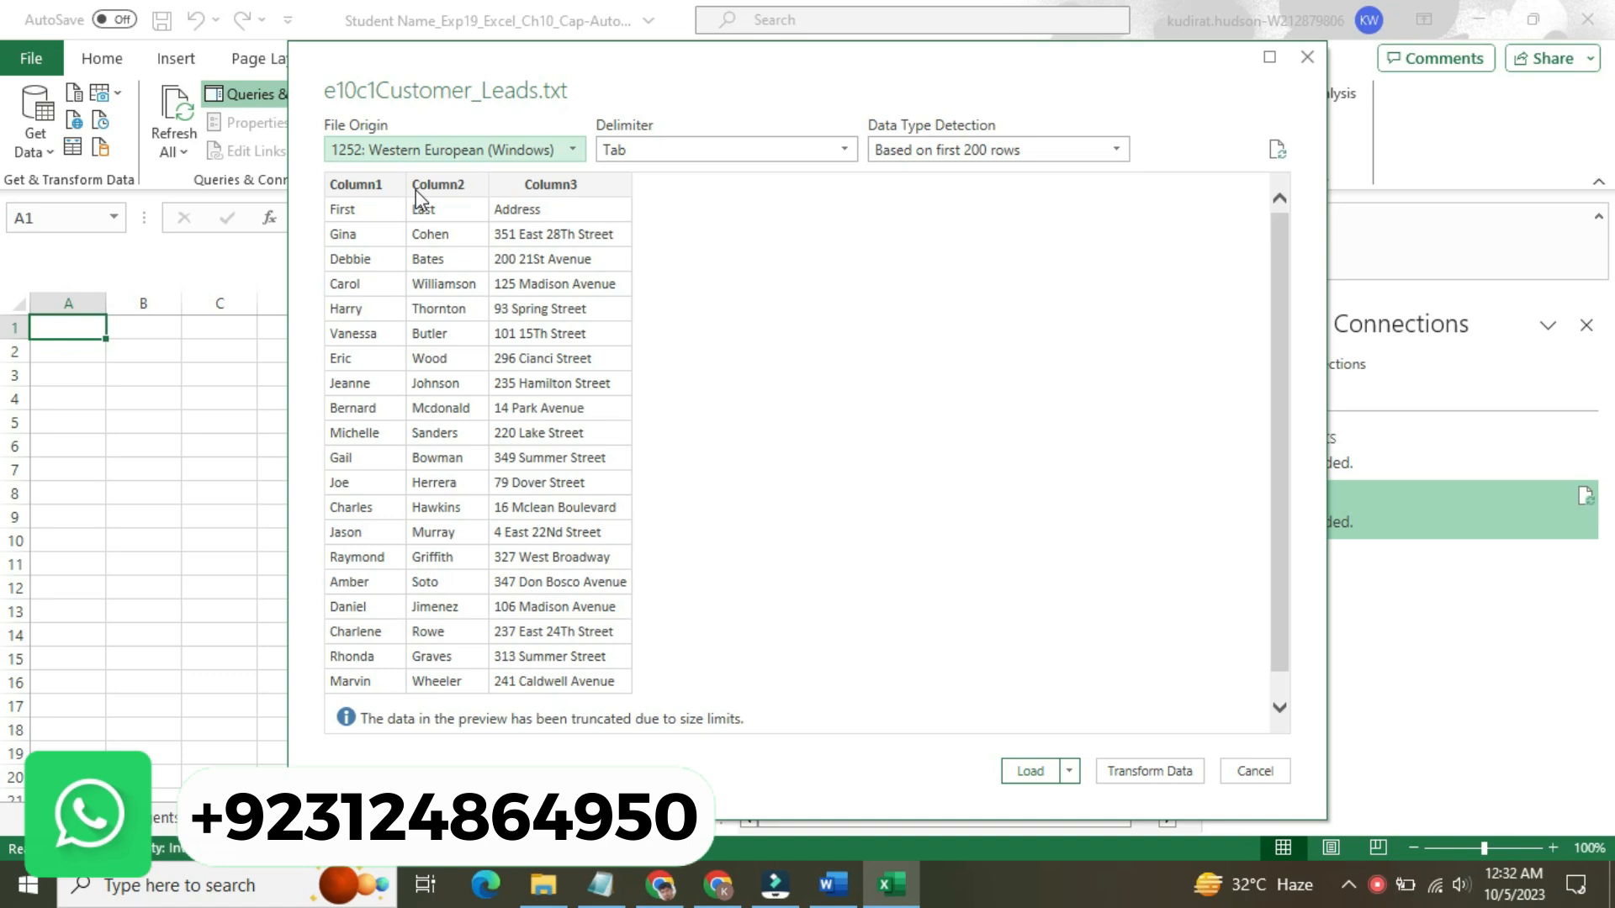
{"action": "left_click", "coordinate": [1048, 771]}
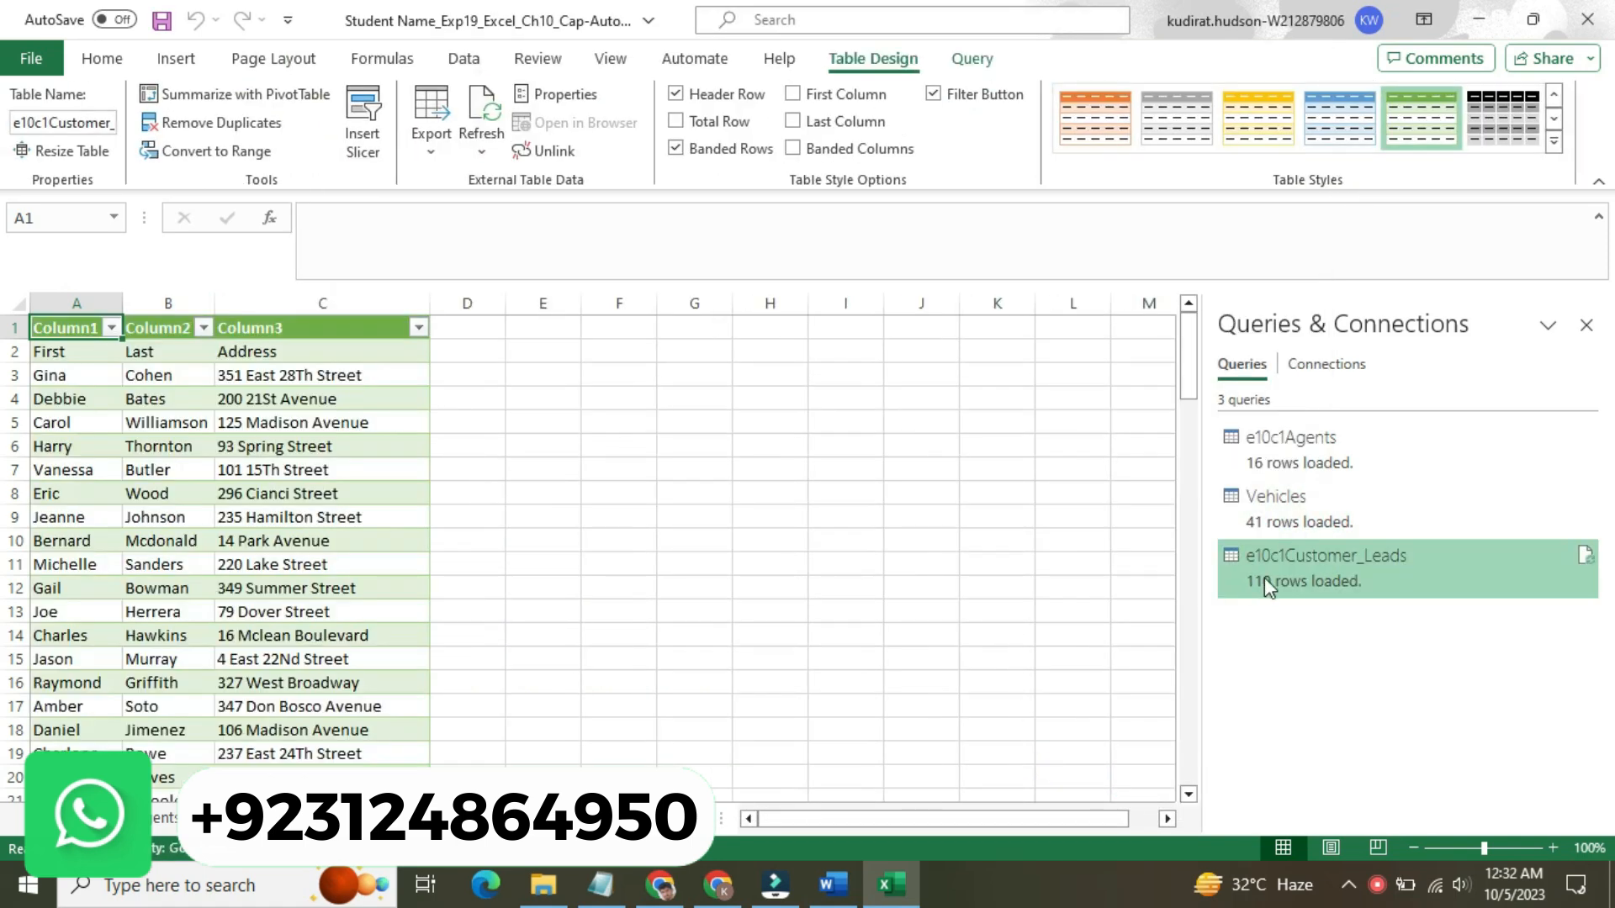
{"action": "double_click", "coordinate": [1324, 548]}
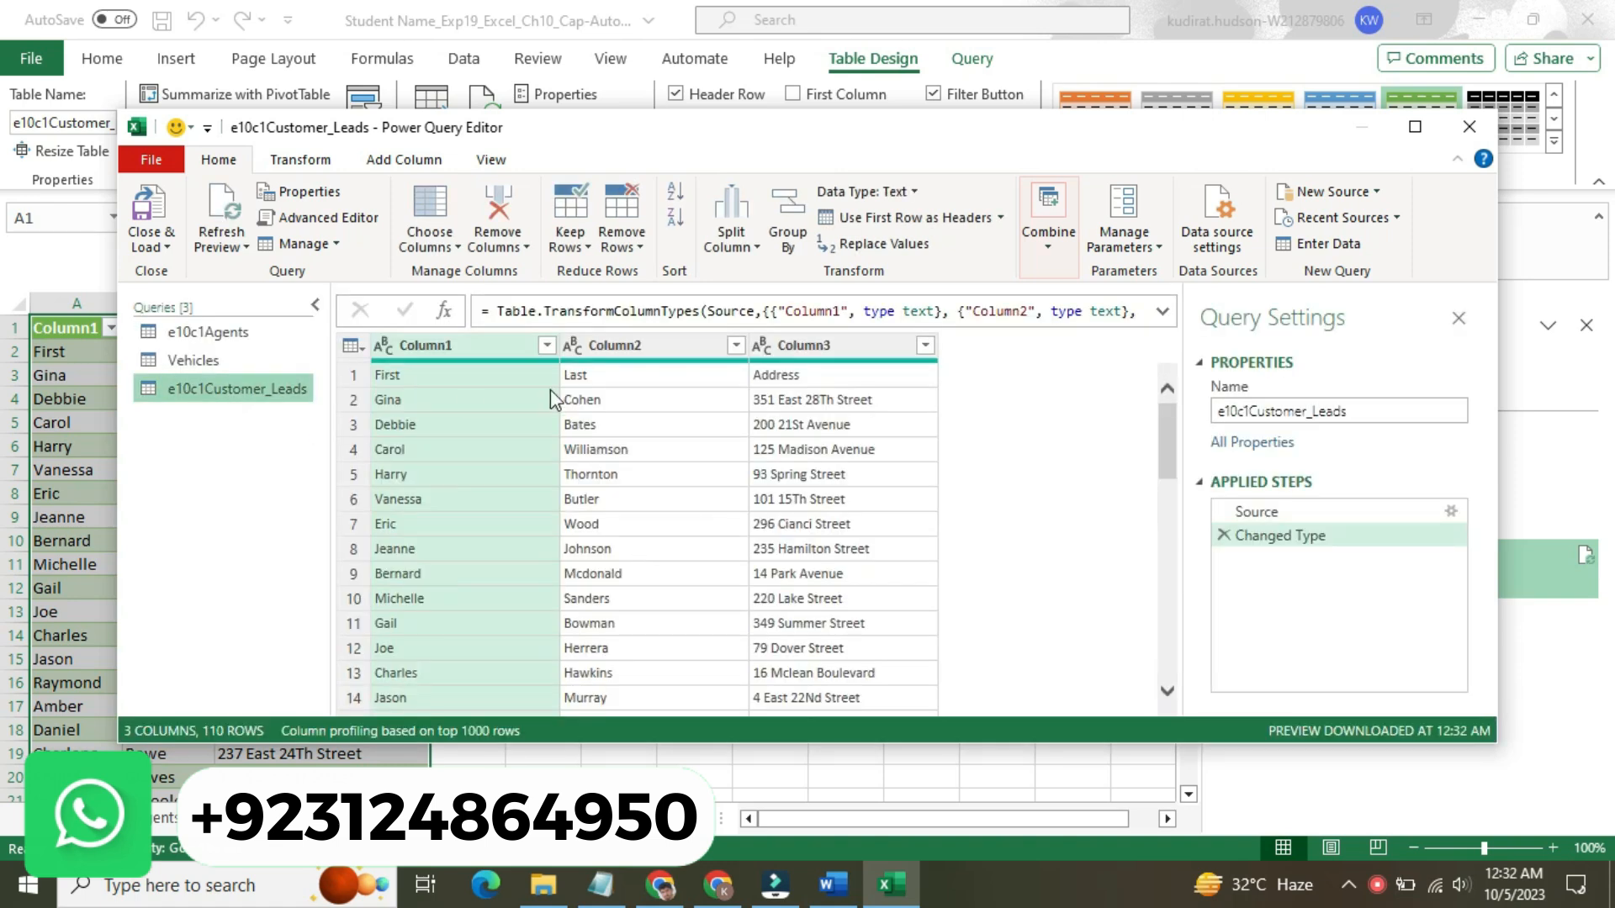
- Examine the e10c1Customer_Leads query's table, row and column commands for using the first row as headers, and recheck step 6 in the Word instructions
{"action": "left_click", "coordinate": [360, 345]}
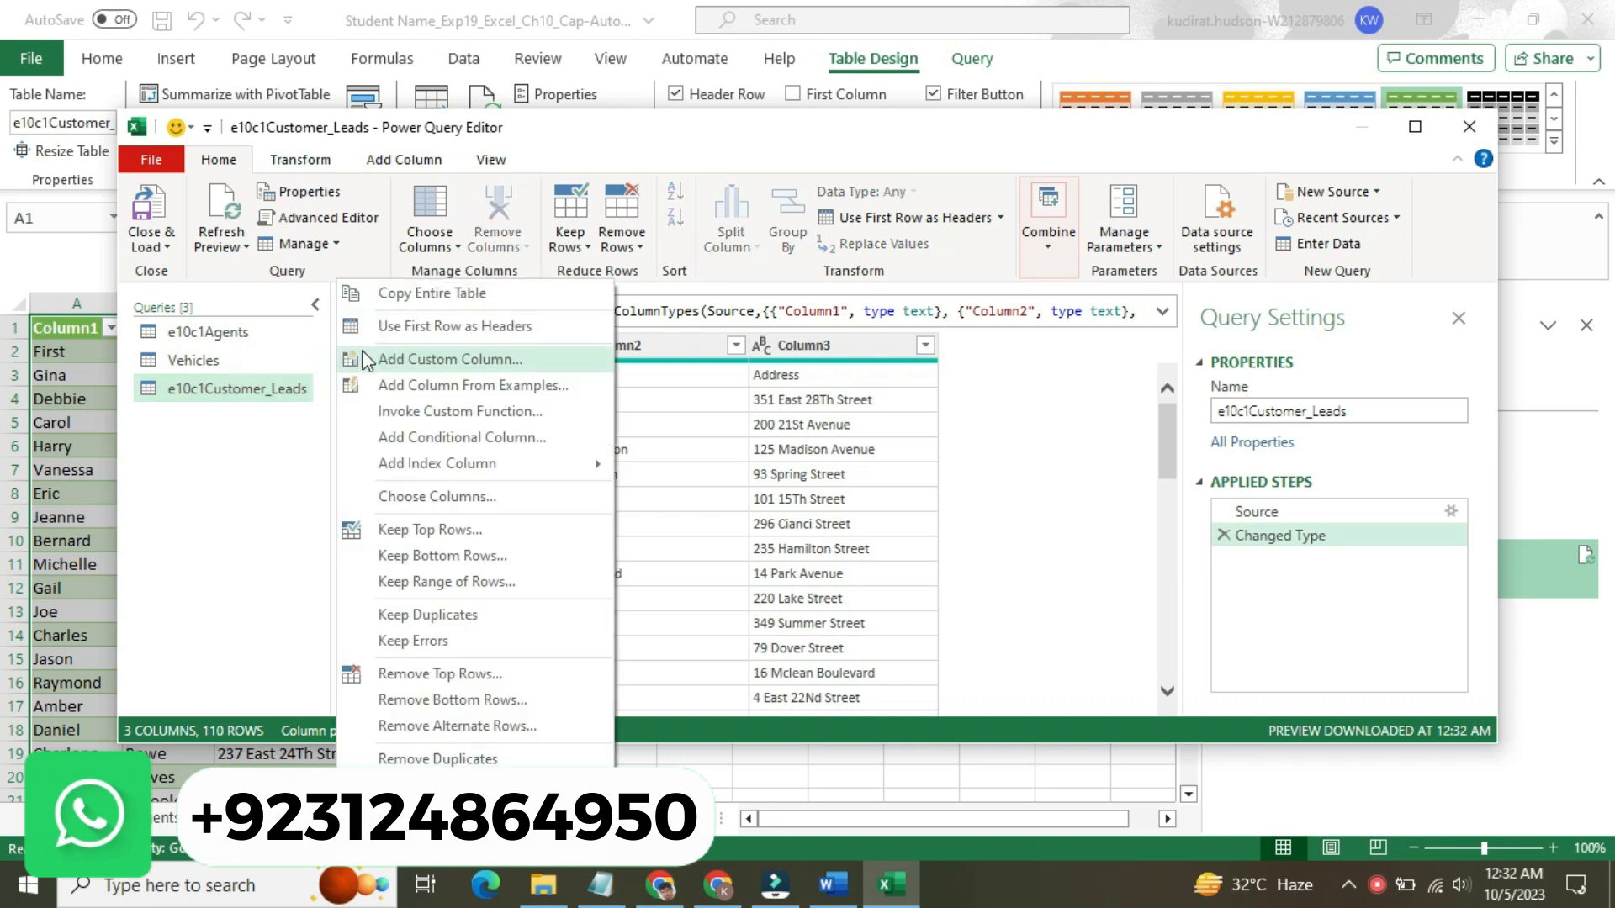
{"action": "left_click", "coordinate": [699, 386]}
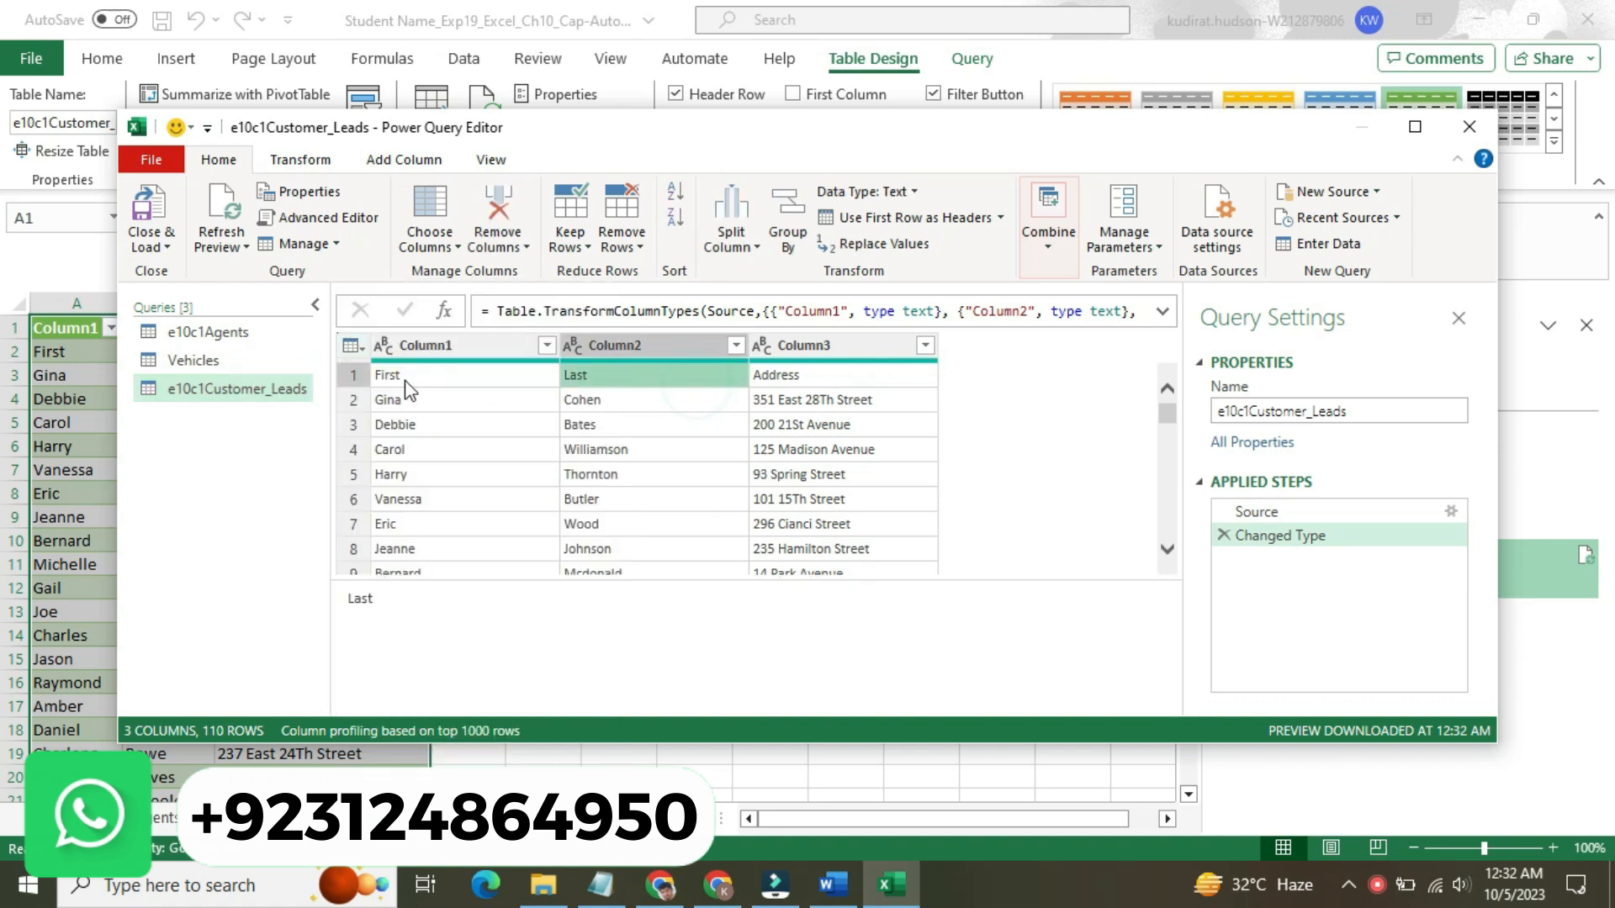
{"action": "left_click", "coordinate": [353, 375]}
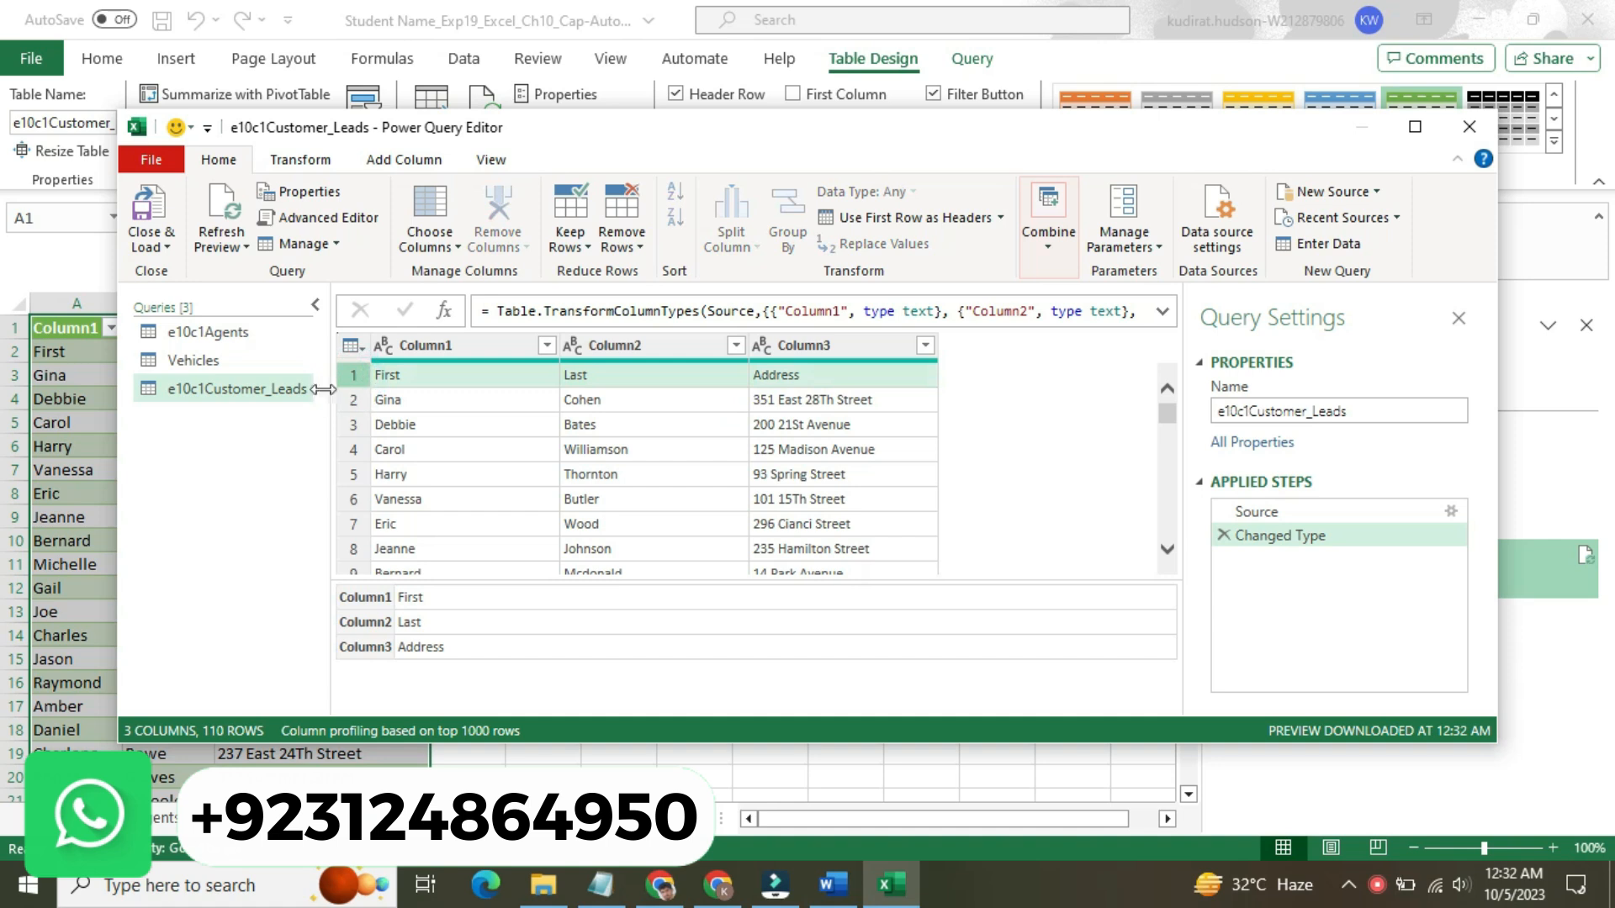
{"action": "left_click", "coordinate": [260, 400]}
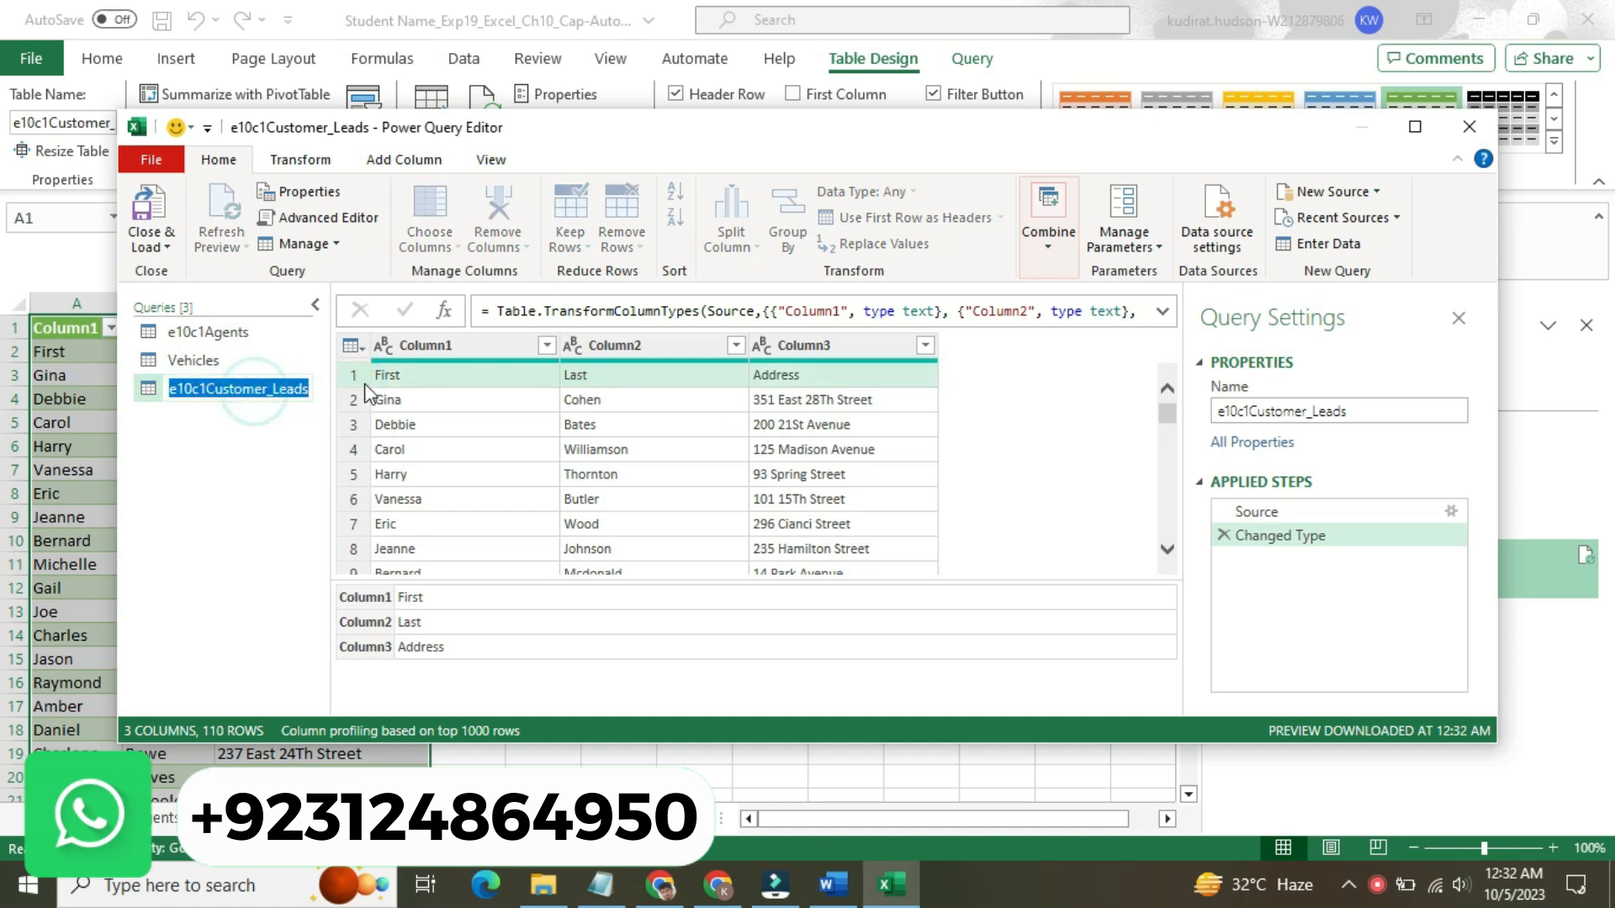
{"action": "left_click", "coordinate": [278, 454]}
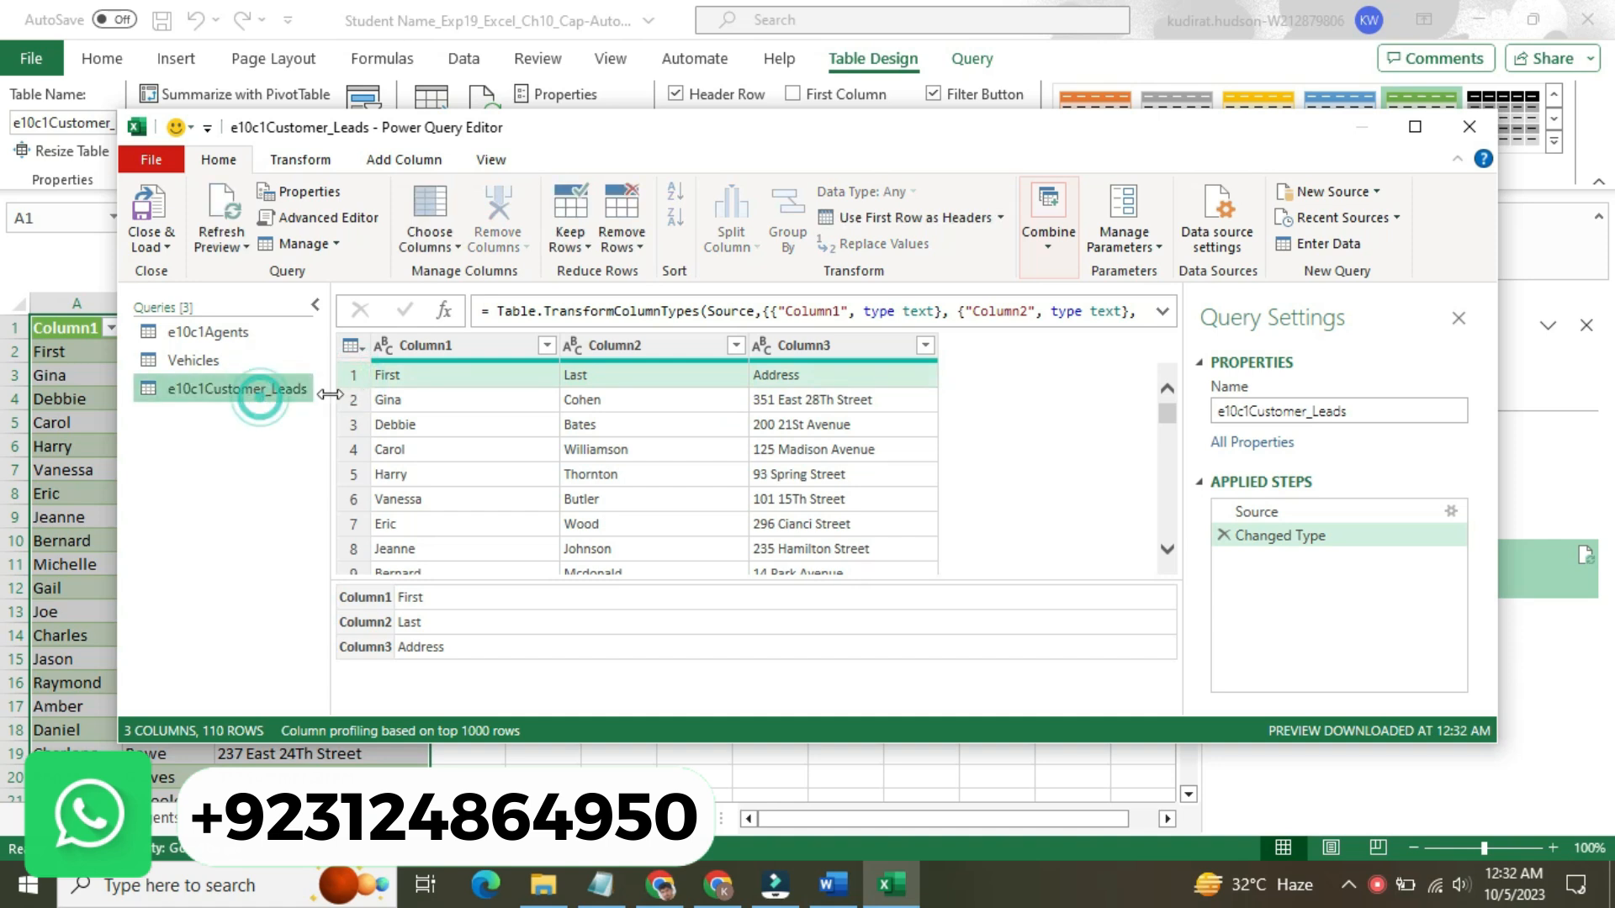
{"action": "left_click", "coordinate": [609, 346]}
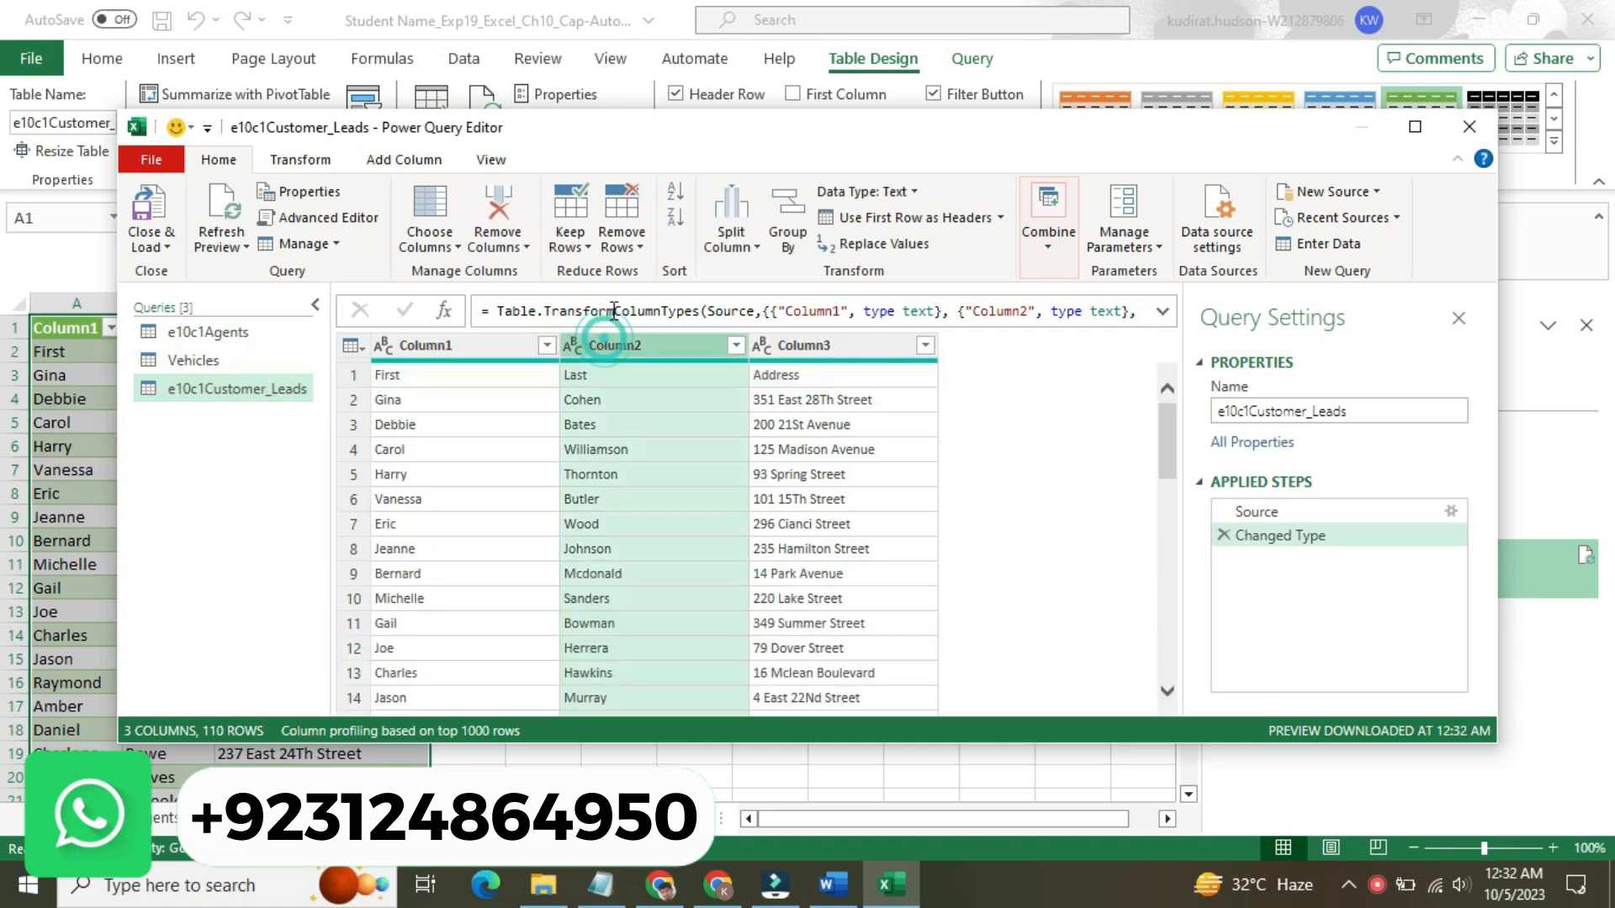
{"action": "left_click", "coordinate": [626, 249]}
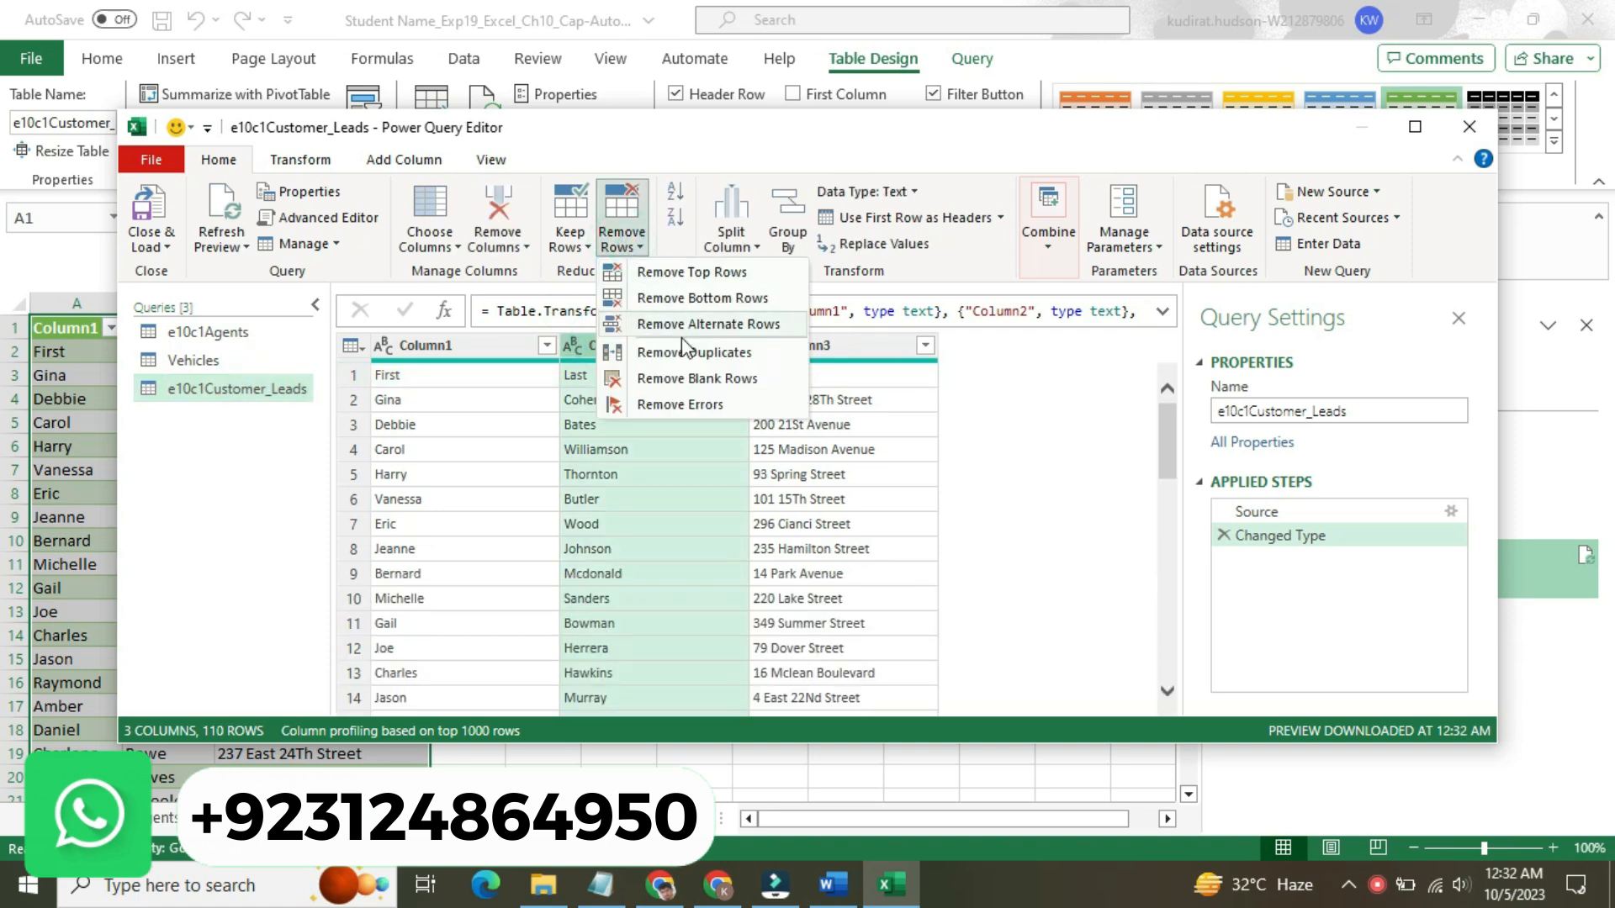
{"action": "left_click", "coordinate": [624, 244]}
{"action": "left_click", "coordinate": [727, 248]}
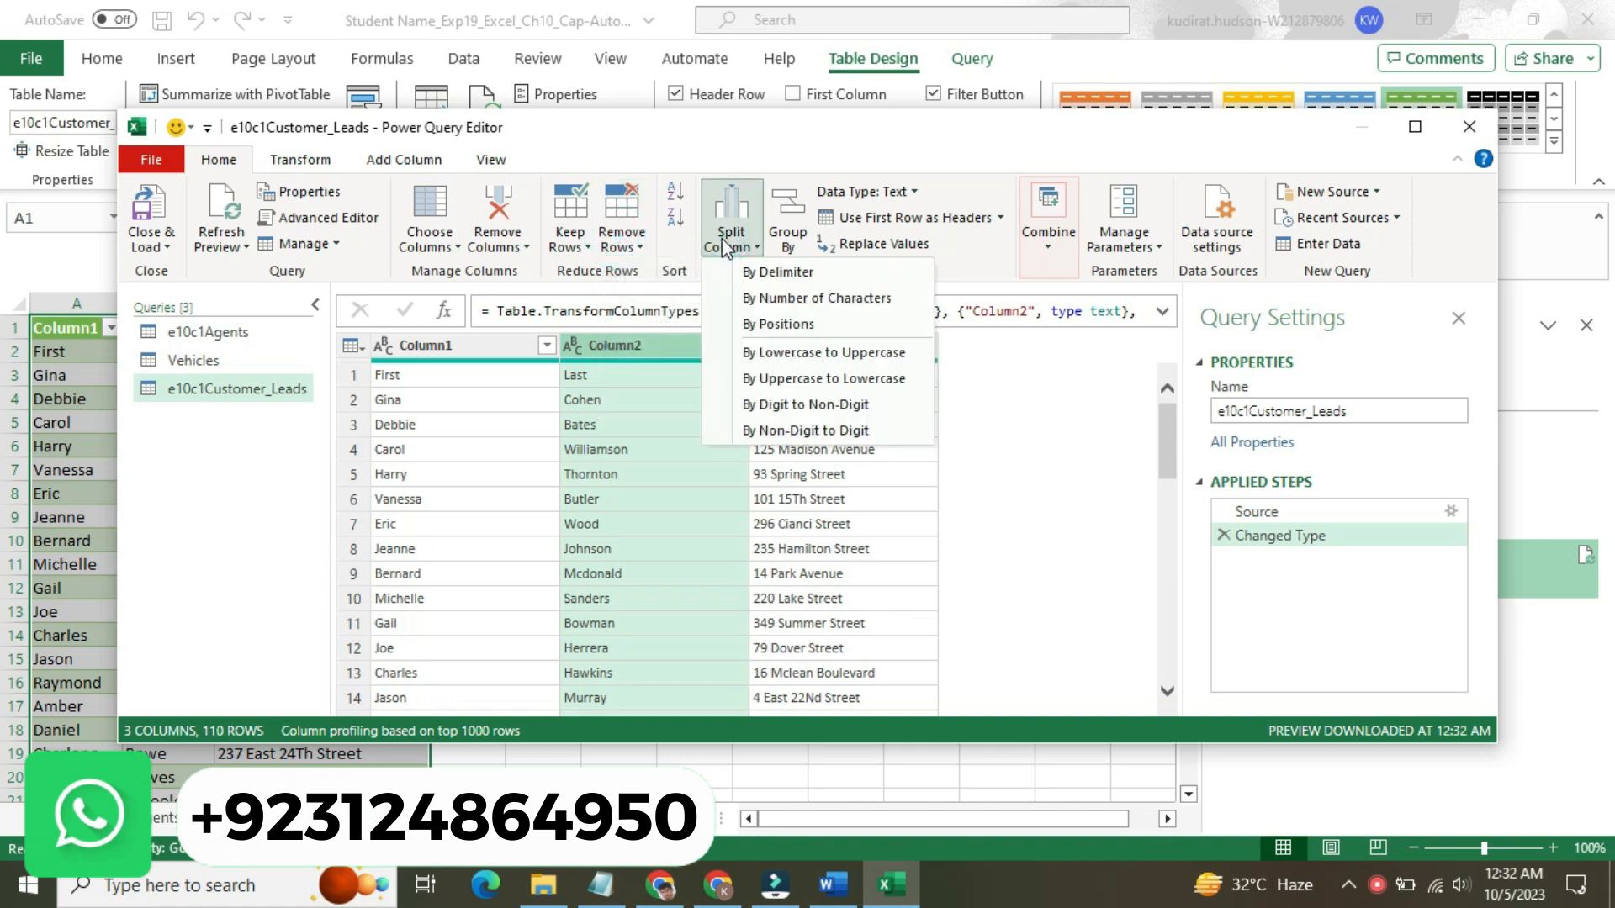
{"action": "left_click", "coordinate": [725, 242]}
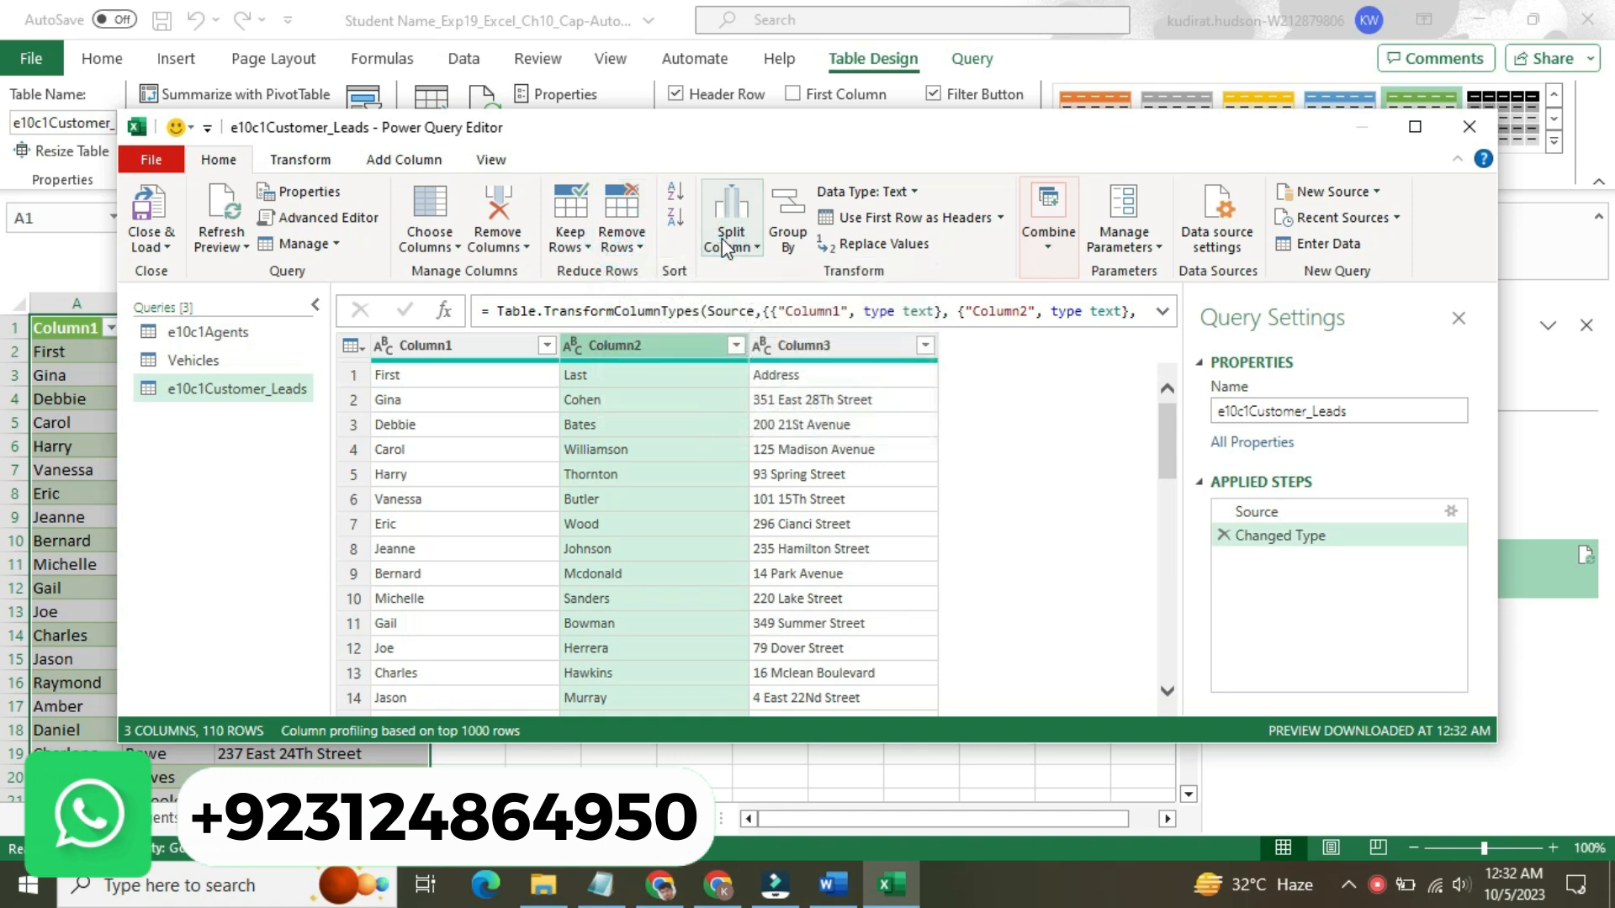
{"action": "left_click", "coordinate": [333, 246]}
{"action": "left_click", "coordinate": [334, 245]}
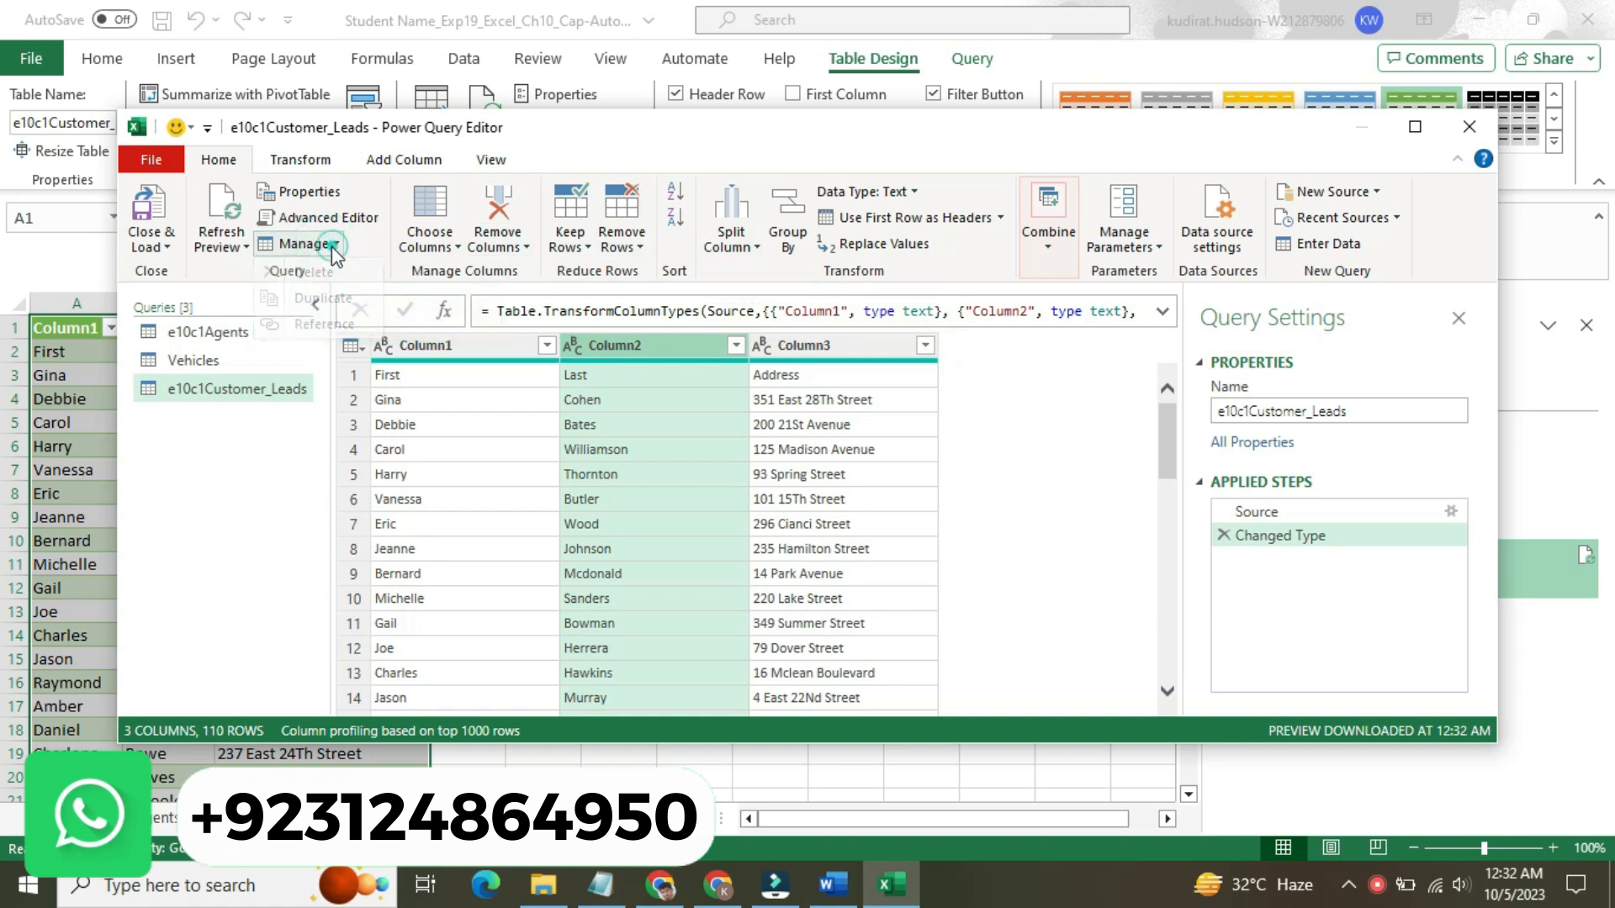
{"action": "left_click", "coordinate": [242, 246]}
{"action": "left_click", "coordinate": [243, 245]}
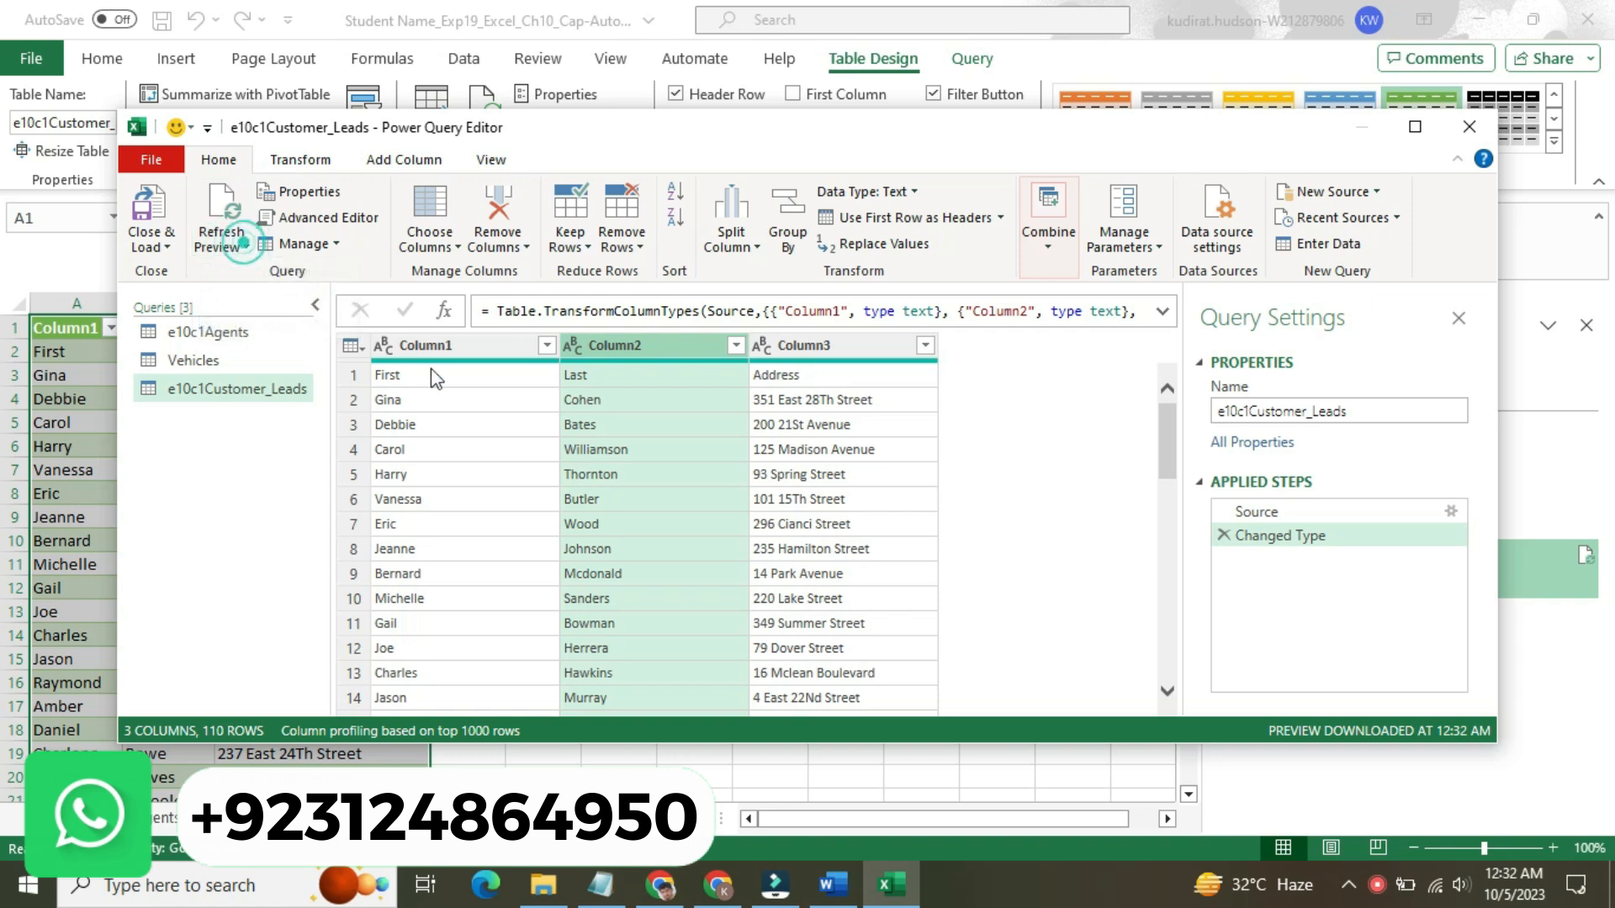
{"action": "left_click", "coordinate": [832, 885]}
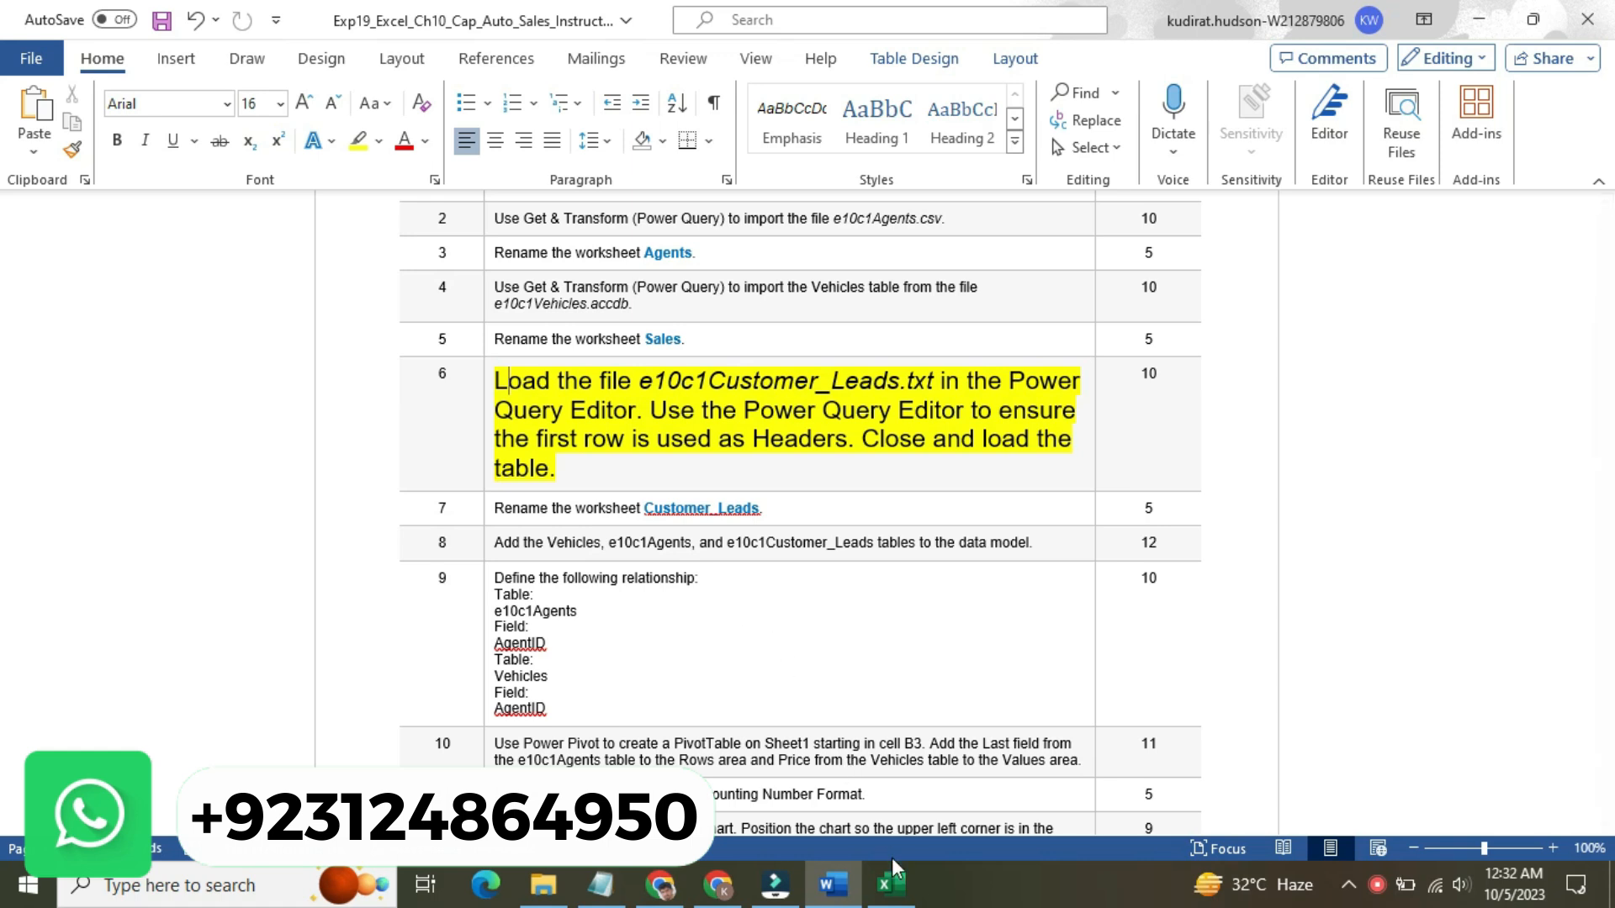
- Switch back to the Power Query Editor and use the first row as headers in the e10c1Customer_Leads query
{"action": "mouse_move", "coordinate": [891, 875]}
{"action": "left_click", "coordinate": [879, 796]}
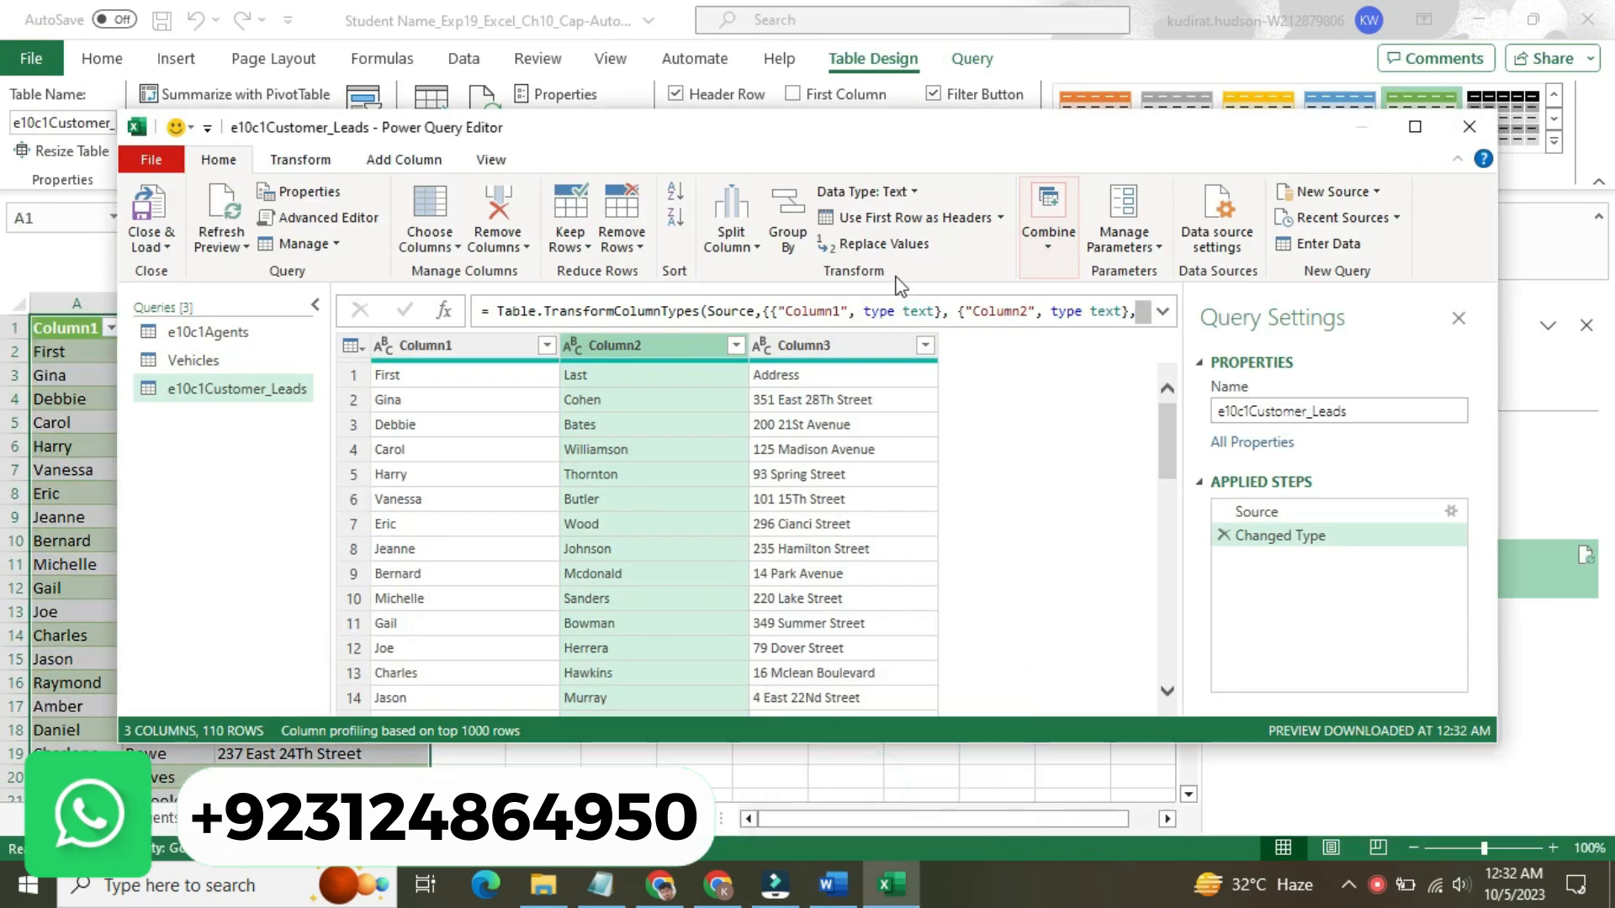
{"action": "left_click", "coordinate": [1000, 217]}
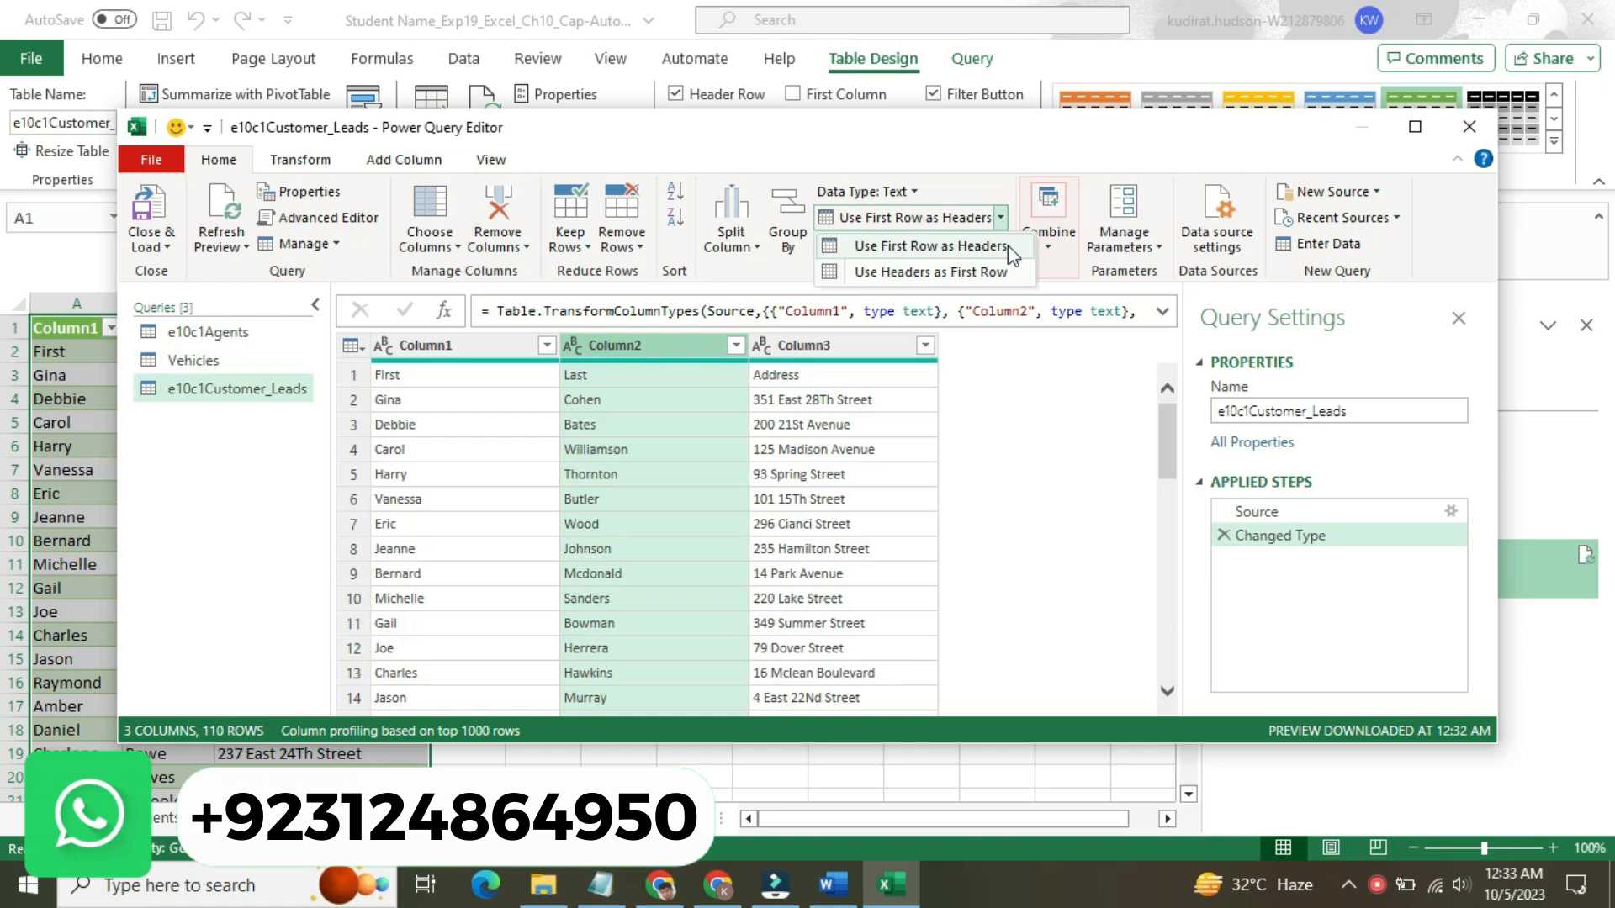
{"action": "left_click", "coordinate": [1008, 245]}
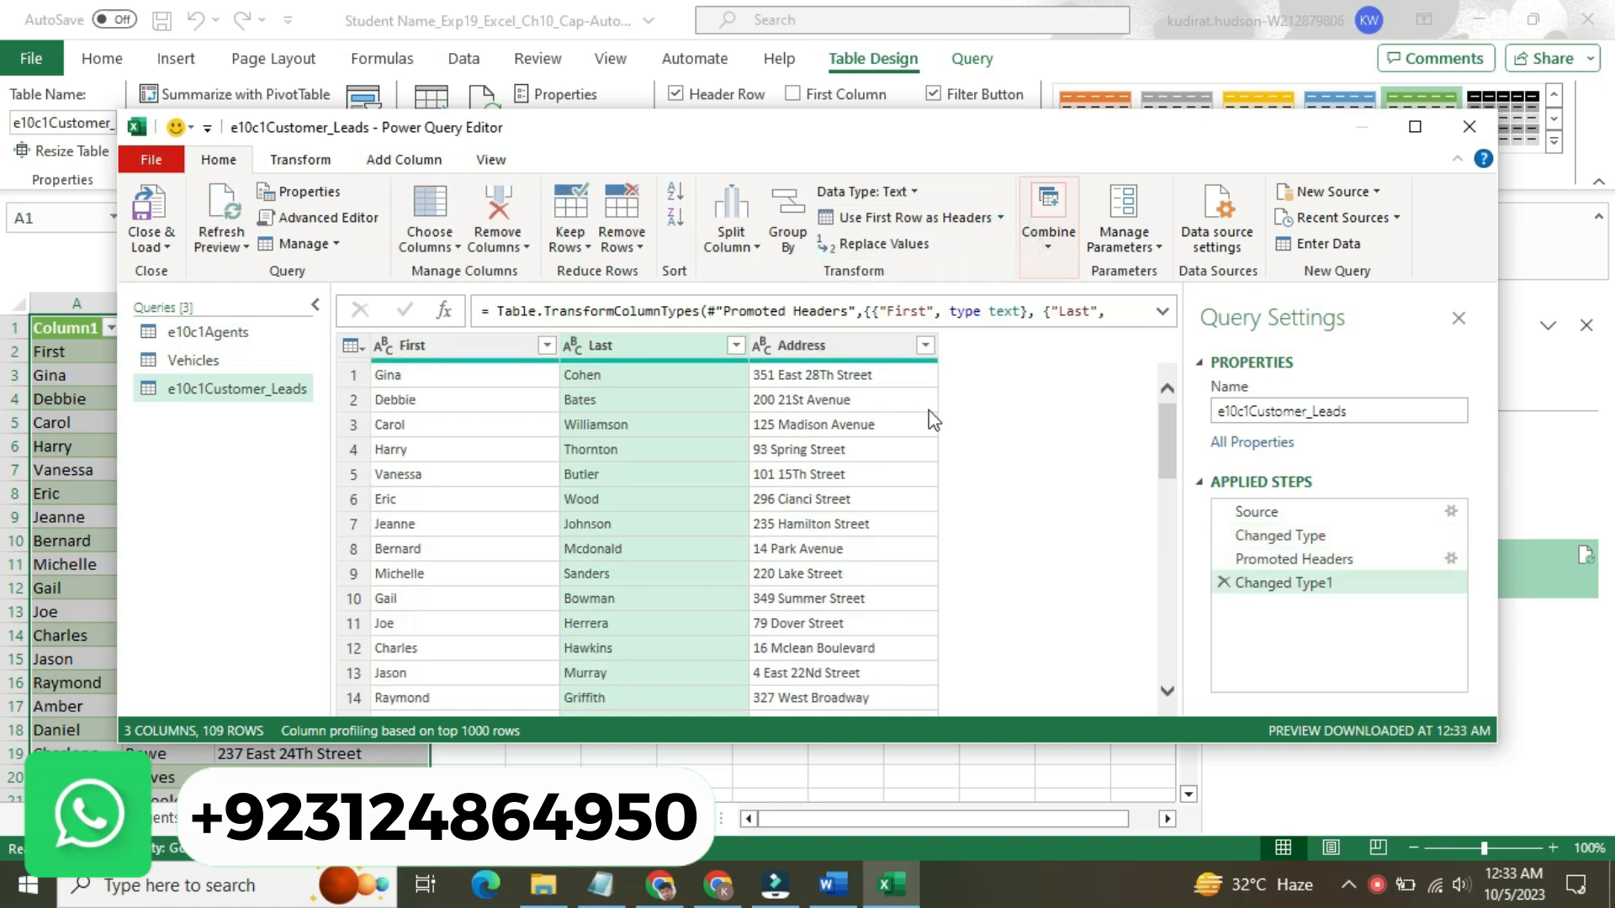
{"action": "left_click", "coordinate": [814, 423]}
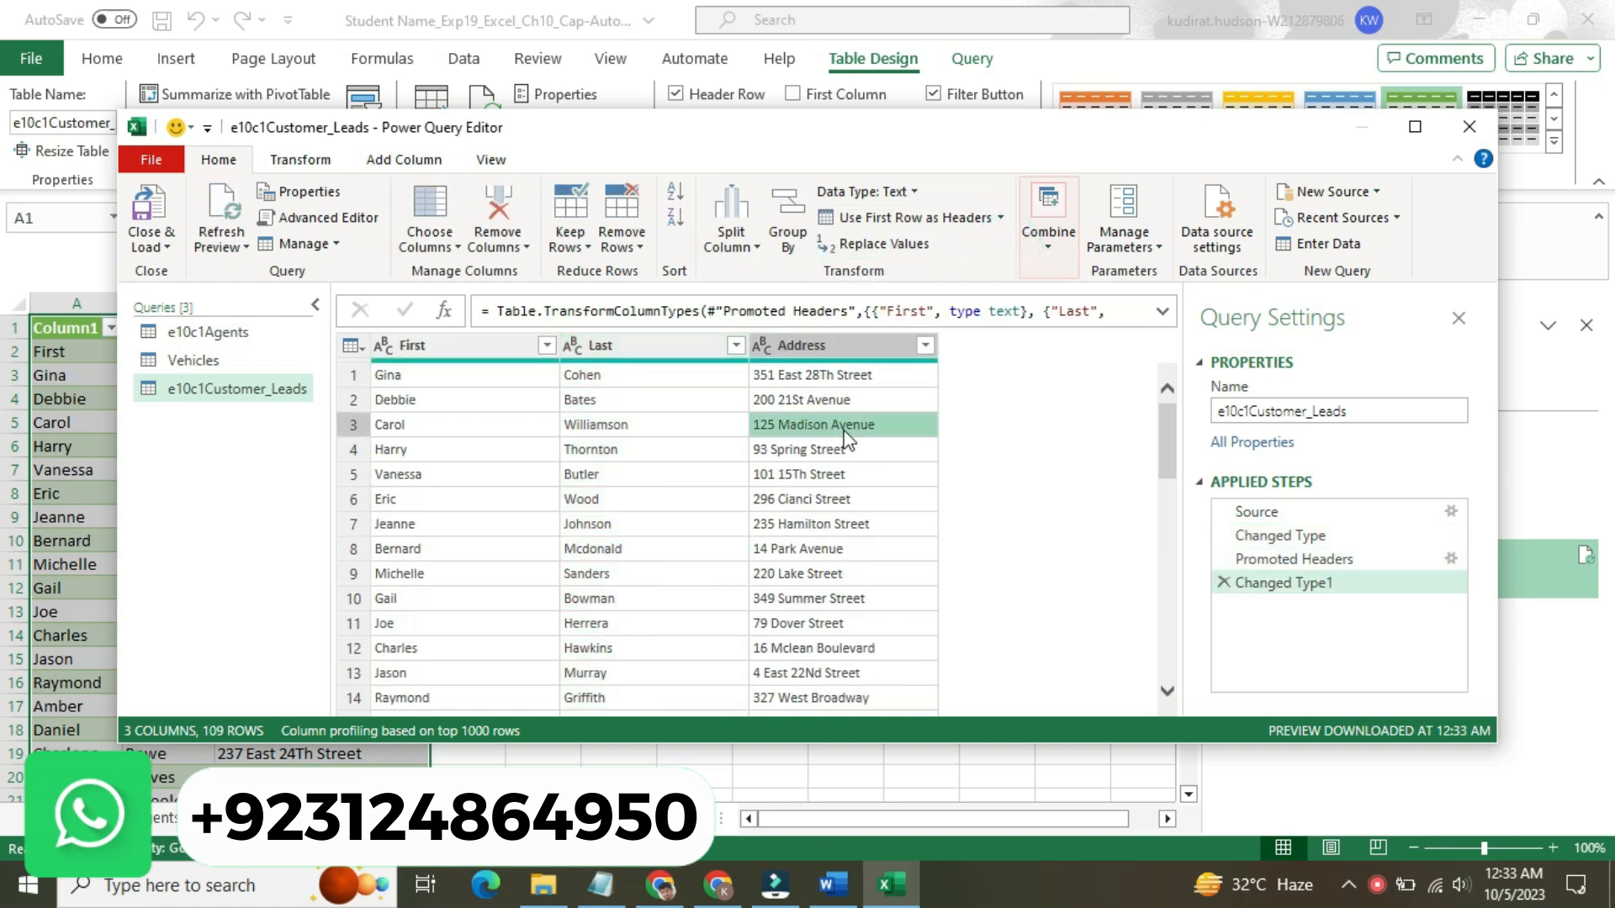
{"action": "left_click", "coordinate": [653, 465]}
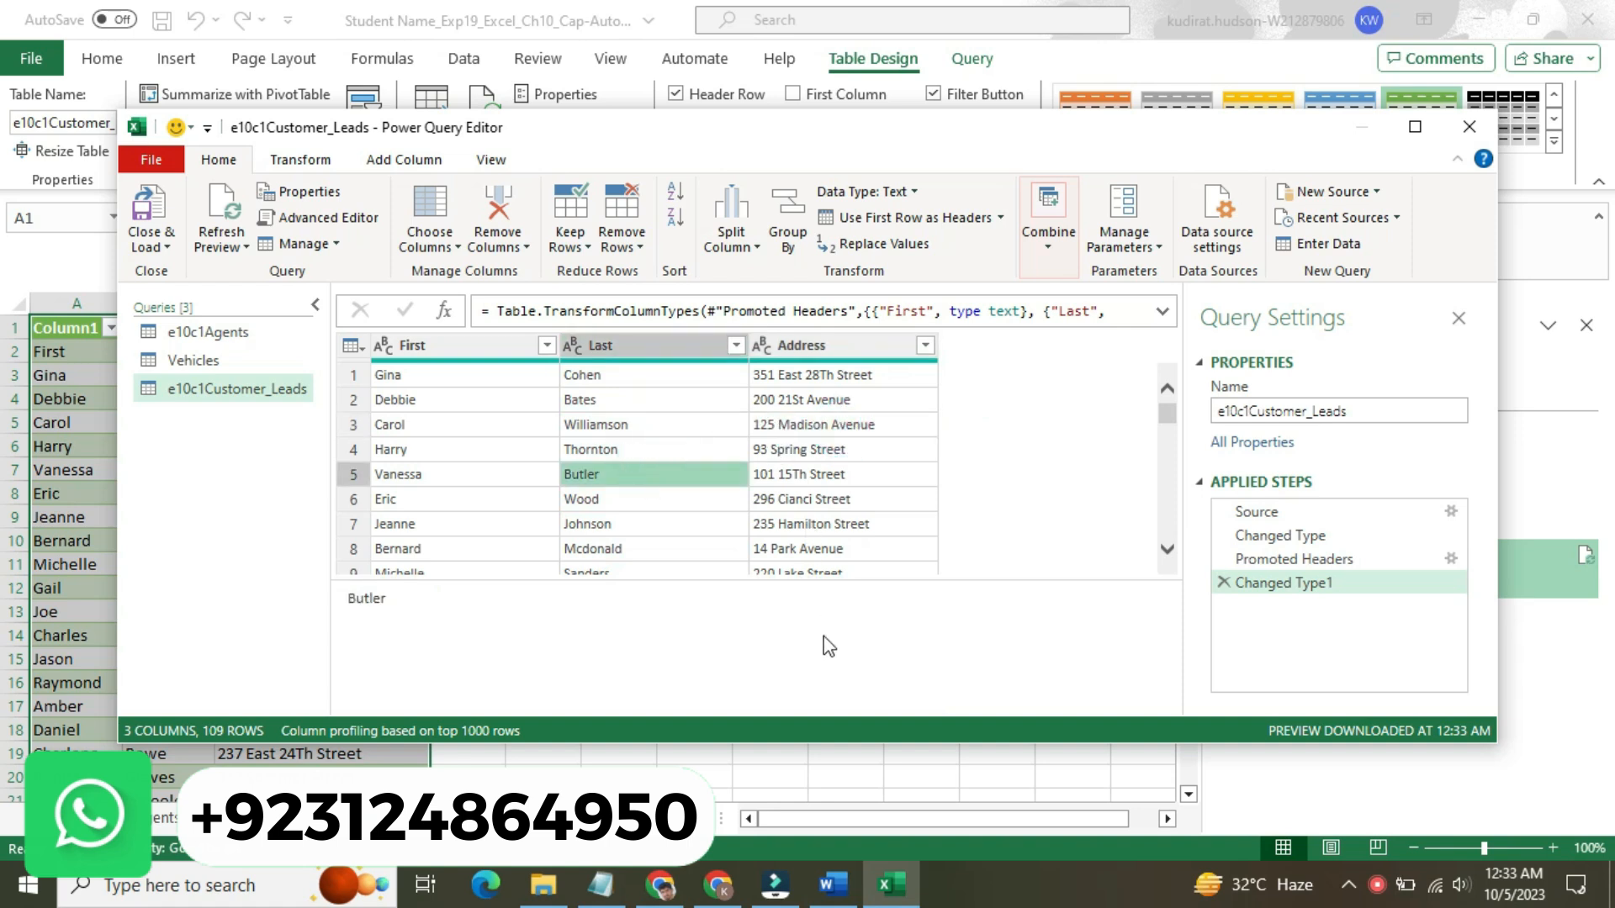
- Recheck step 6 in the Word instructions, then close the Power Query Editor and load the e10c1Customer_Leads query into the worksheet
{"action": "left_click", "coordinate": [834, 883]}
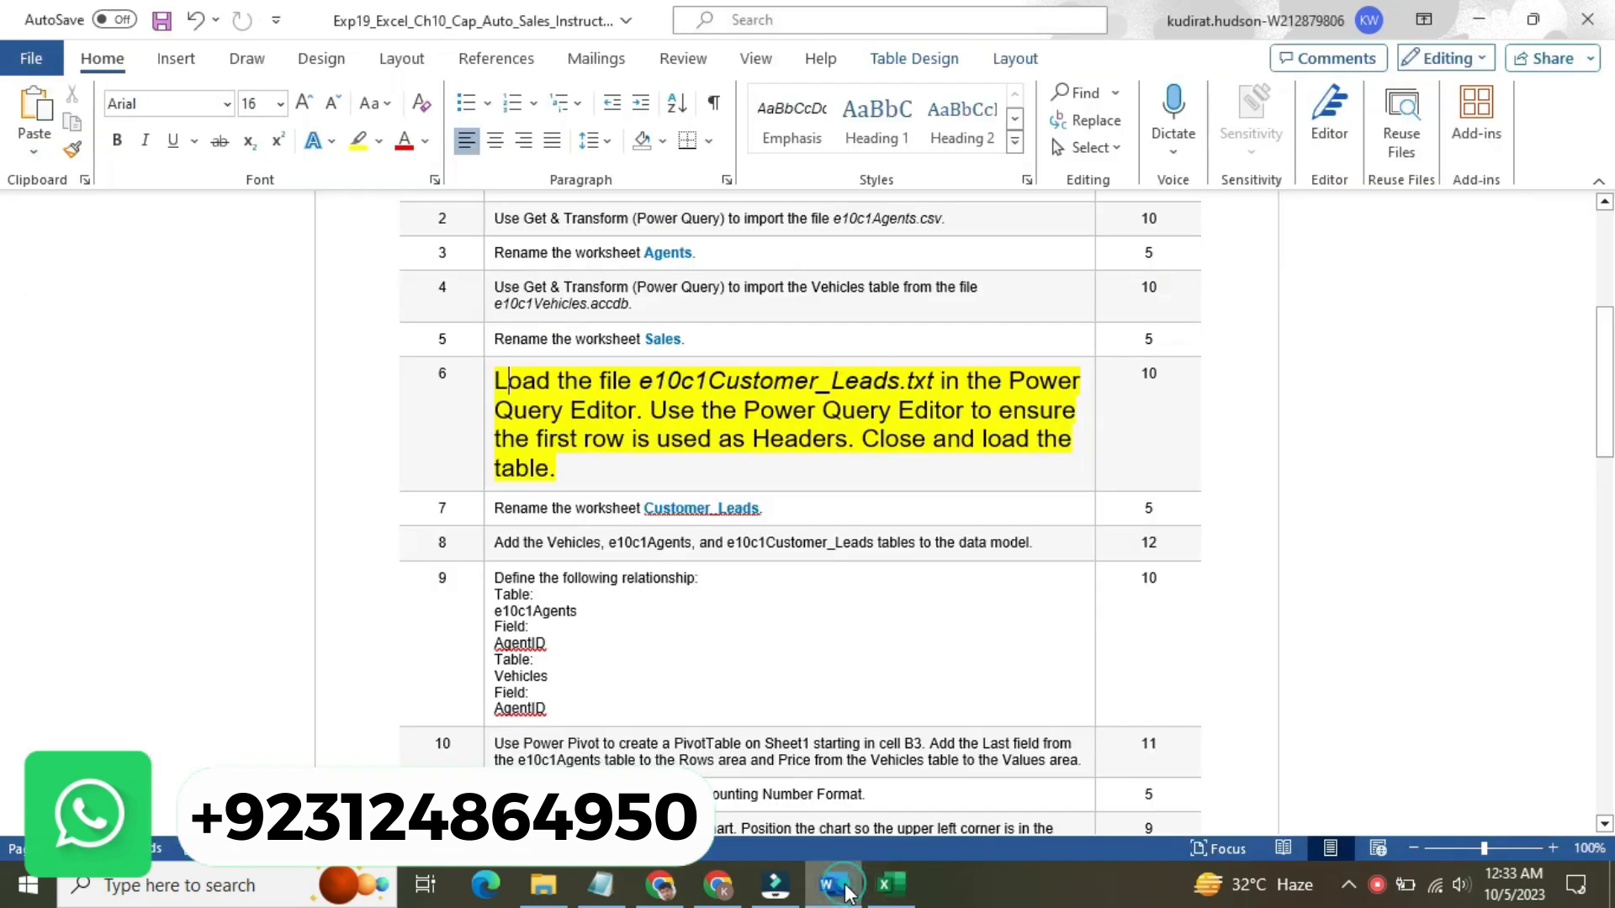
{"action": "mouse_move", "coordinate": [884, 889]}
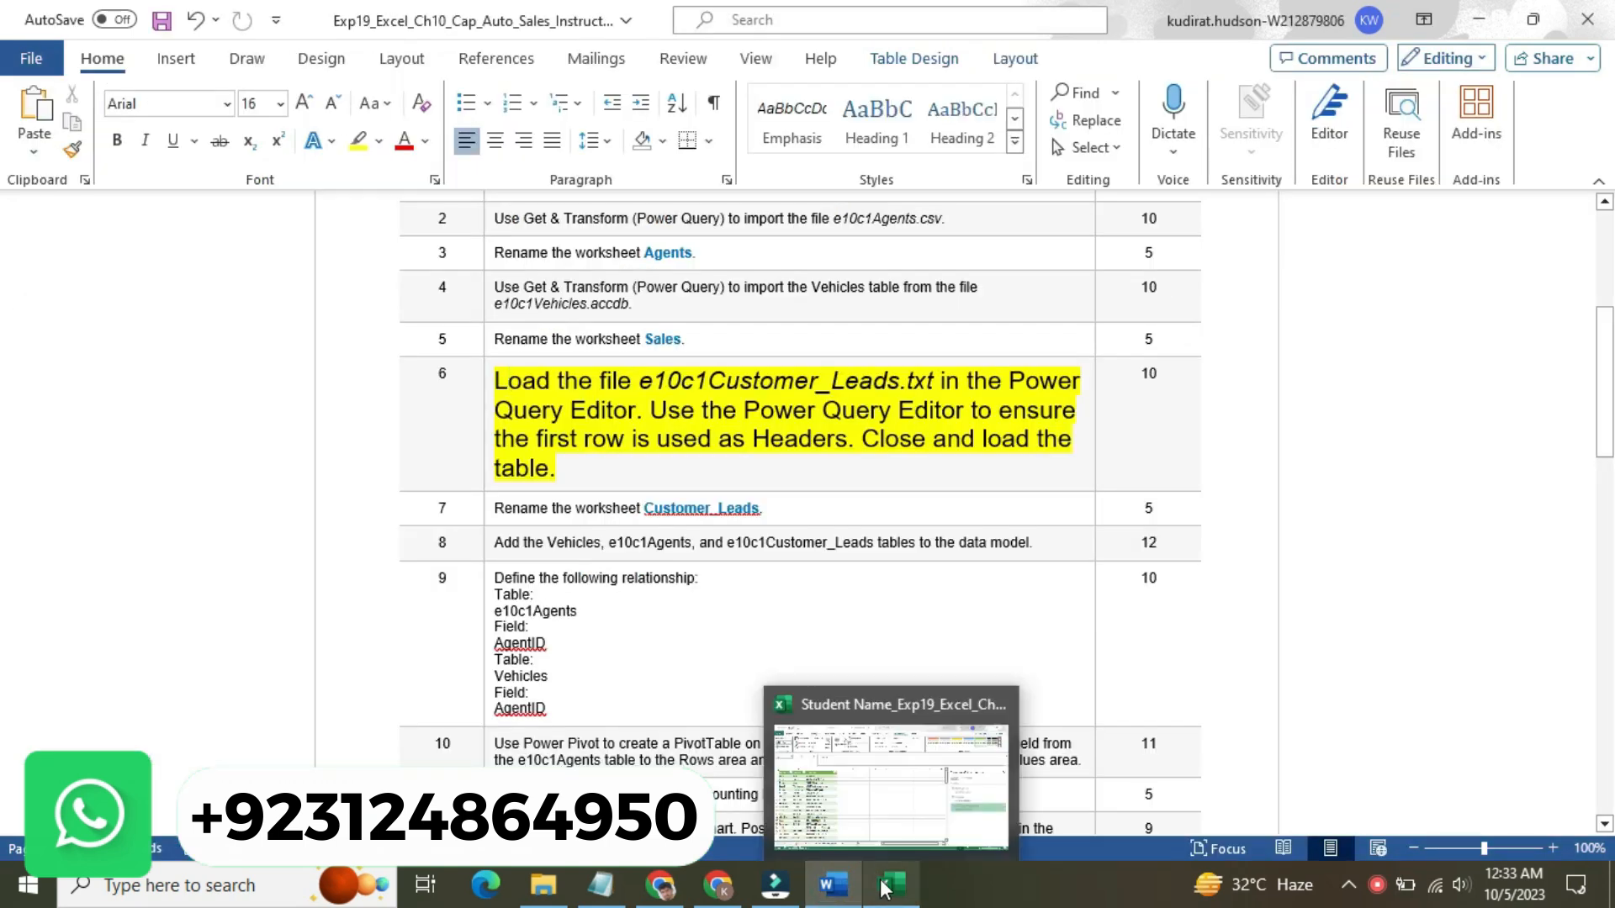
{"action": "left_click", "coordinate": [883, 889]}
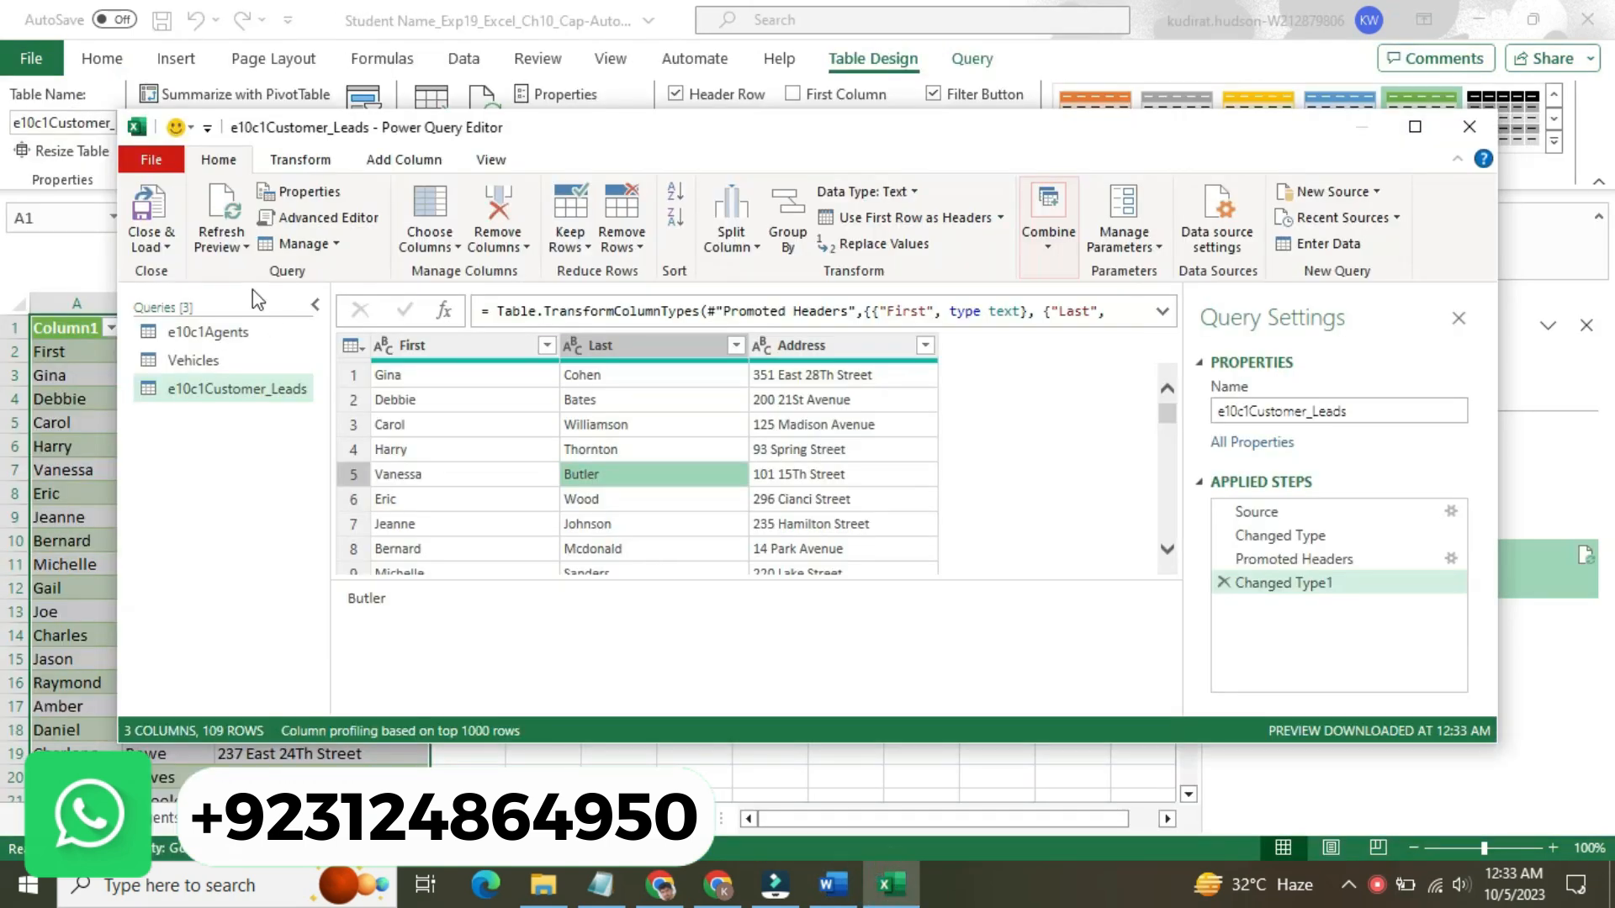
{"action": "left_click", "coordinate": [165, 240]}
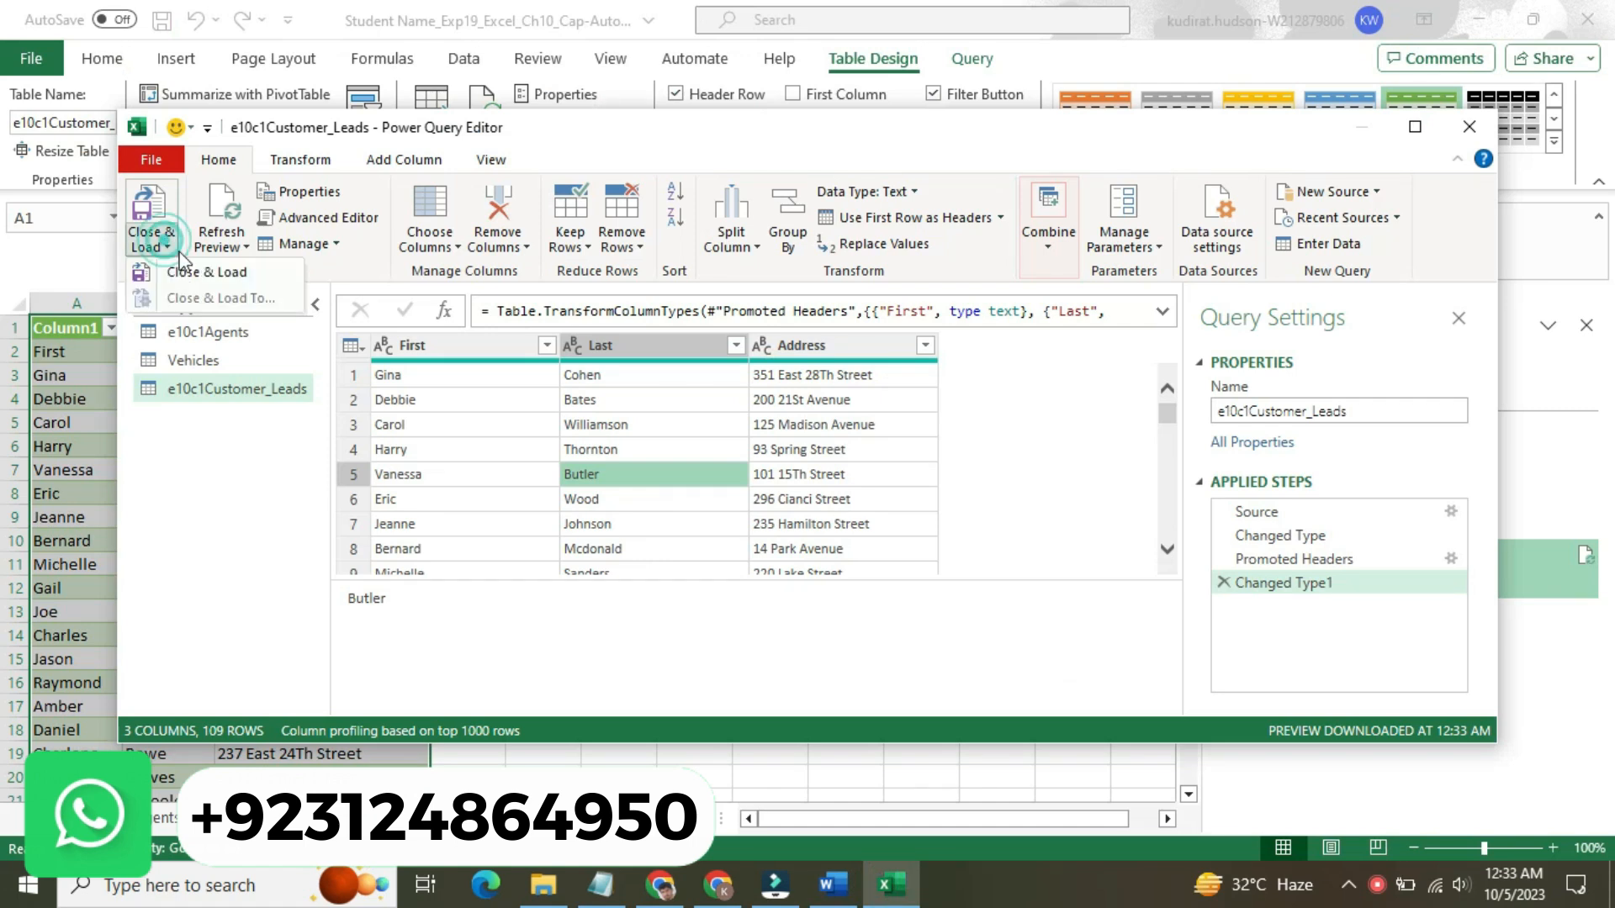
{"action": "left_click", "coordinate": [227, 277]}
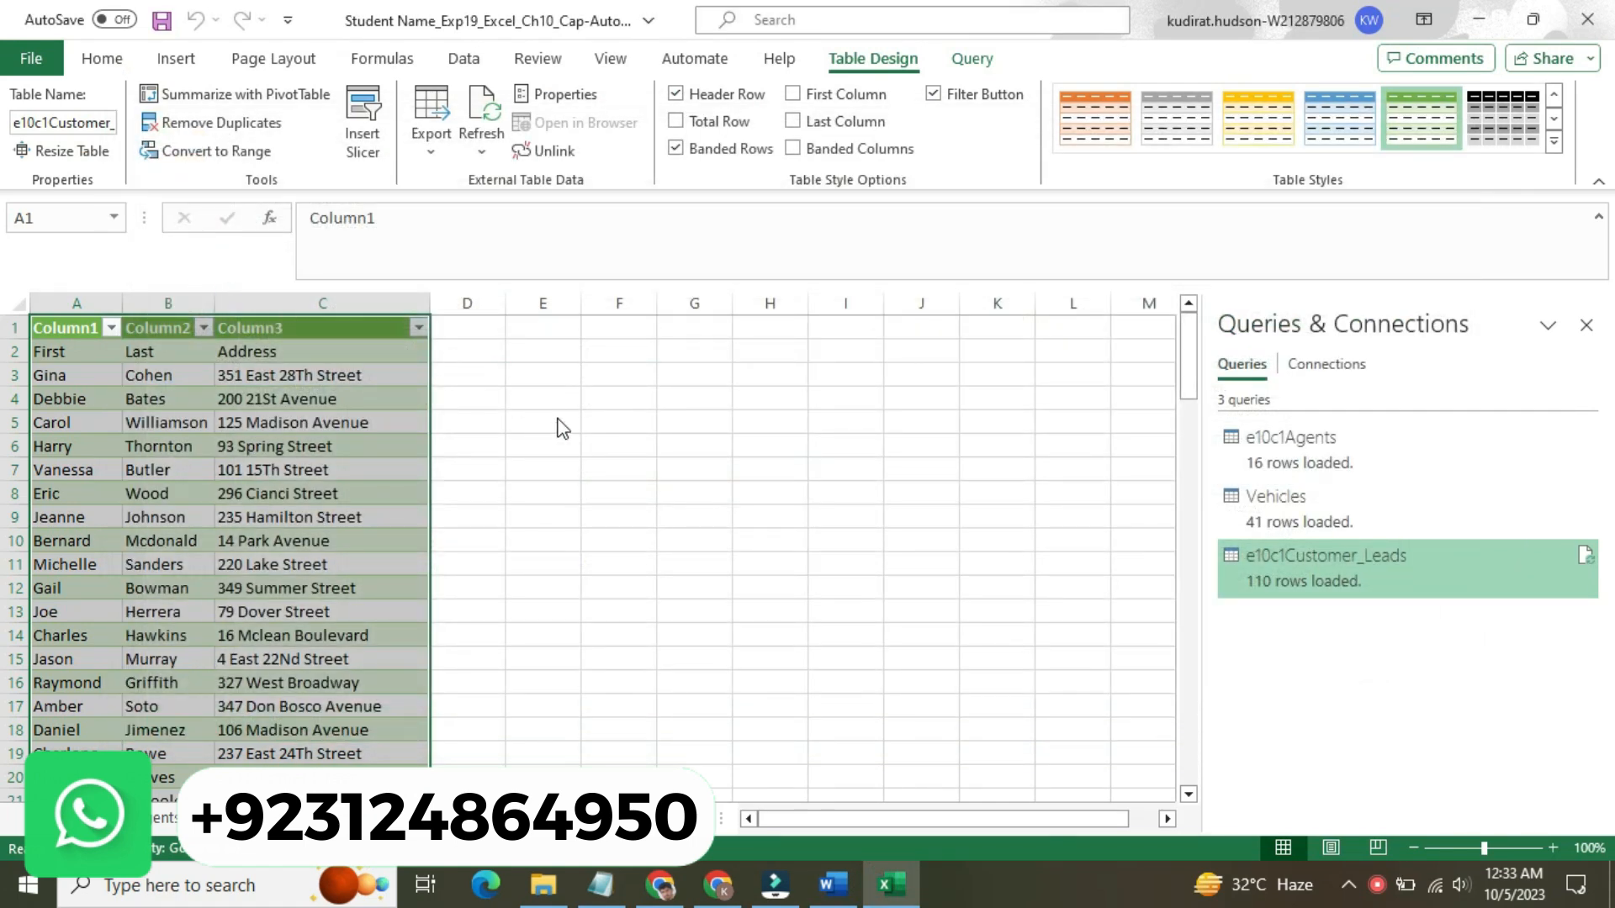
{"action": "left_click", "coordinate": [703, 535]}
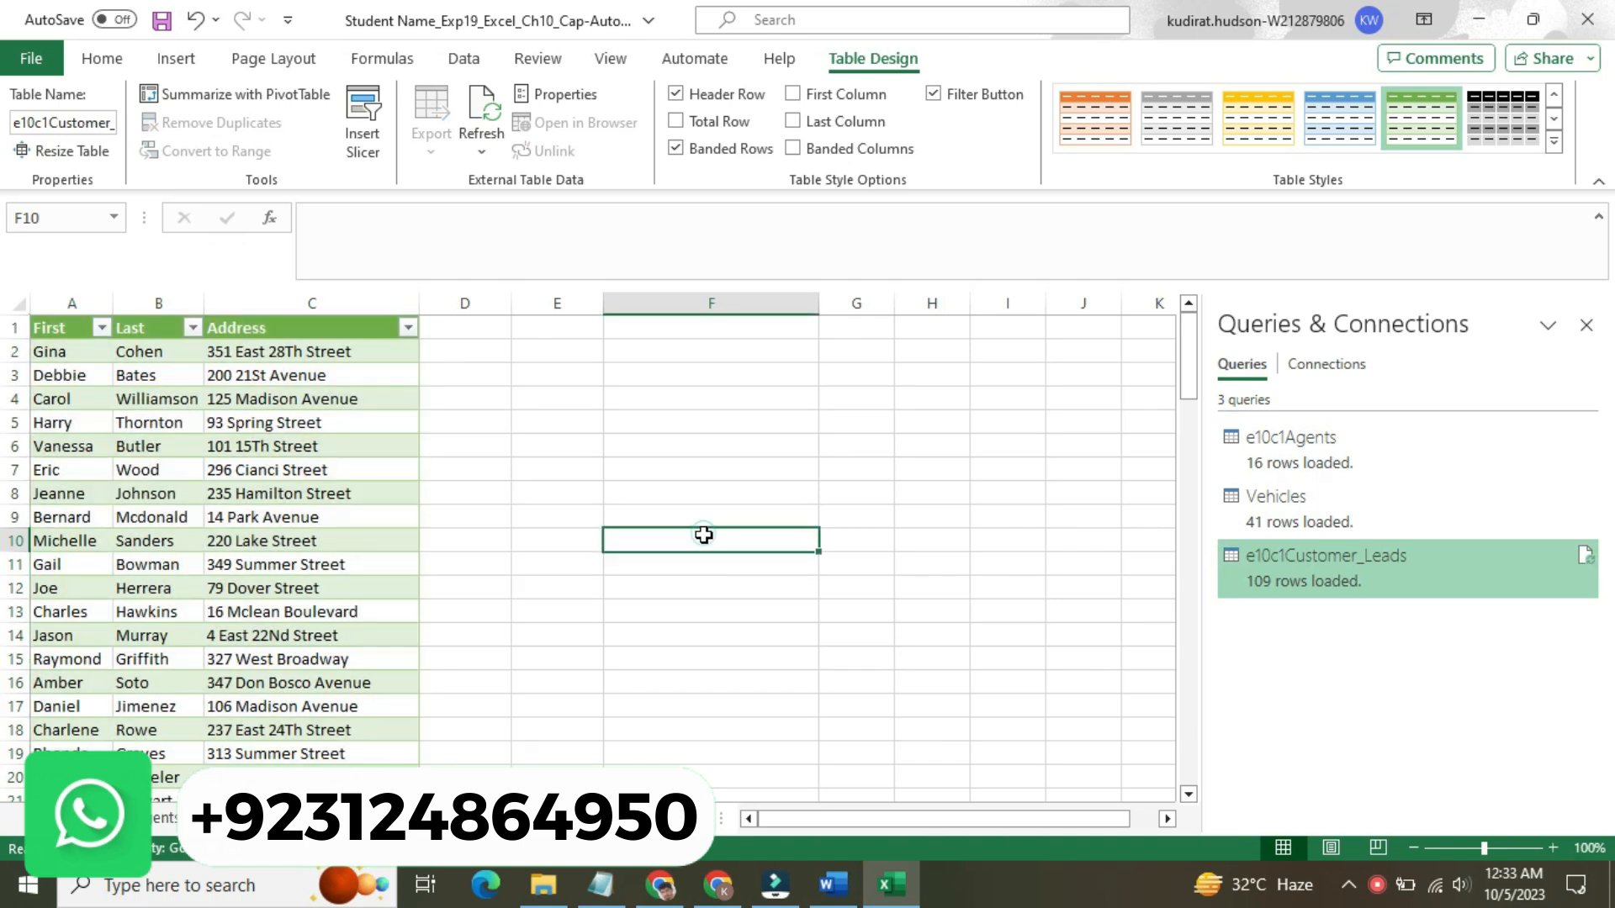
- Switch to the Word instructions, set the step 6 text back to 9 pt and remove its highlight
{"action": "left_click", "coordinate": [833, 884]}
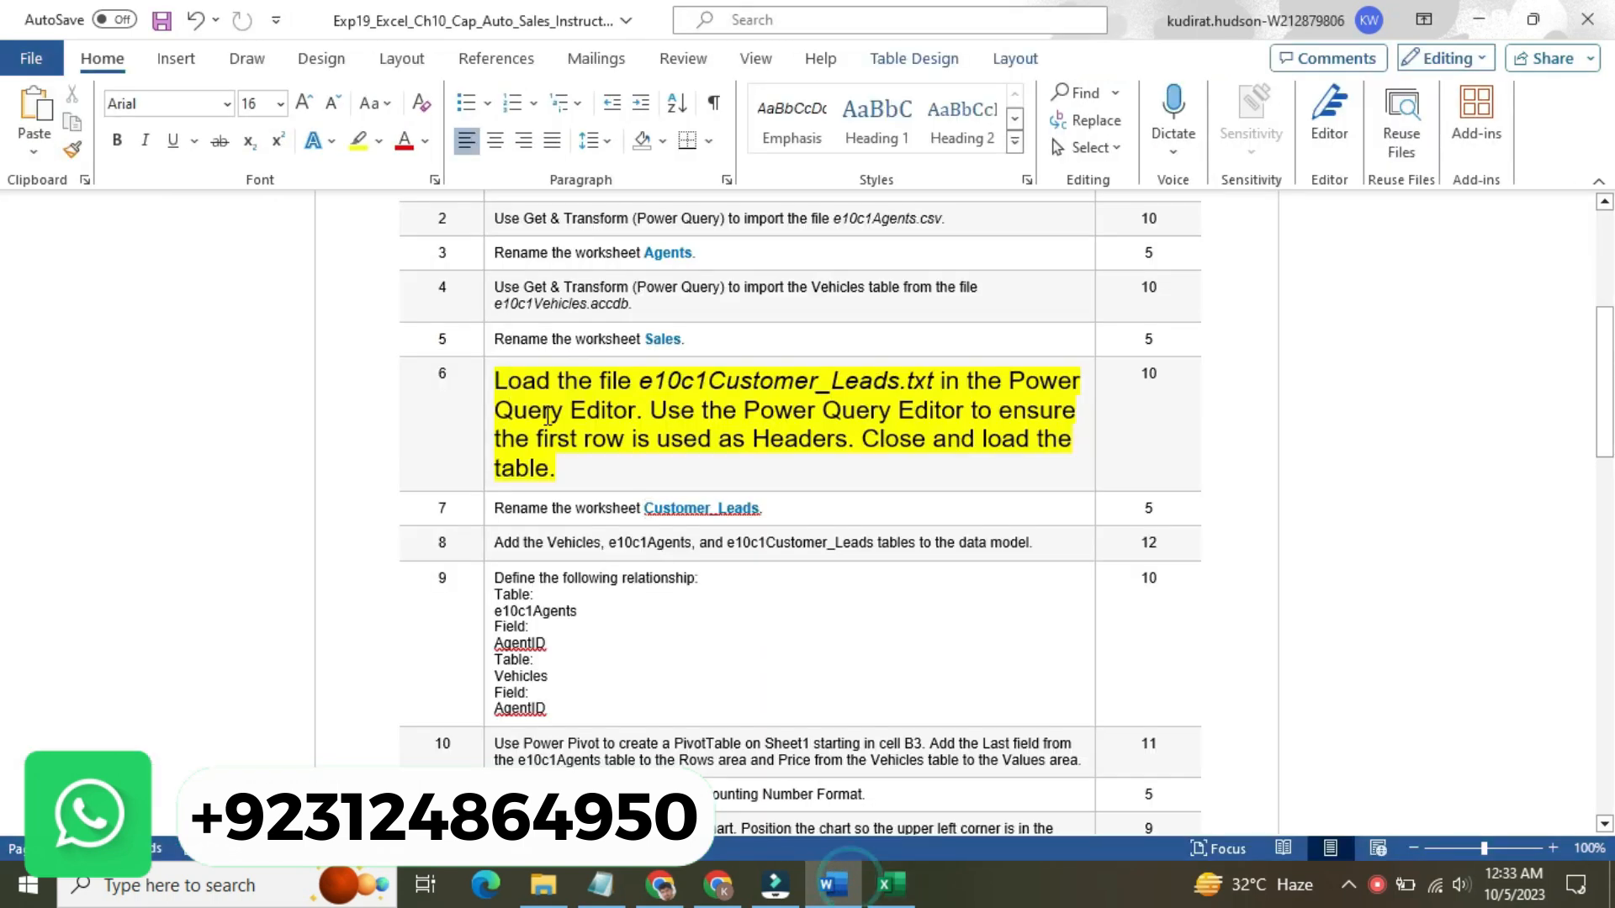
{"action": "left_click", "coordinate": [482, 403]}
{"action": "left_click", "coordinate": [482, 403]}
{"action": "left_click", "coordinate": [618, 324]}
{"action": "left_click", "coordinate": [612, 387]}
{"action": "left_click", "coordinate": [602, 358]}
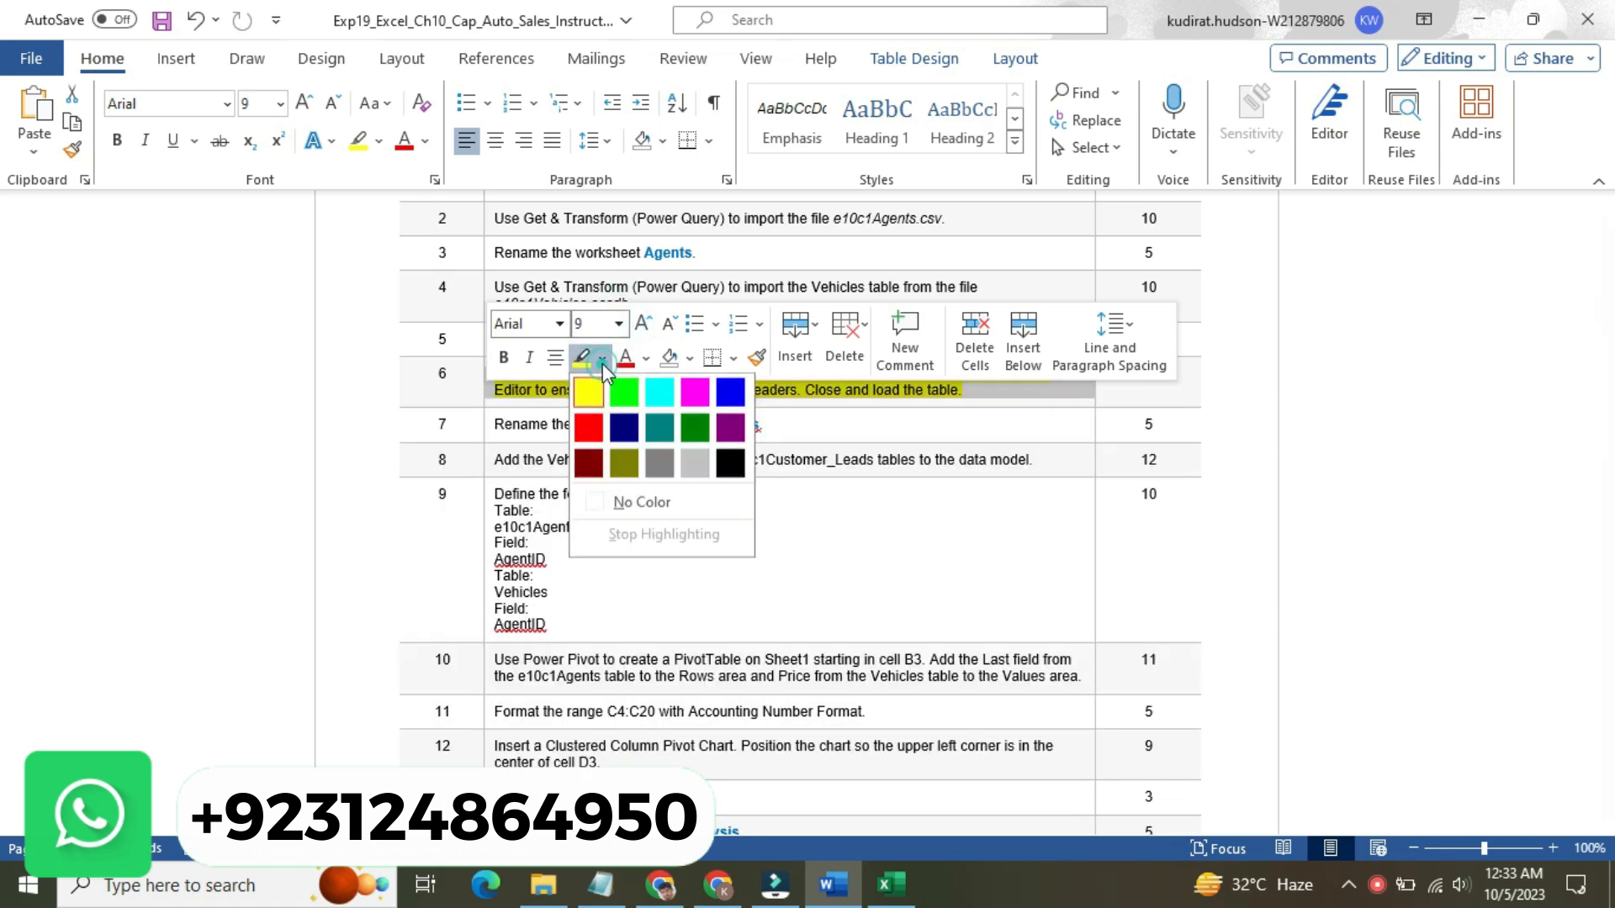
{"action": "left_click", "coordinate": [615, 501]}
- Set the step 7 instruction text to 16 pt and highlight it in yellow
{"action": "left_click", "coordinate": [487, 424]}
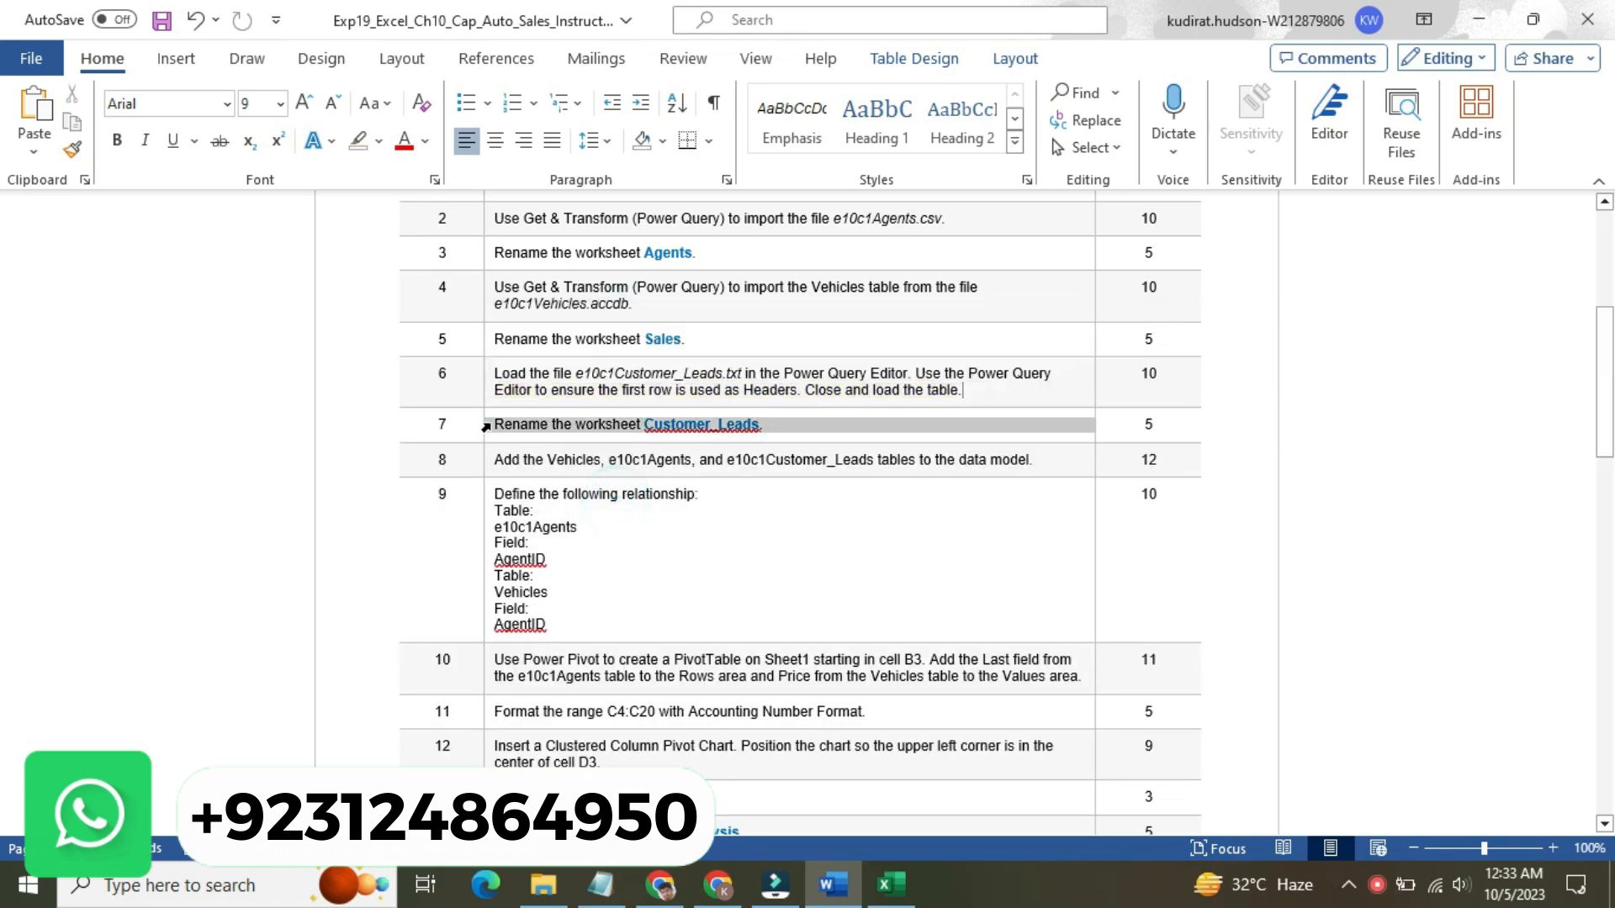
{"action": "left_click", "coordinate": [622, 348]}
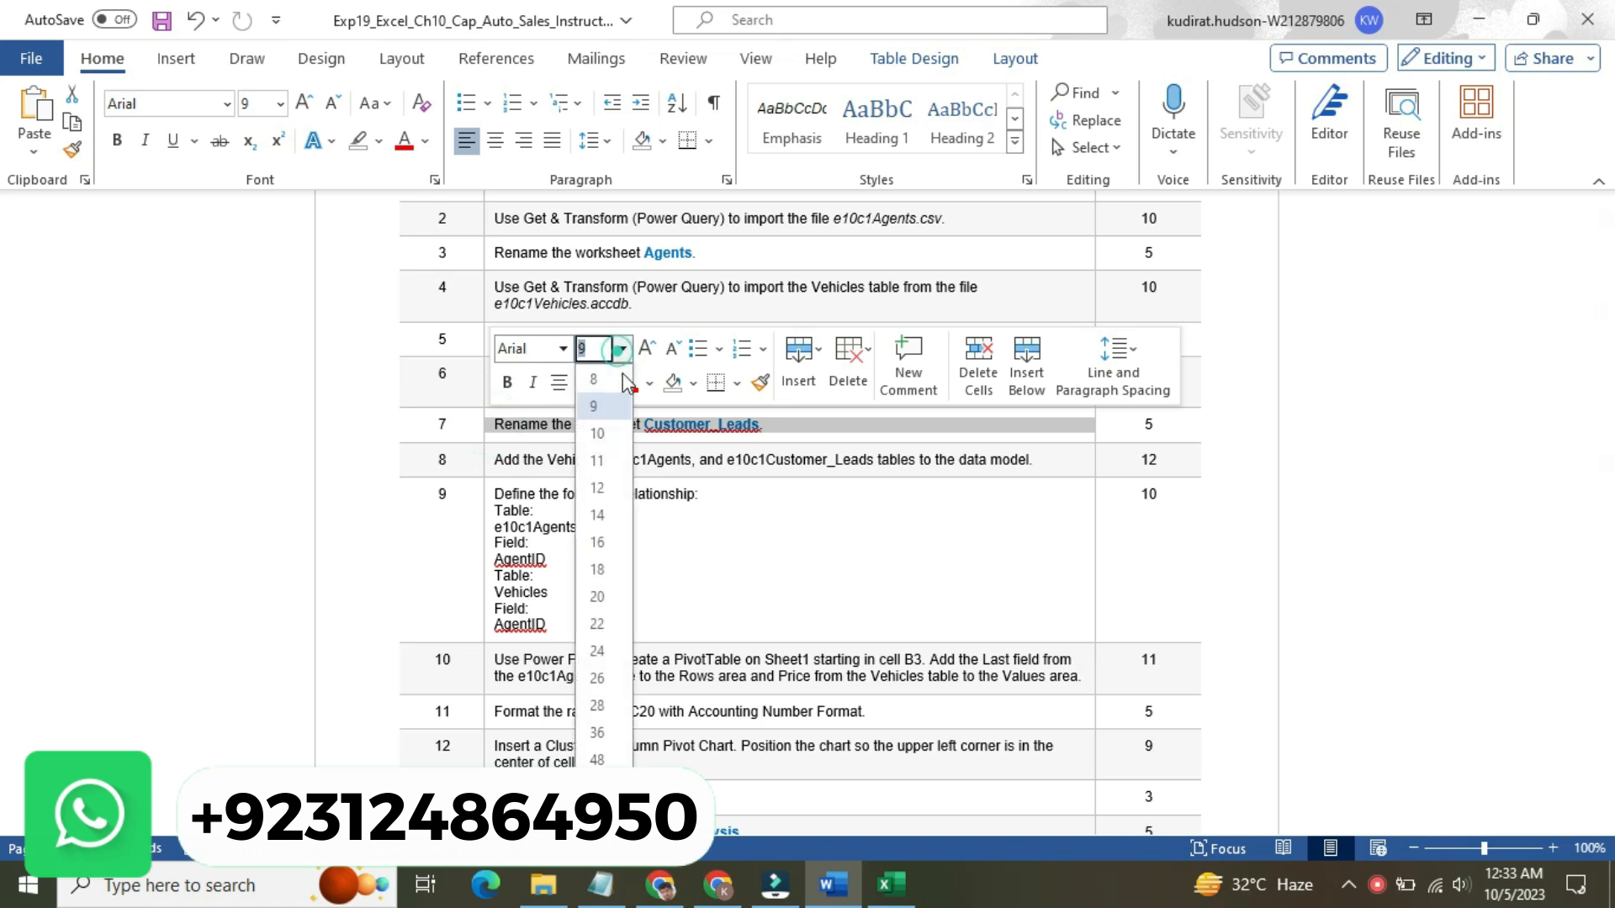
{"action": "left_click", "coordinate": [605, 541]}
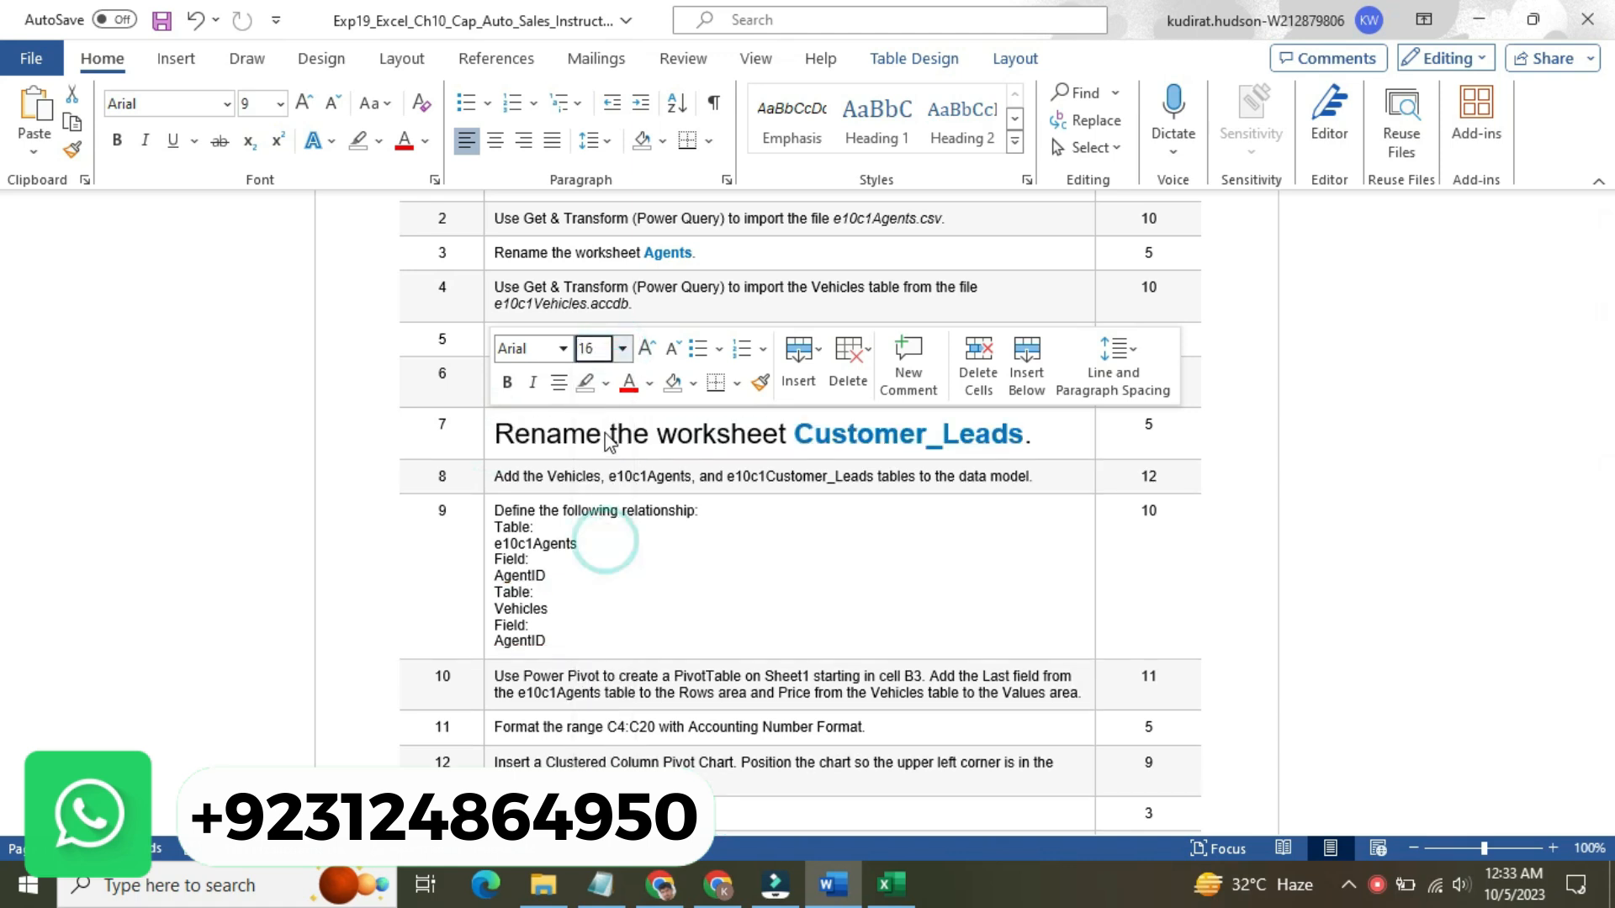
{"action": "left_click", "coordinate": [605, 382]}
{"action": "left_click", "coordinate": [588, 414]}
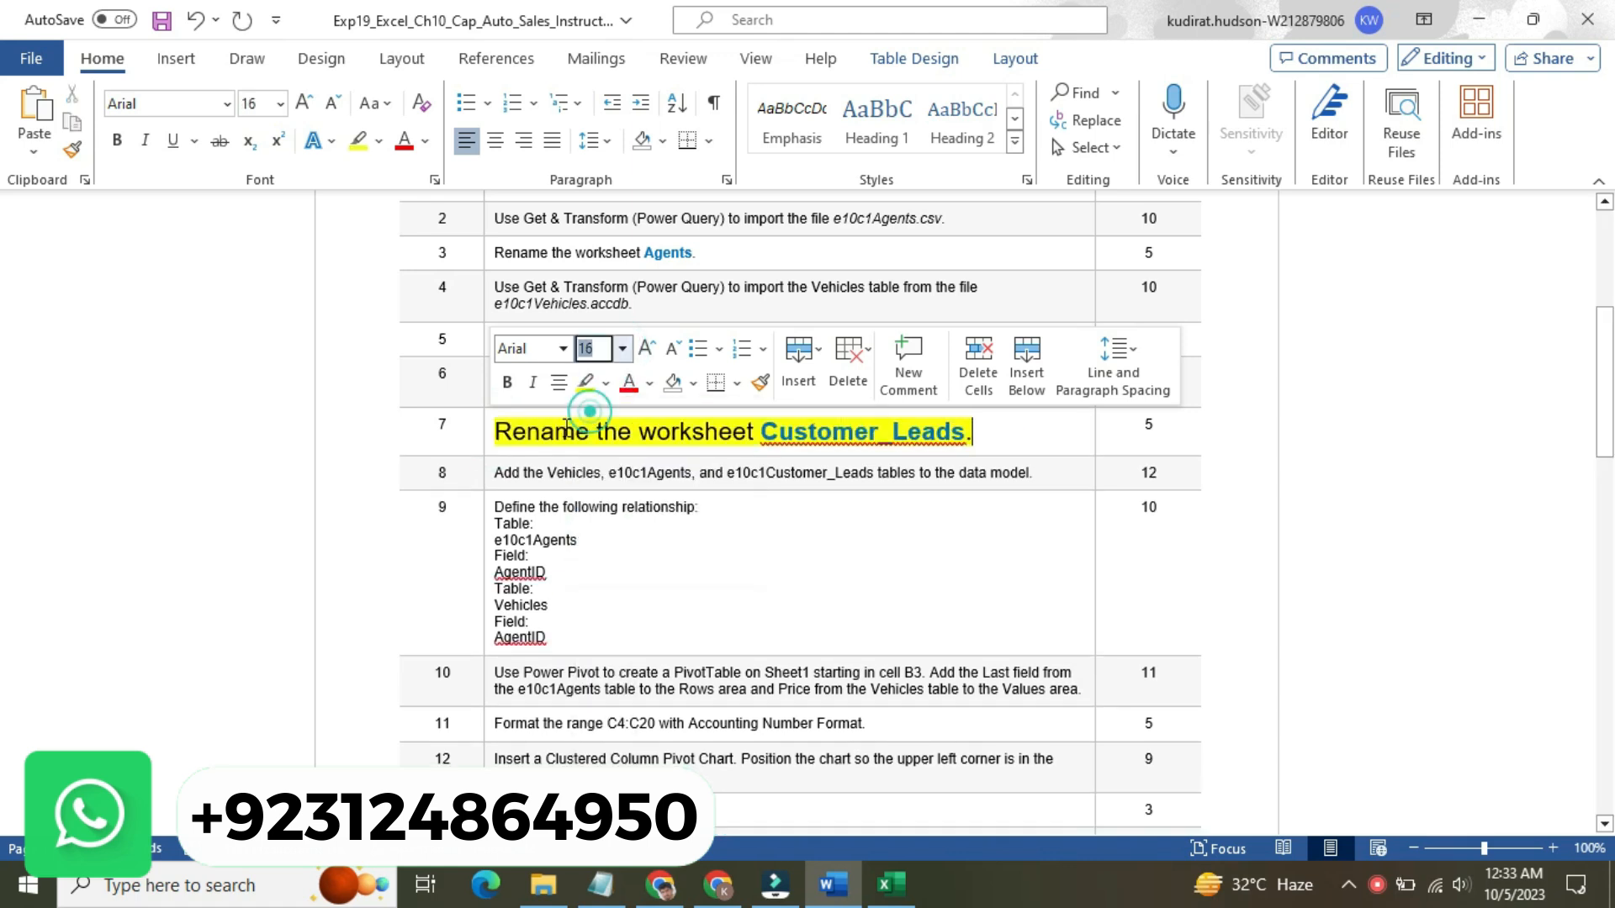
{"action": "left_click", "coordinate": [551, 427]}
- Copy the name Customer_Leads from step 7, rename the imported customer leads worksheet with it in Excel, and return to Word
{"action": "left_click_drag", "start_coordinate": [761, 431], "coordinate": [948, 424]}
{"action": "left_click", "coordinate": [966, 587]}
{"action": "left_click", "coordinate": [891, 883]}
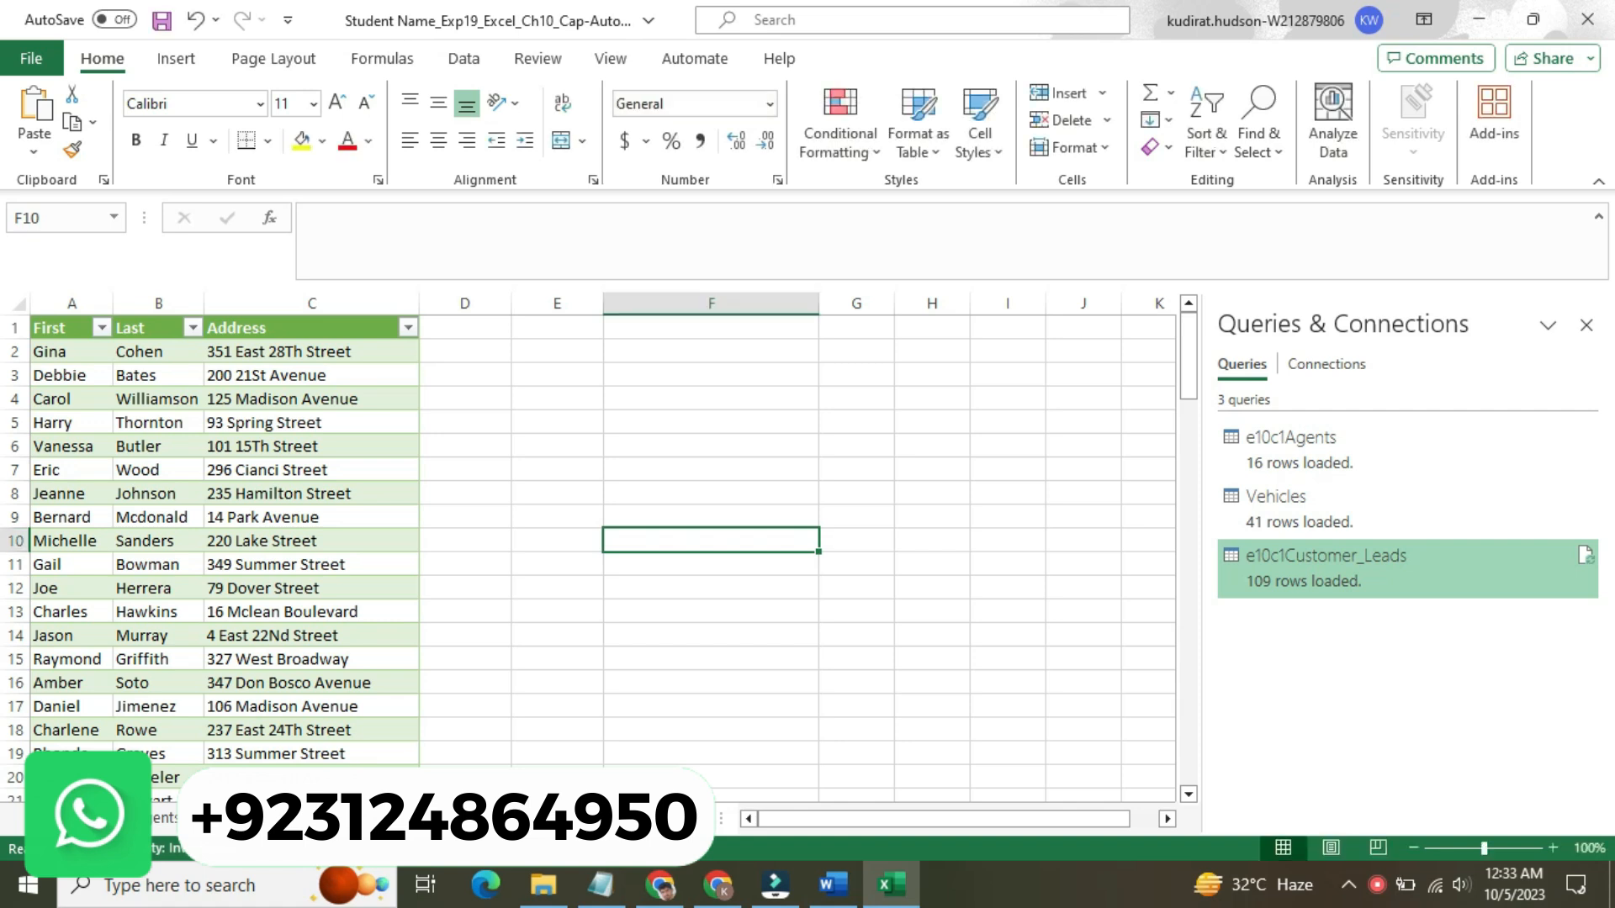
{"action": "left_click", "coordinate": [569, 691]}
{"action": "left_click", "coordinate": [824, 886]}
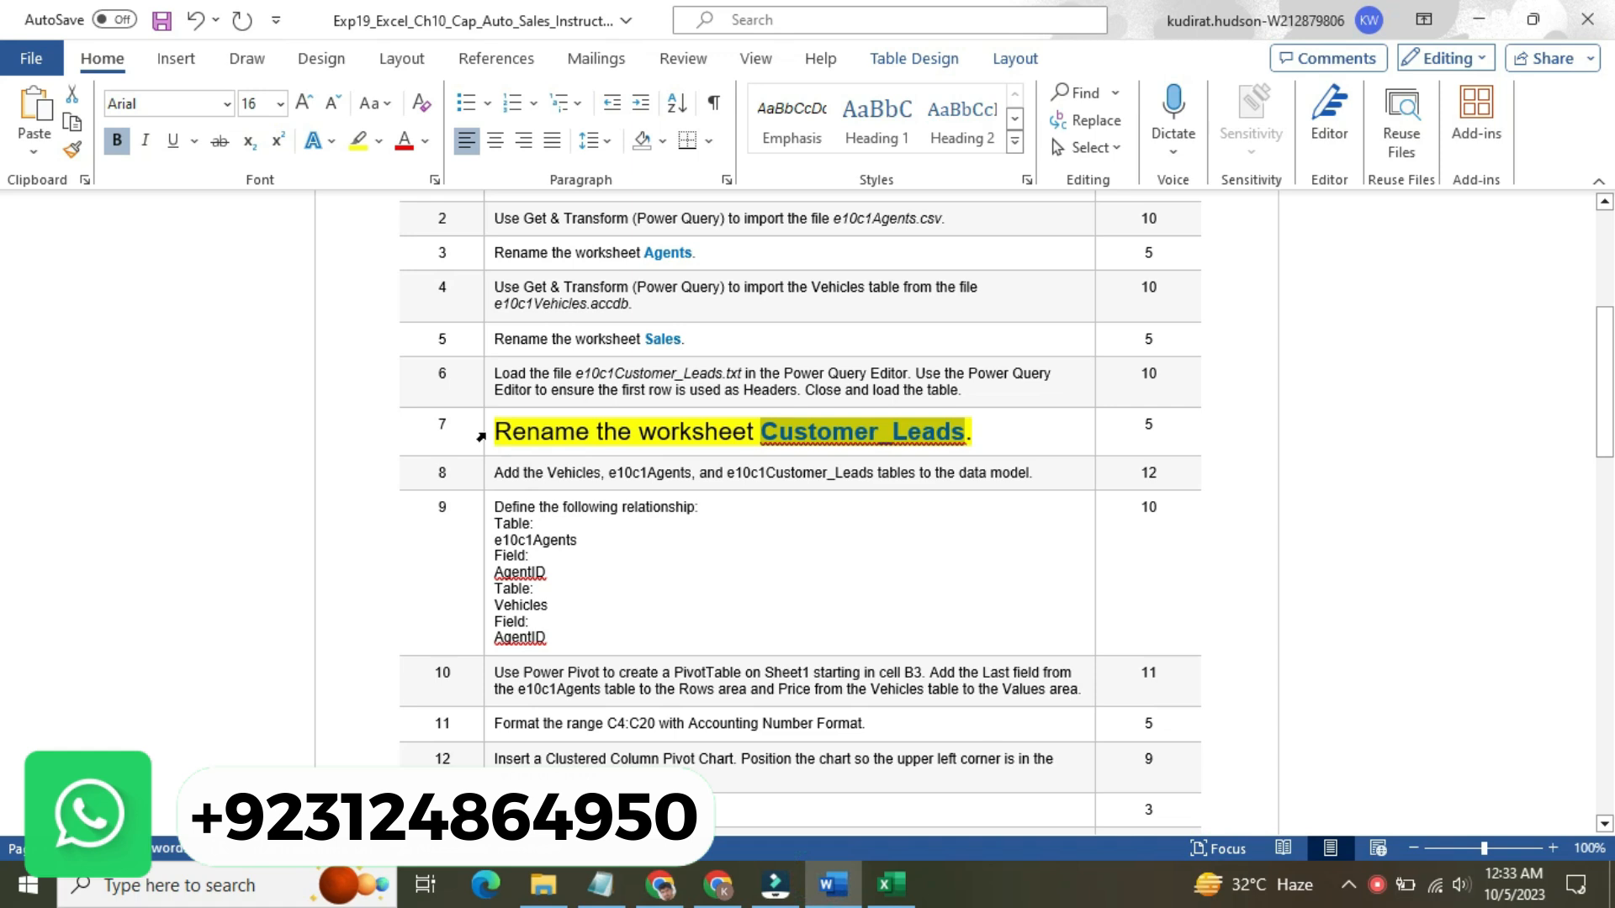
- Set the step 7 instruction text back to 9 pt and remove its highlight
{"action": "left_click", "coordinate": [480, 436]}
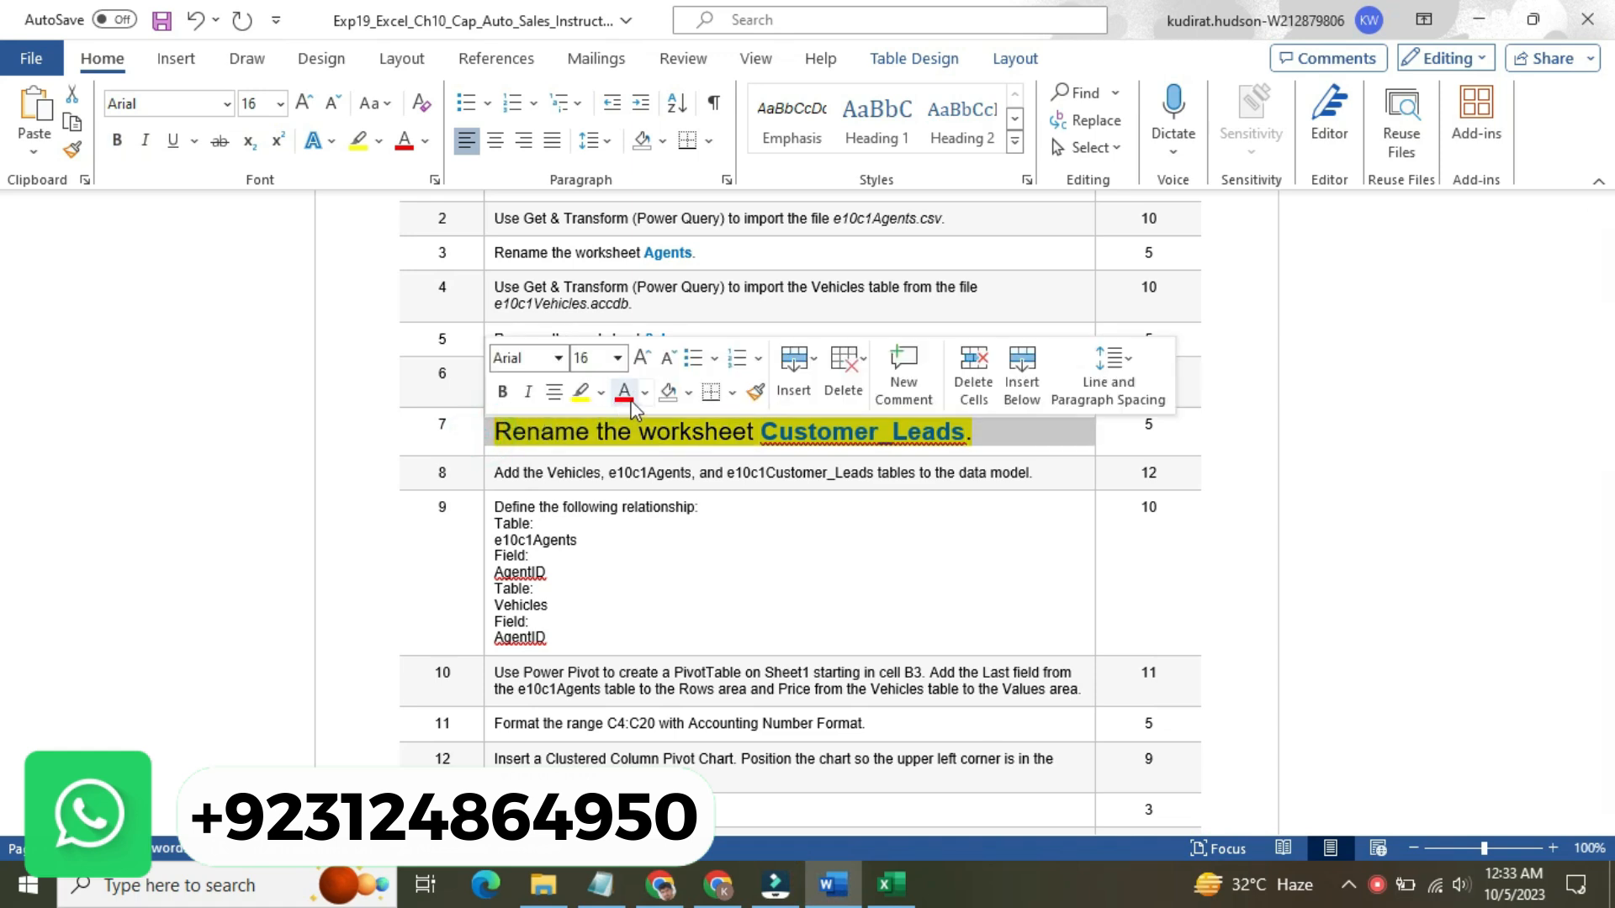
{"action": "left_click", "coordinate": [618, 359]}
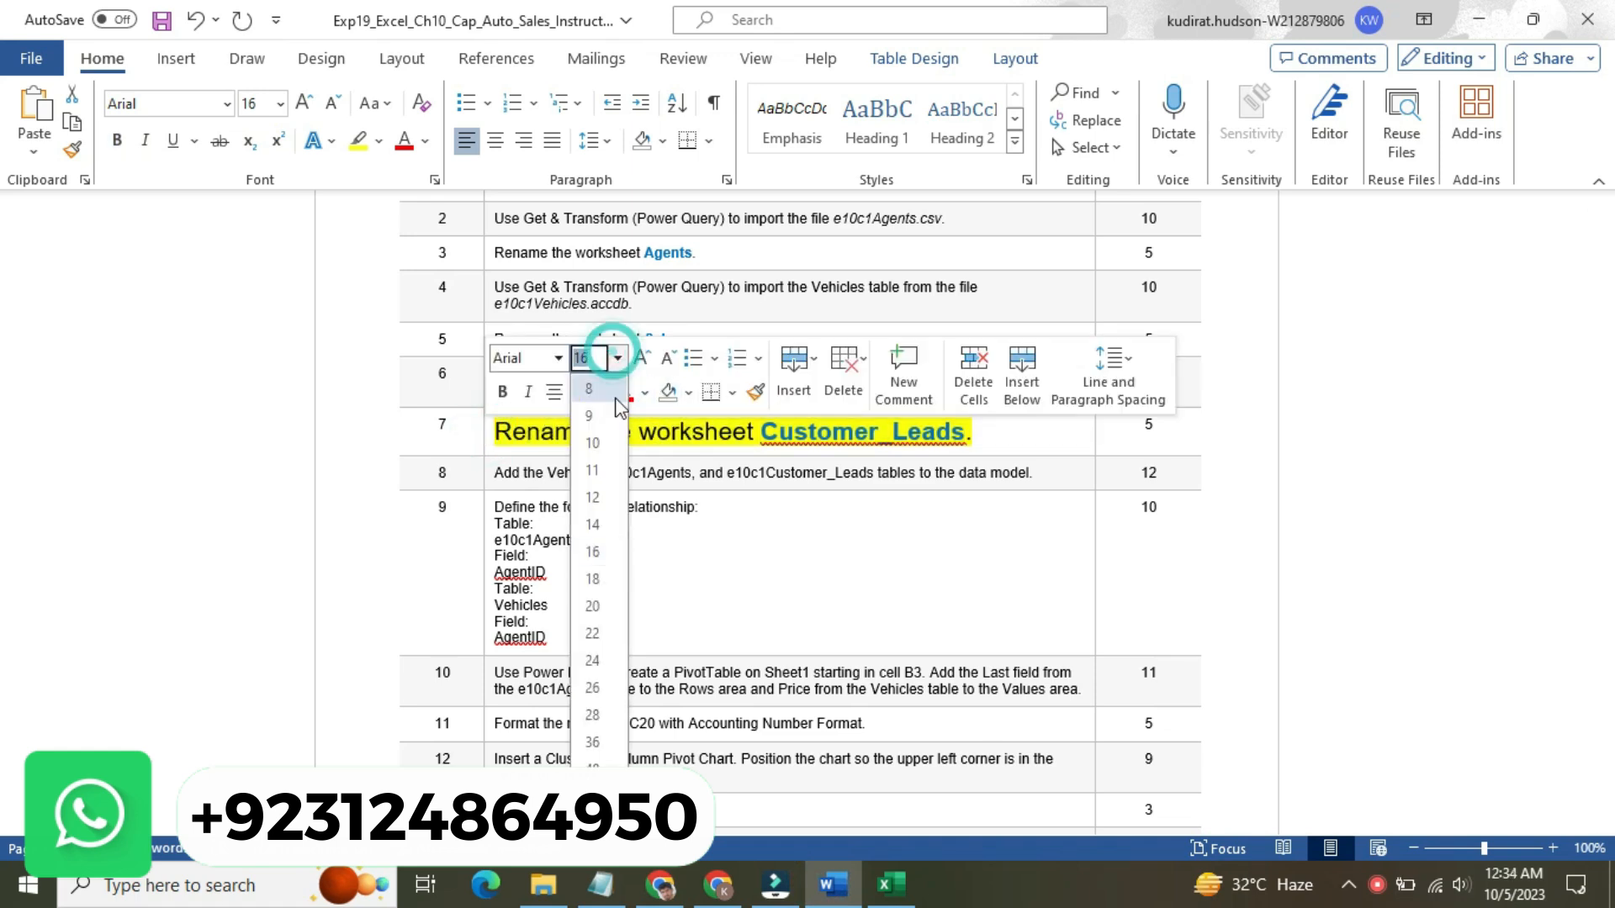
{"action": "left_click", "coordinate": [614, 417]}
{"action": "left_click", "coordinate": [601, 393]}
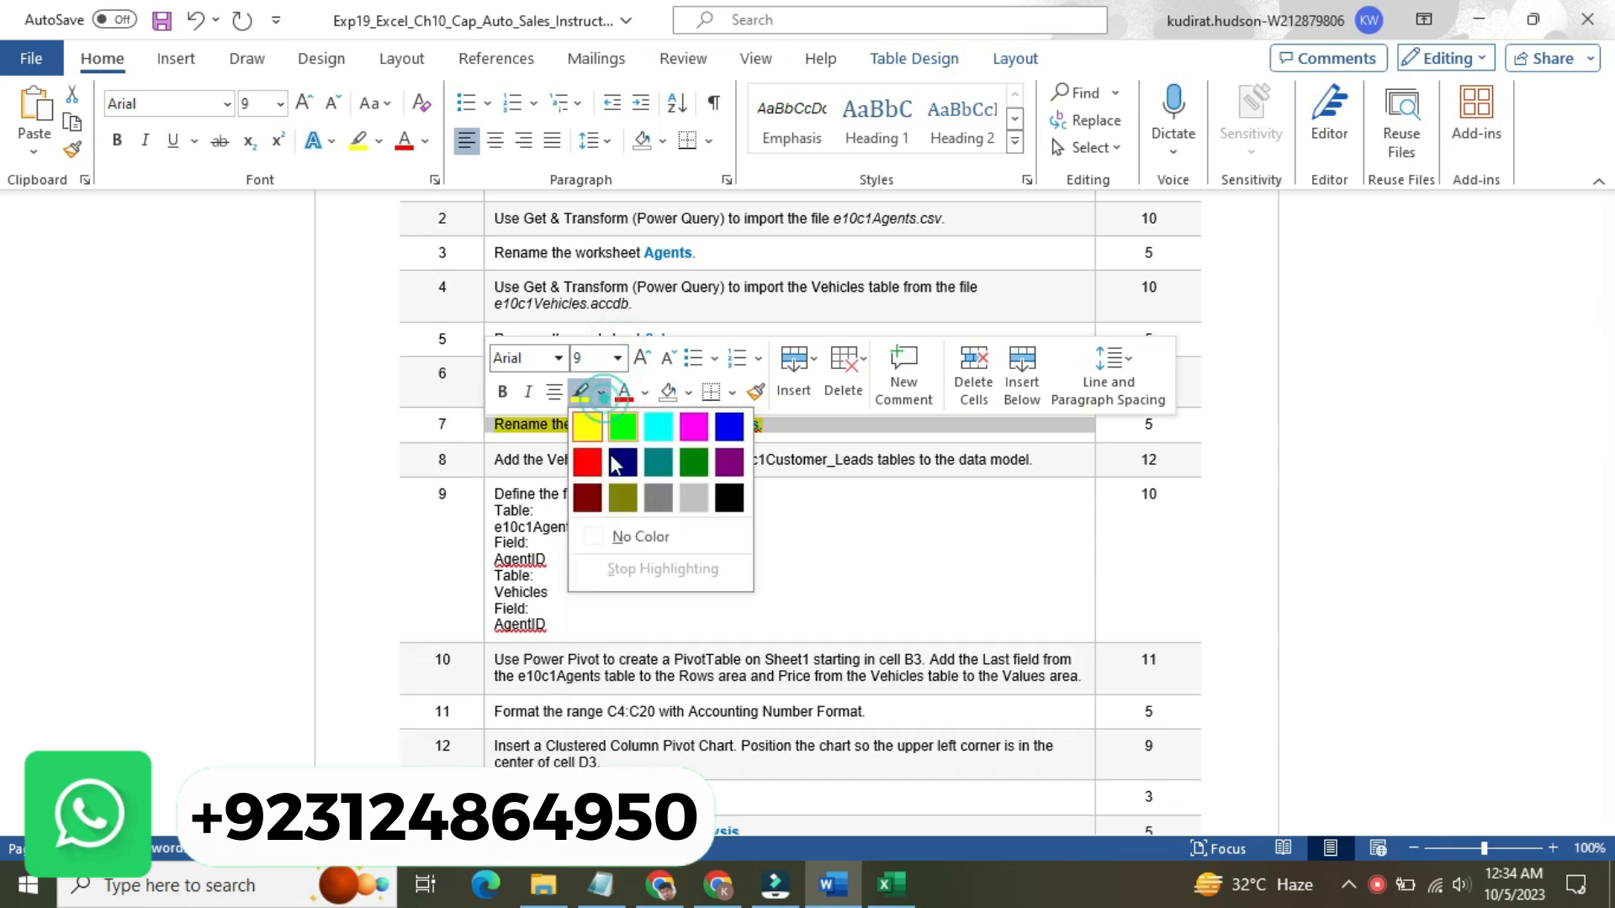
{"action": "left_click", "coordinate": [633, 538]}
- Set the step 8 instruction text to 16 pt and highlight it in yellow
{"action": "left_click", "coordinate": [481, 461]}
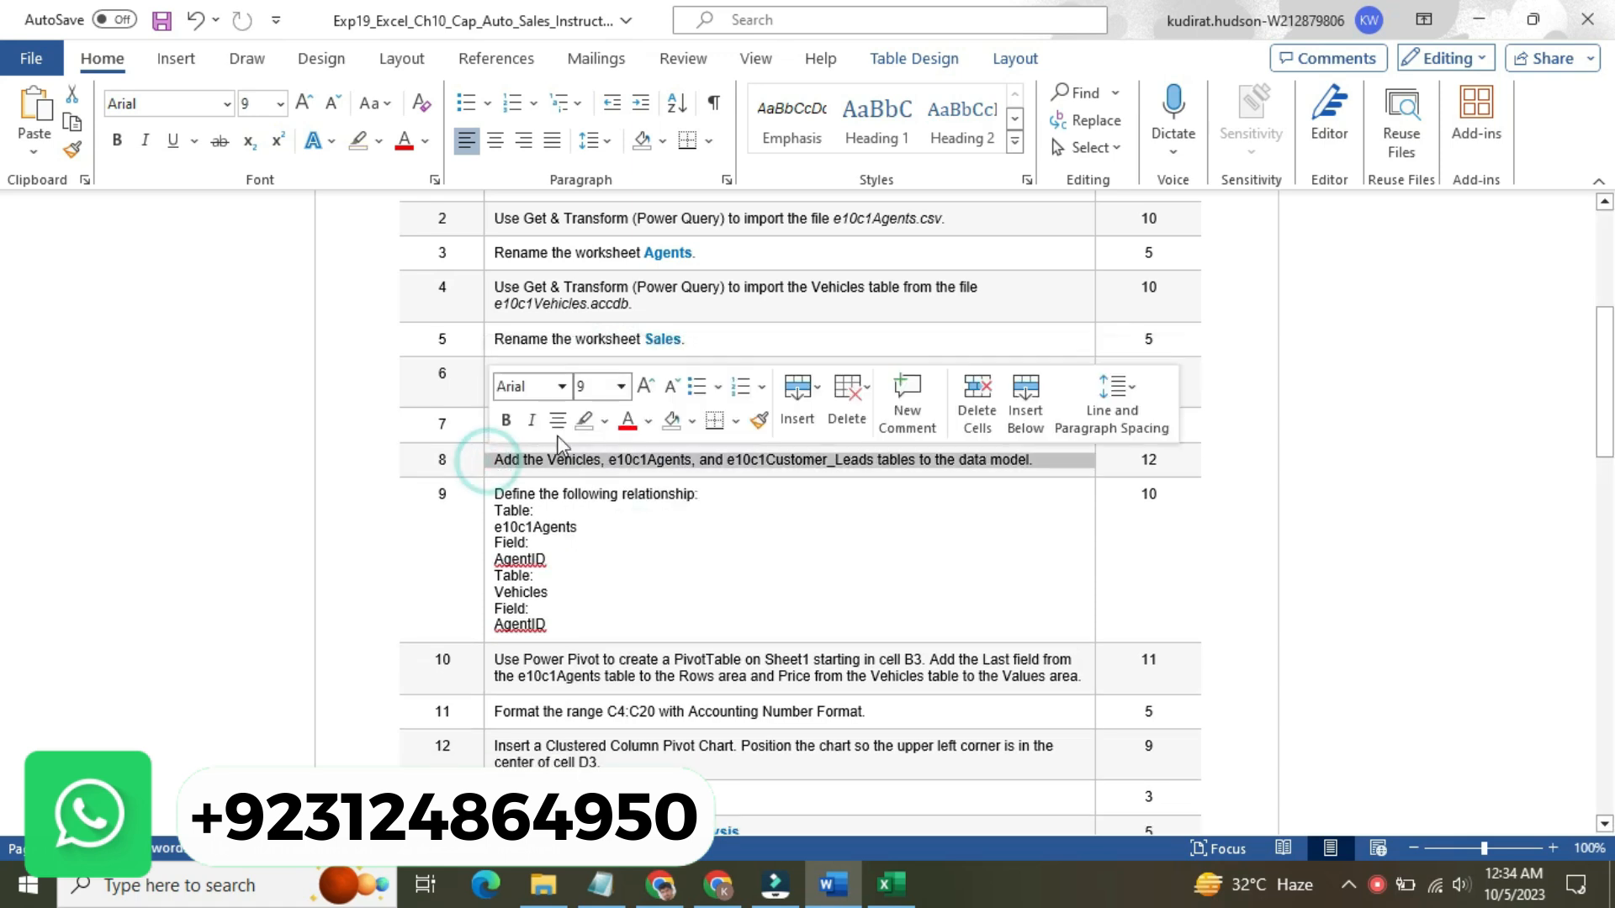
{"action": "left_click", "coordinate": [620, 386]}
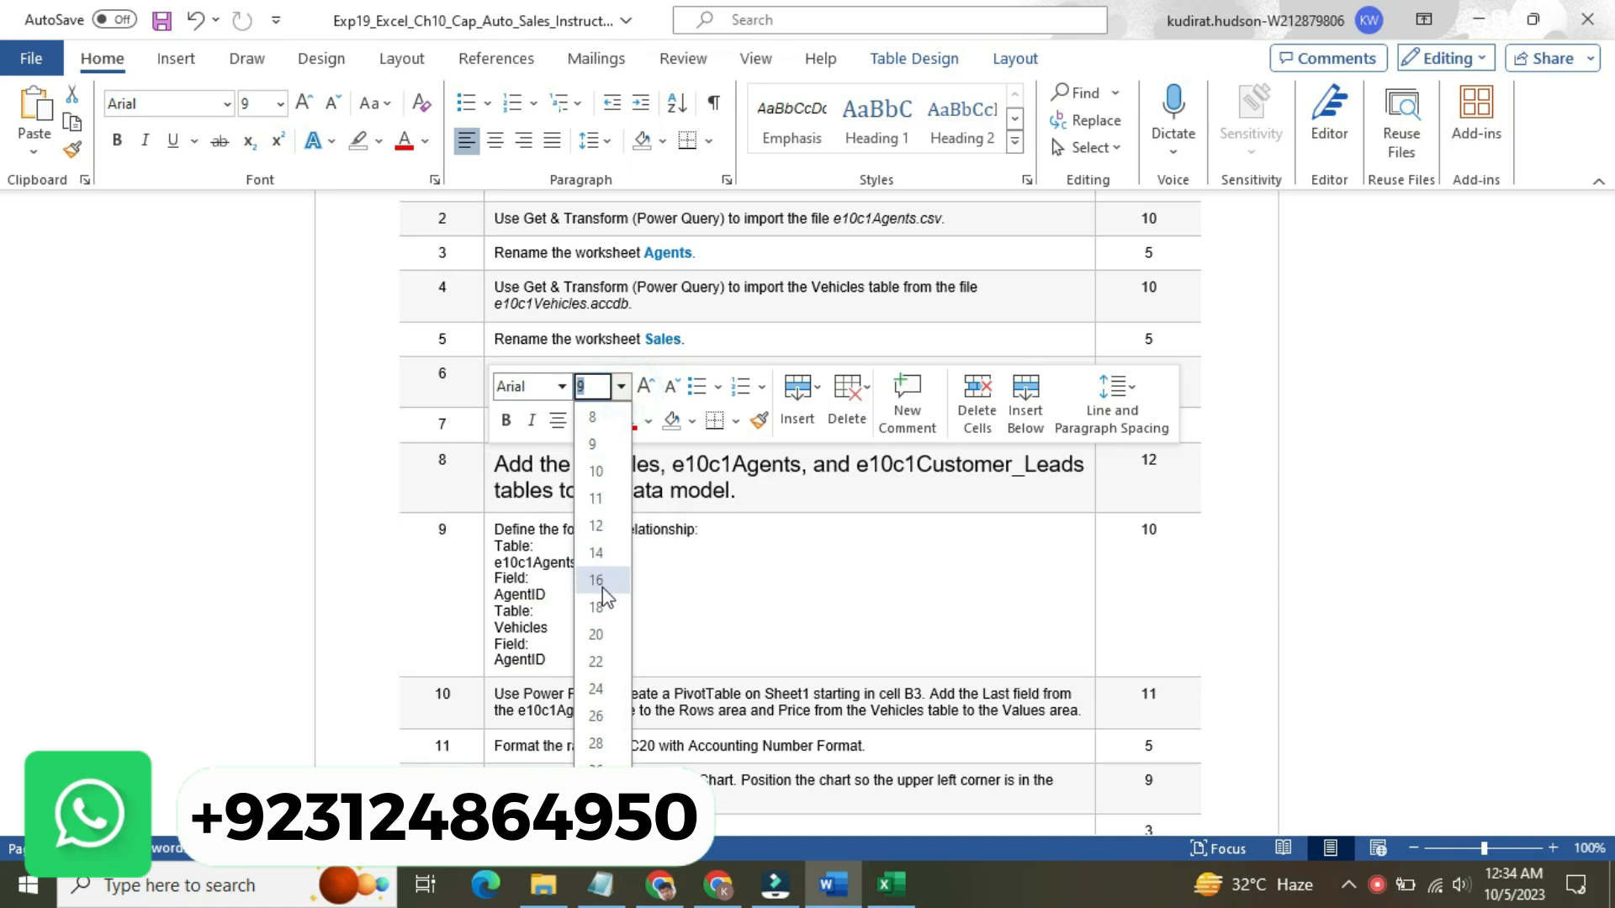
{"action": "left_click", "coordinate": [603, 580]}
{"action": "left_click", "coordinate": [604, 420]}
{"action": "left_click", "coordinate": [590, 448]}
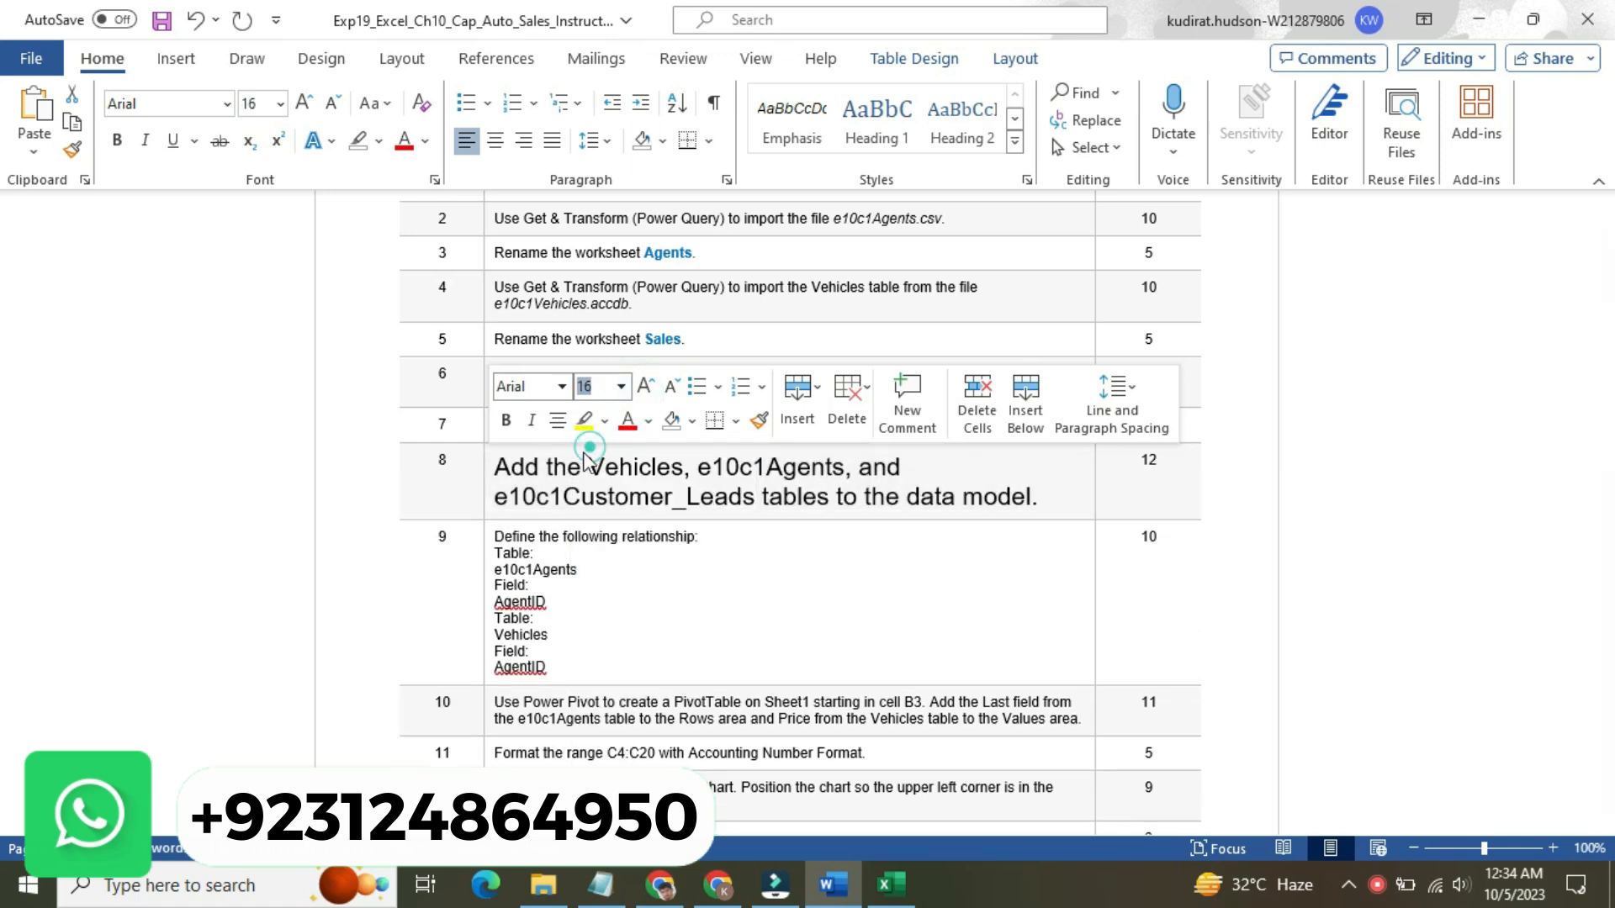
{"action": "left_click", "coordinate": [539, 466]}
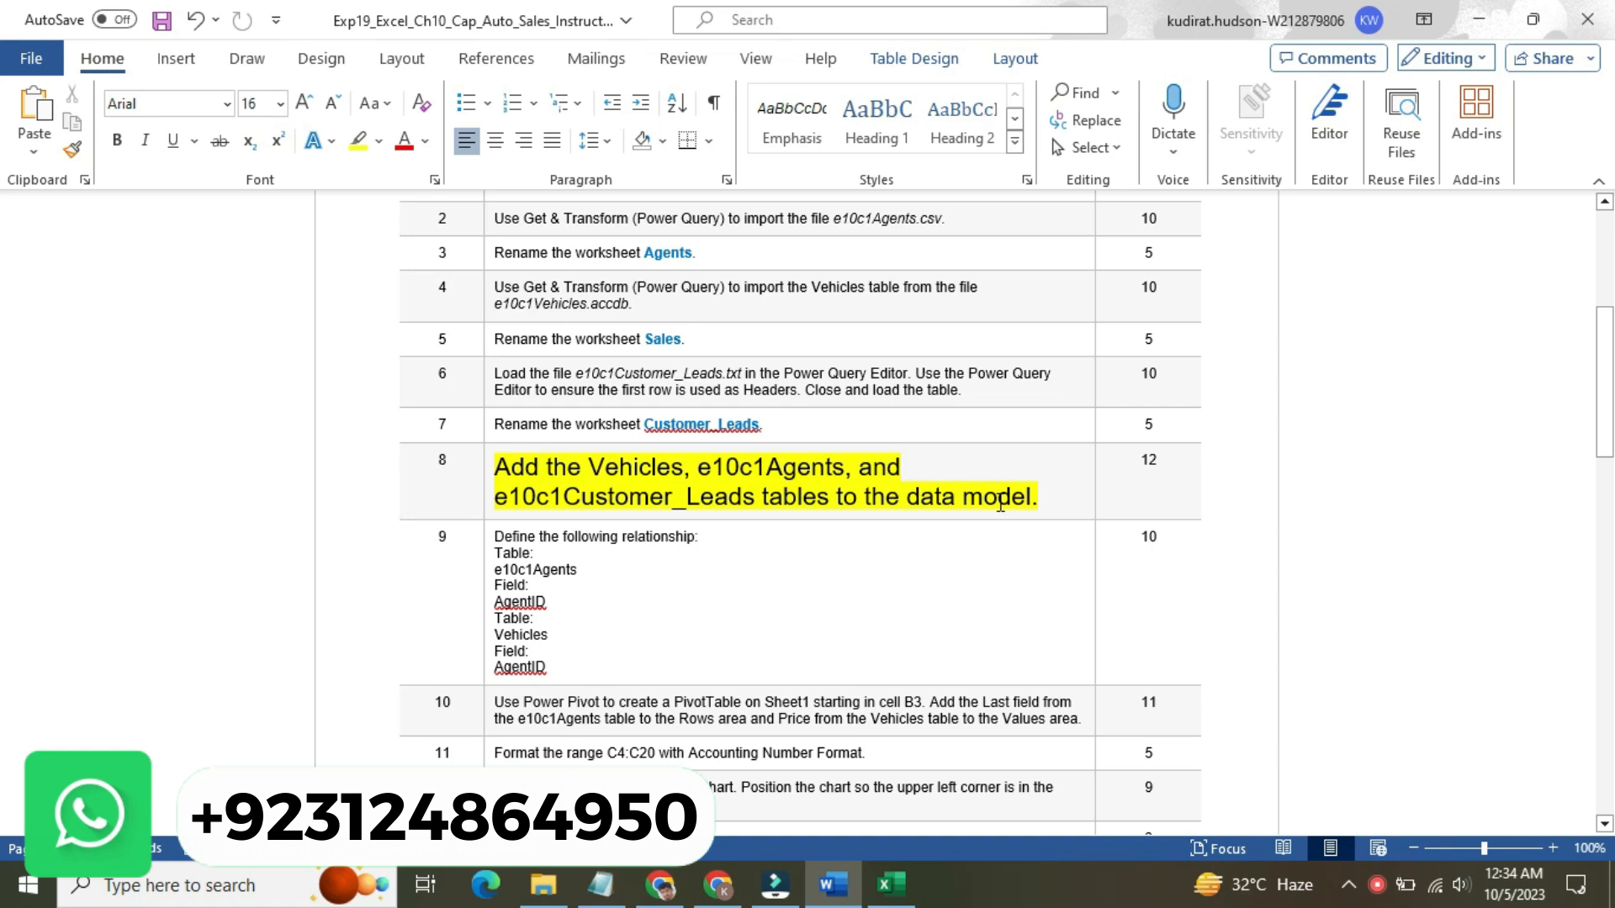
- Examine the imported tables on the Excel worksheets and the workbook's queries and connections, then return to step 8 in Word
{"action": "left_click", "coordinate": [892, 893]}
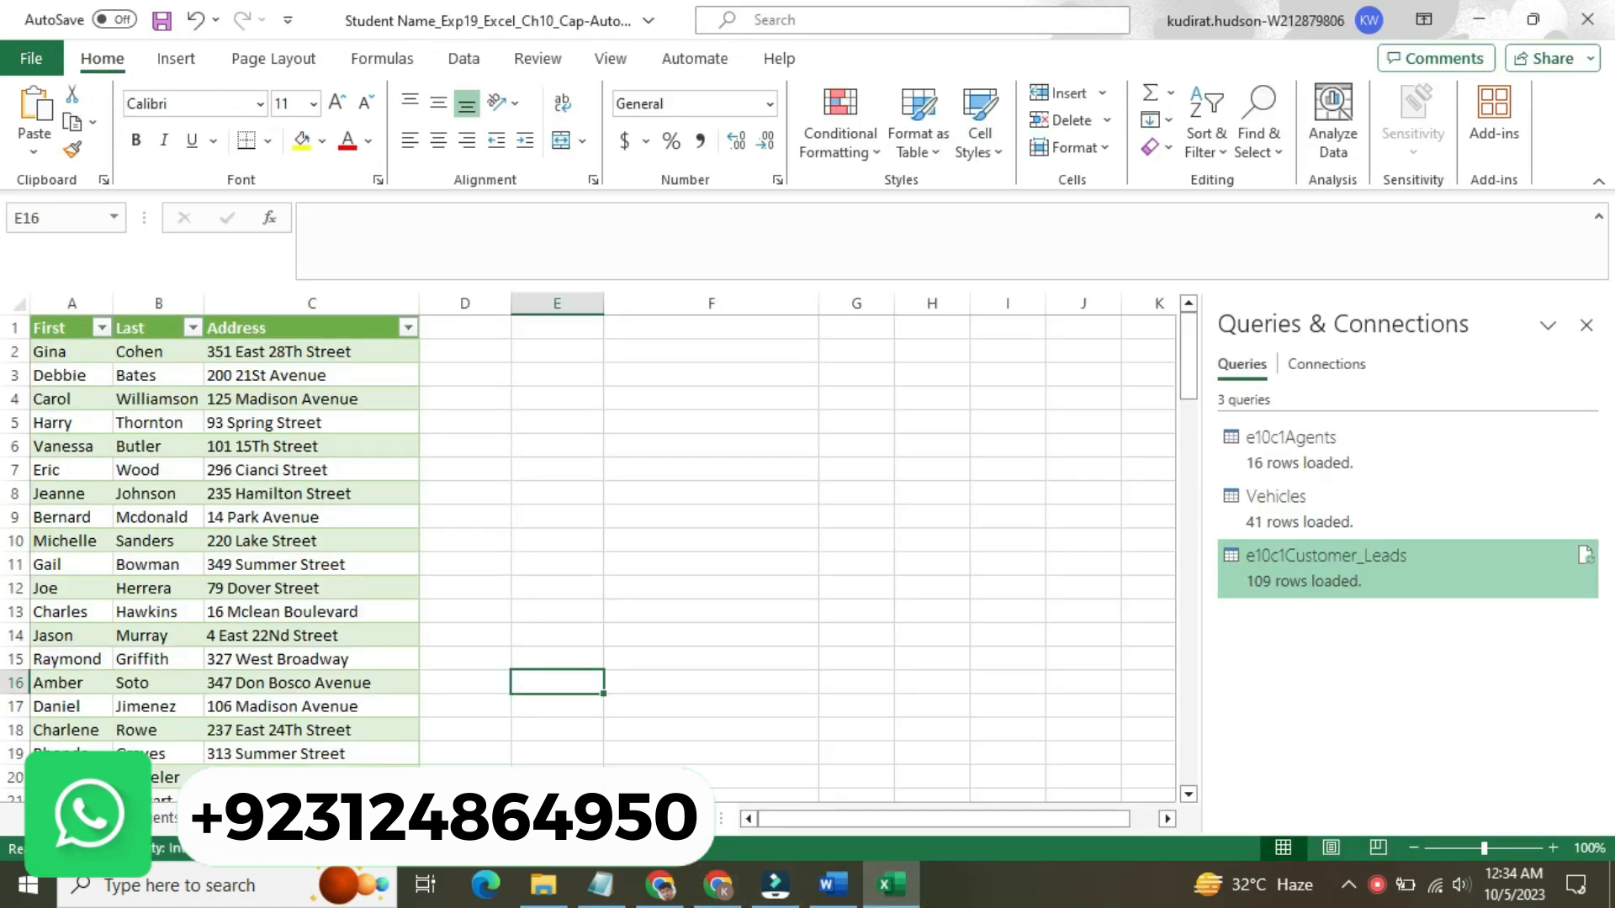
{"action": "left_click", "coordinate": [227, 818]}
{"action": "left_click", "coordinate": [158, 819]}
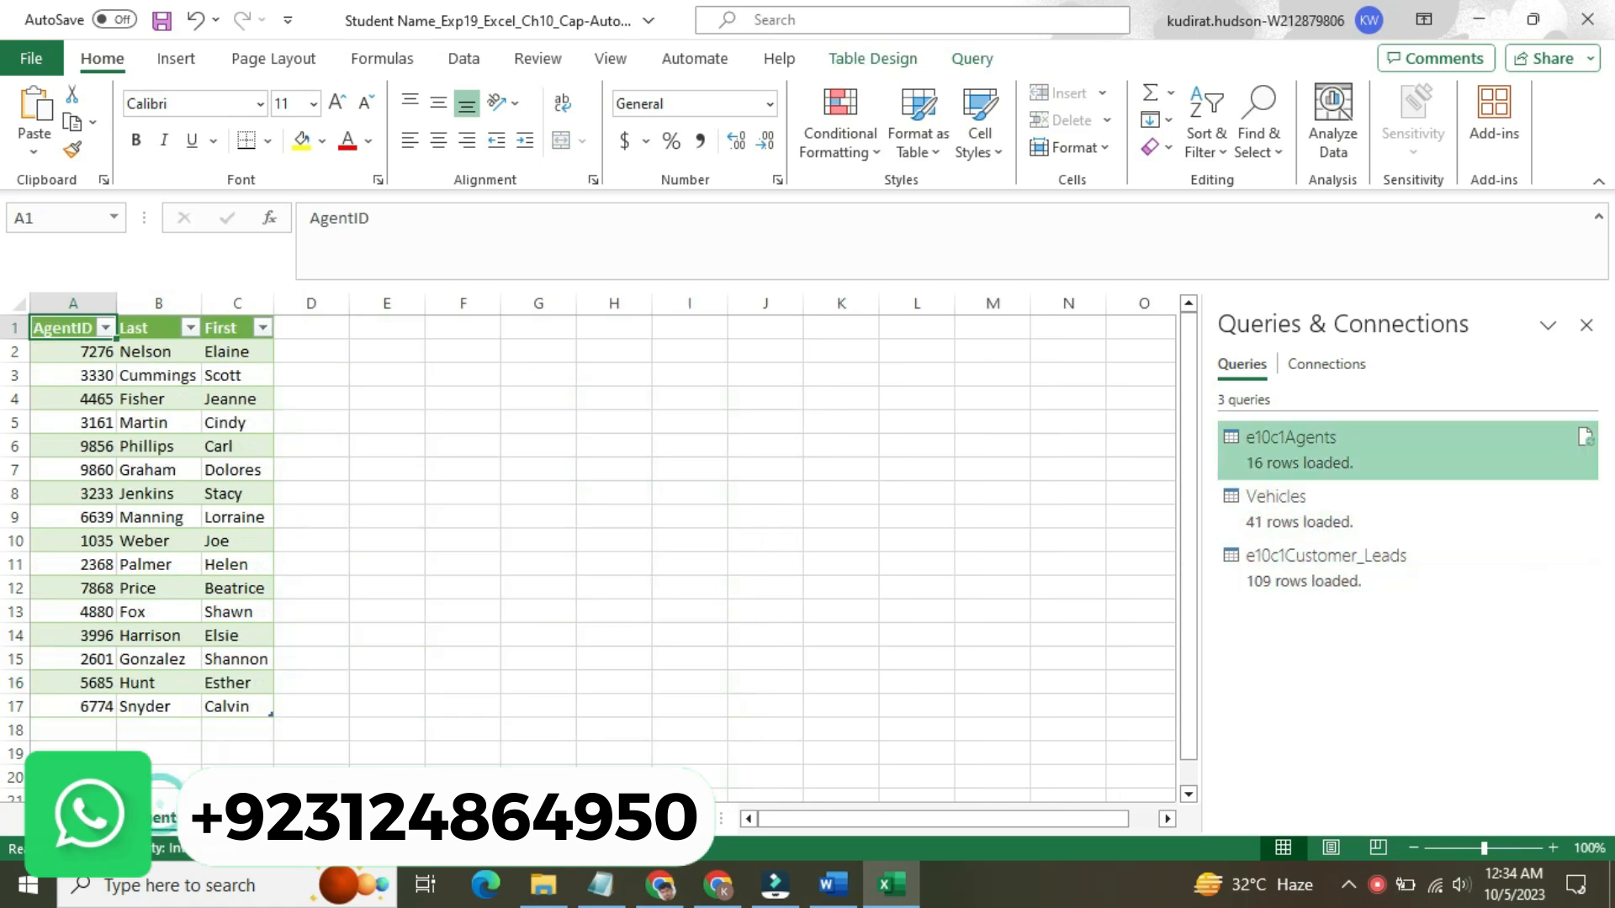
{"action": "left_click", "coordinate": [228, 818]}
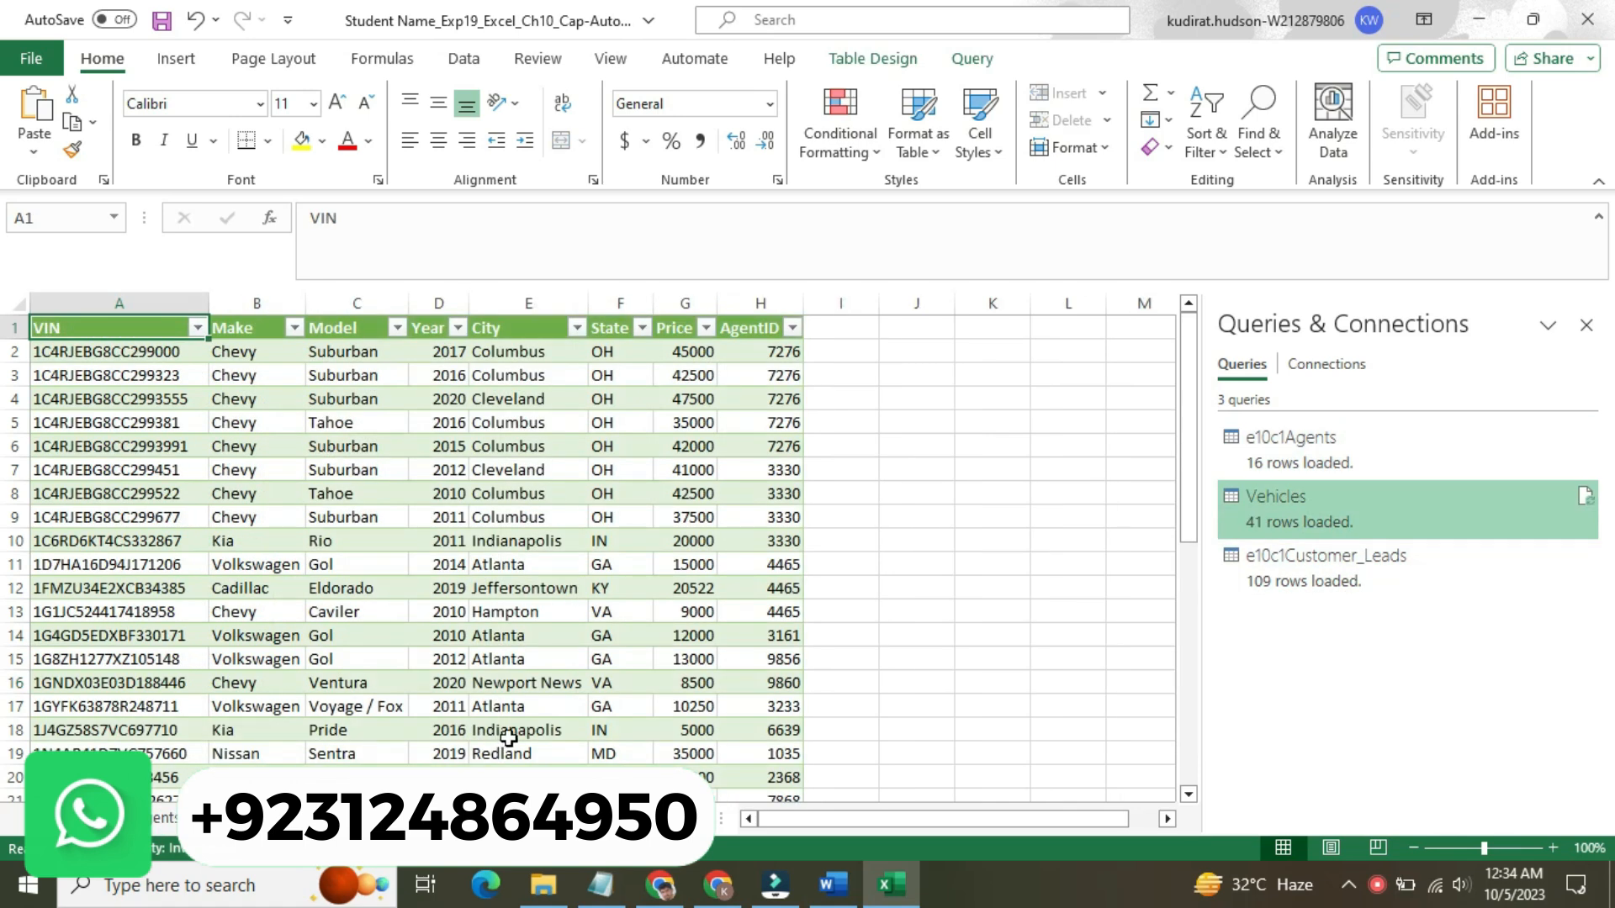
{"action": "left_click", "coordinate": [1327, 363]}
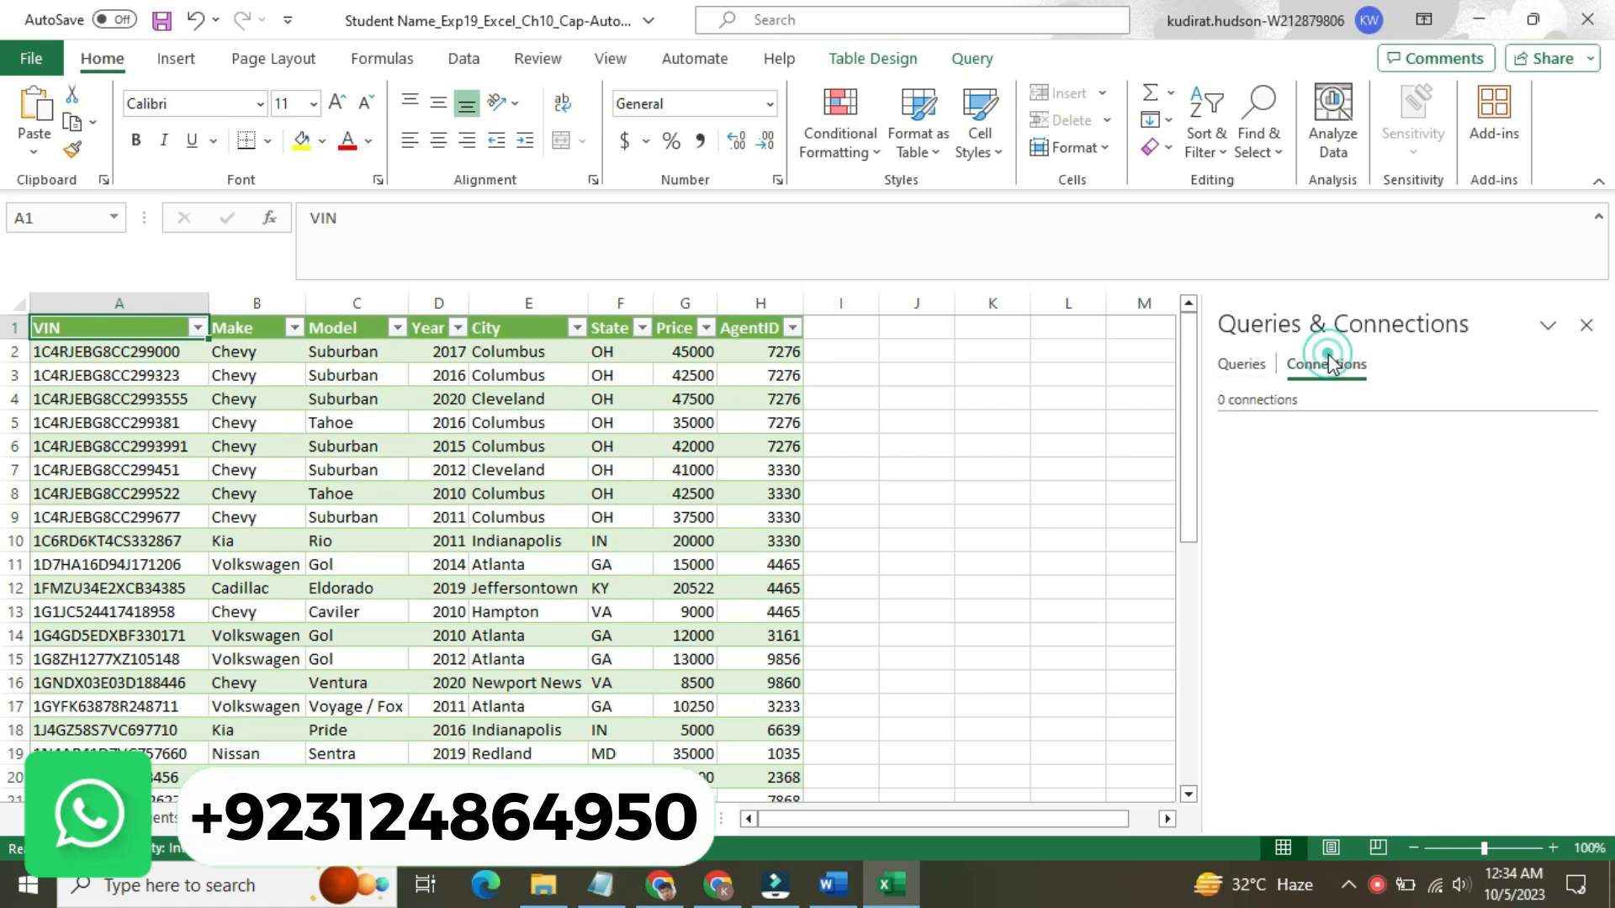
{"action": "left_click", "coordinate": [1242, 366]}
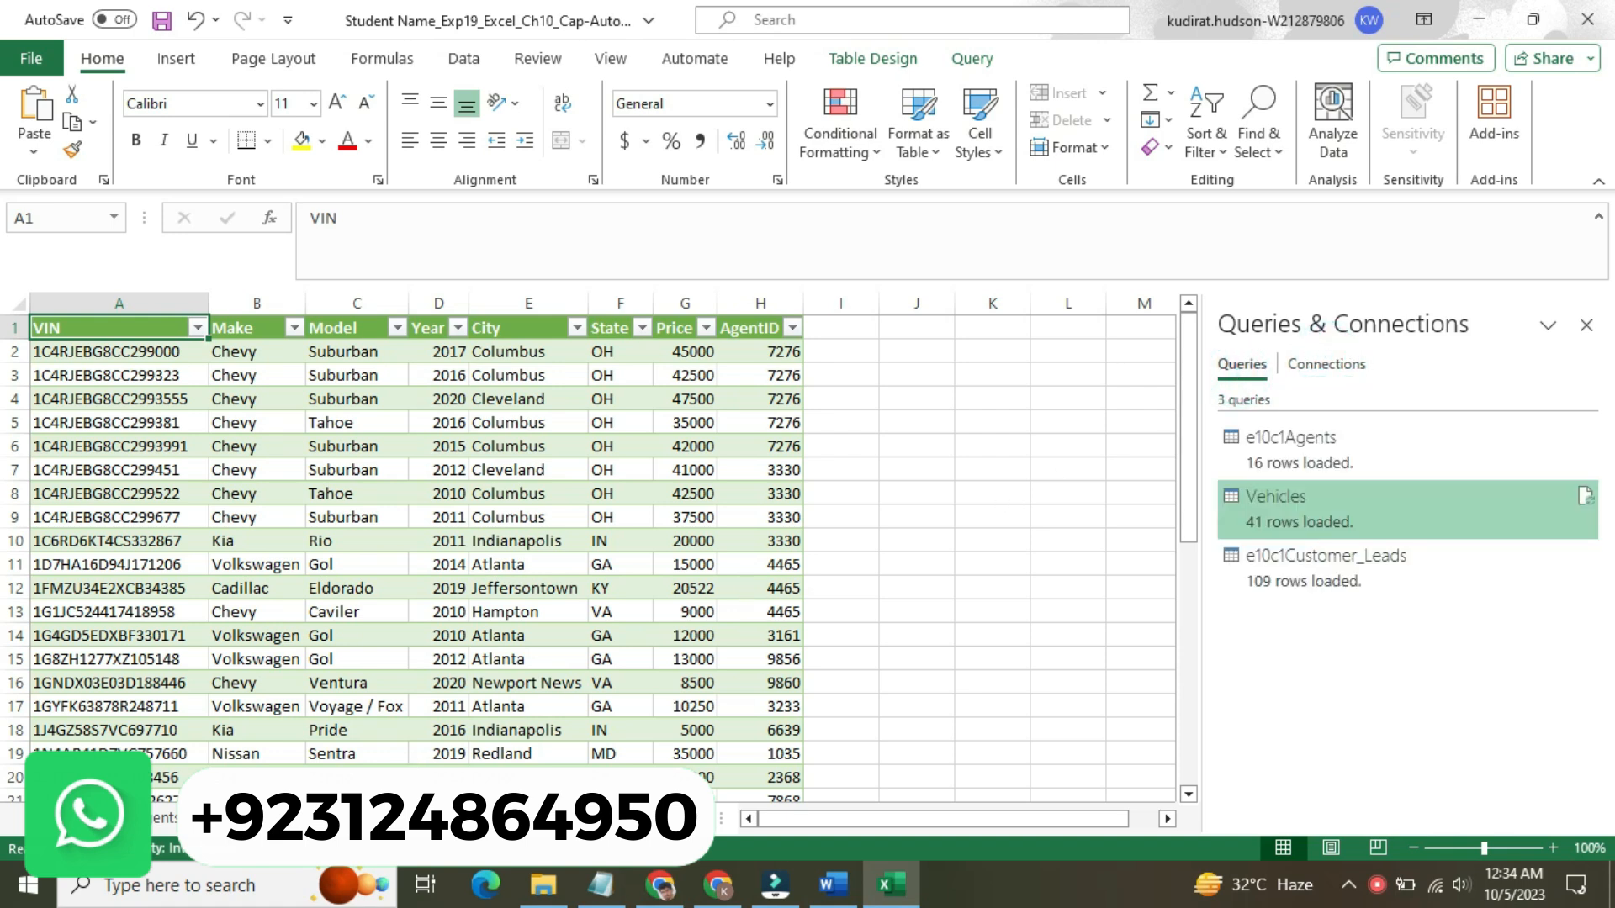
{"action": "key", "text": "ctrl+Page_Down"}
{"action": "key", "text": "ctrl+Page_Down"}
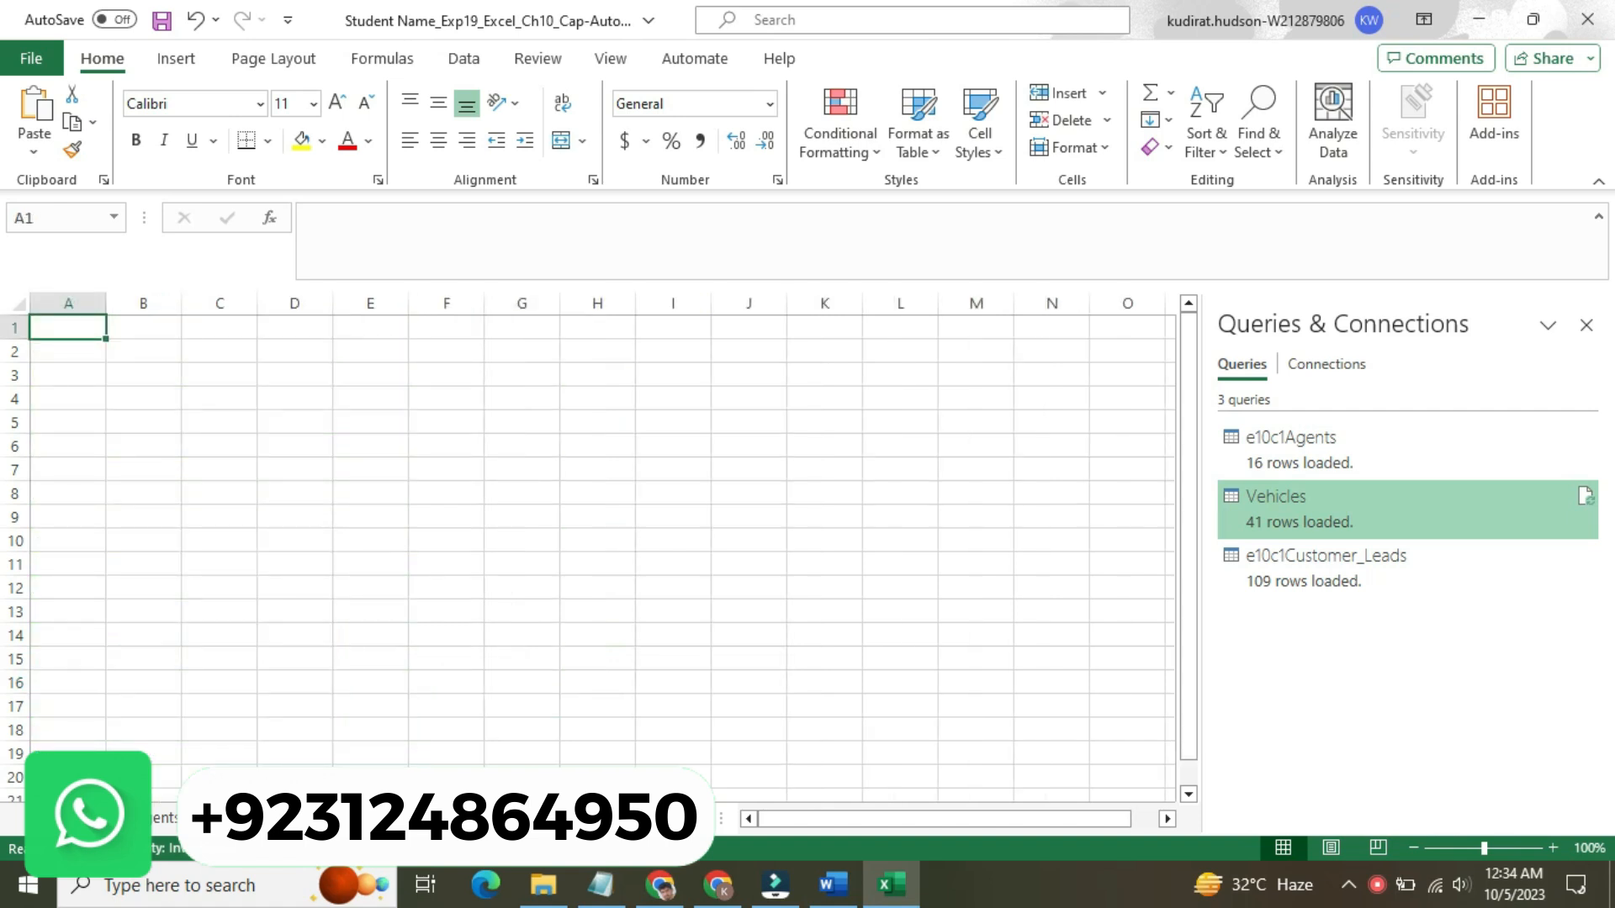
{"action": "key", "text": "ctrl+Page_Up"}
{"action": "key", "text": "ctrl+Page_Up"}
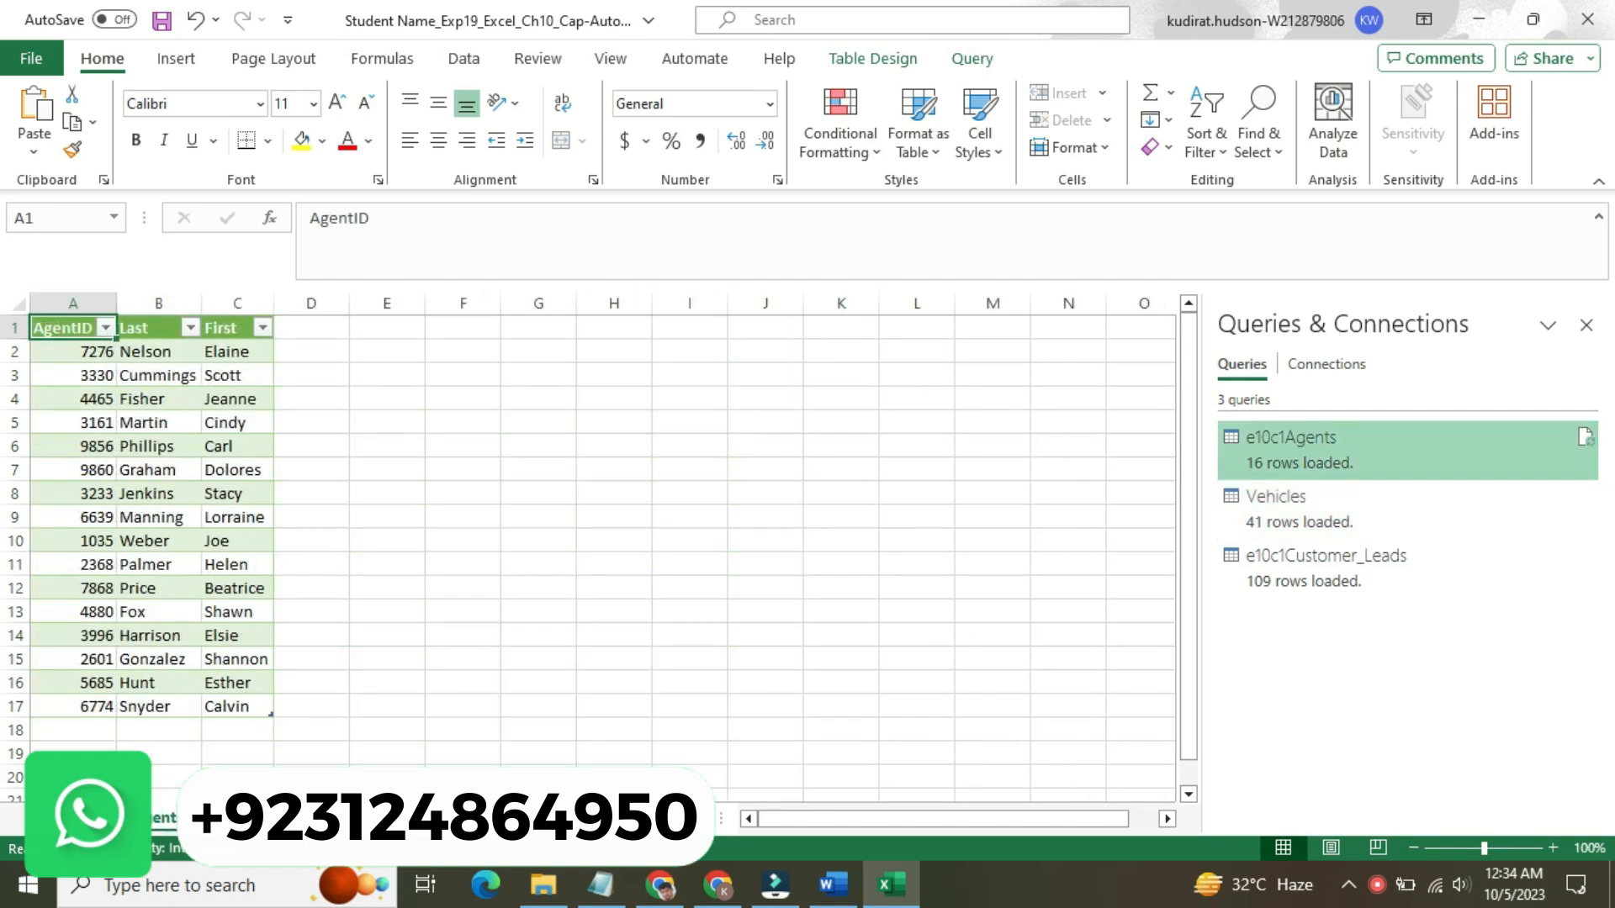
{"action": "key", "text": "ctrl+Page_Down"}
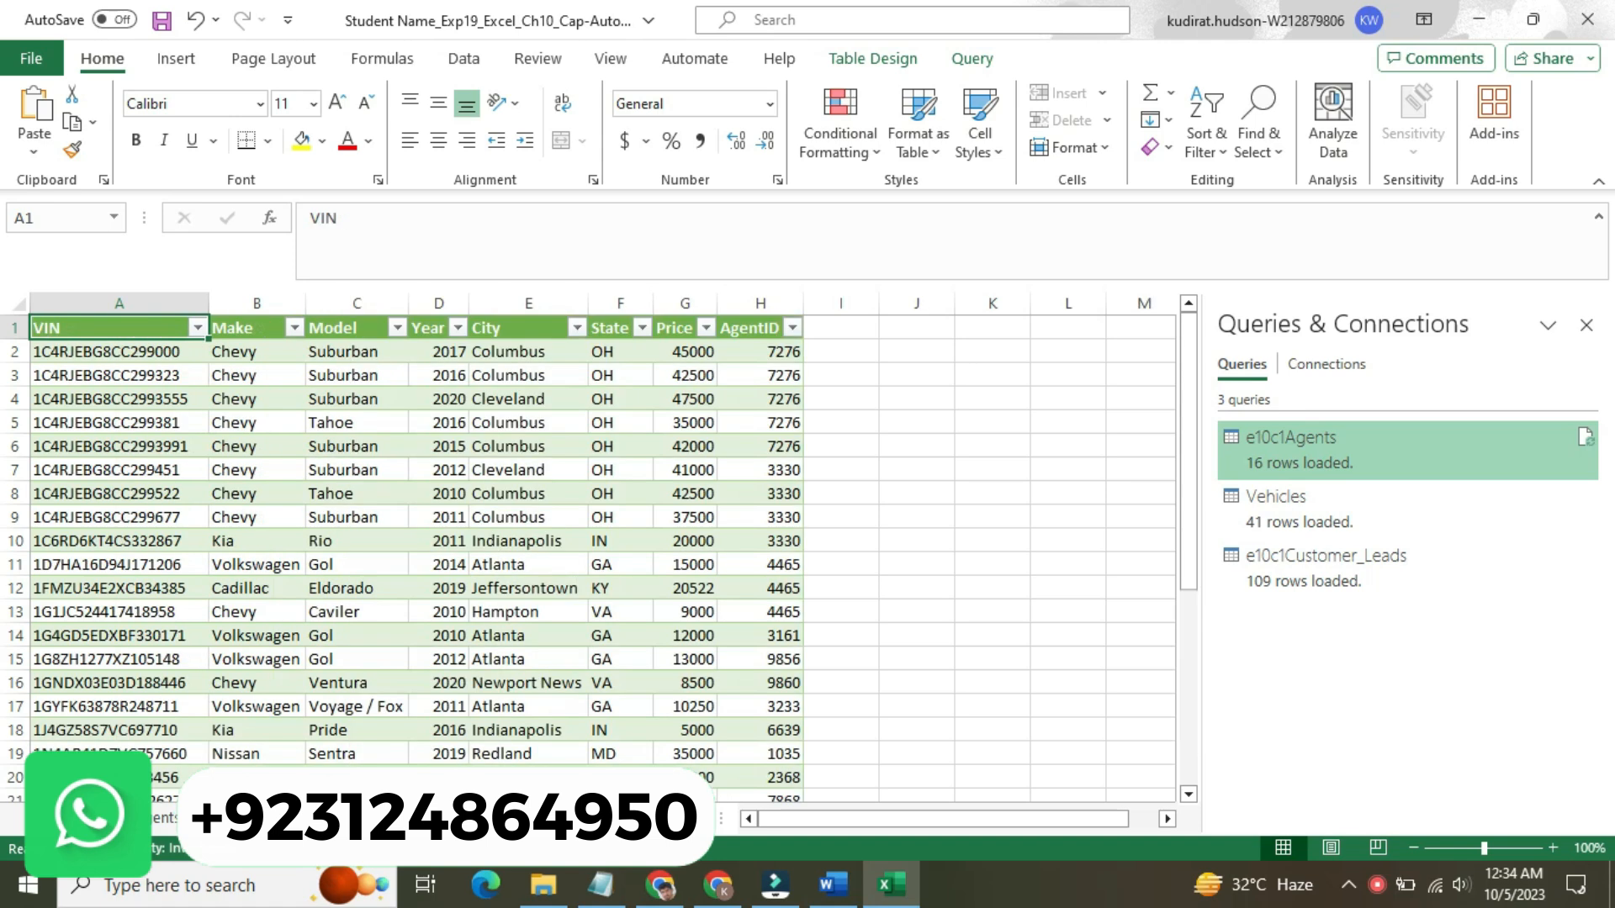
{"action": "left_click", "coordinate": [833, 884]}
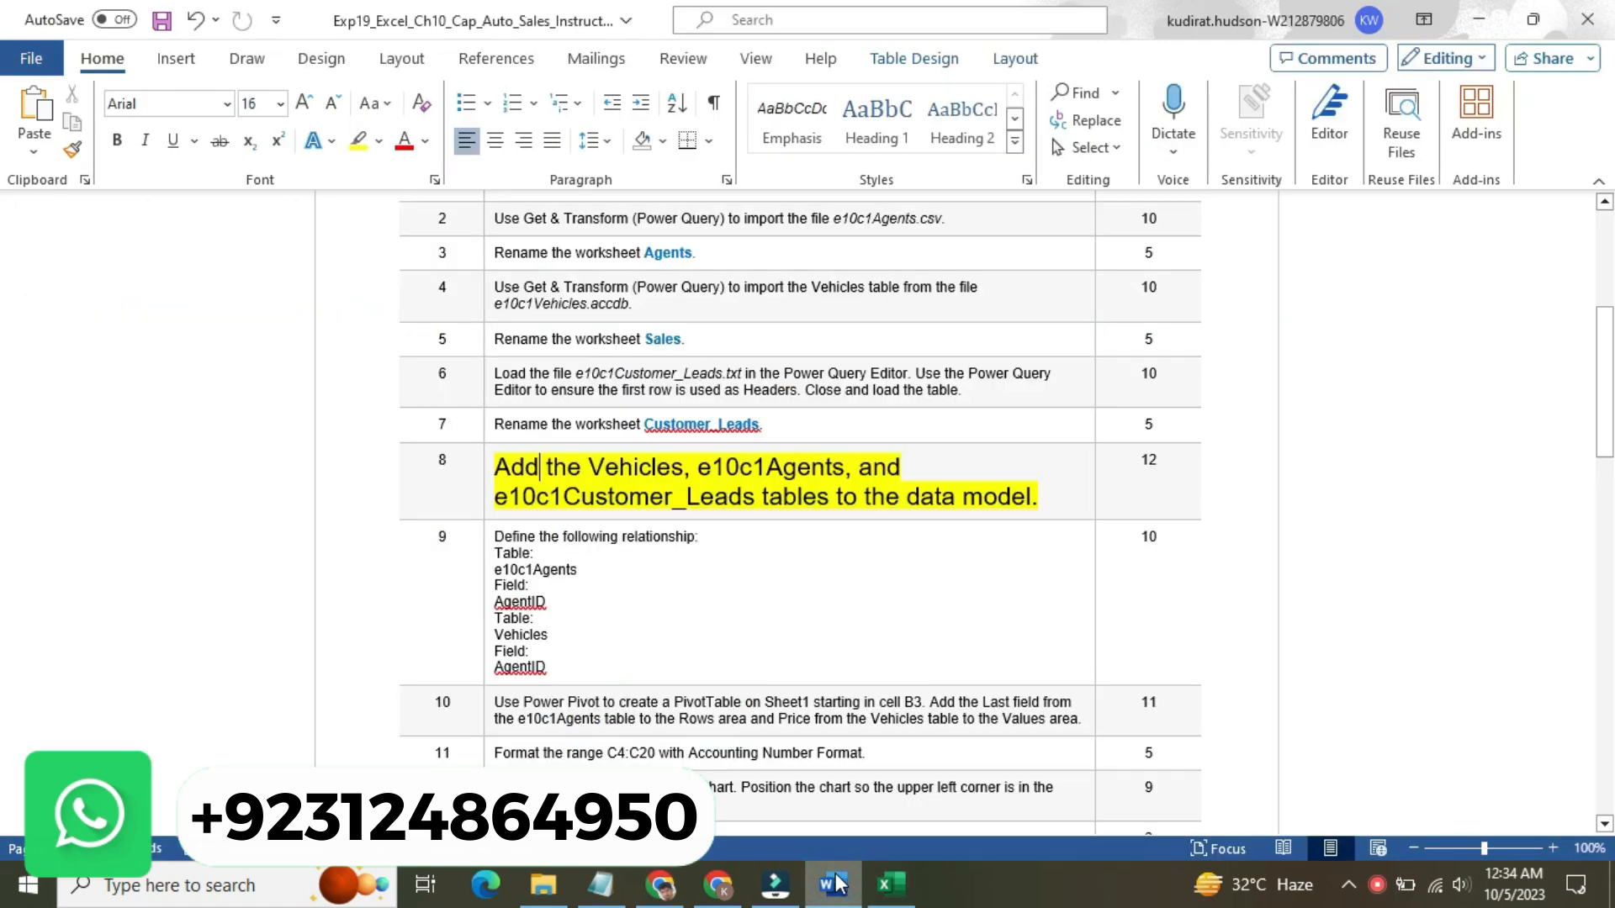
- Review the remaining instruction steps around step 8 in Word and switch to the Excel workbook
{"action": "left_click_drag", "start_coordinate": [1609, 405], "coordinate": [1612, 389]}
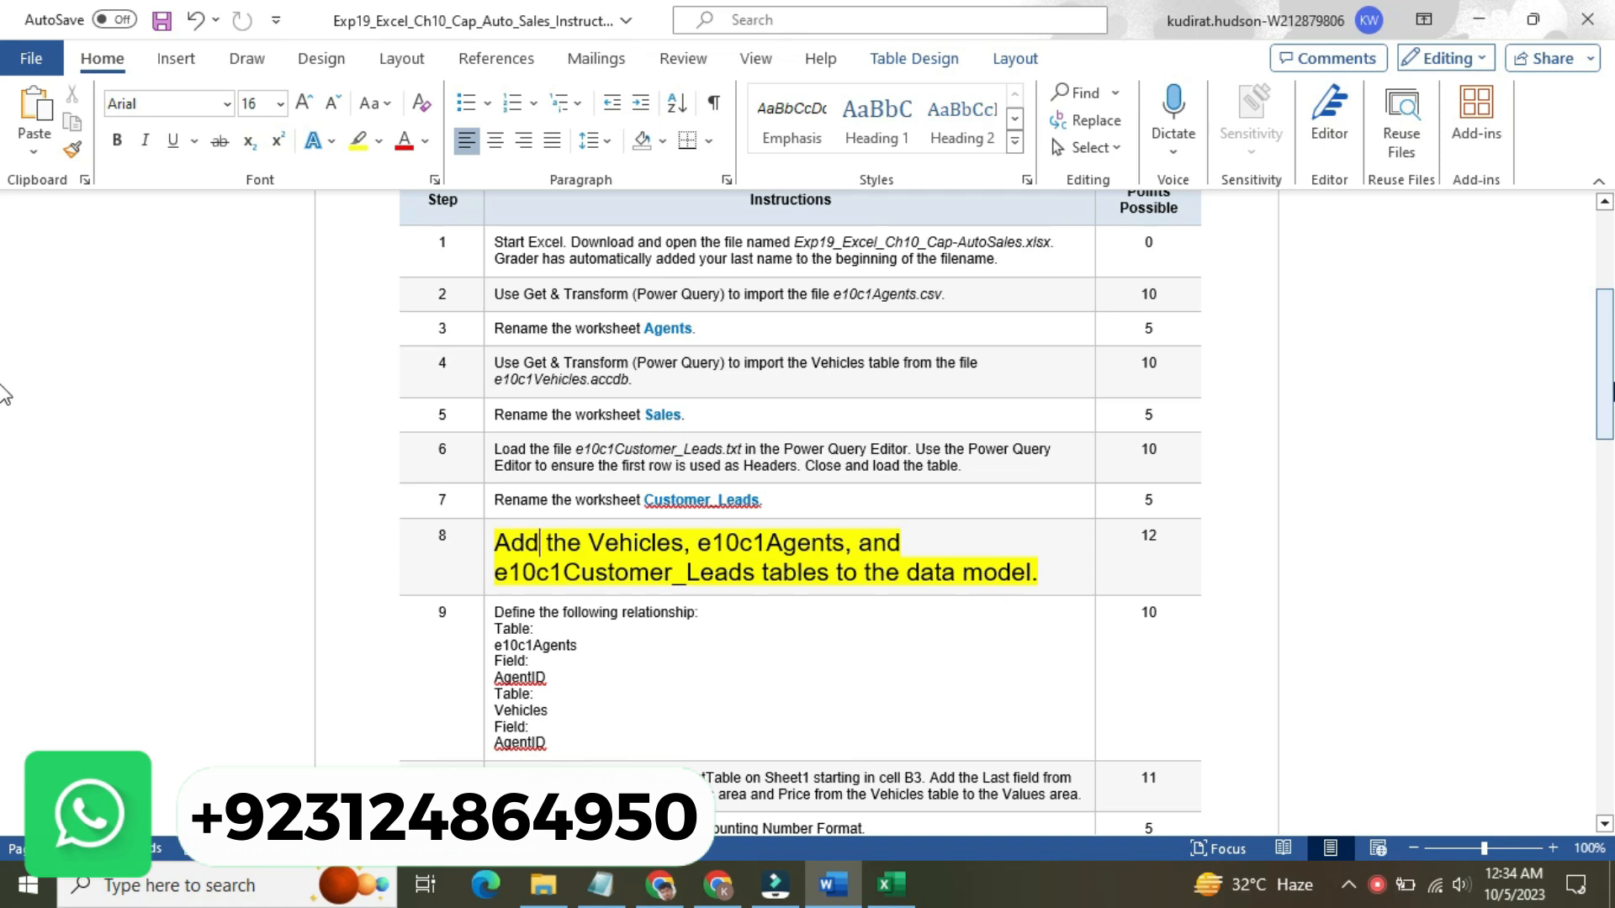
{"action": "left_click_drag", "start_coordinate": [1612, 395], "coordinate": [1612, 458]}
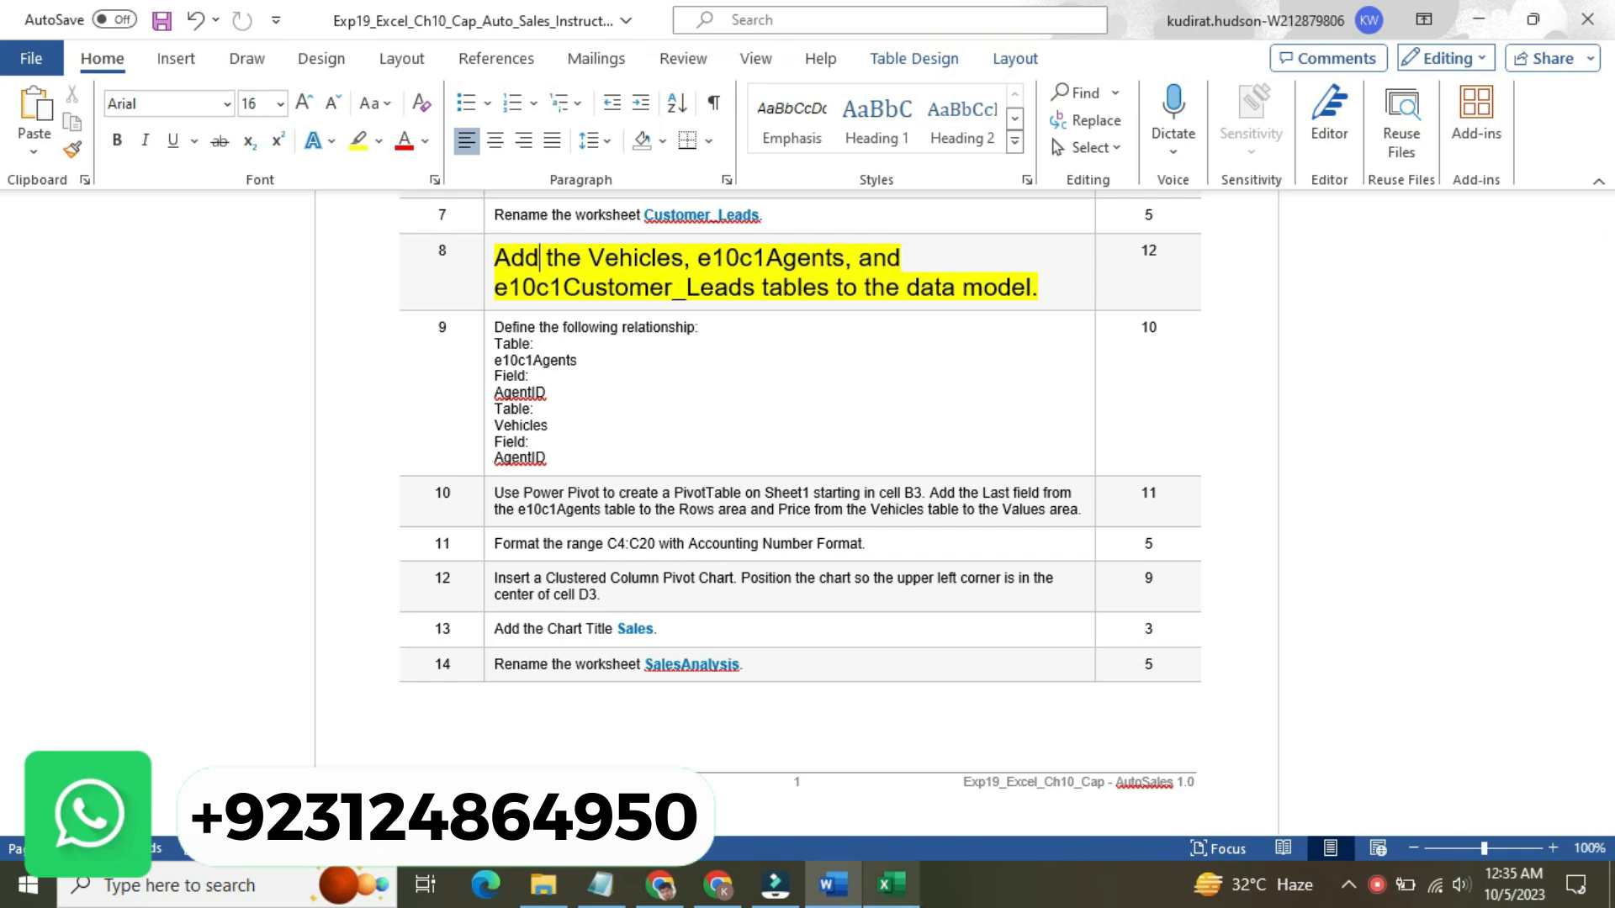
{"action": "left_click", "coordinate": [882, 896]}
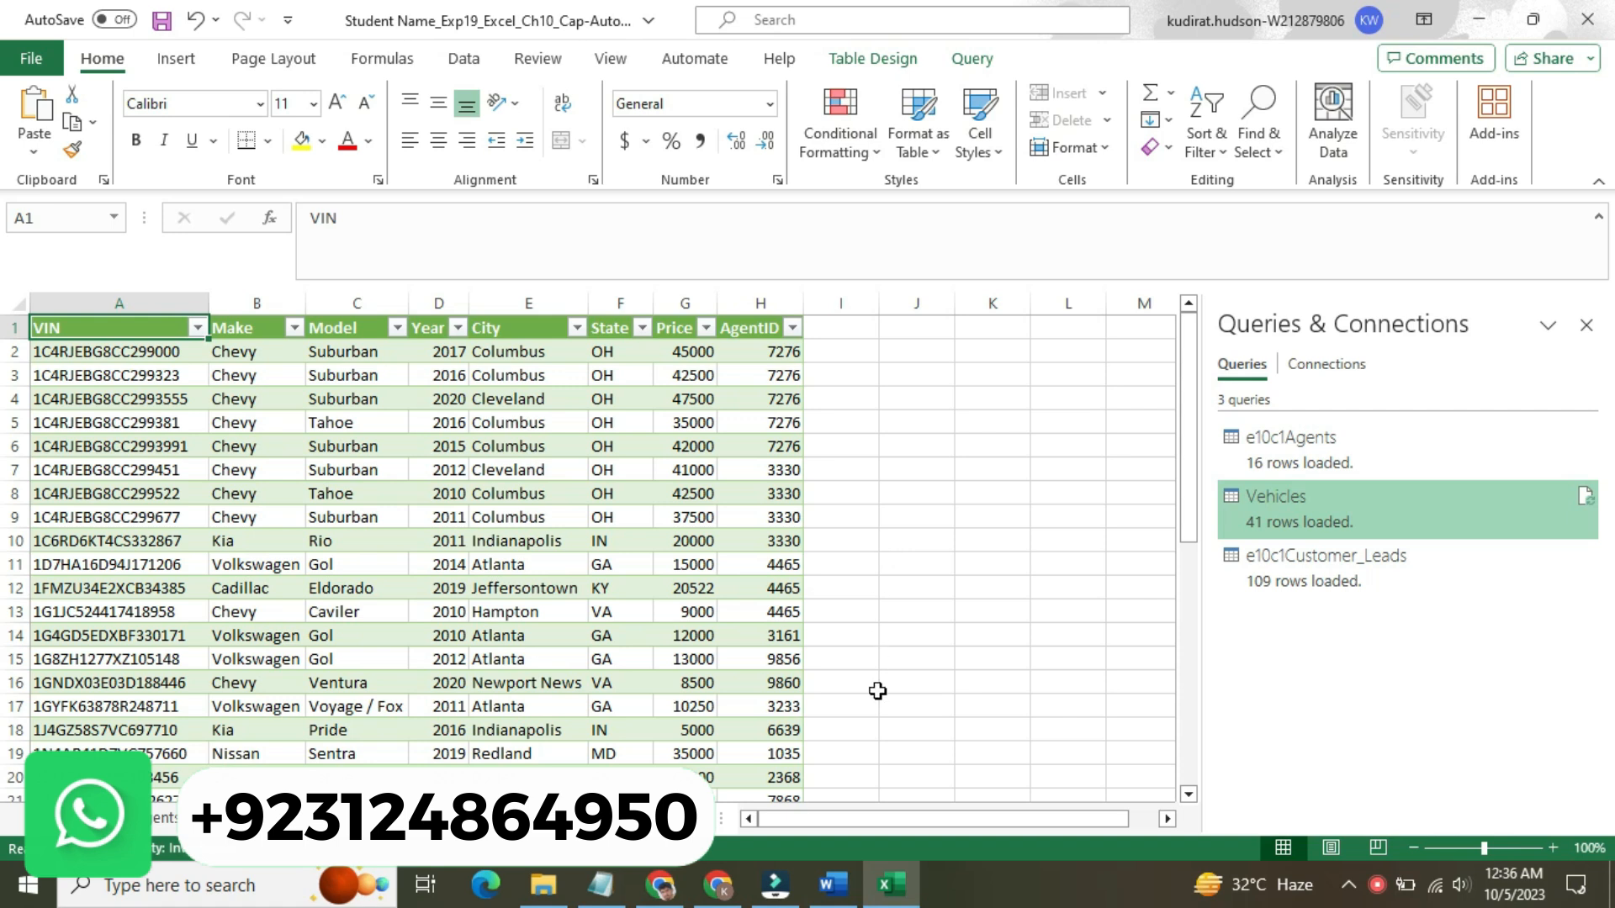
{"action": "mouse_move", "coordinate": [871, 898]}
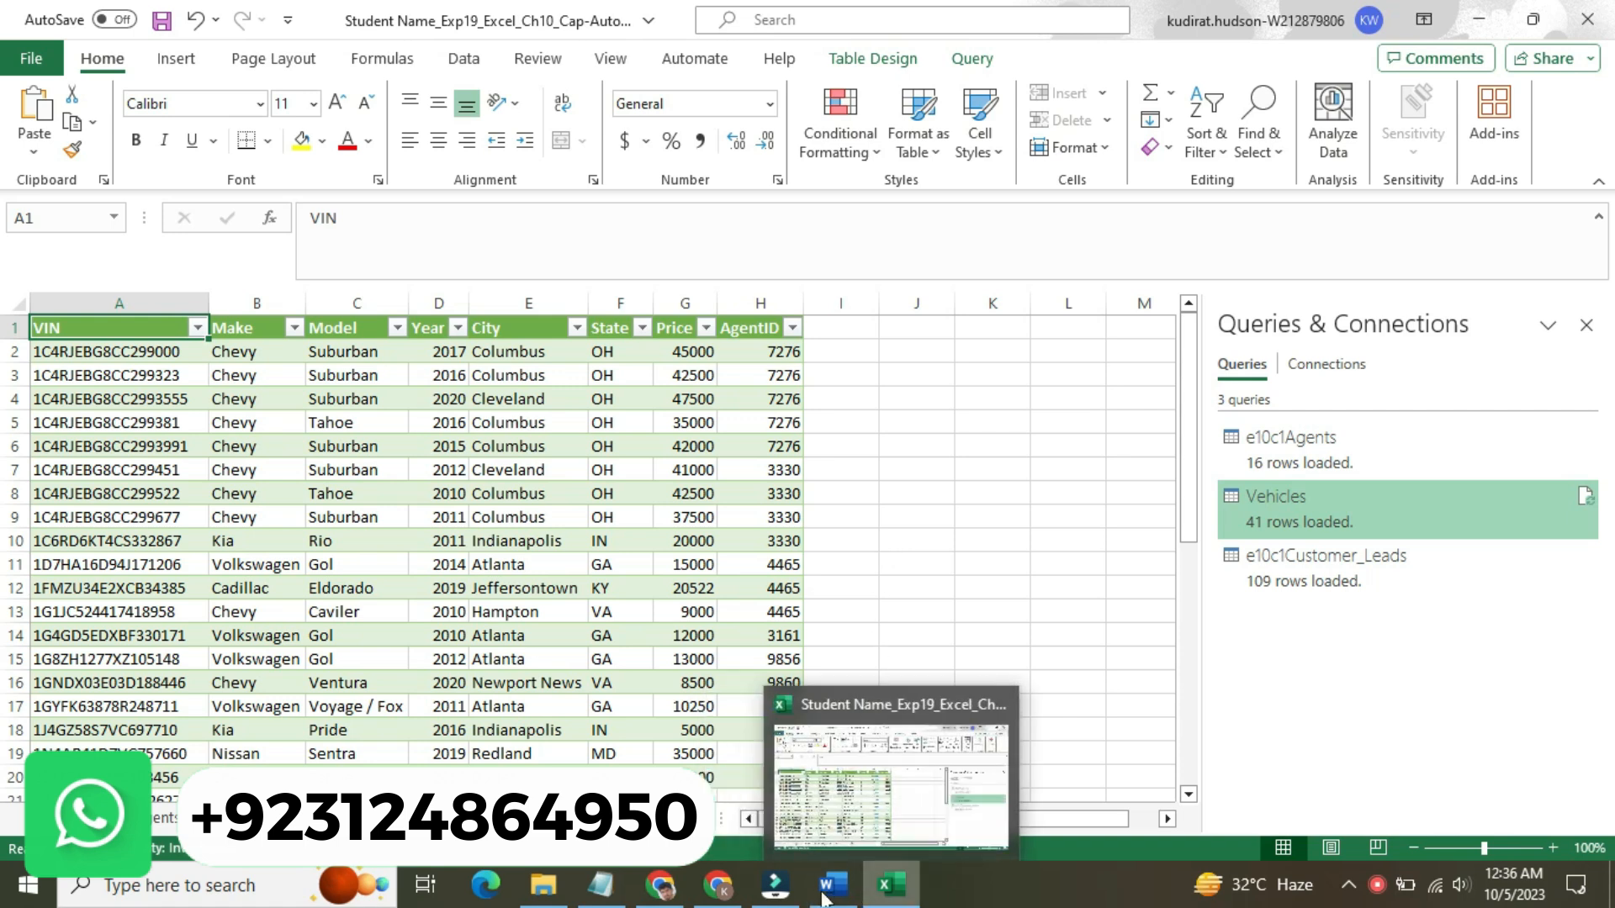
{"action": "mouse_move", "coordinate": [853, 803]}
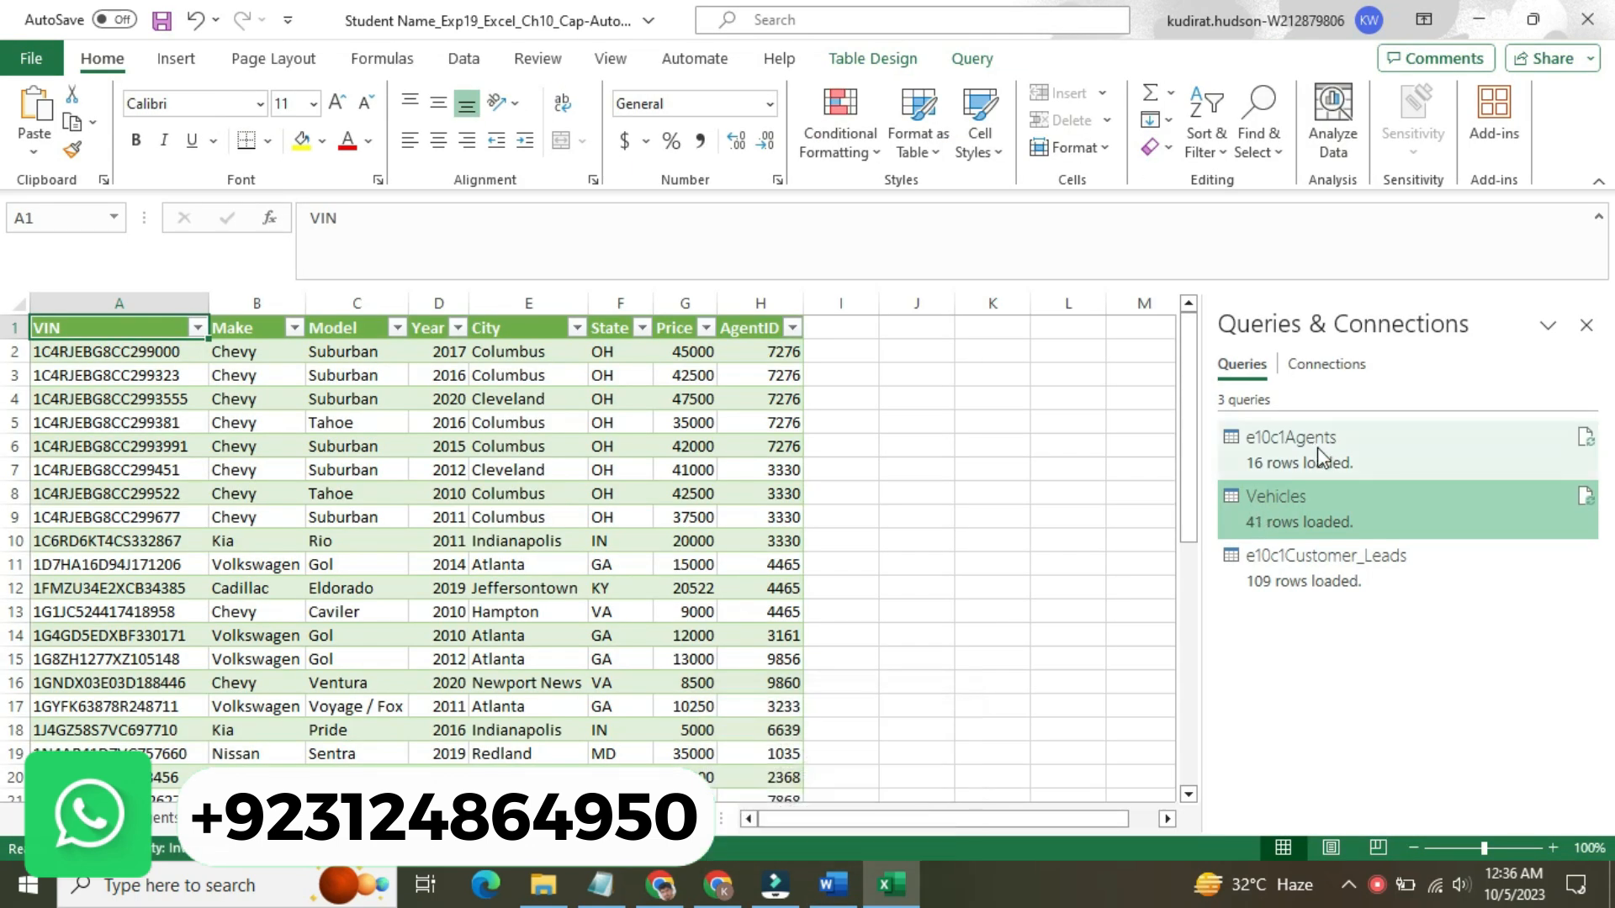
- Select the e10c1Agents, Vehicles, and e10c1Customer_Leads queries together
{"action": "left_click", "coordinate": [1325, 456]}
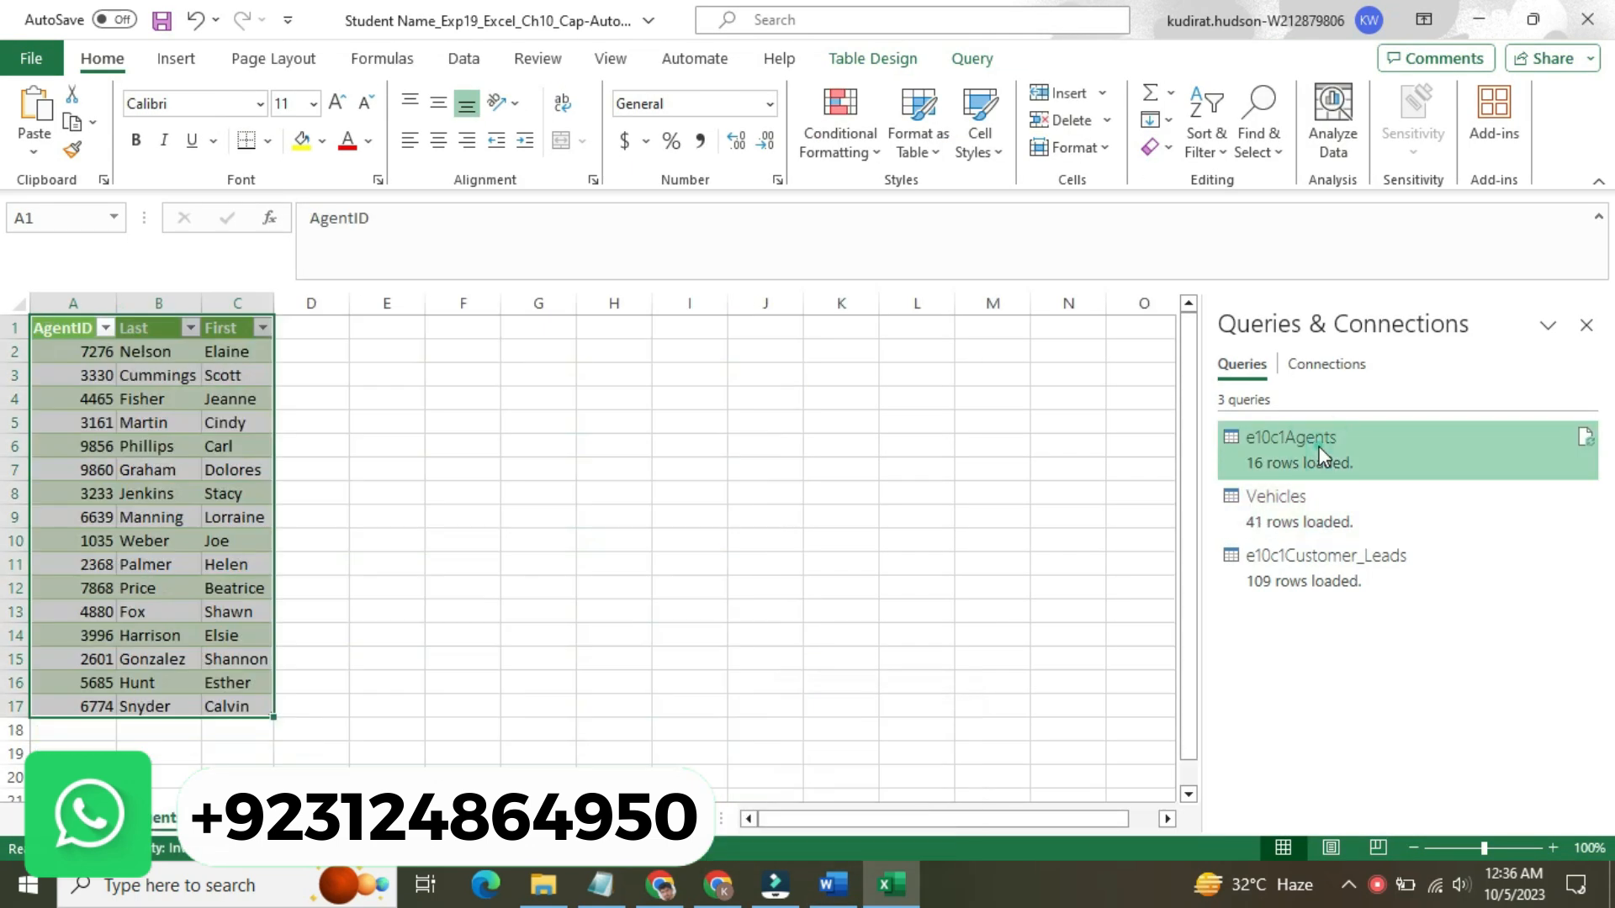
{"action": "left_click", "coordinate": [1314, 494]}
{"action": "left_click", "coordinate": [1291, 558]}
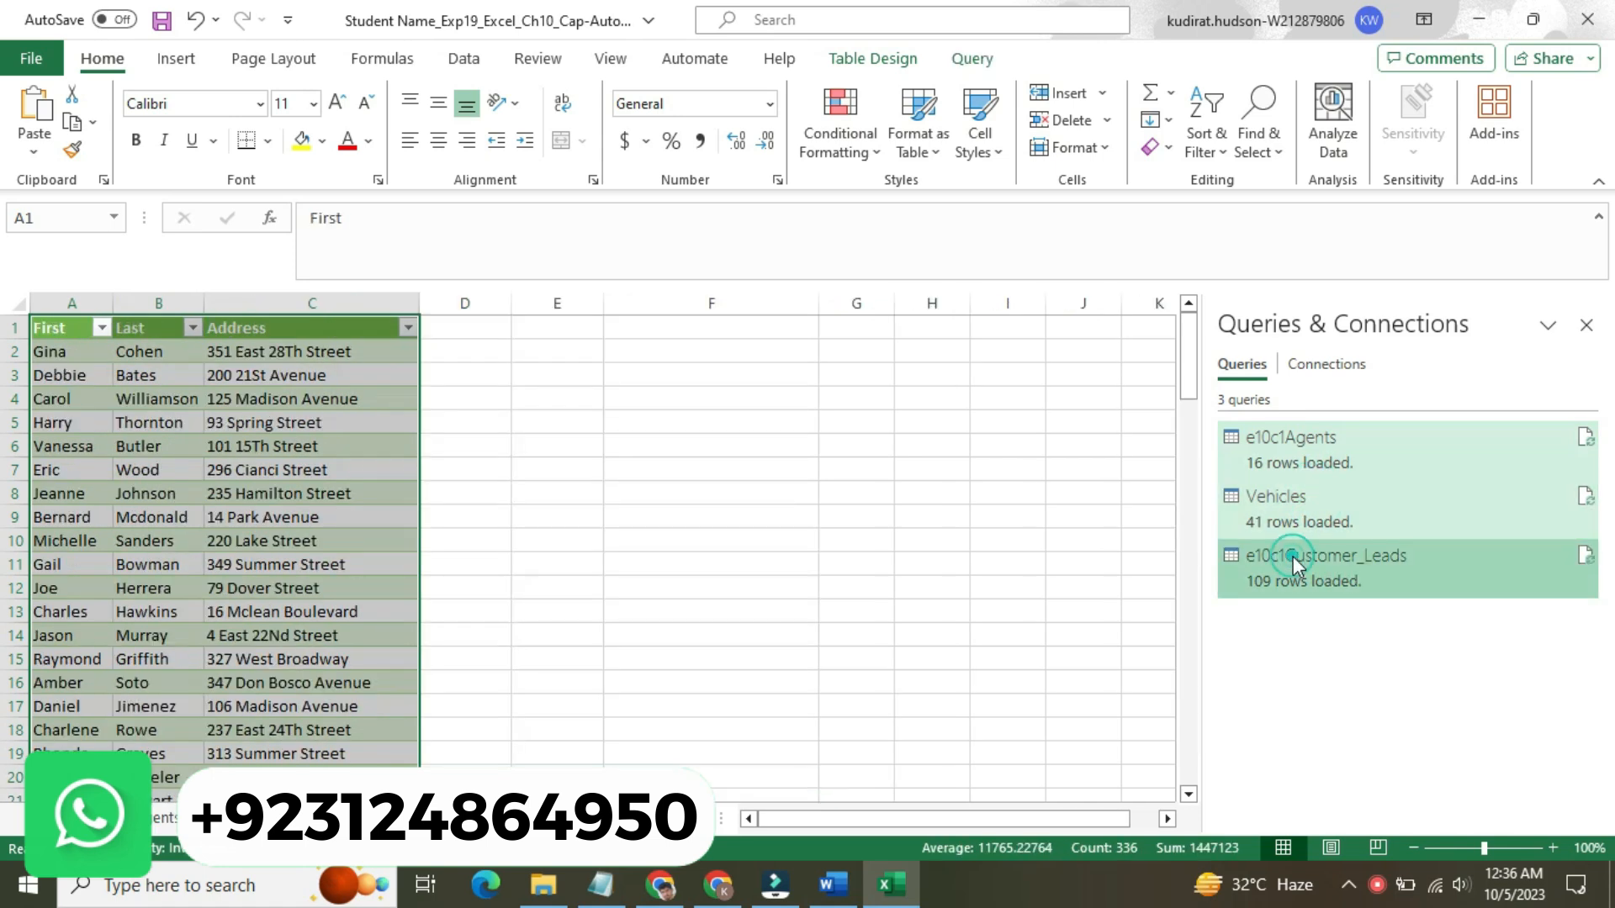
- Examine the e10c1Agents query preview through its full list of rows, and close the preview
{"action": "mouse_move", "coordinate": [1300, 446]}
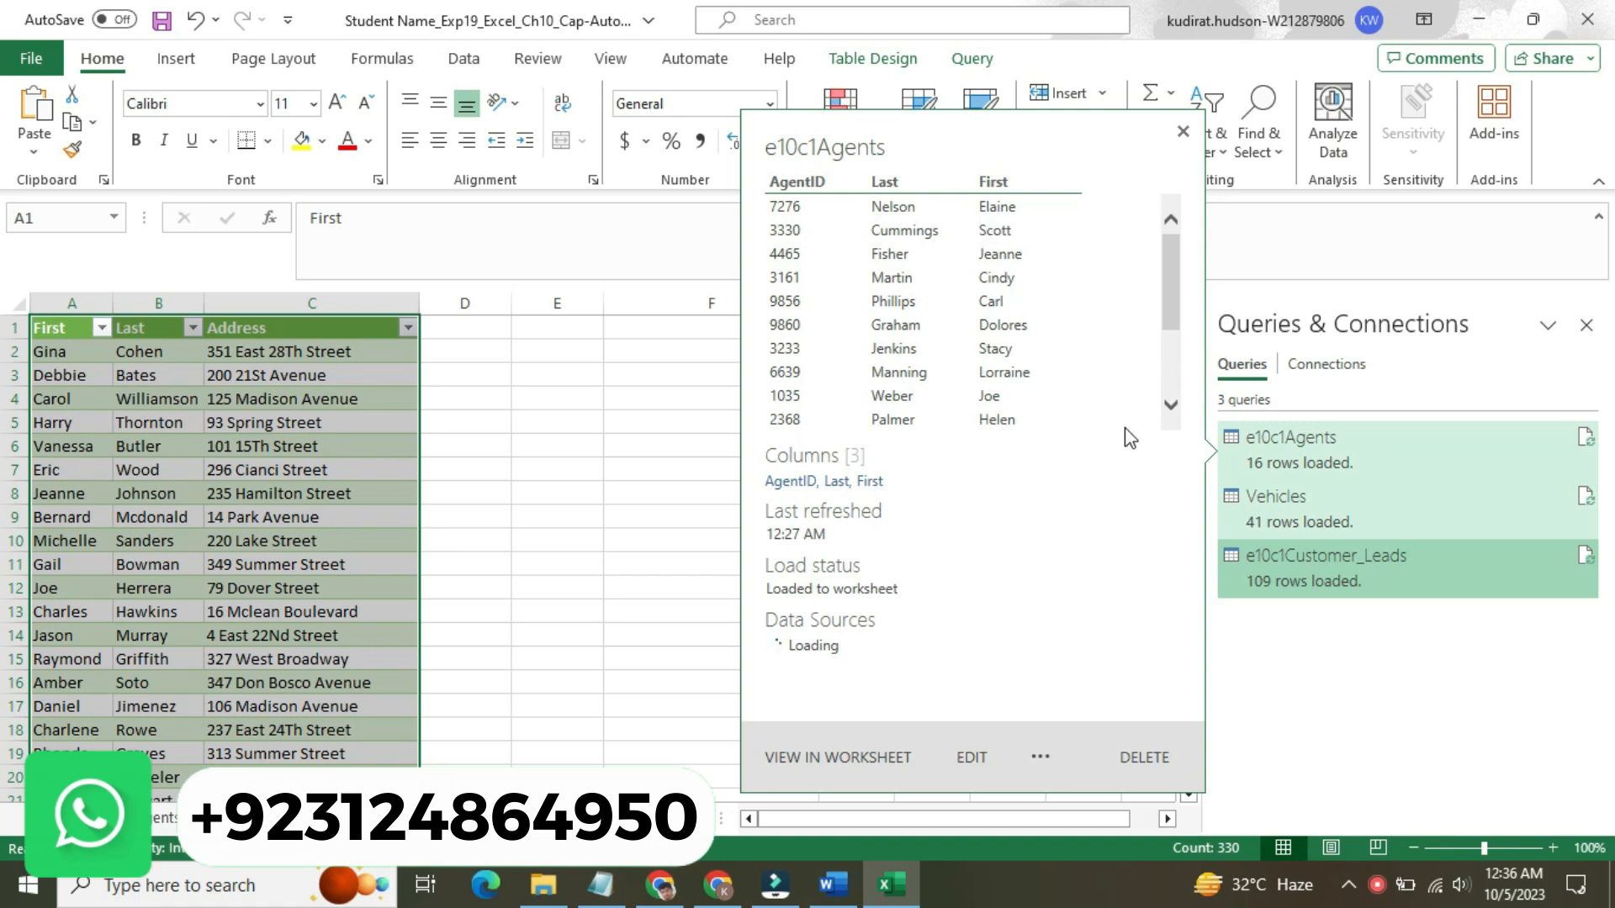
{"action": "left_click", "coordinate": [1170, 404]}
{"action": "left_click", "coordinate": [1170, 401]}
{"action": "left_click", "coordinate": [1170, 402]}
{"action": "left_click", "coordinate": [1170, 401]}
{"action": "left_click", "coordinate": [1169, 401]}
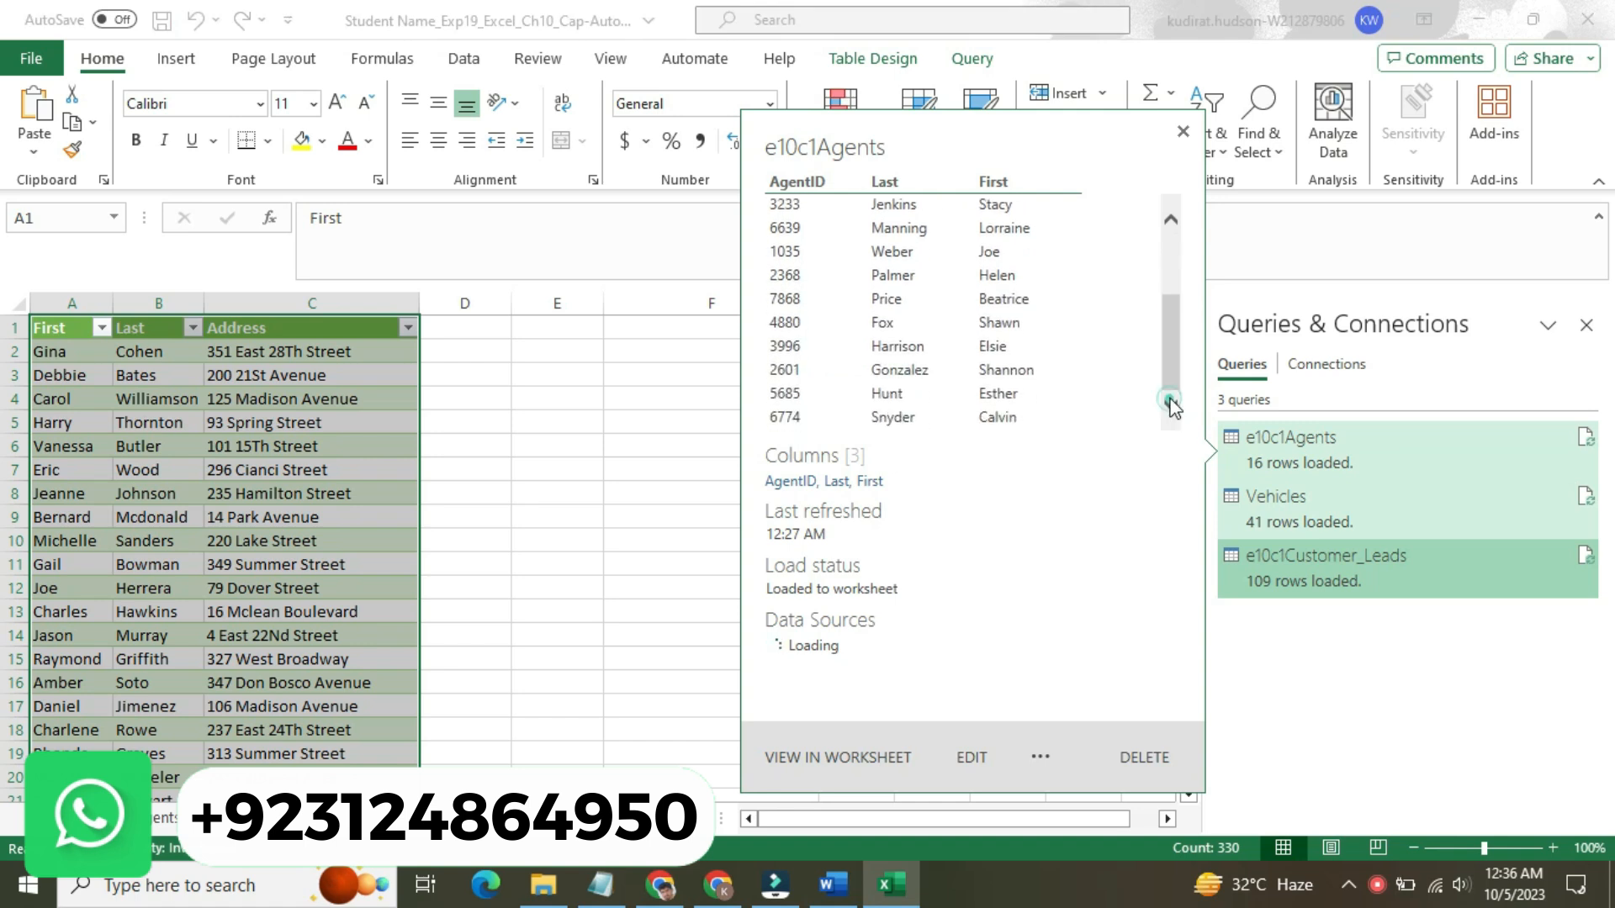
{"action": "left_click", "coordinate": [1170, 221]}
{"action": "left_click", "coordinate": [1170, 221]}
{"action": "left_click", "coordinate": [1170, 220]}
{"action": "left_click", "coordinate": [1170, 220]}
{"action": "left_click", "coordinate": [1170, 221]}
{"action": "left_click", "coordinate": [1170, 220]}
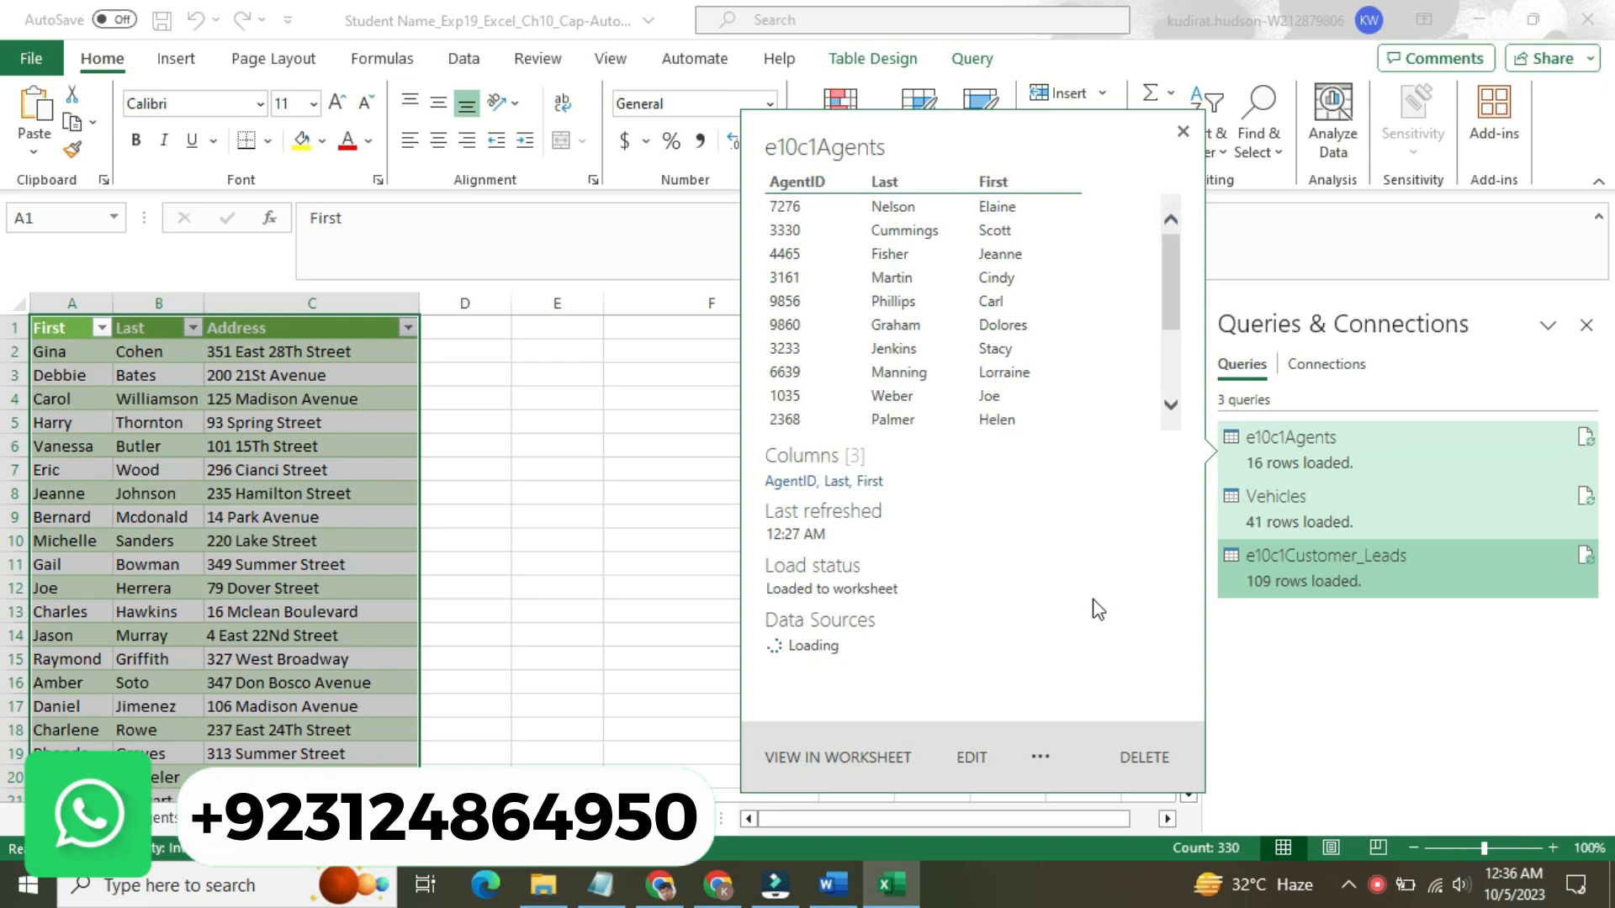
{"action": "left_click", "coordinate": [1182, 131]}
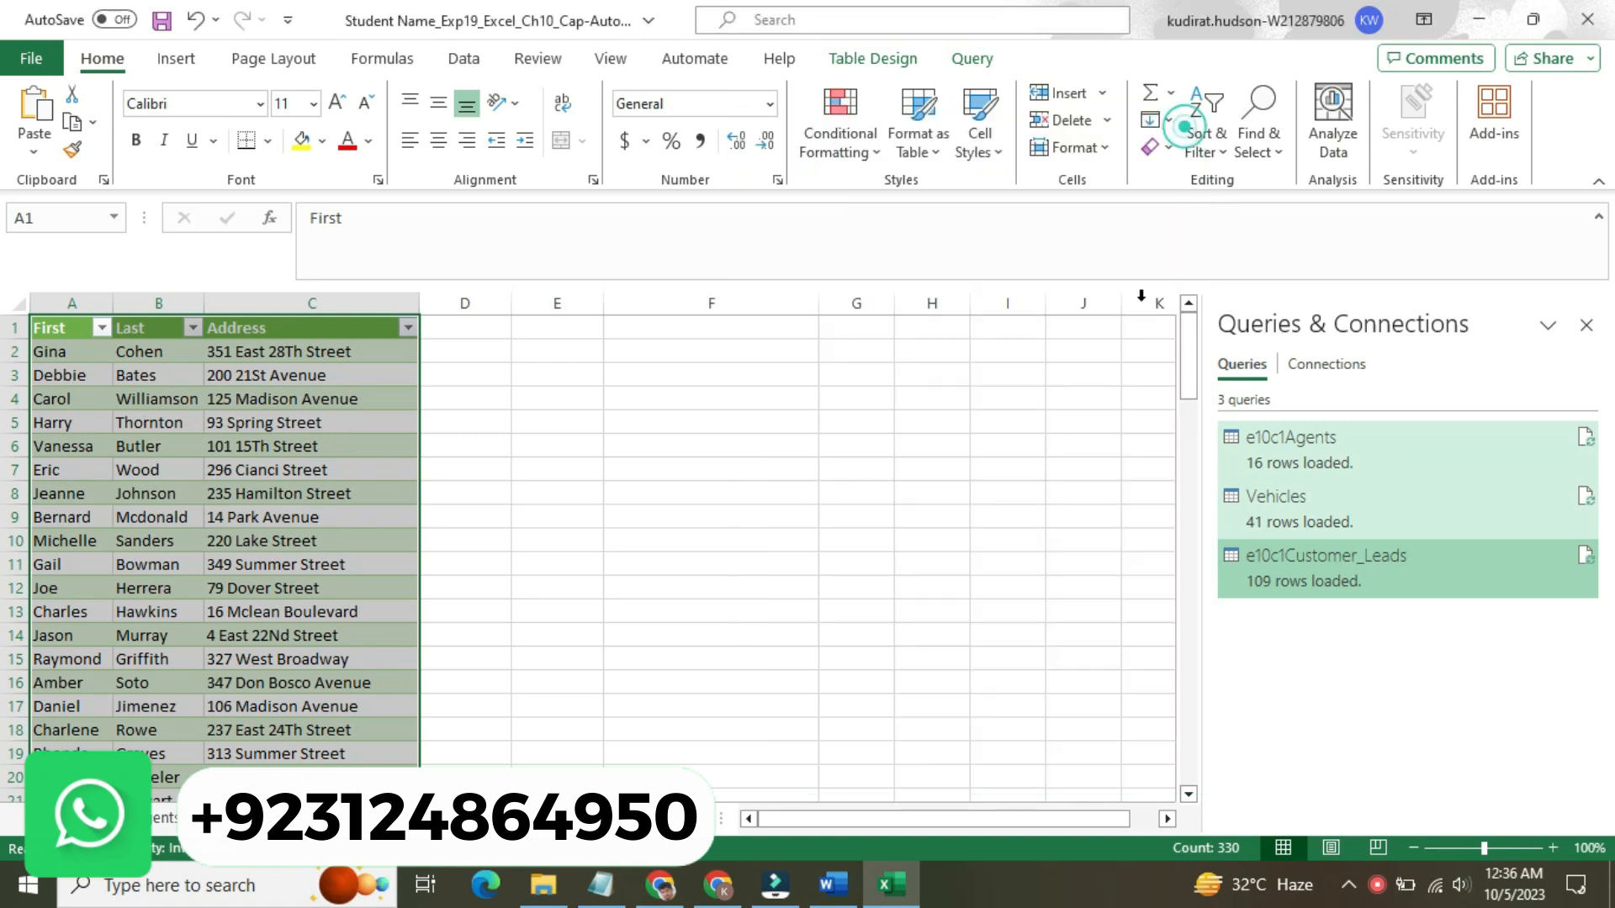
- Try to reselect the agents, vehicles, and customer leads queries as a group
{"action": "left_click", "coordinate": [1294, 528]}
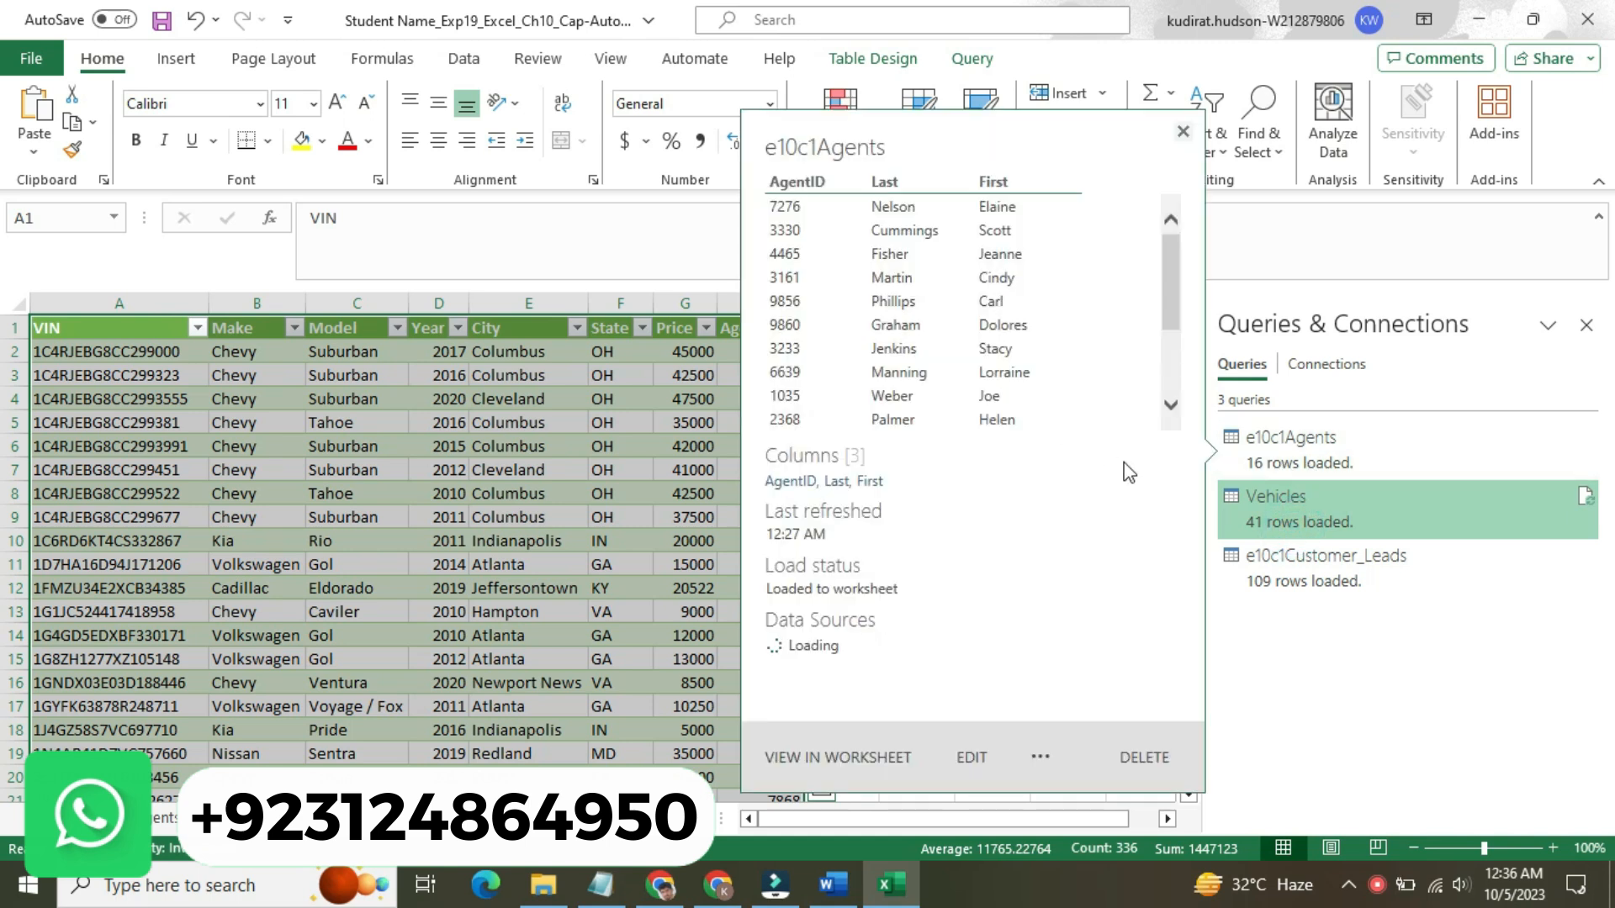
{"action": "left_click", "coordinate": [1388, 509]}
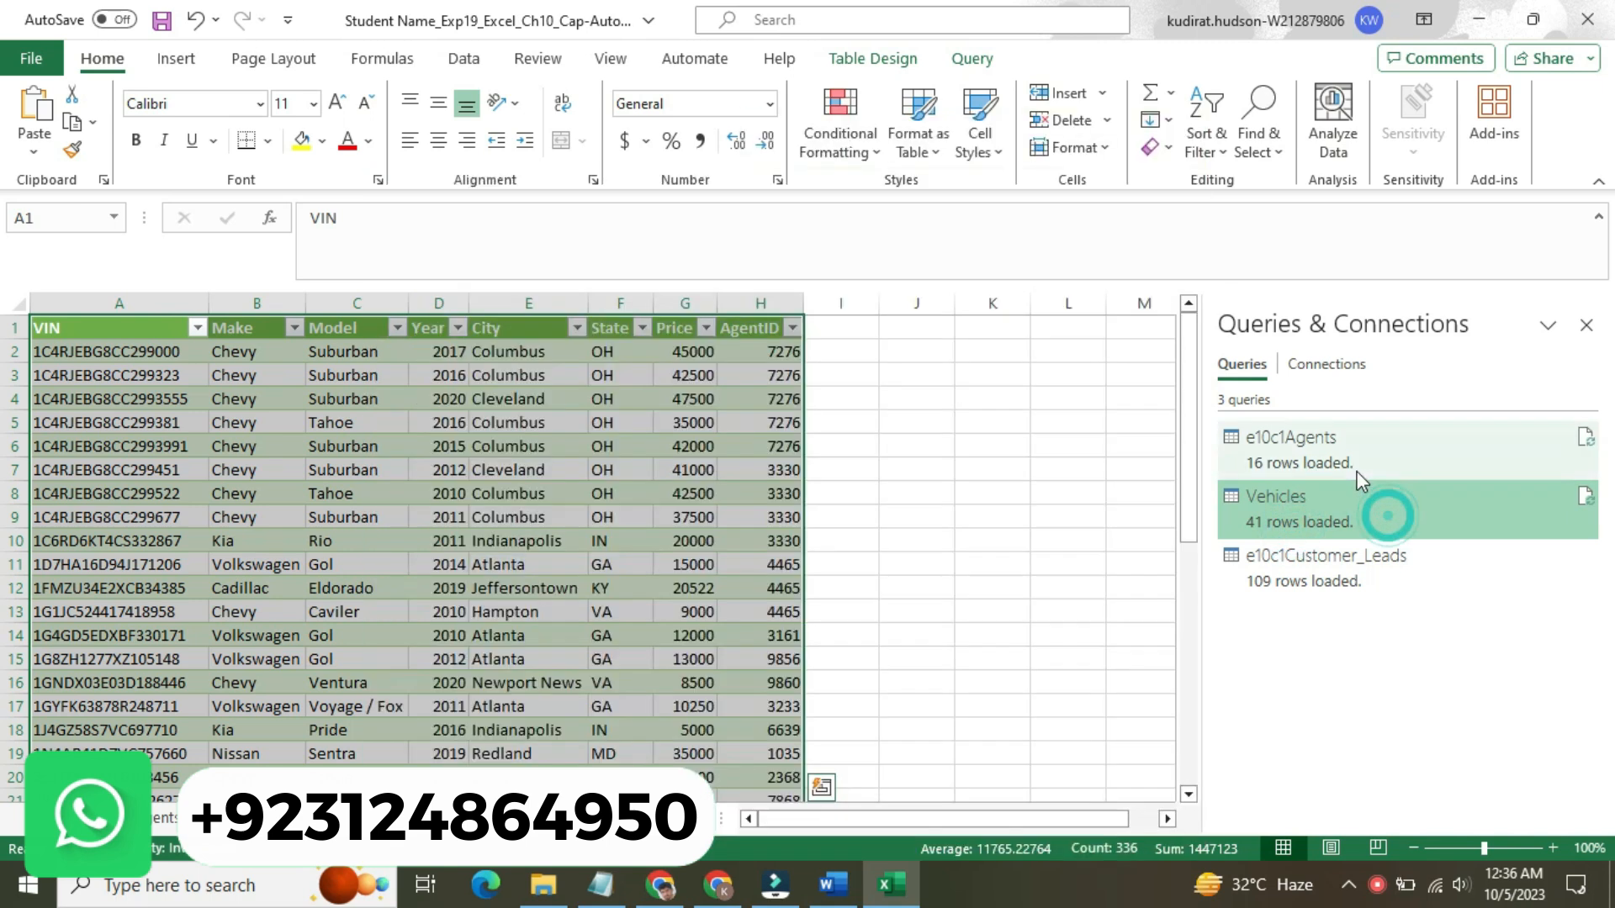
{"action": "left_click", "coordinate": [1346, 461]}
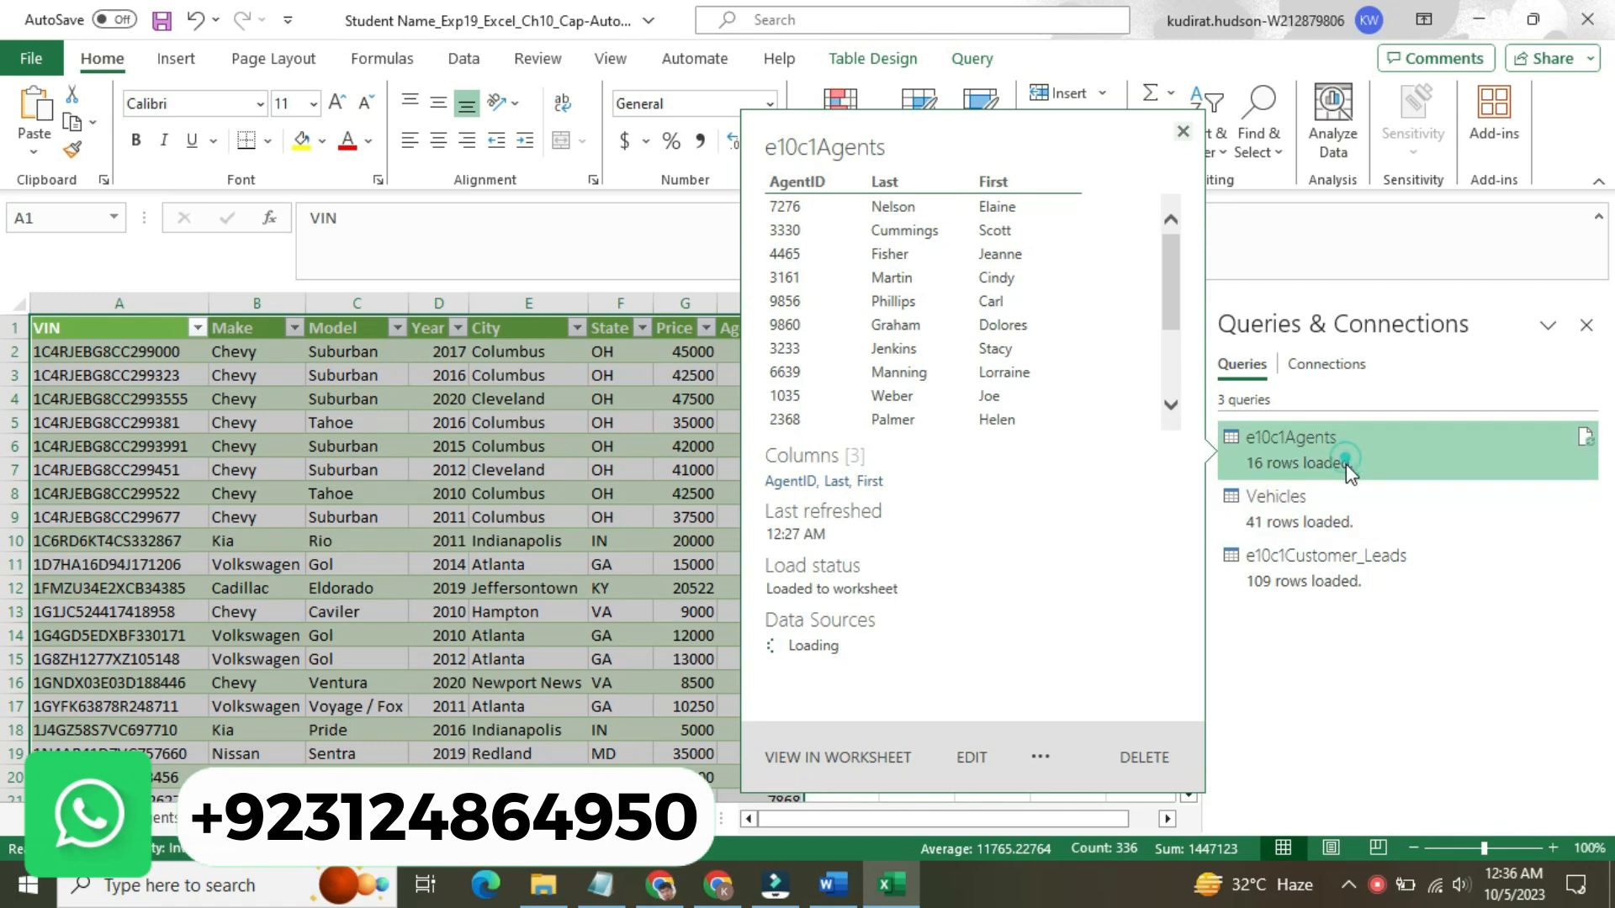
{"action": "left_click", "coordinate": [1346, 487], "text": "ctrl"}
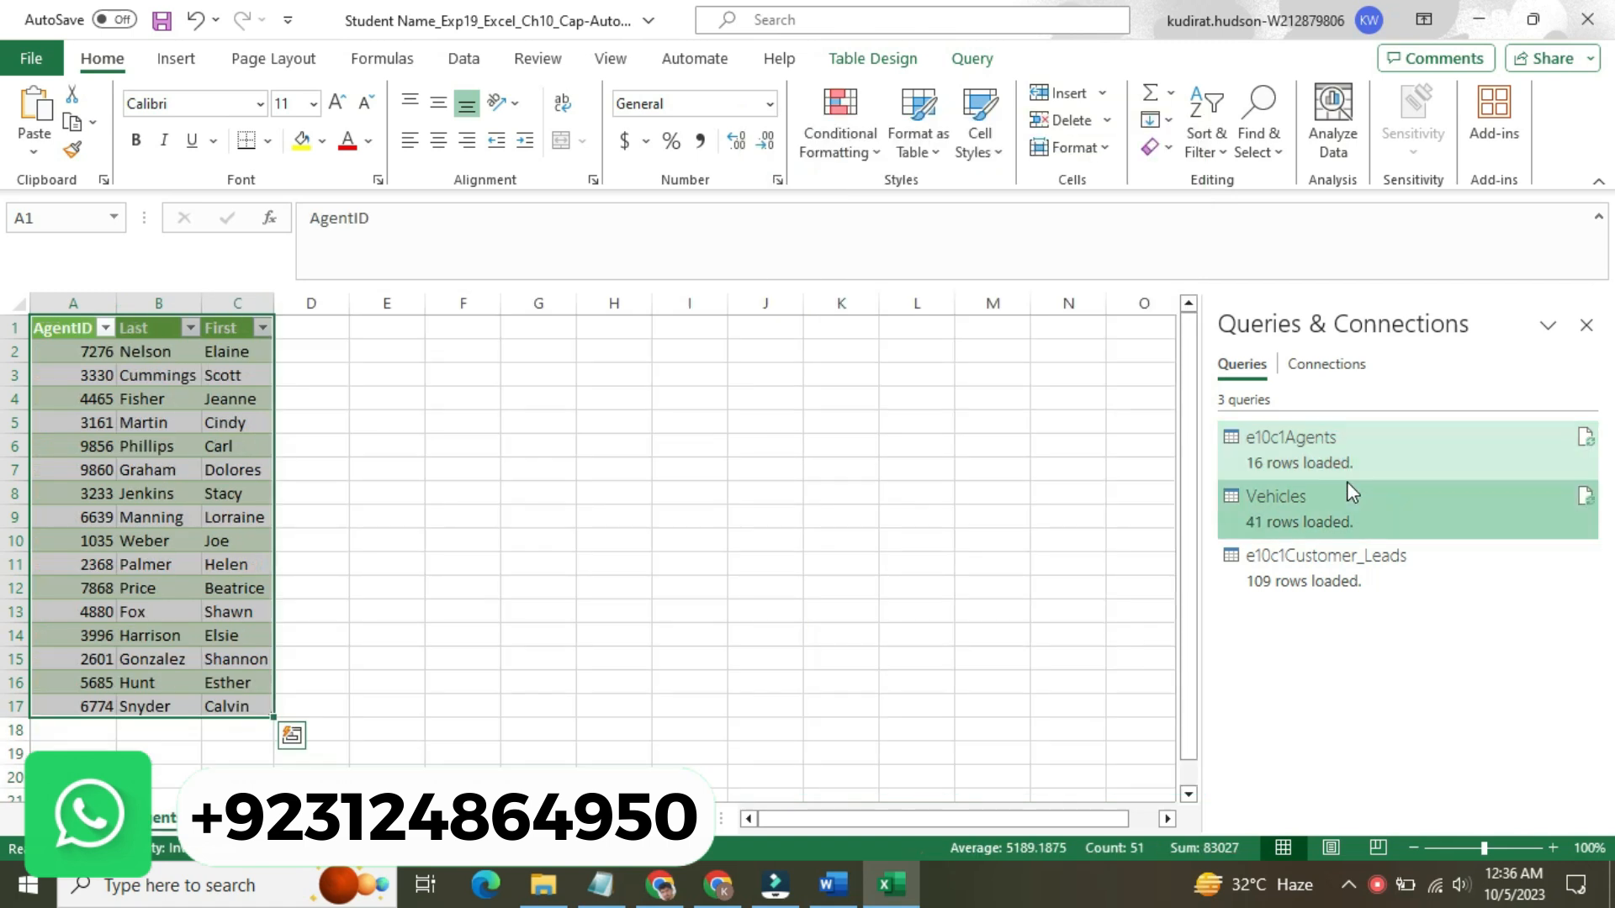
{"action": "left_click", "coordinate": [1345, 585], "text": "ctrl"}
{"action": "left_click", "coordinate": [1346, 585]}
{"action": "left_click", "coordinate": [1329, 526]}
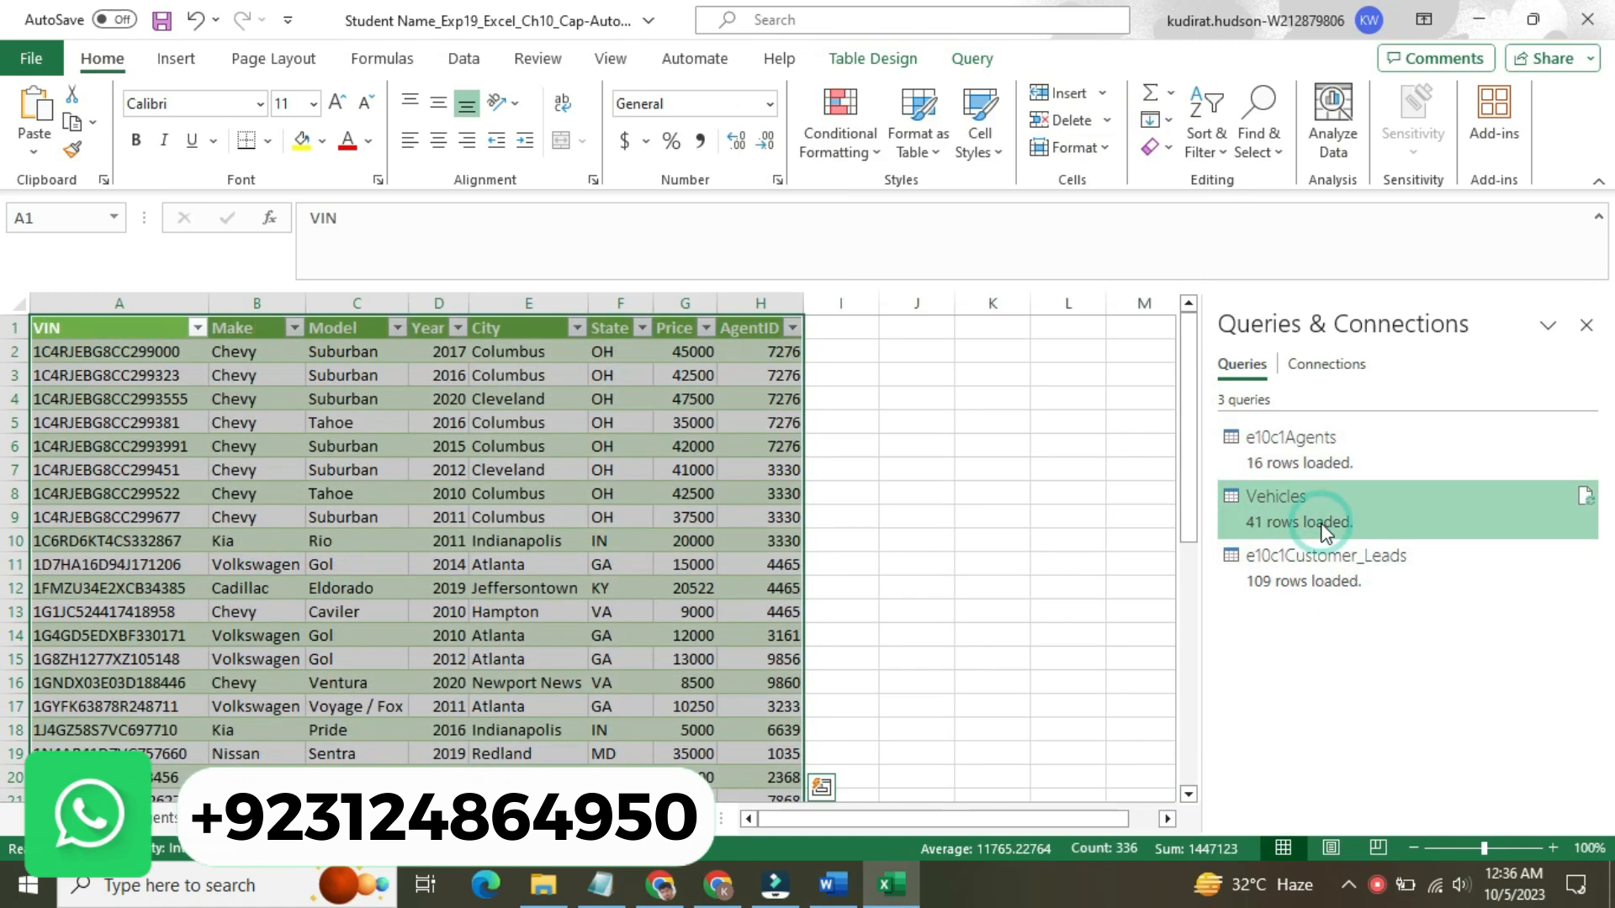
{"action": "double_click", "coordinate": [1309, 466]}
{"action": "left_click", "coordinate": [1317, 573]}
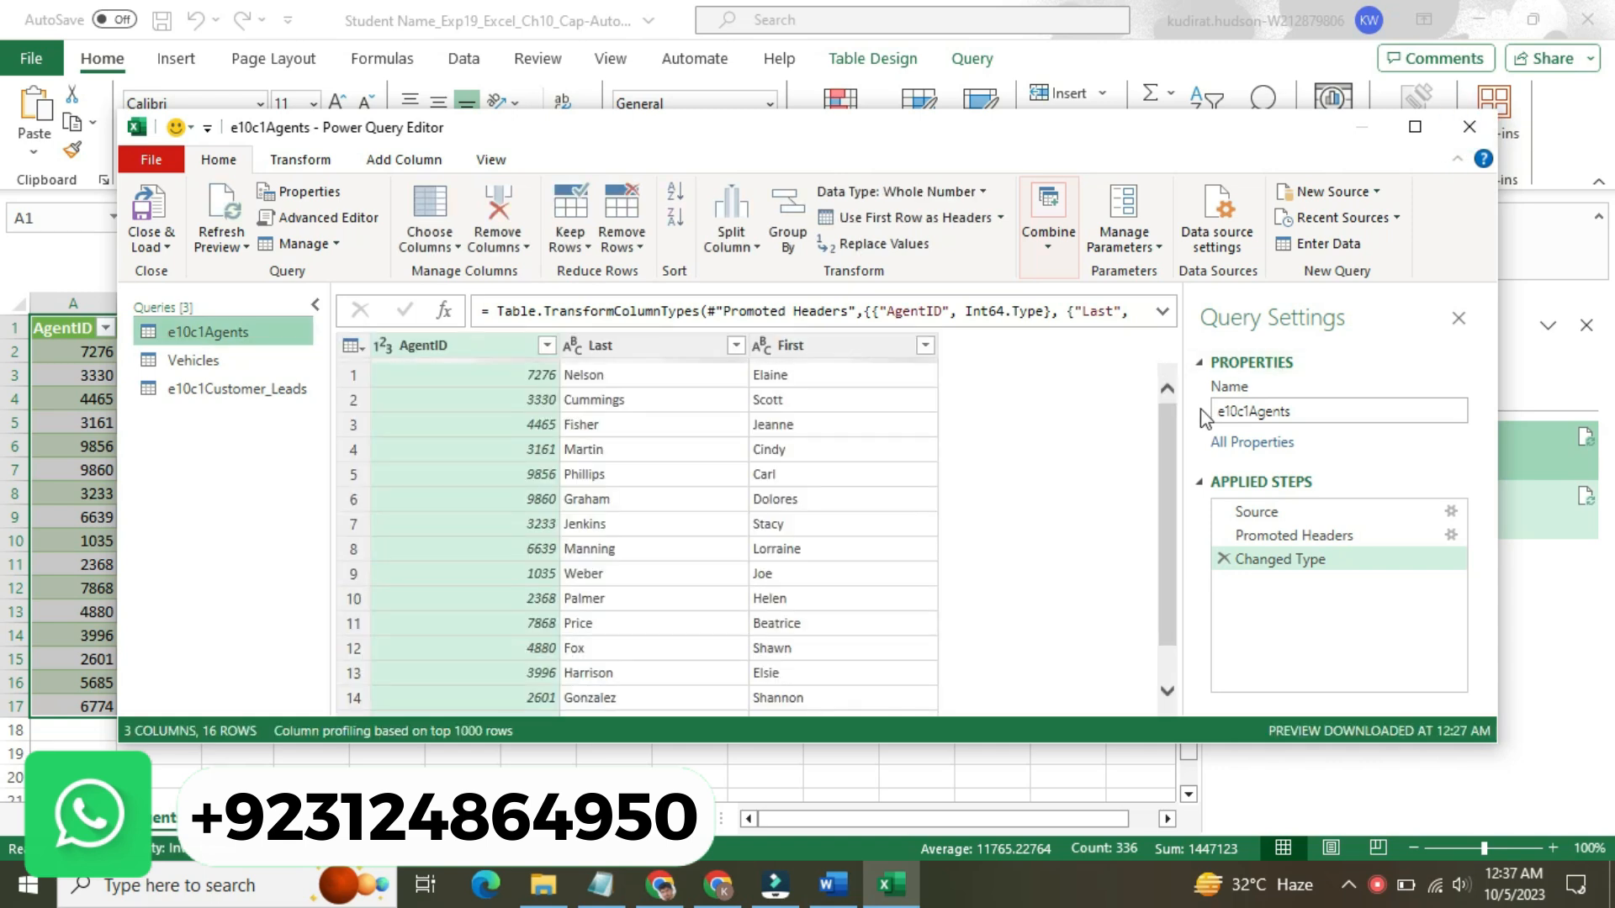
{"action": "left_click", "coordinate": [1469, 127]}
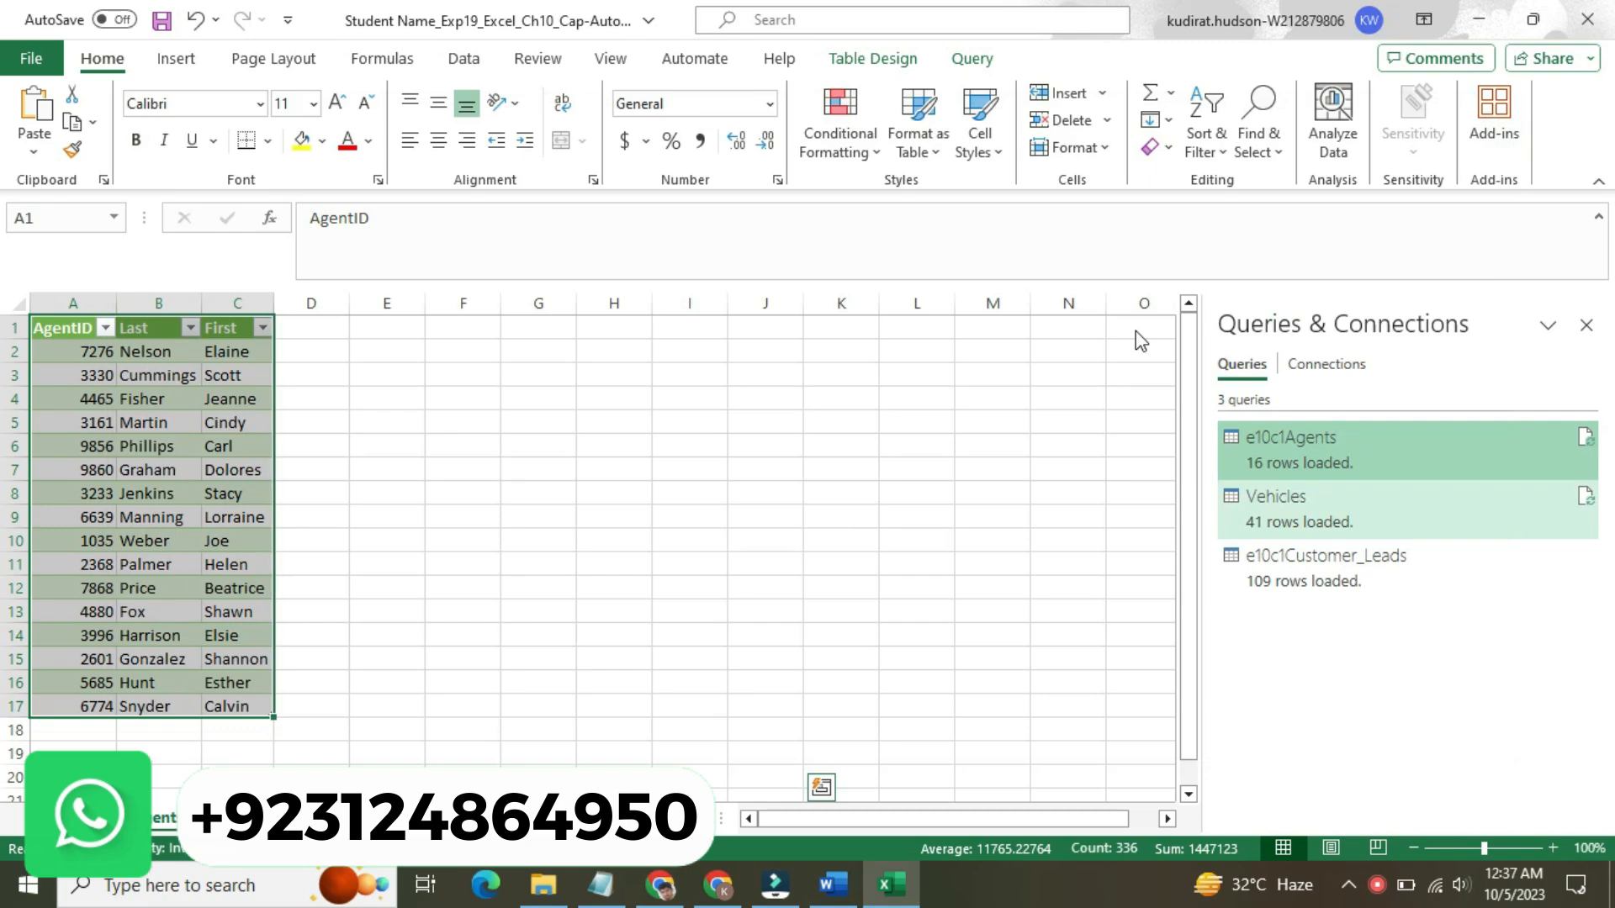